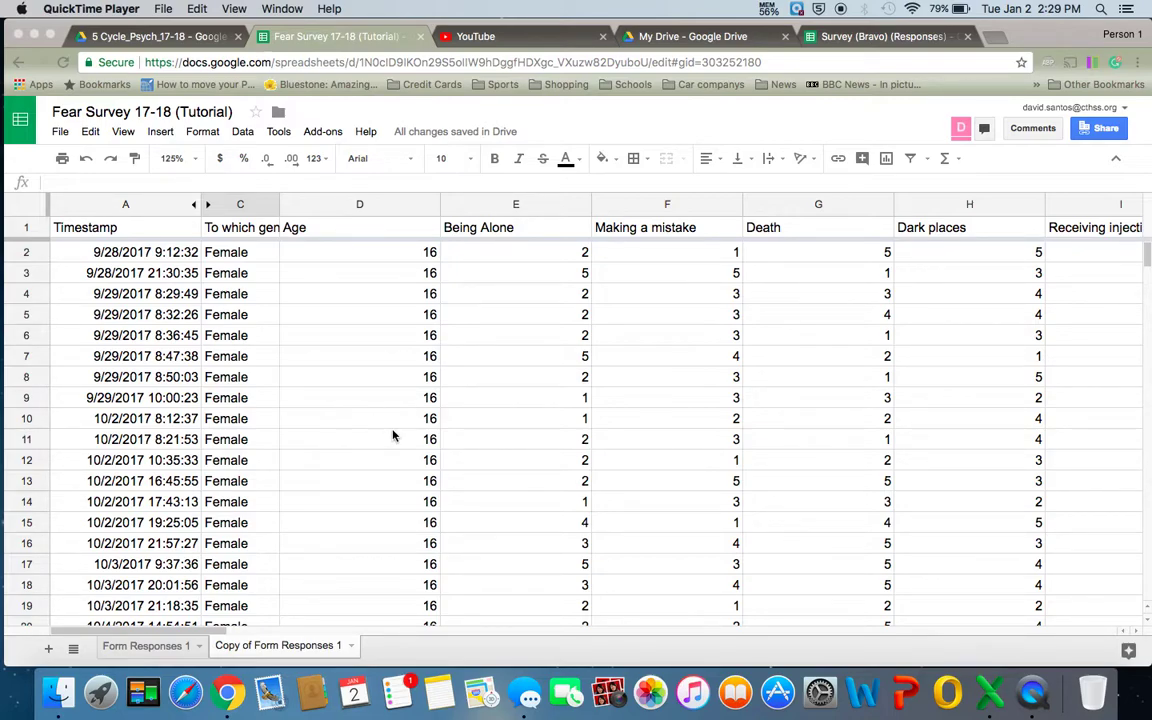
# - Look through the survey responses down to the participant, score and gender percentage summaries beneath them
pyautogui.scroll(-20, 393, 436)
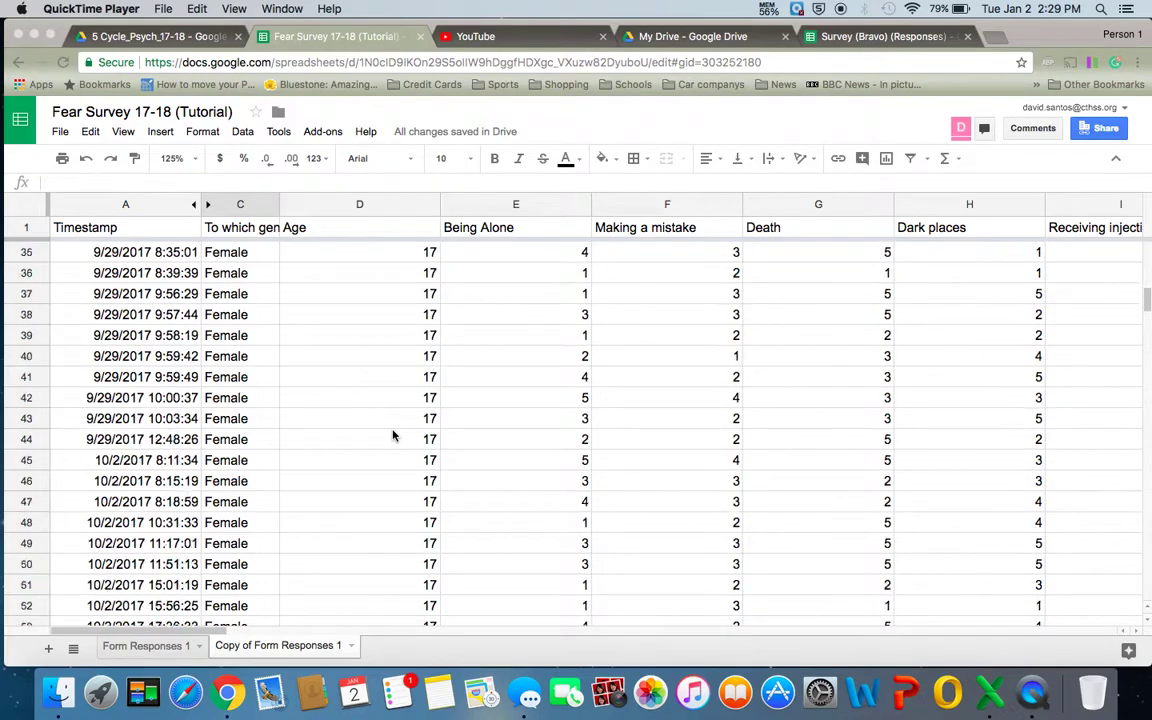
pyautogui.scroll(-20, 393, 436)
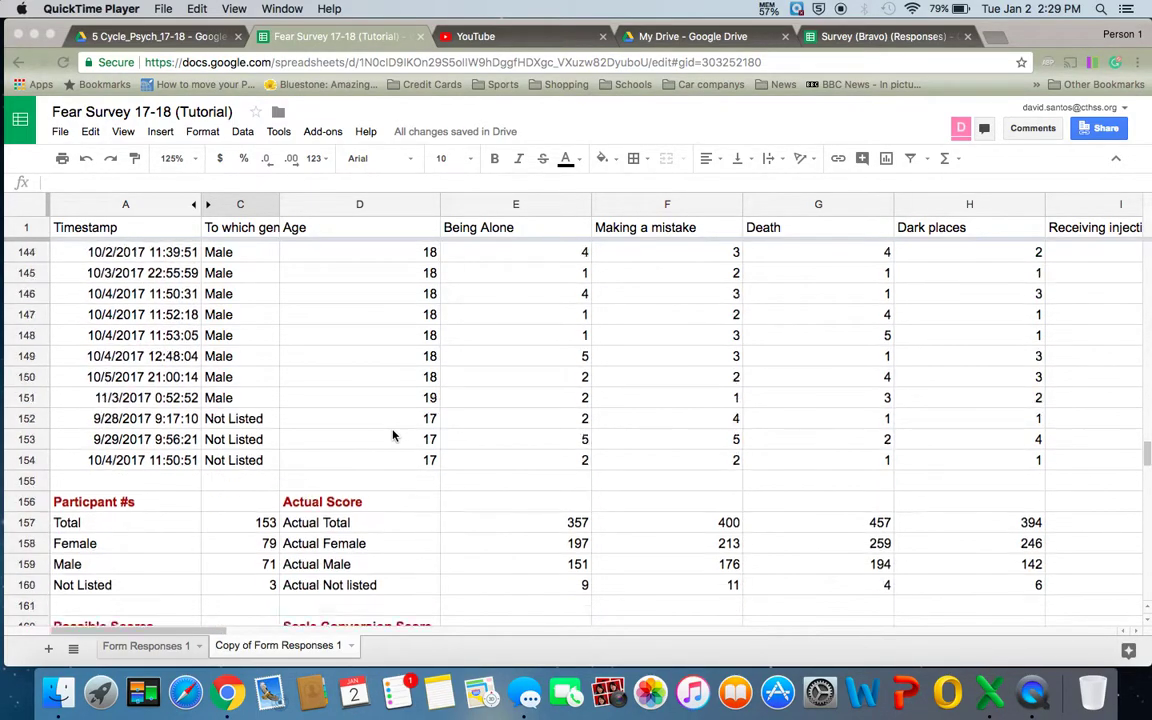
pyautogui.scroll(-4, 393, 436)
pyautogui.scroll(6, 393, 436)
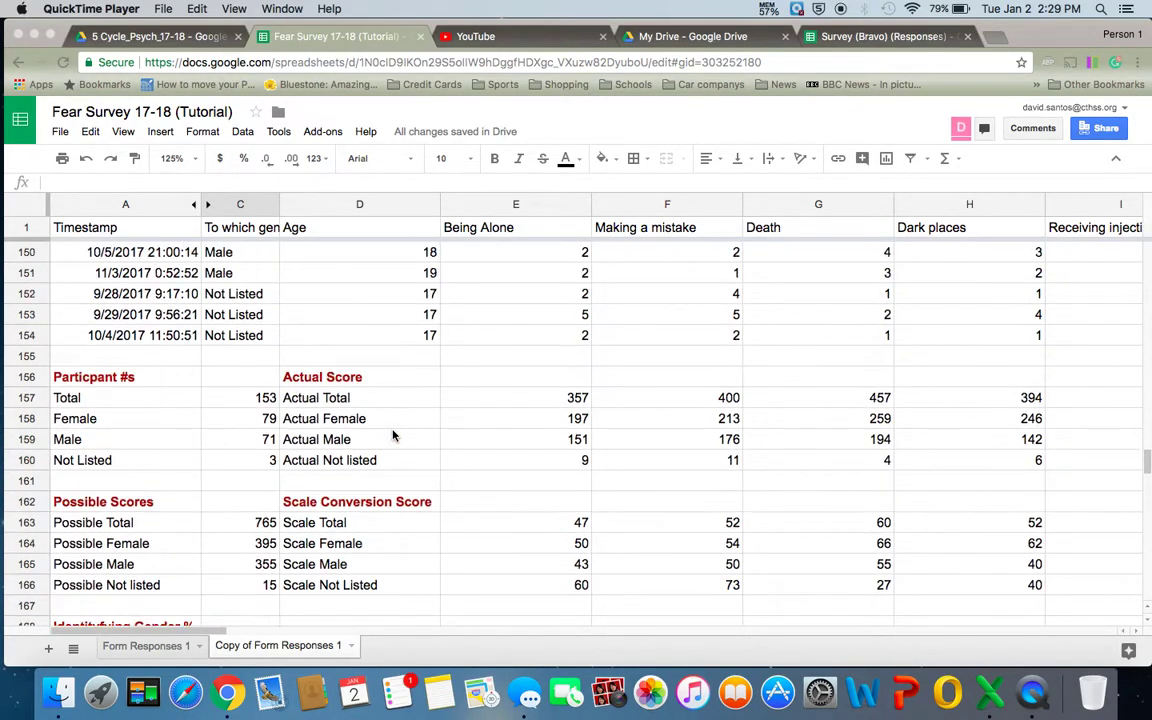
pyautogui.scroll(3, 393, 436)
pyautogui.scroll(-6, 393, 434)
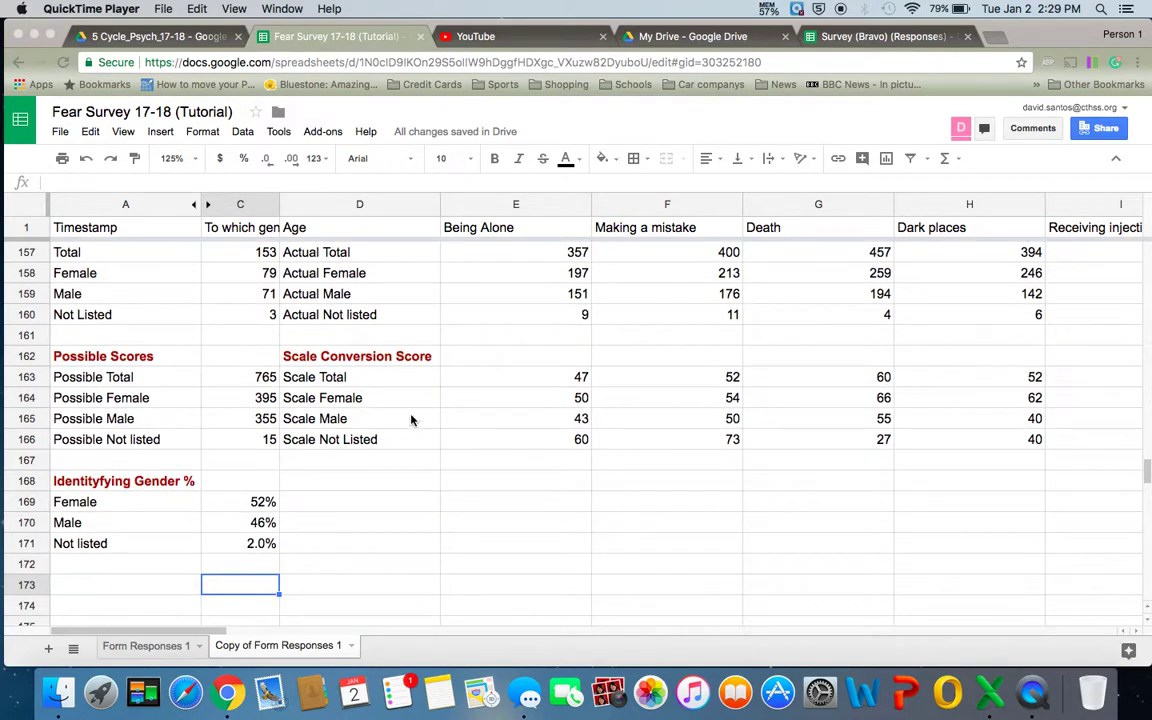
pyautogui.scroll(1, 440, 395)
pyautogui.scroll(1, 448, 387)
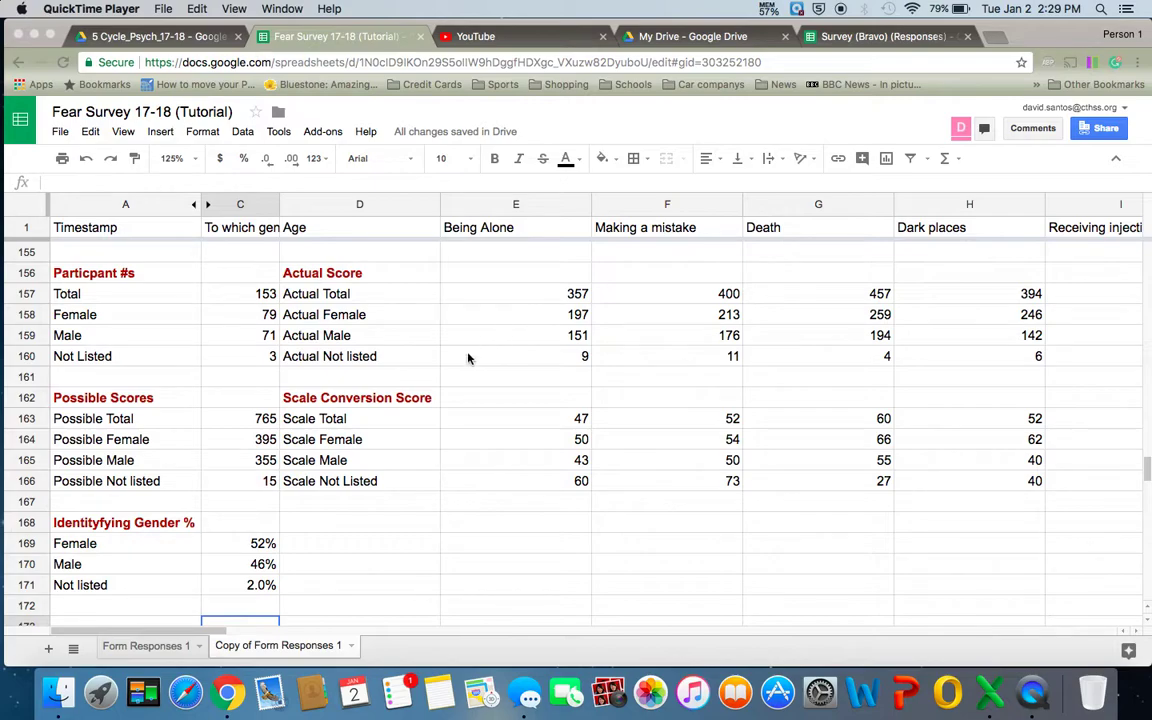
pyautogui.scroll(12, 468, 357)
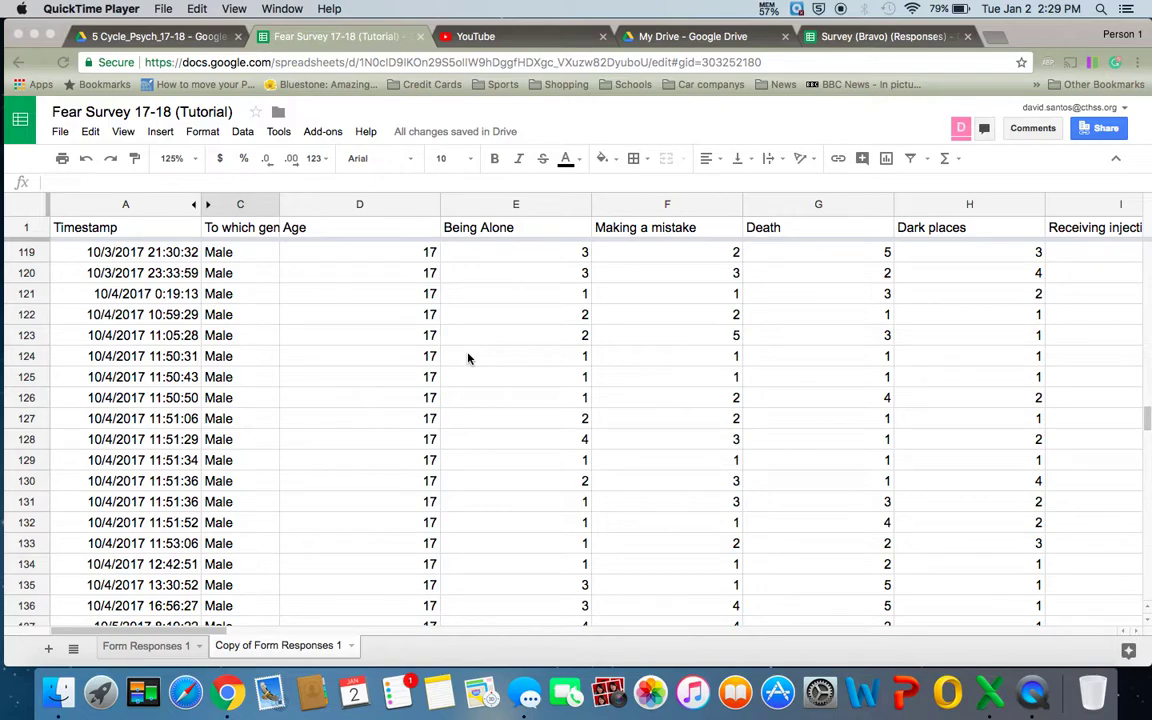
# - Examine individual Being Alone ratings among the male responses and the Scale Female formula for that fear
pyautogui.click(497, 364)
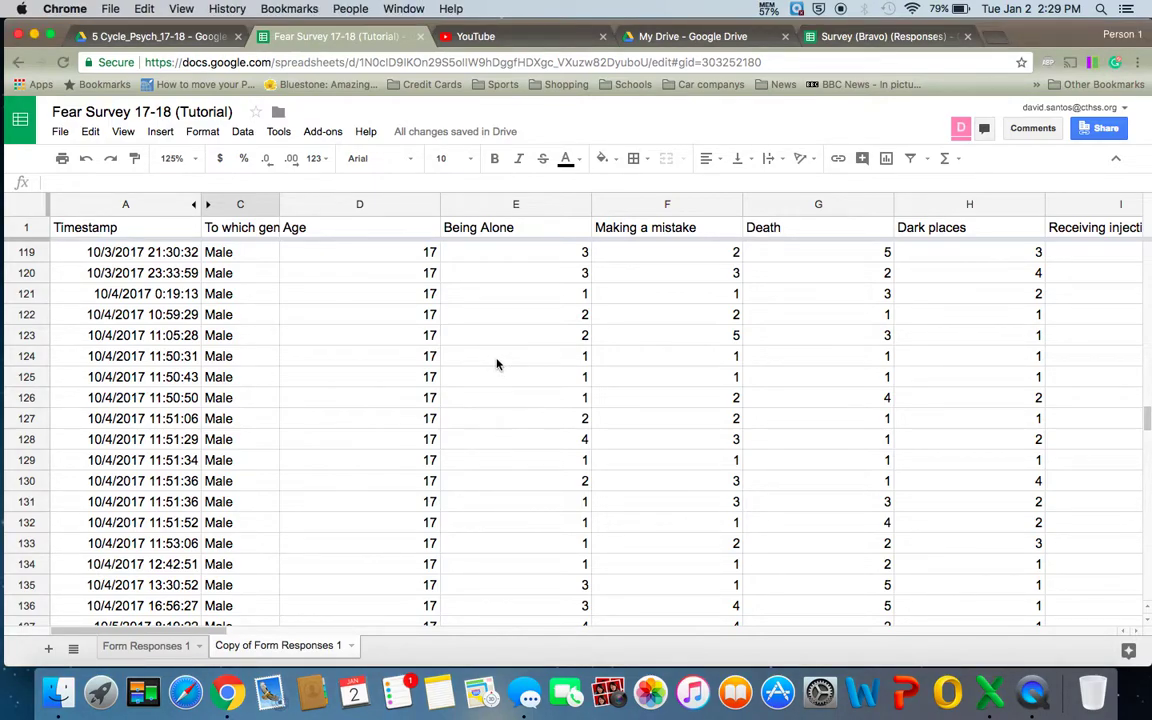
pyautogui.click(497, 364)
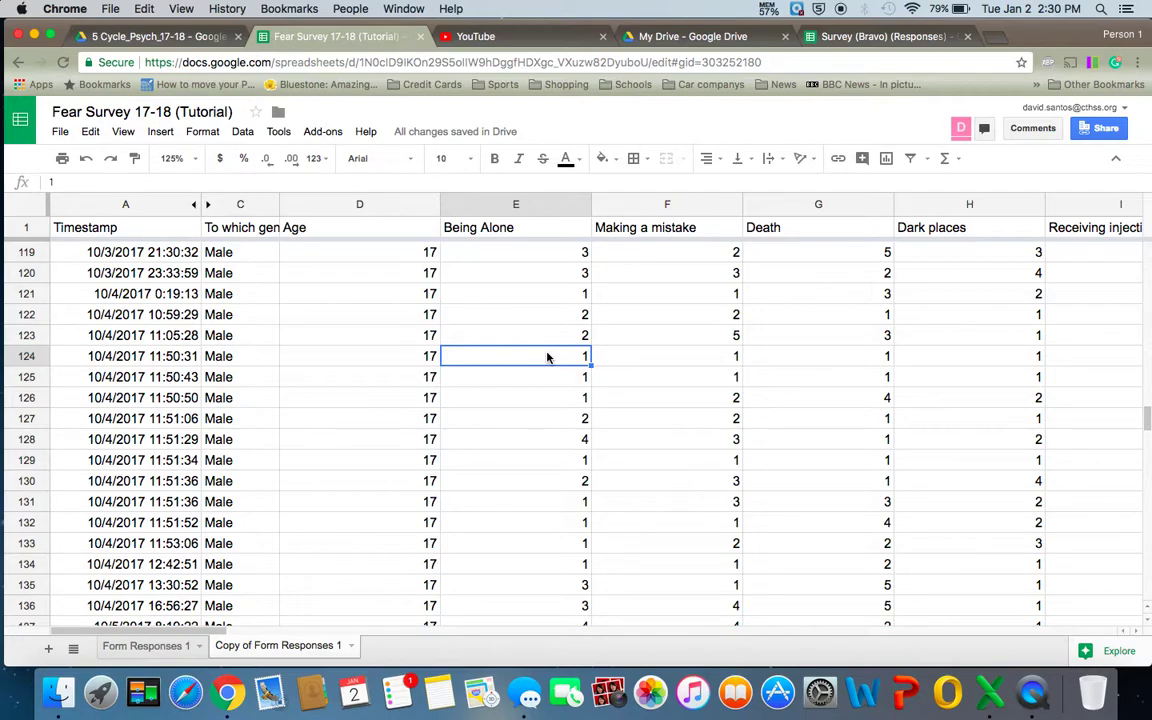
pyautogui.scroll(-15, 547, 357)
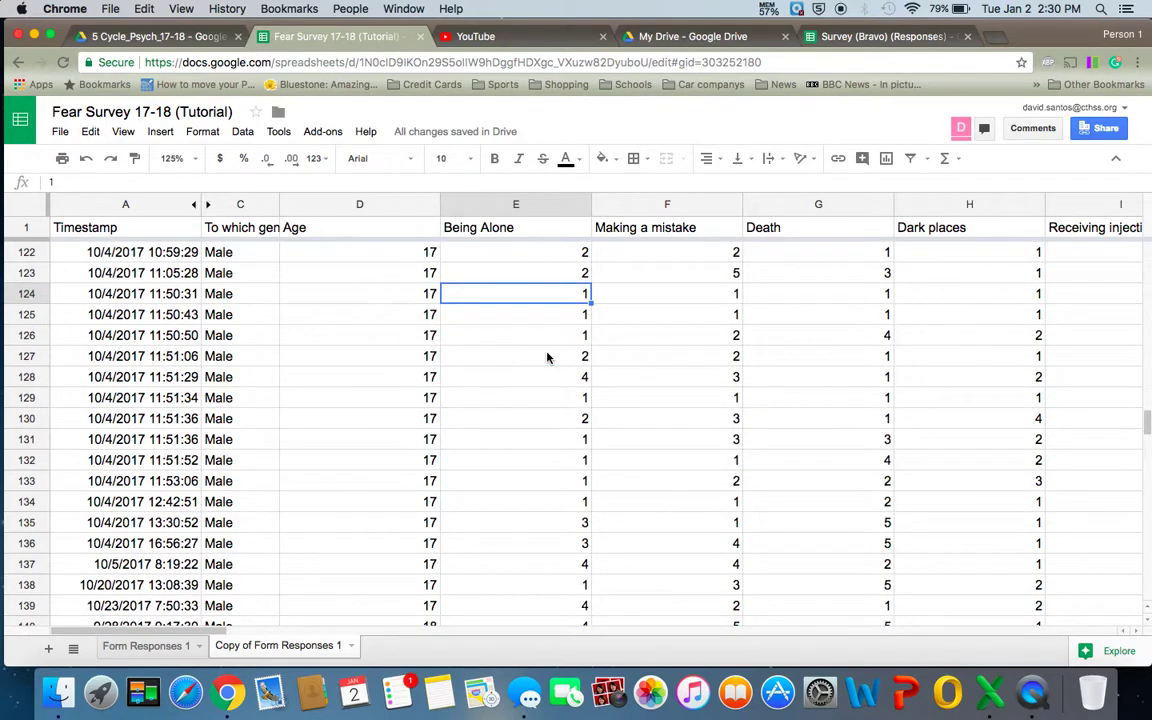
pyautogui.scroll(3, 547, 357)
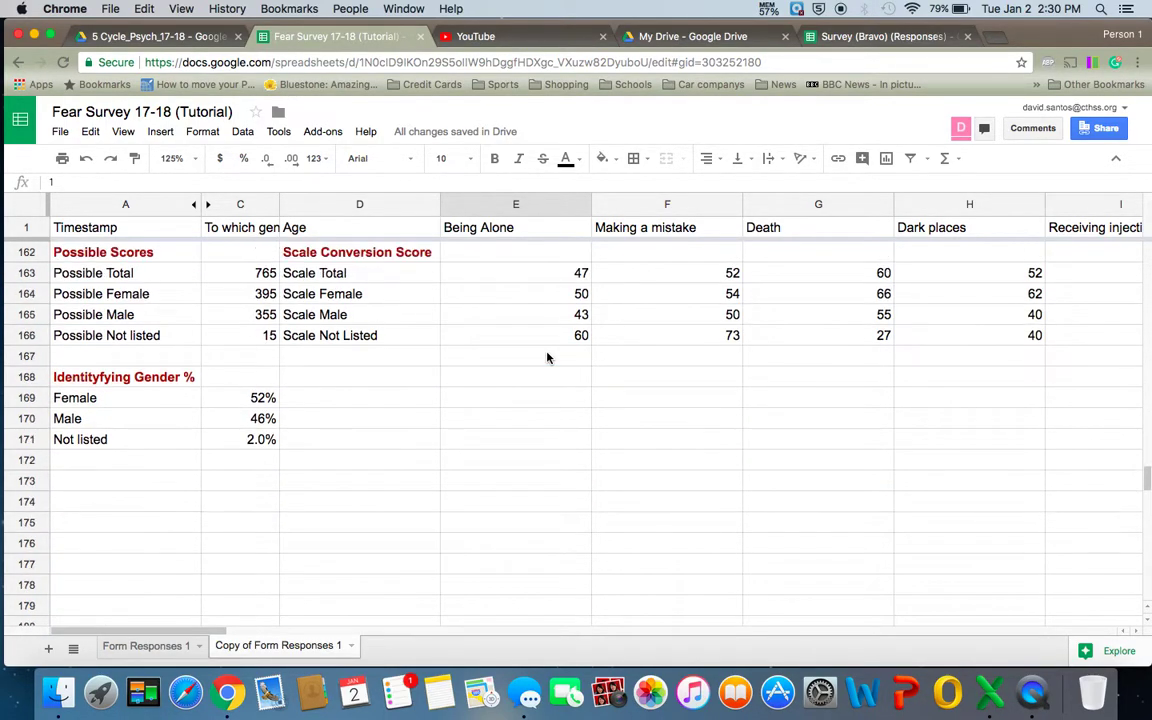
pyautogui.click(548, 299)
pyautogui.scroll(10, 551, 308)
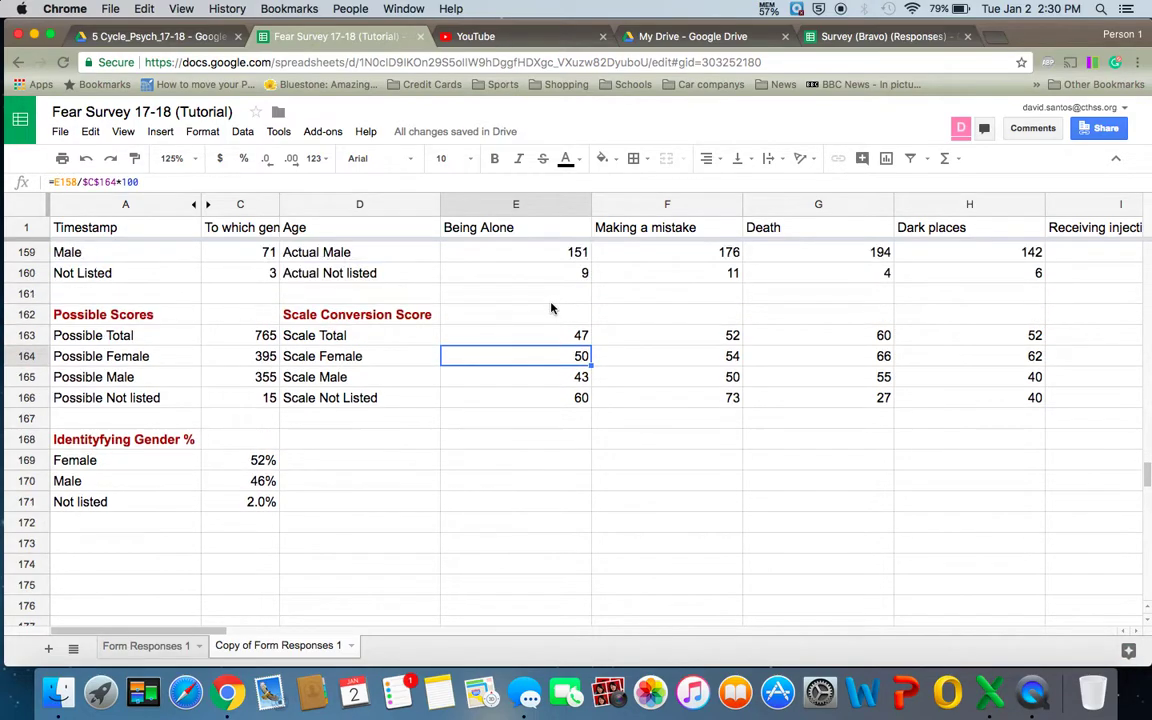
pyautogui.scroll(1, 551, 308)
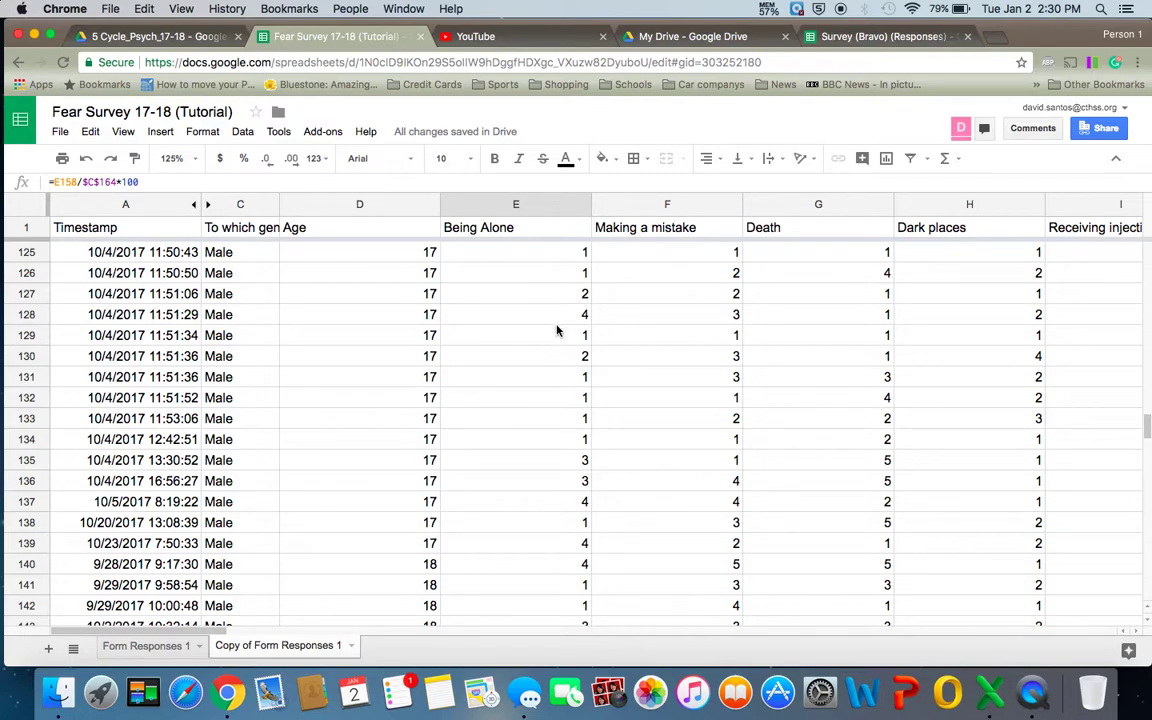
pyautogui.click(541, 376)
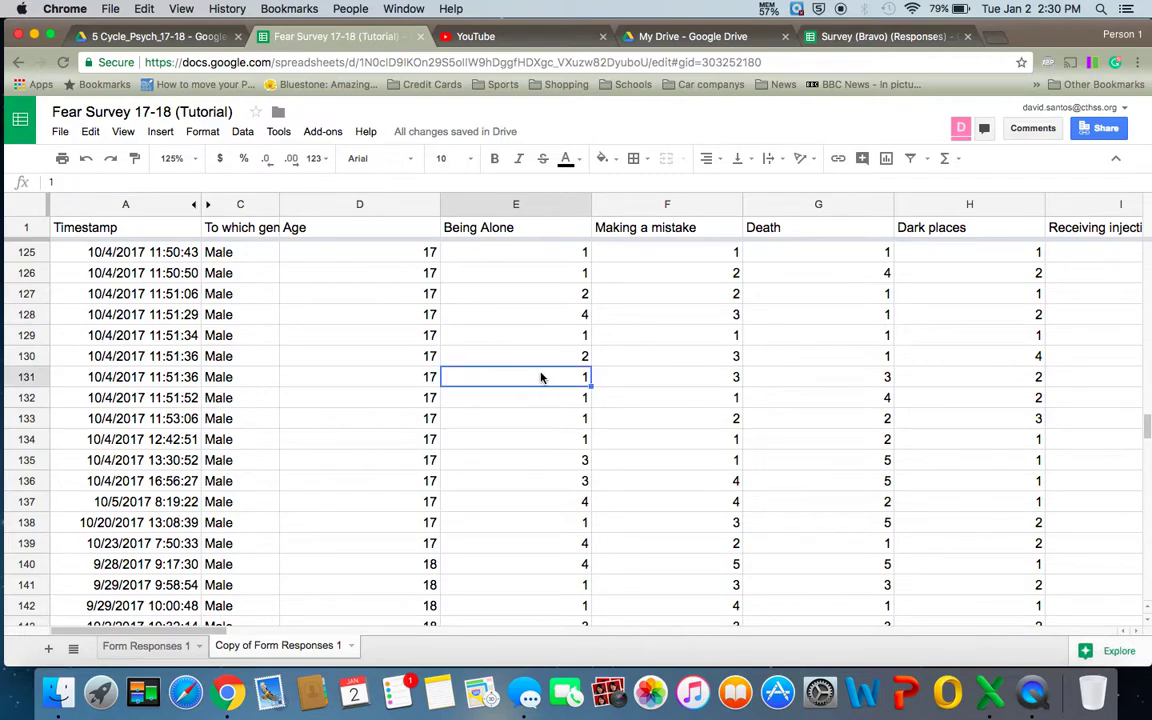
# - Insert one blank column directly after the Being Alone column
pyautogui.rightClick(558, 205)
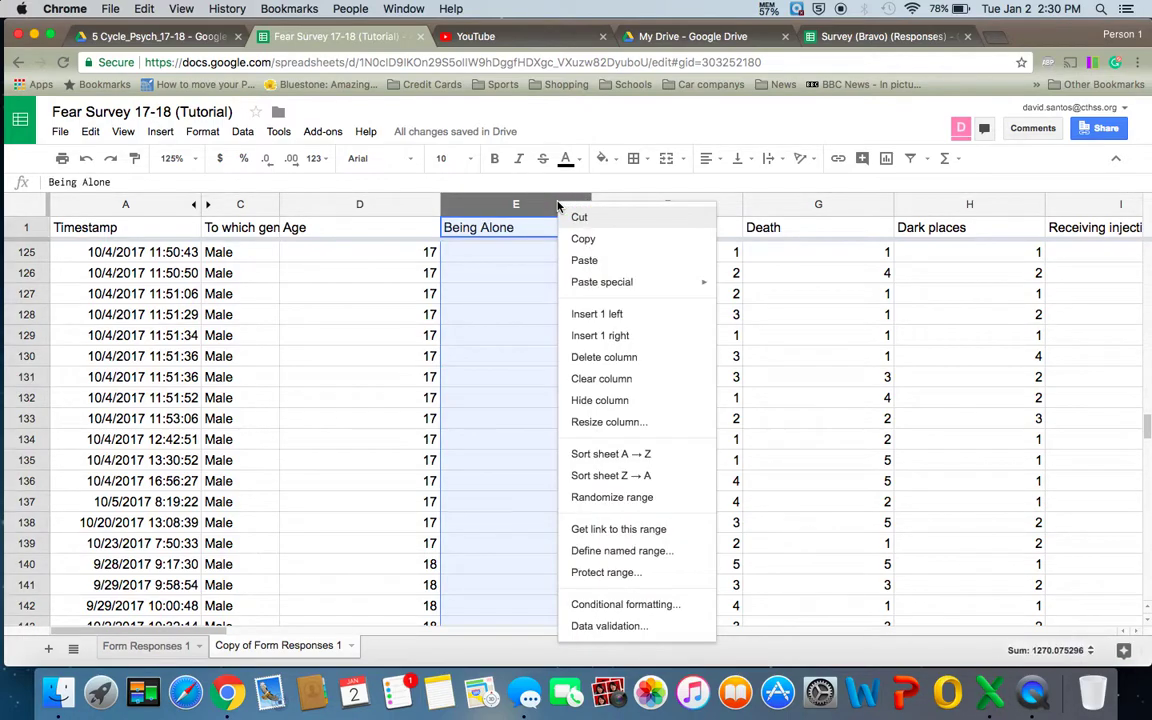
pyautogui.click(651, 338)
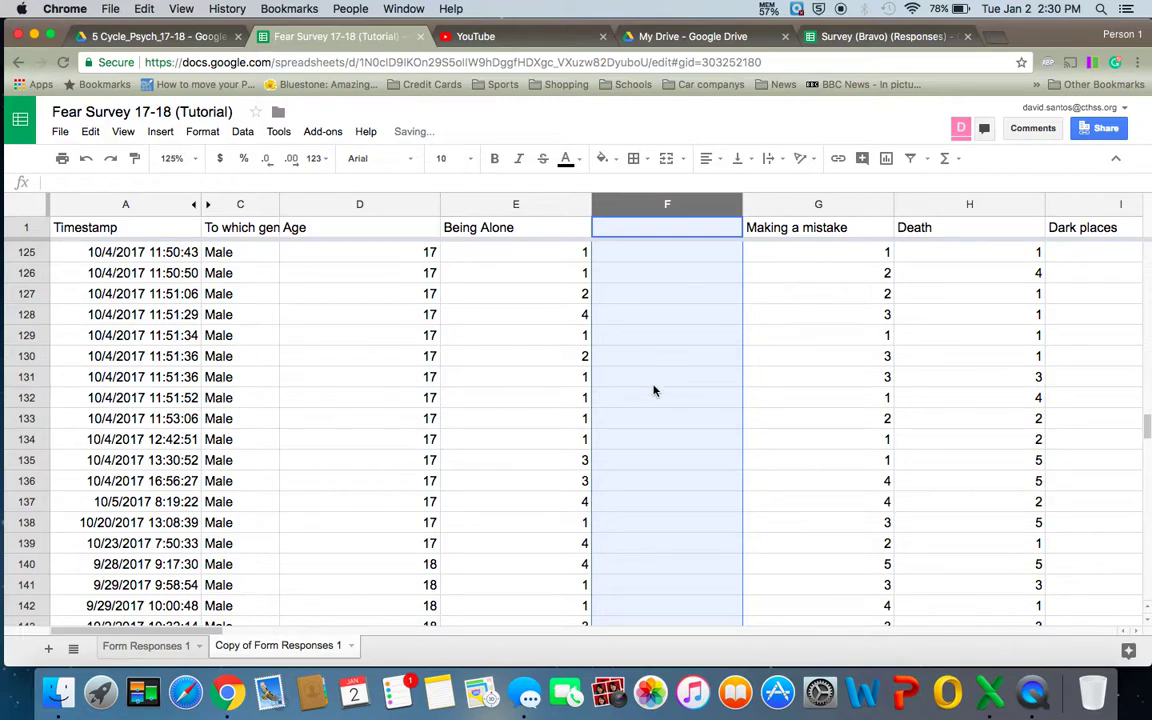
pyautogui.click(664, 236)
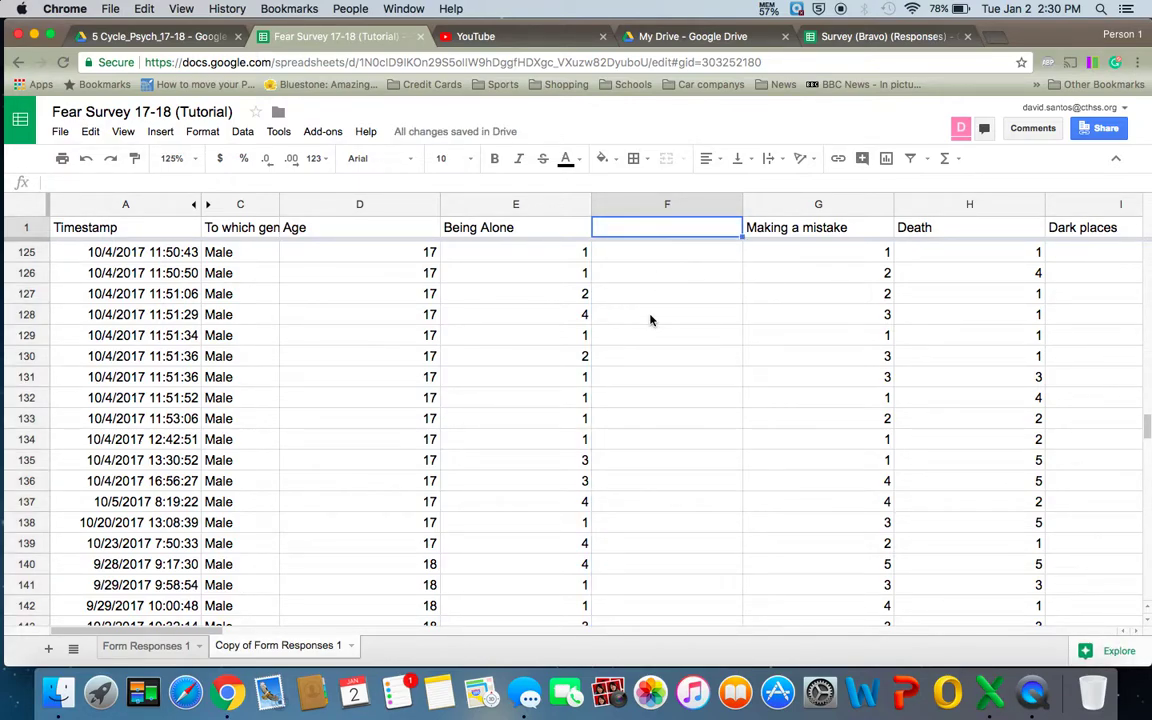
# - Enter 1 in cell F133 of the blank column, matching the Being Alone rating in that row
pyautogui.click(650, 425)
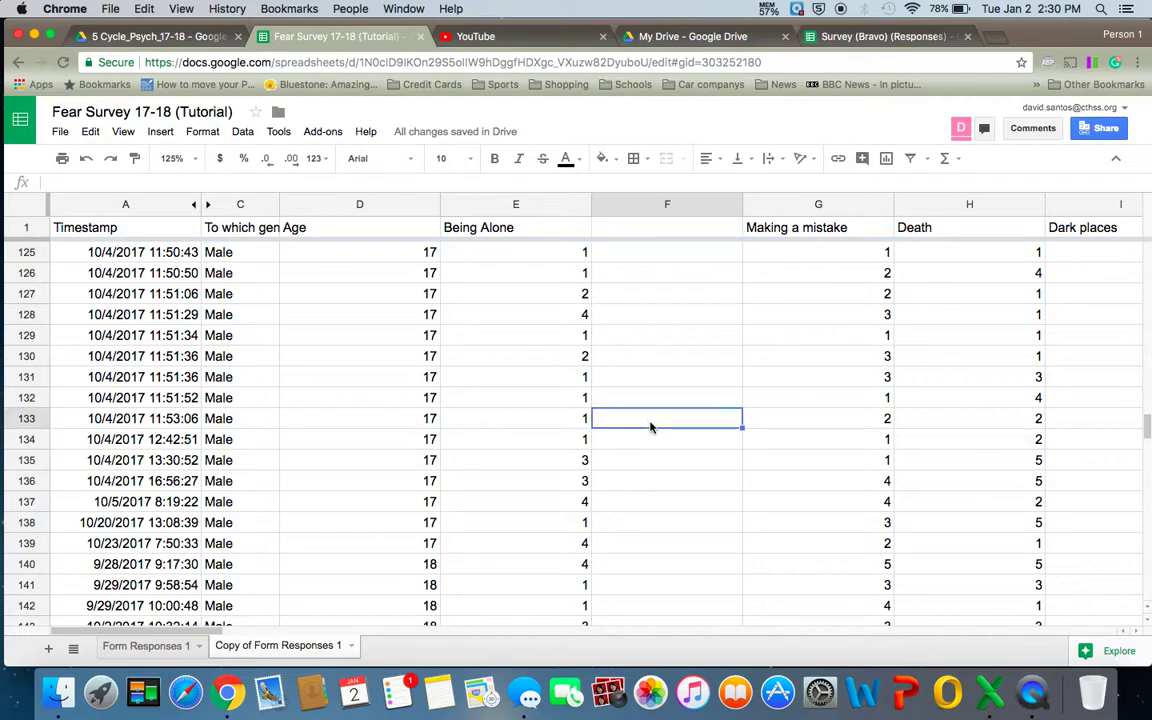
pyautogui.click(561, 420)
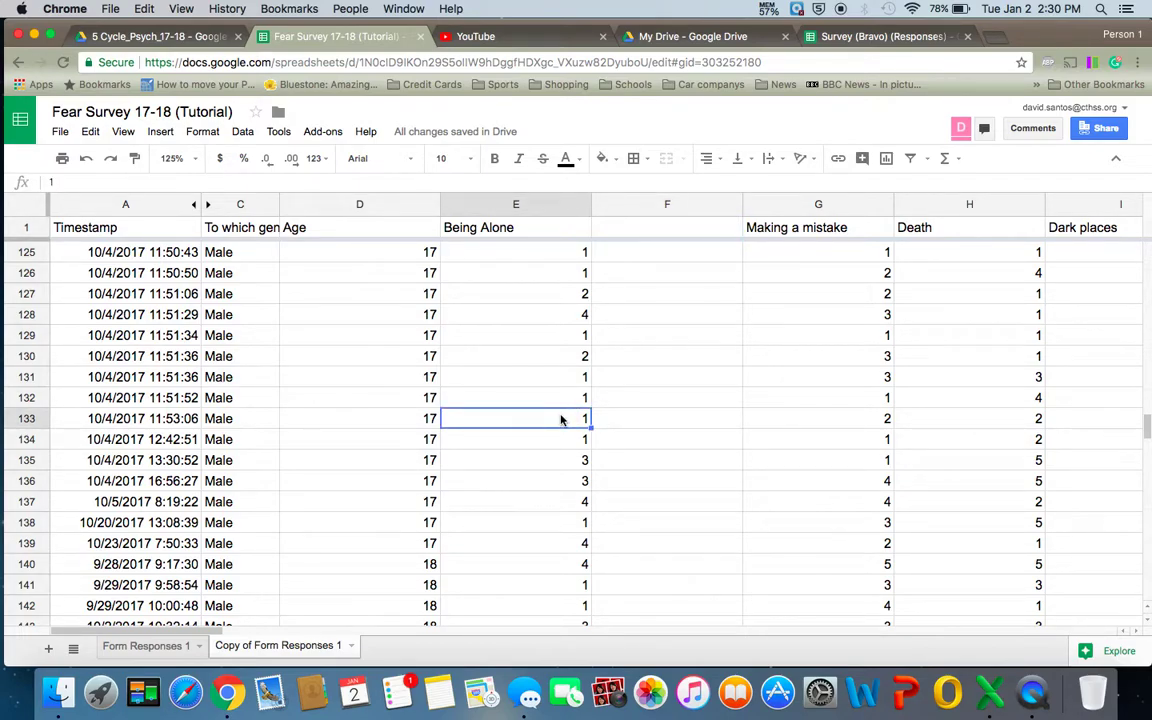
pyautogui.click(630, 420)
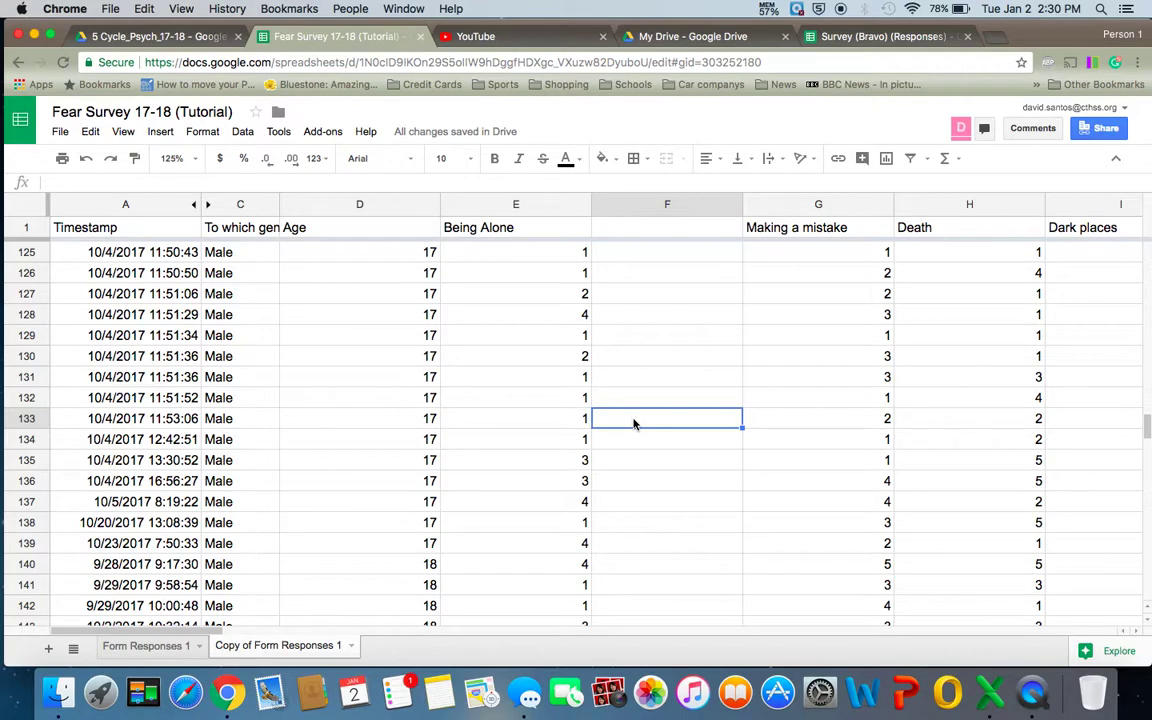
pyautogui.write('1')
pyautogui.press('Return')
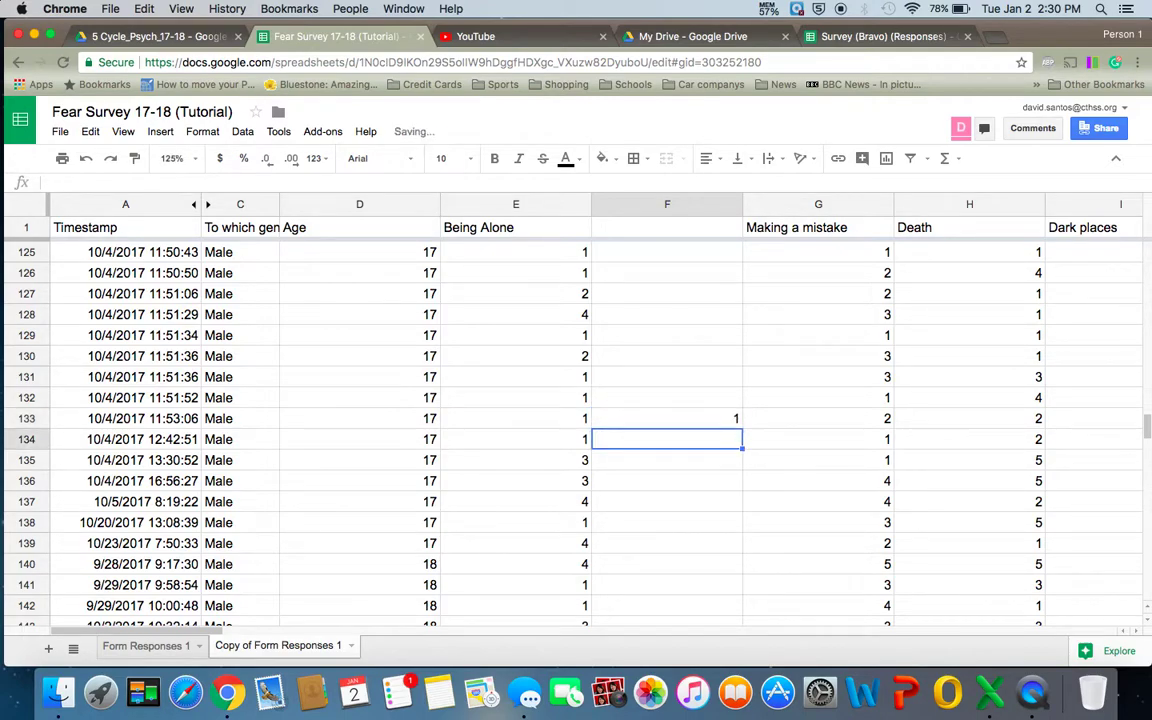
# - Check the blank column beside the summary scores, and undo both the test entry and the column insertion
pyautogui.scroll(-8, 650, 453)
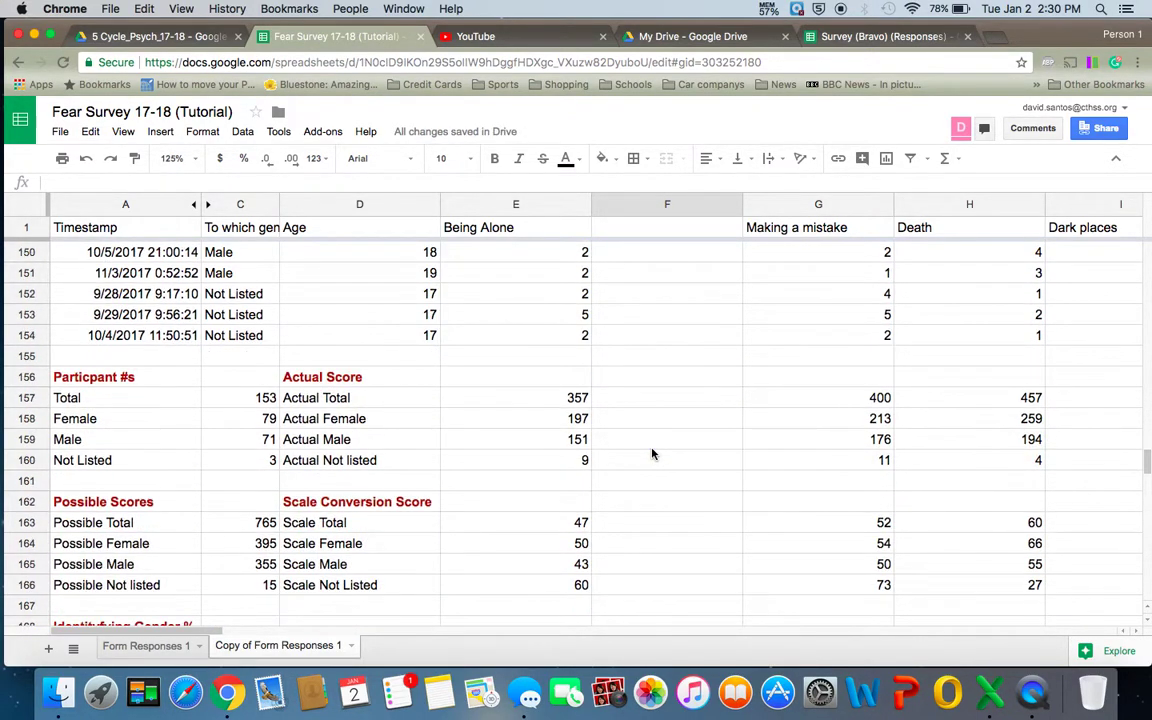
pyautogui.scroll(-1, 652, 453)
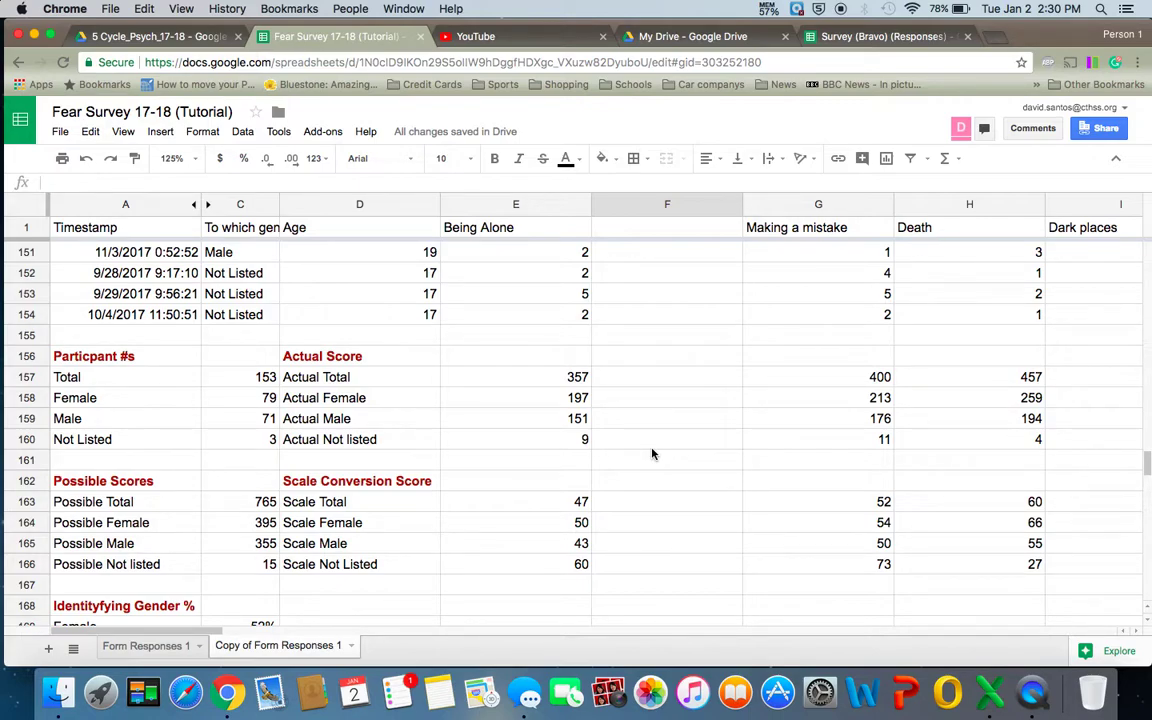
pyautogui.scroll(-1, 652, 399)
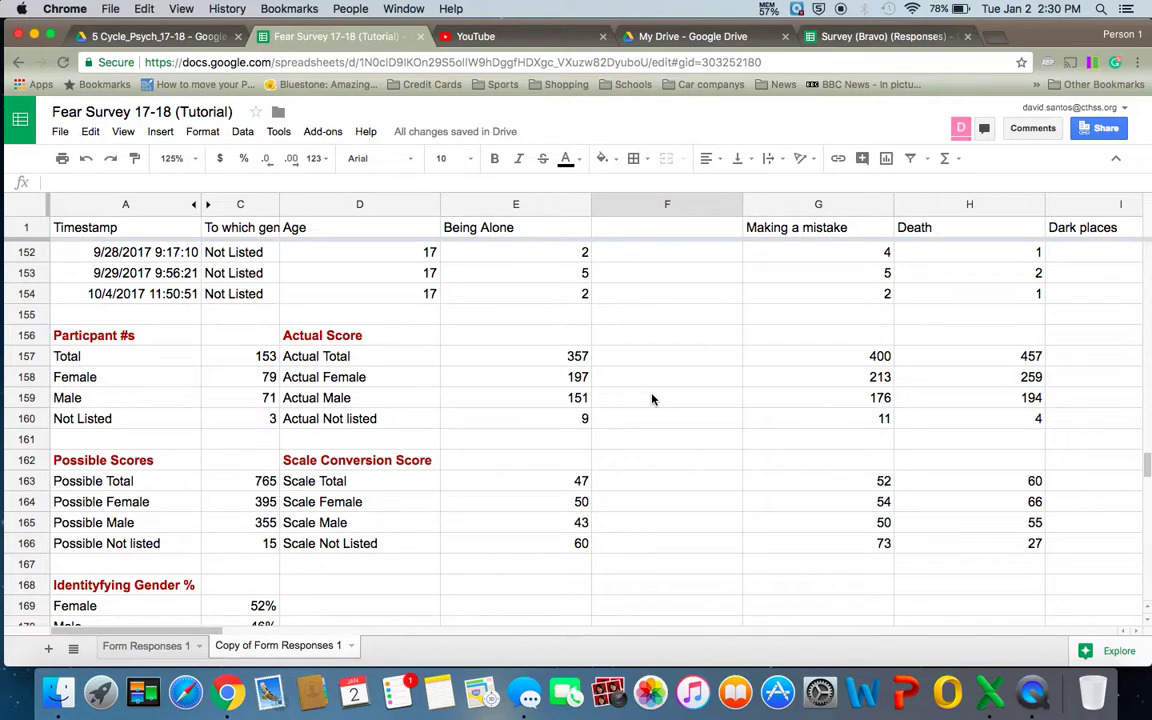
pyautogui.scroll(10, 652, 399)
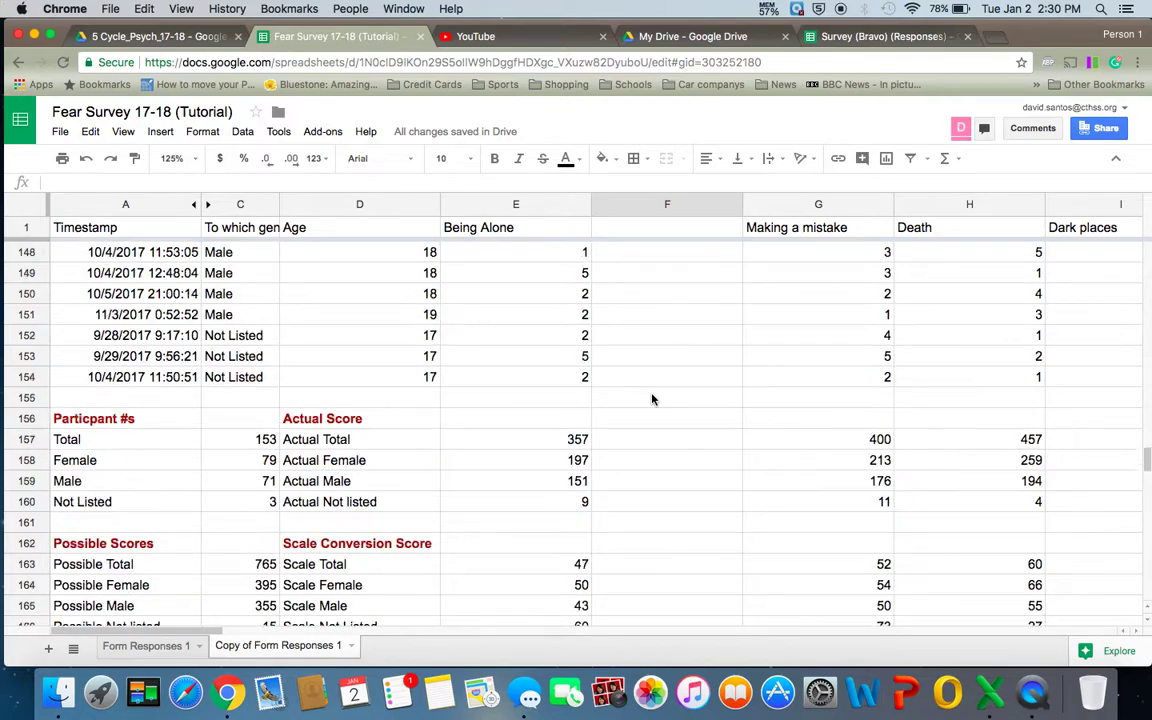
pyautogui.click(84, 159)
pyautogui.click(84, 159)
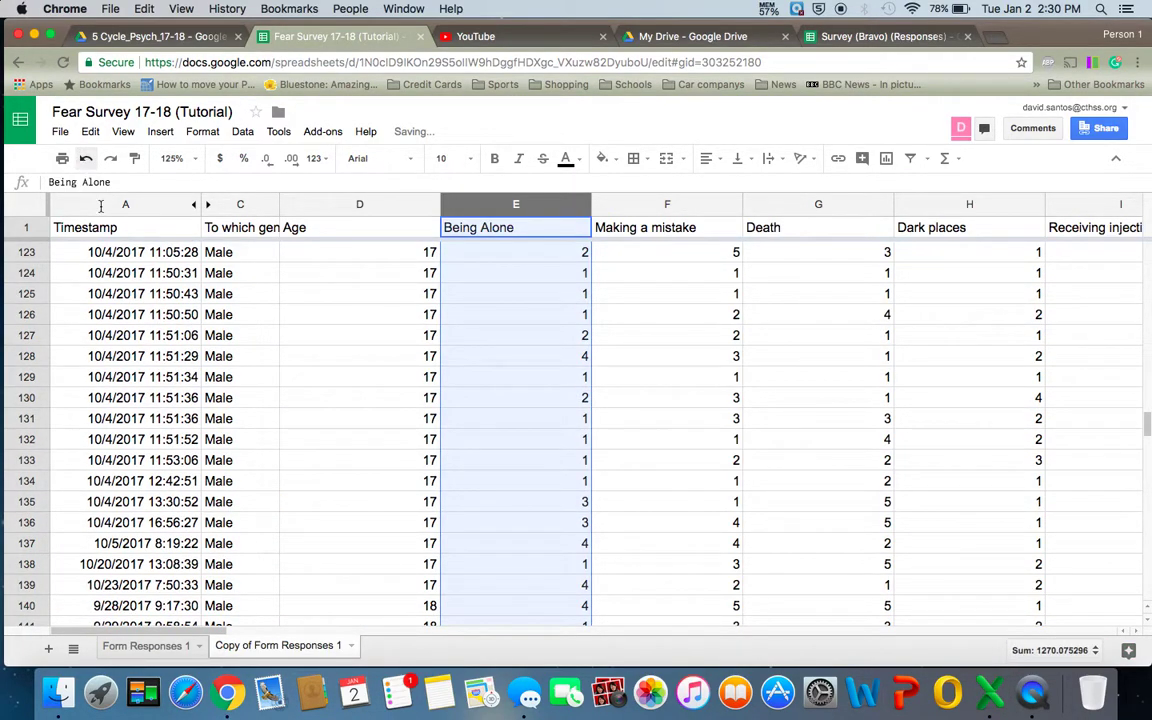
# - Examine the formulas and ranges behind the Total and Female participant numbers and the Actual Female score for Being Alone
pyautogui.scroll(-2, 232, 314)
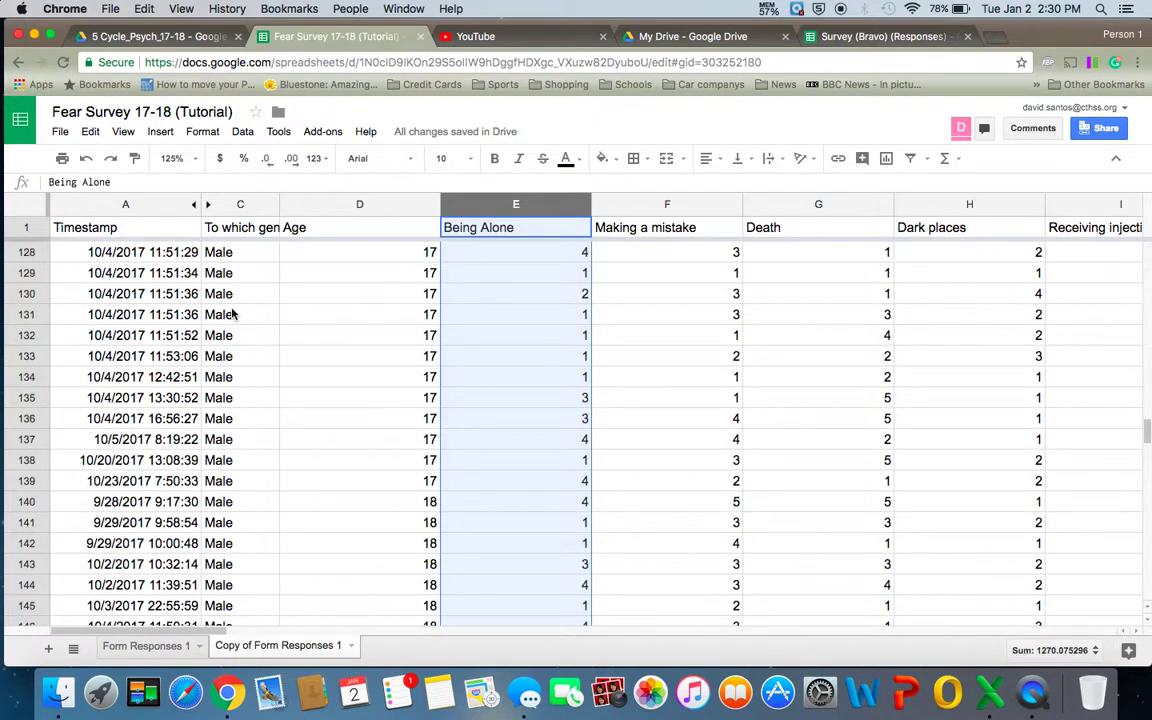
pyautogui.scroll(-8, 232, 314)
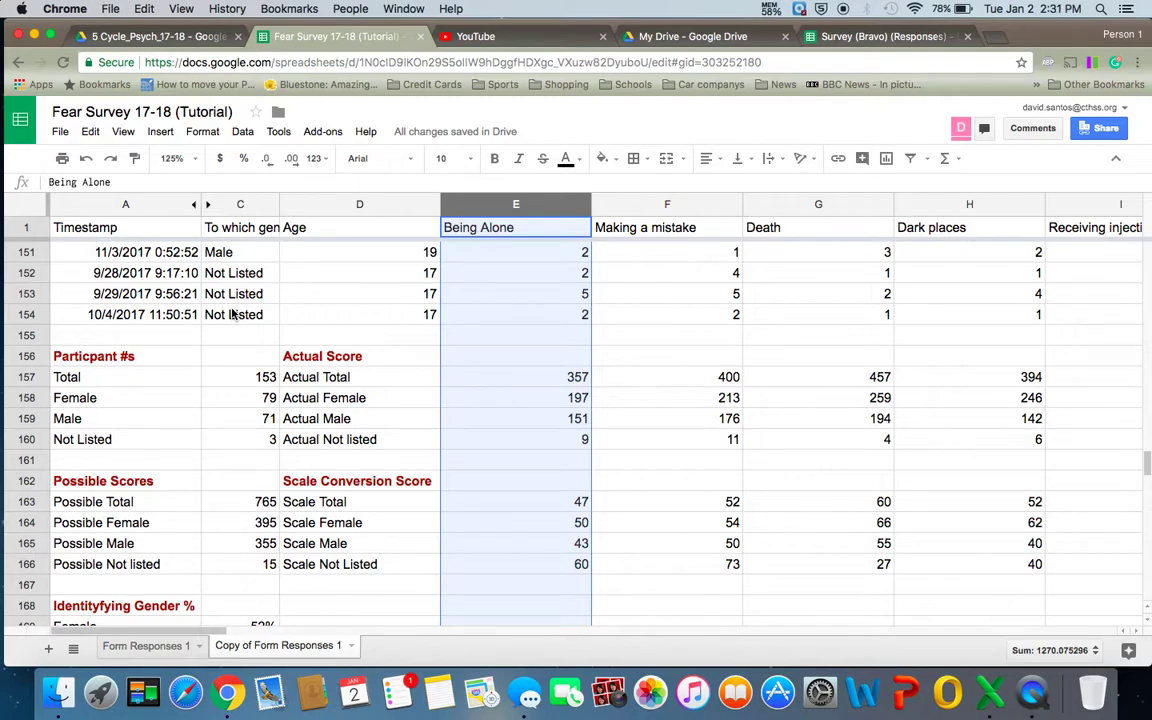
pyautogui.click(162, 378)
pyautogui.click(234, 377)
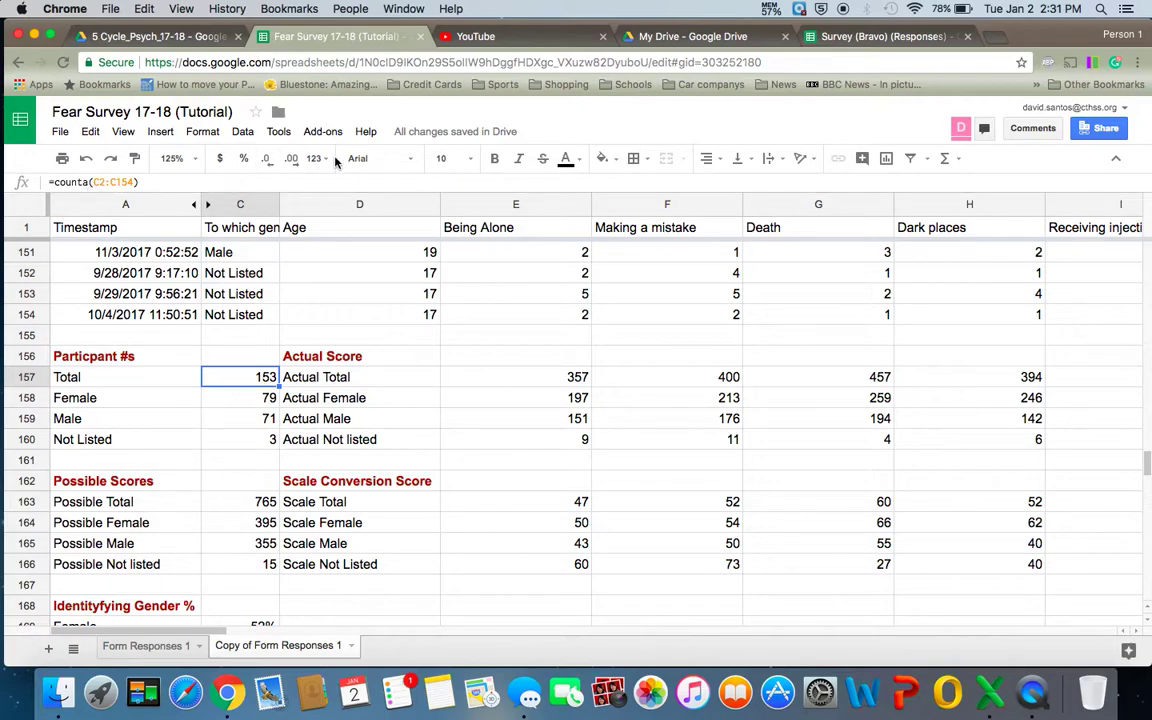
pyautogui.click(562, 397)
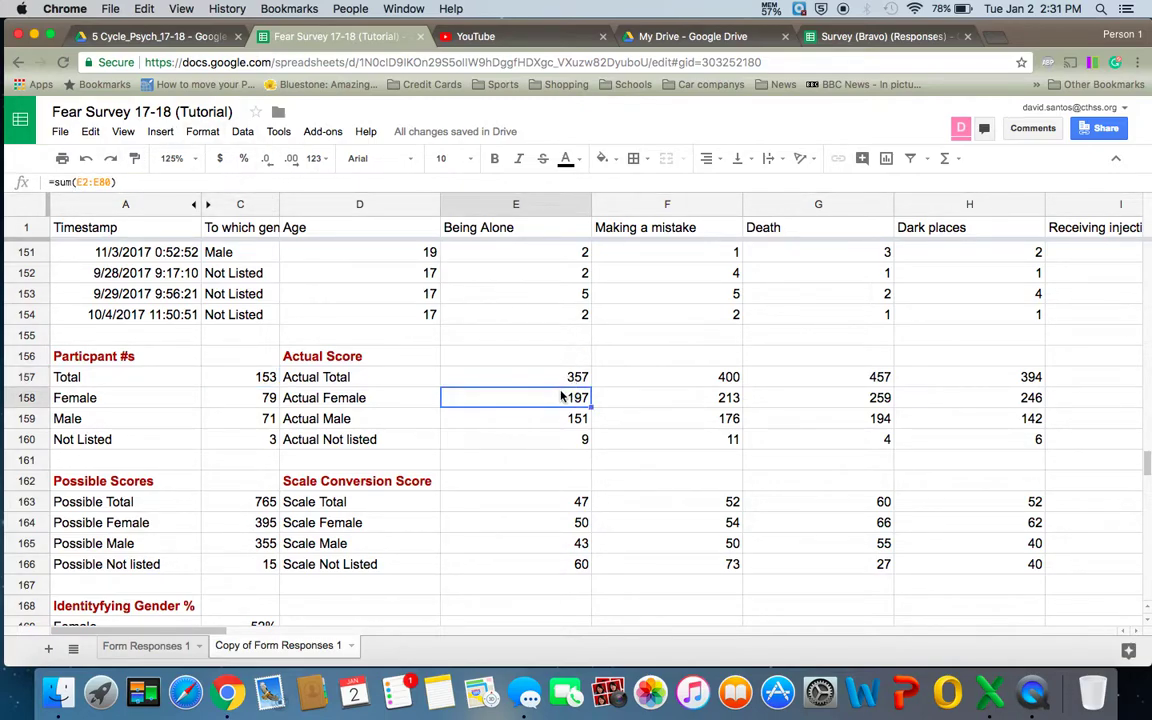
pyautogui.click(255, 376)
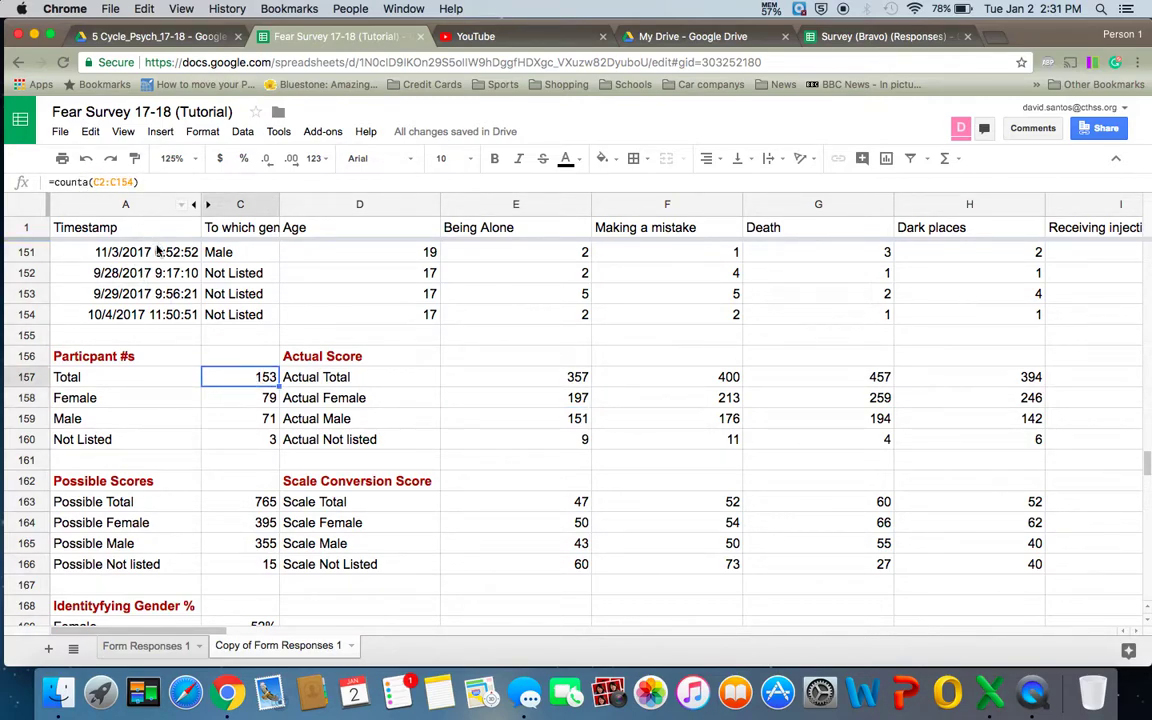
pyautogui.scroll(3, 225, 289)
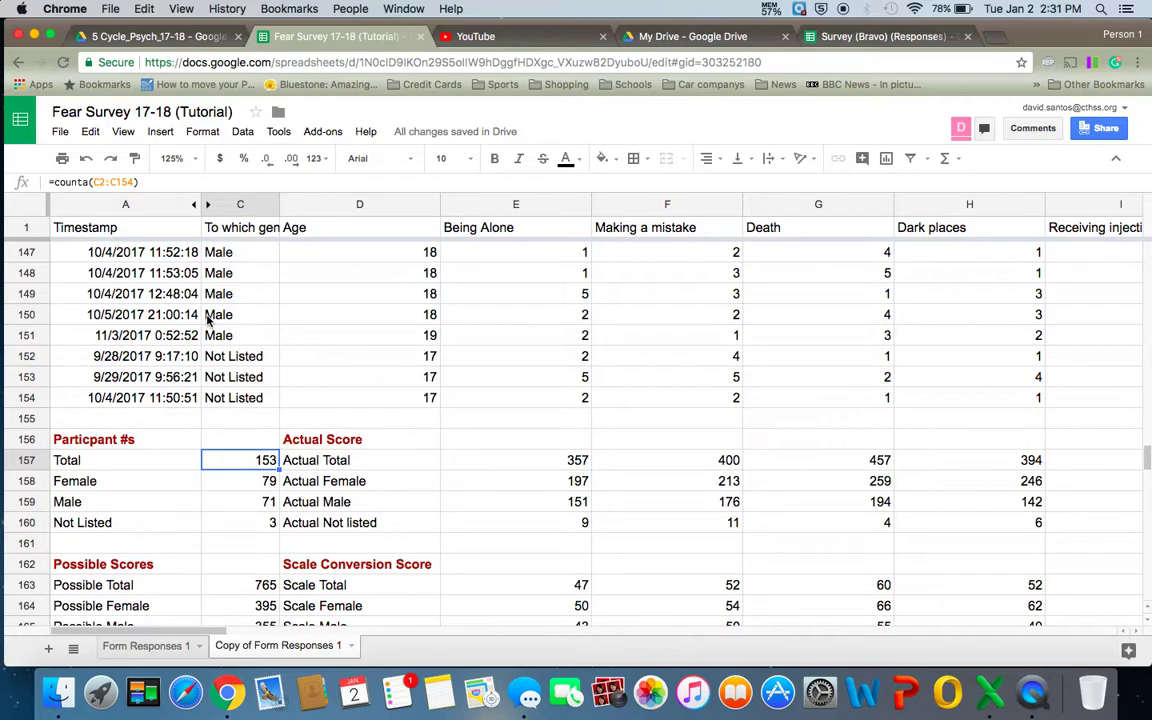
pyautogui.click(114, 183)
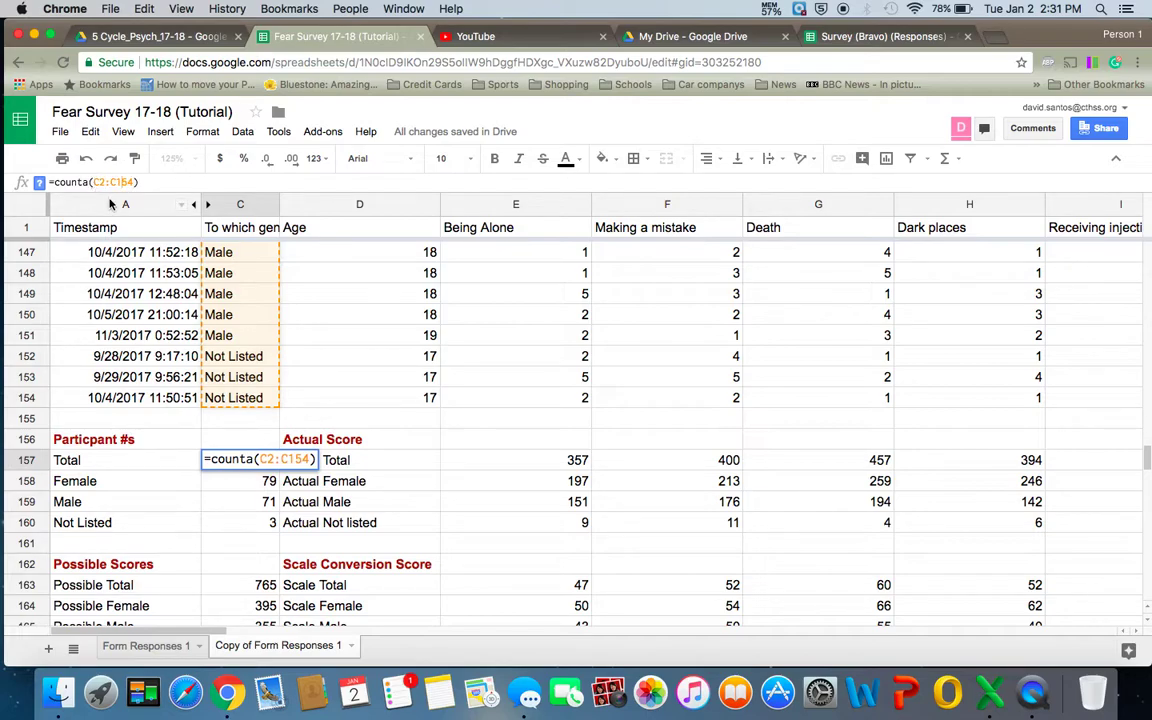
pyautogui.click(222, 418)
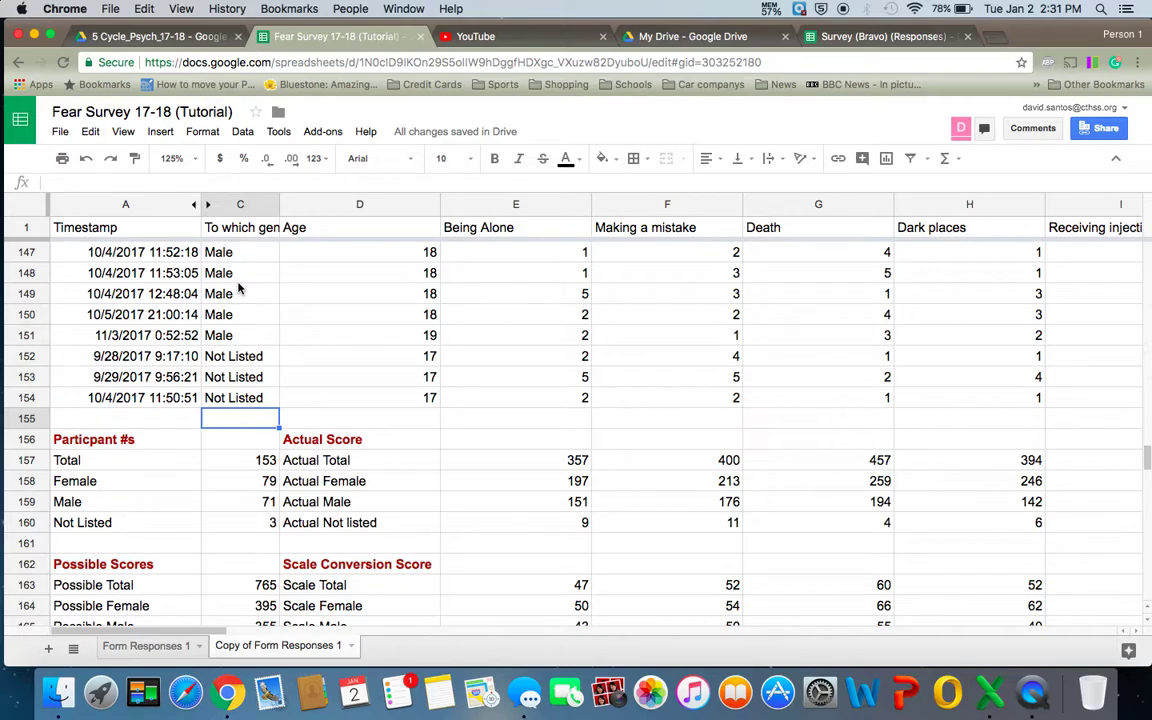
pyautogui.click(245, 481)
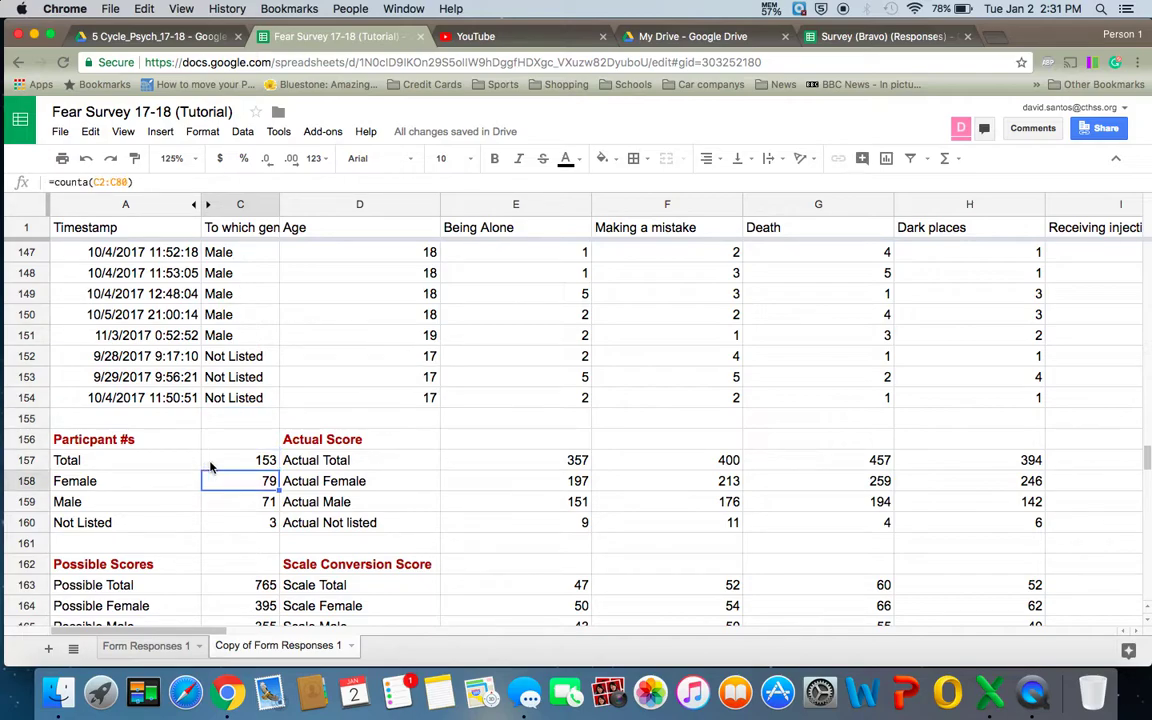
pyautogui.click(156, 485)
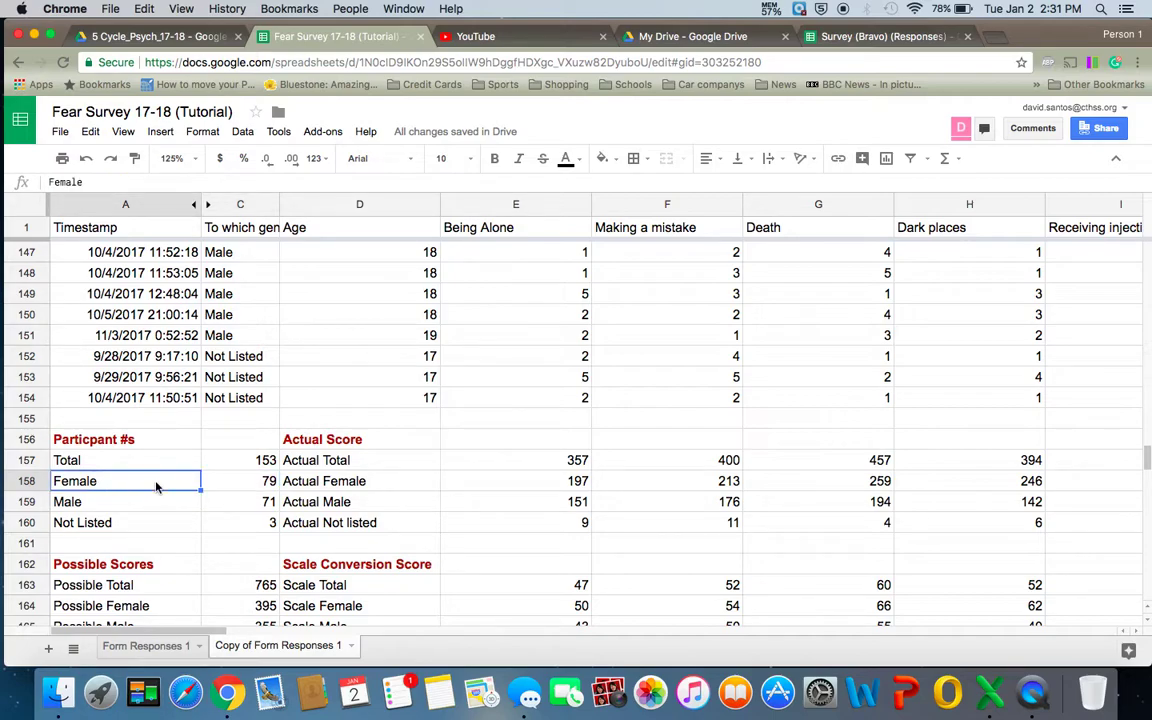
# - Examine the Female participant count formula and trace its highlighted range through the gender column
pyautogui.click(235, 483)
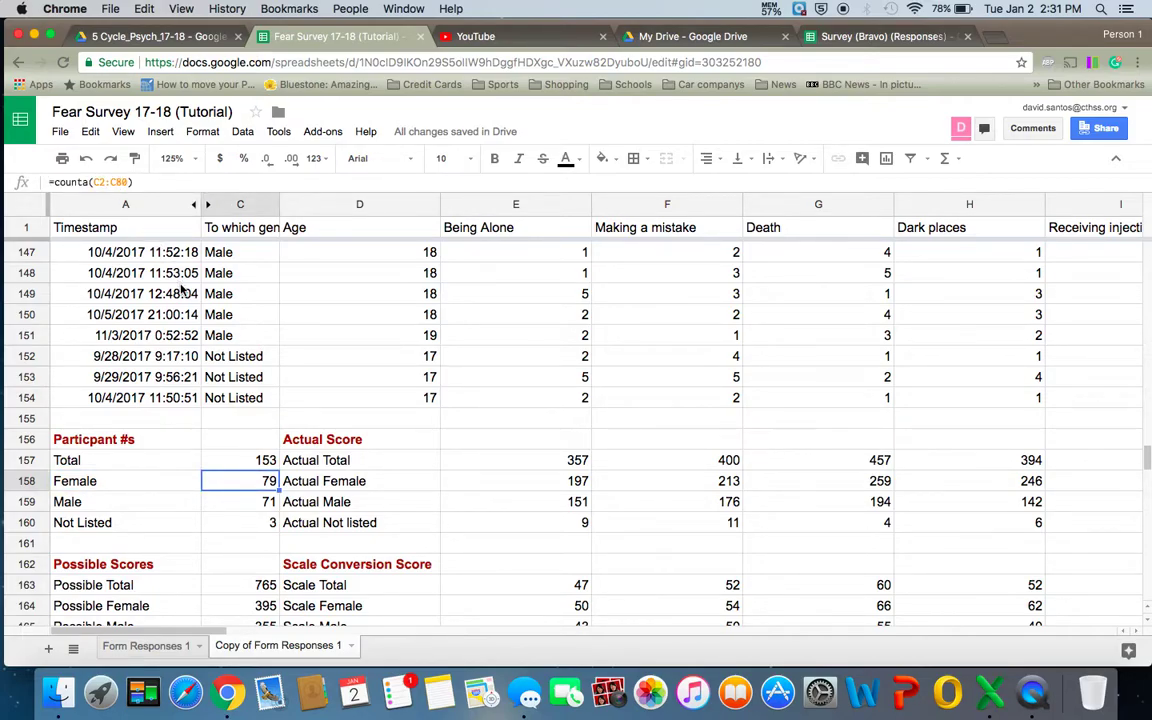
pyautogui.scroll(15, 175, 285)
pyautogui.scroll(15, 181, 290)
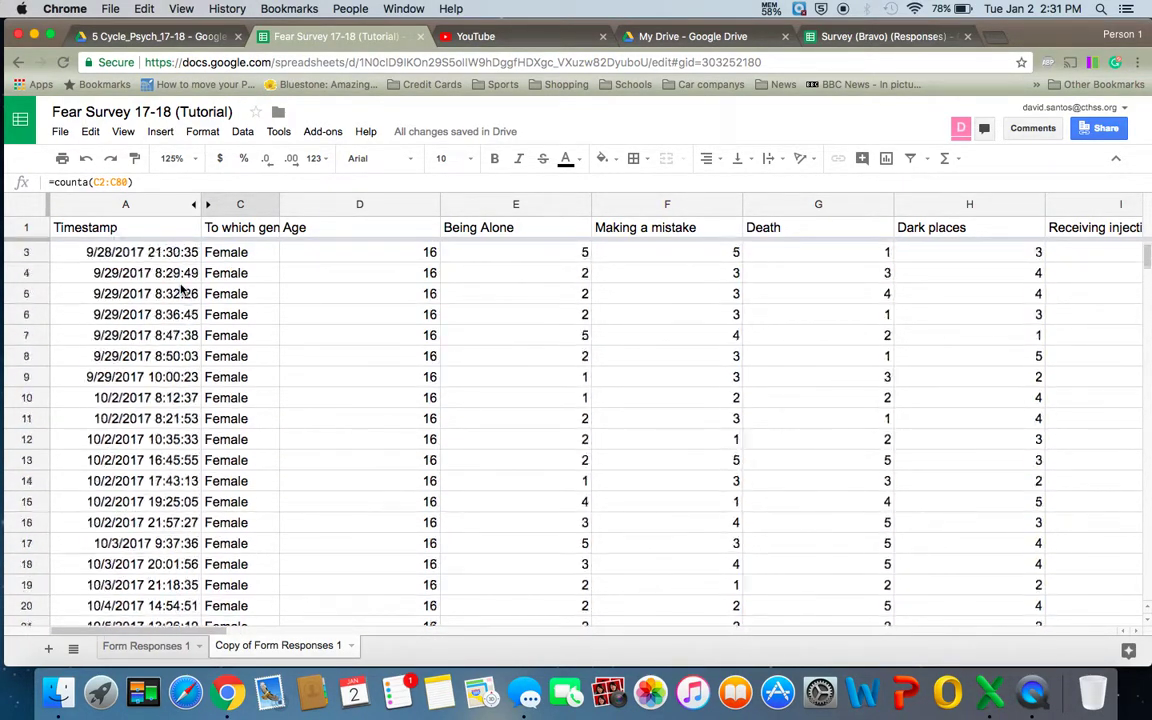
pyautogui.click(110, 181)
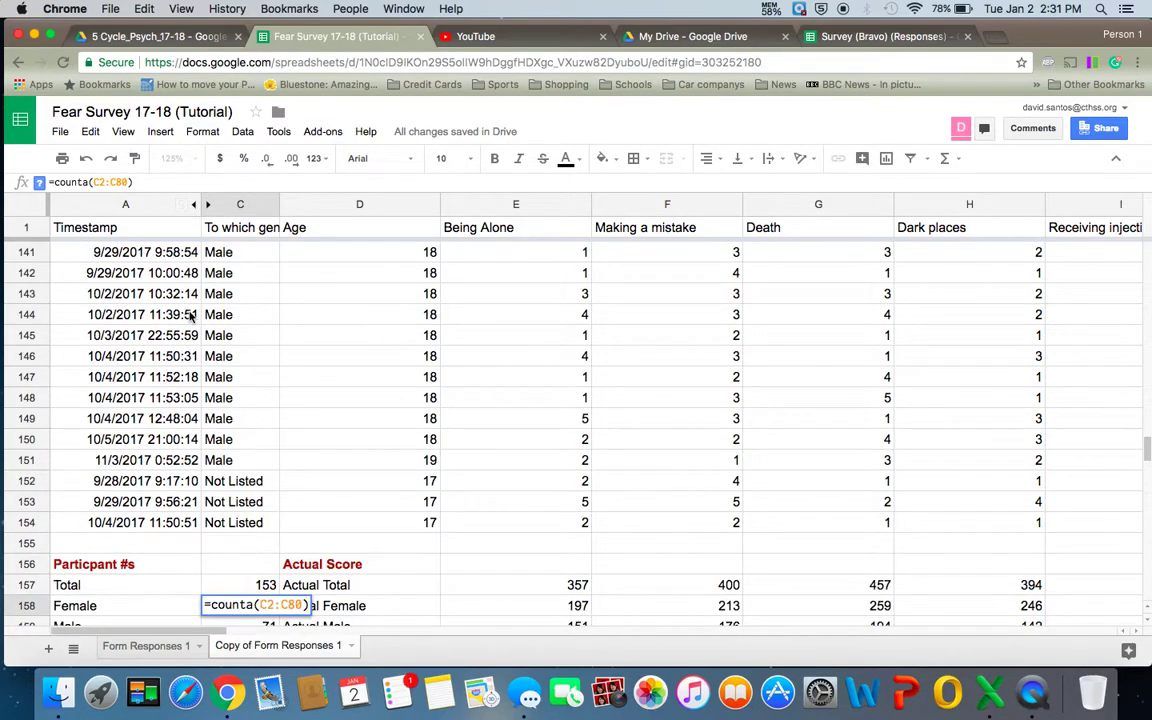
pyautogui.scroll(20, 232, 378)
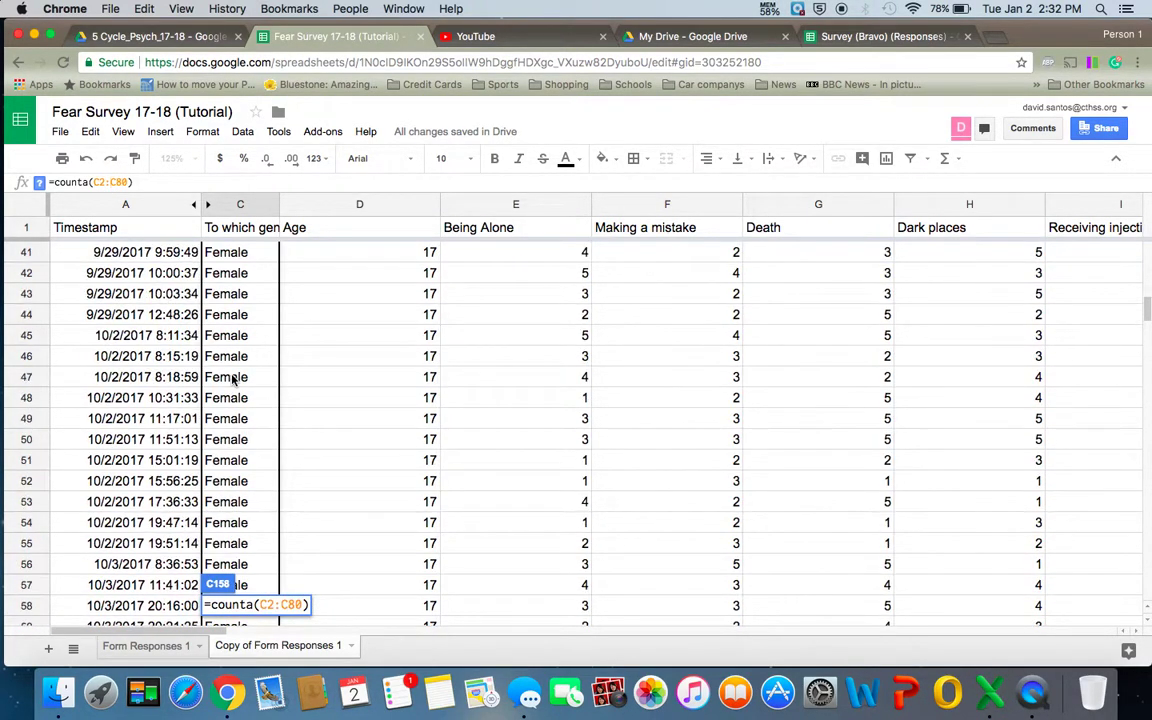
pyautogui.scroll(-2, 240, 374)
pyautogui.scroll(-17, 243, 372)
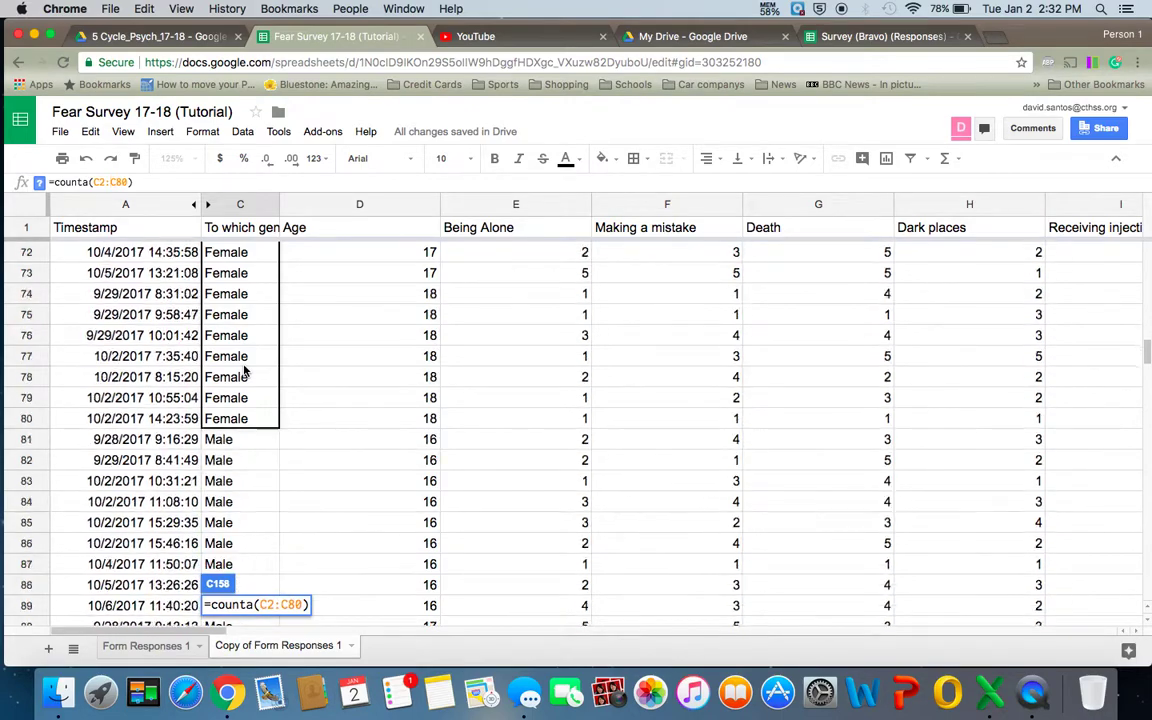
pyautogui.scroll(-20, 243, 372)
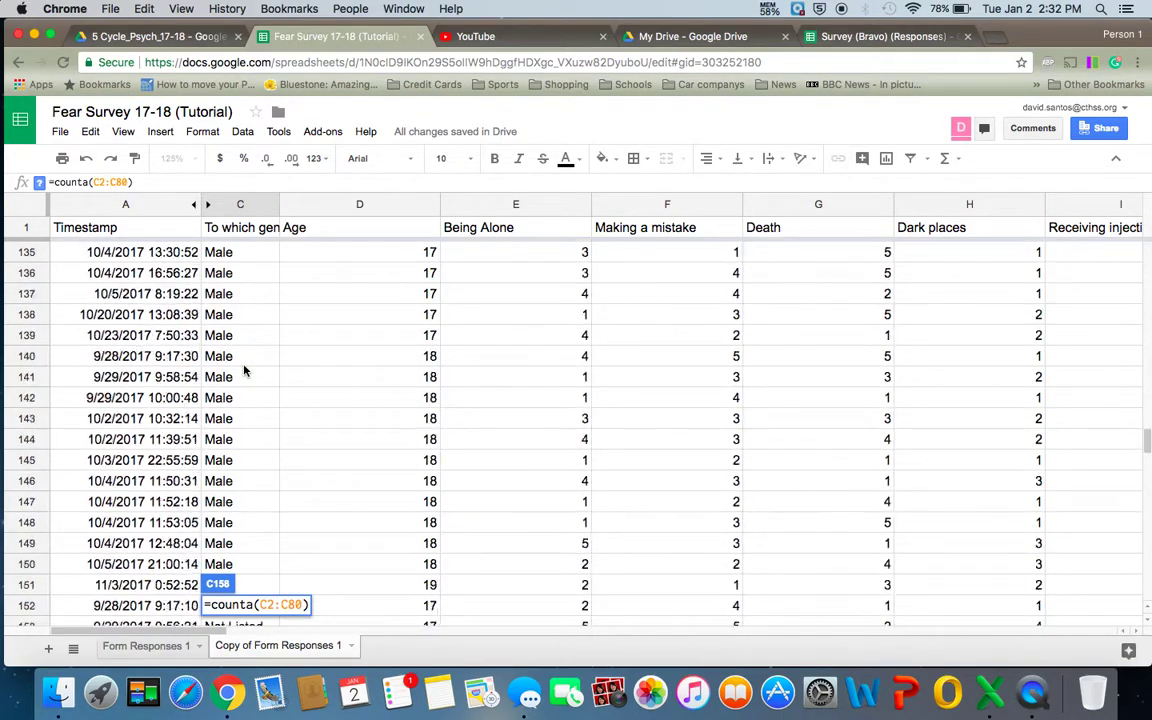
# - Examine the Male participant count formula and review the surrounding gender rows and summary blocks
pyautogui.click(248, 342)
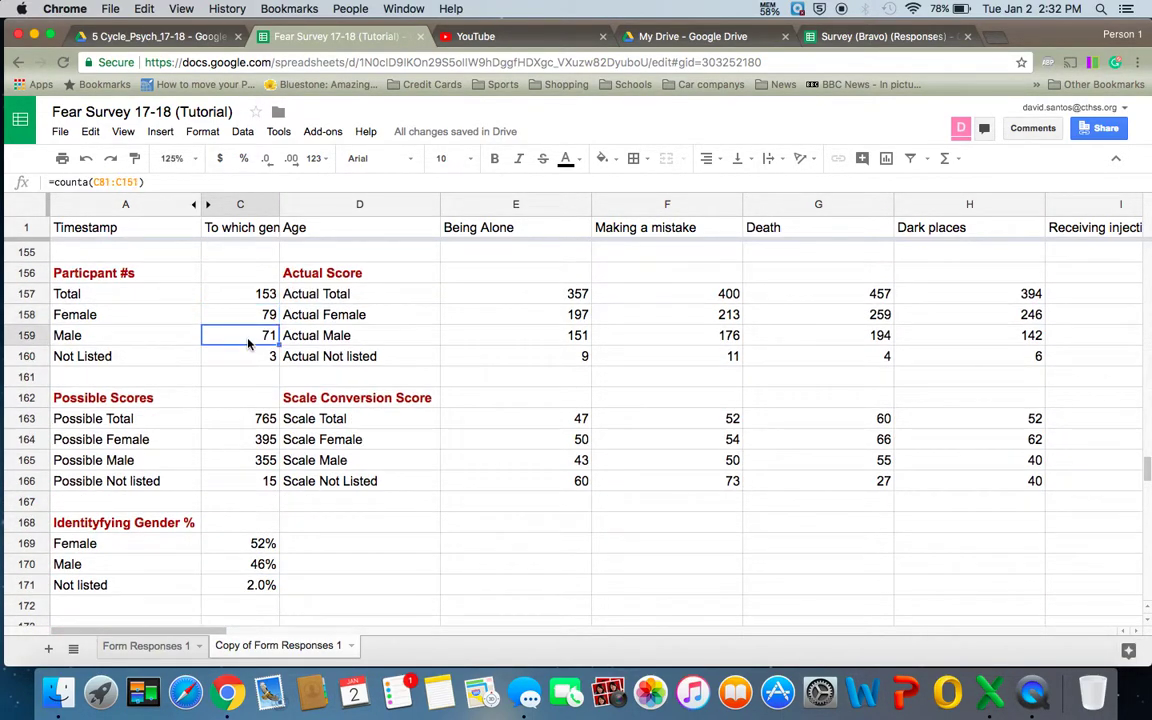
pyautogui.scroll(3, 248, 342)
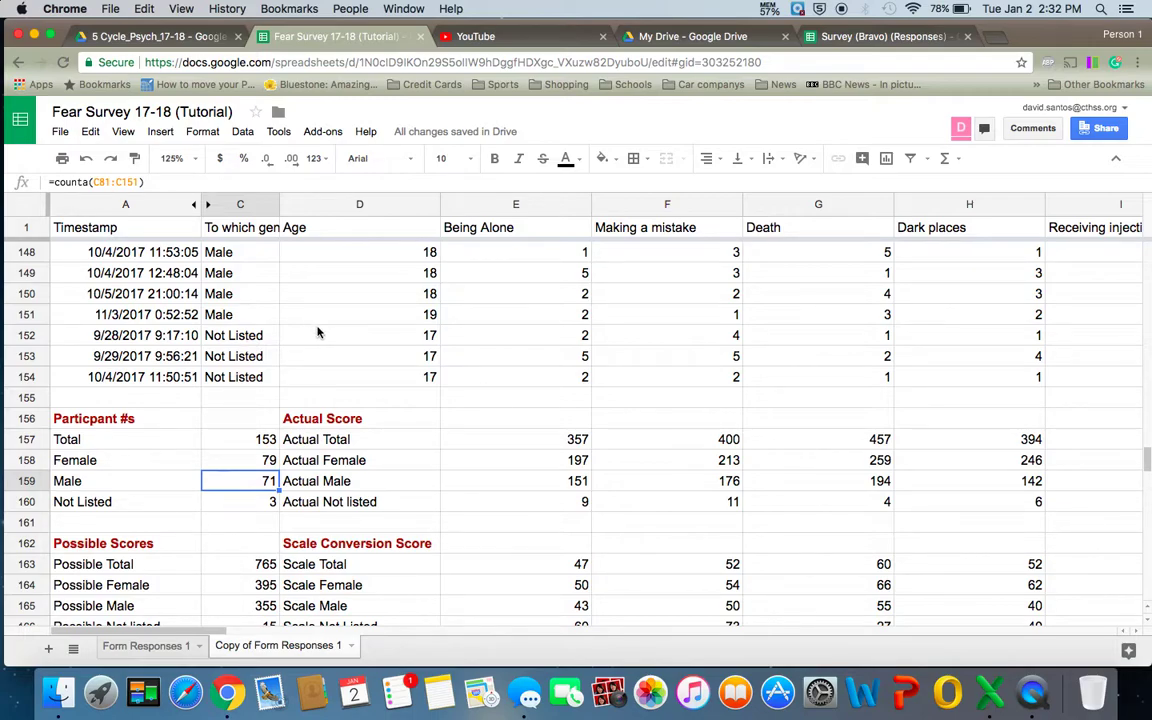
pyautogui.scroll(-5, 318, 333)
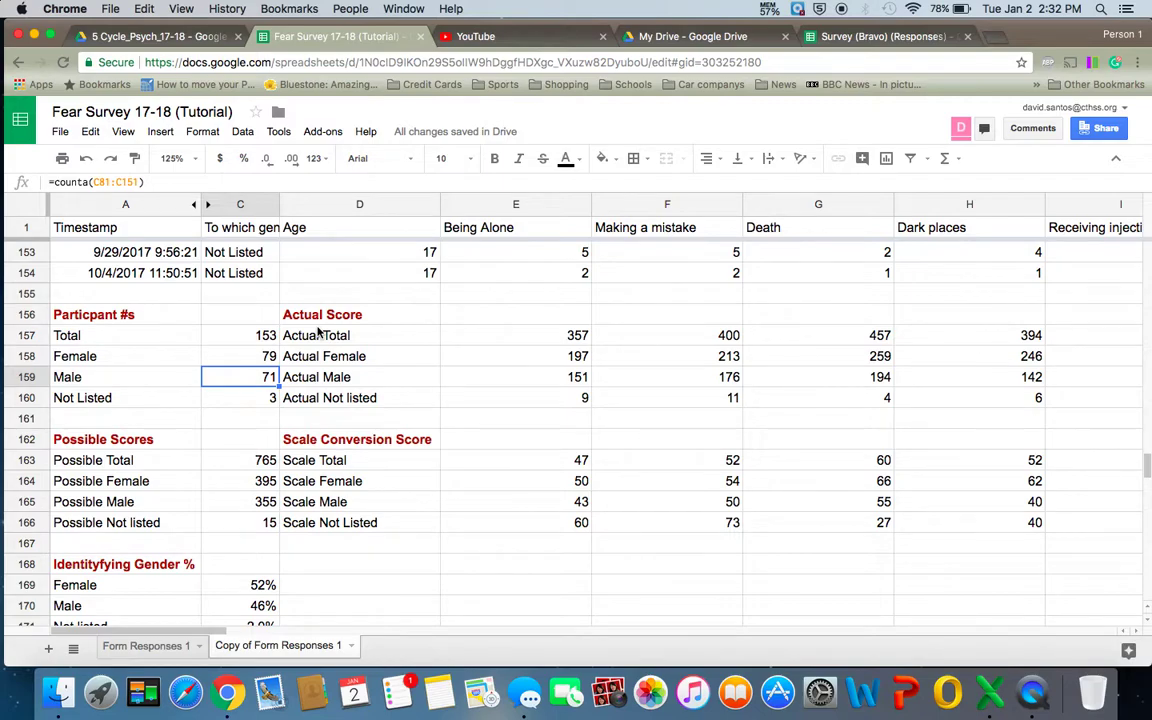
pyautogui.scroll(-2, 318, 333)
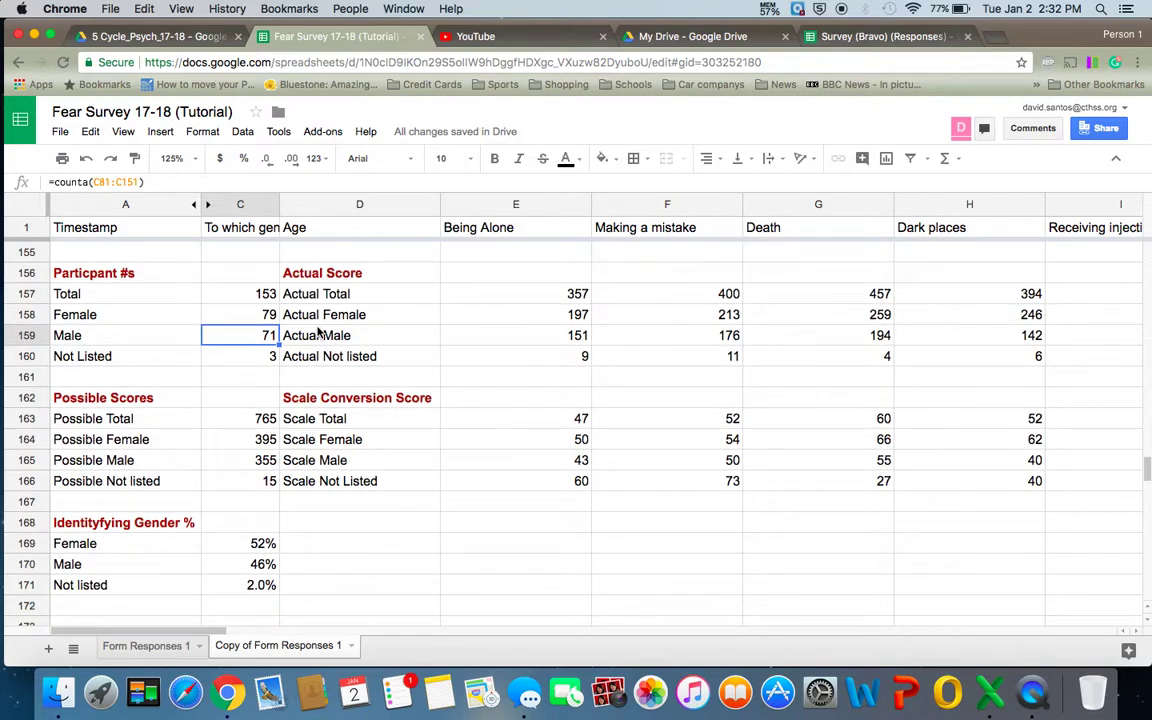
pyautogui.scroll(3, 320, 330)
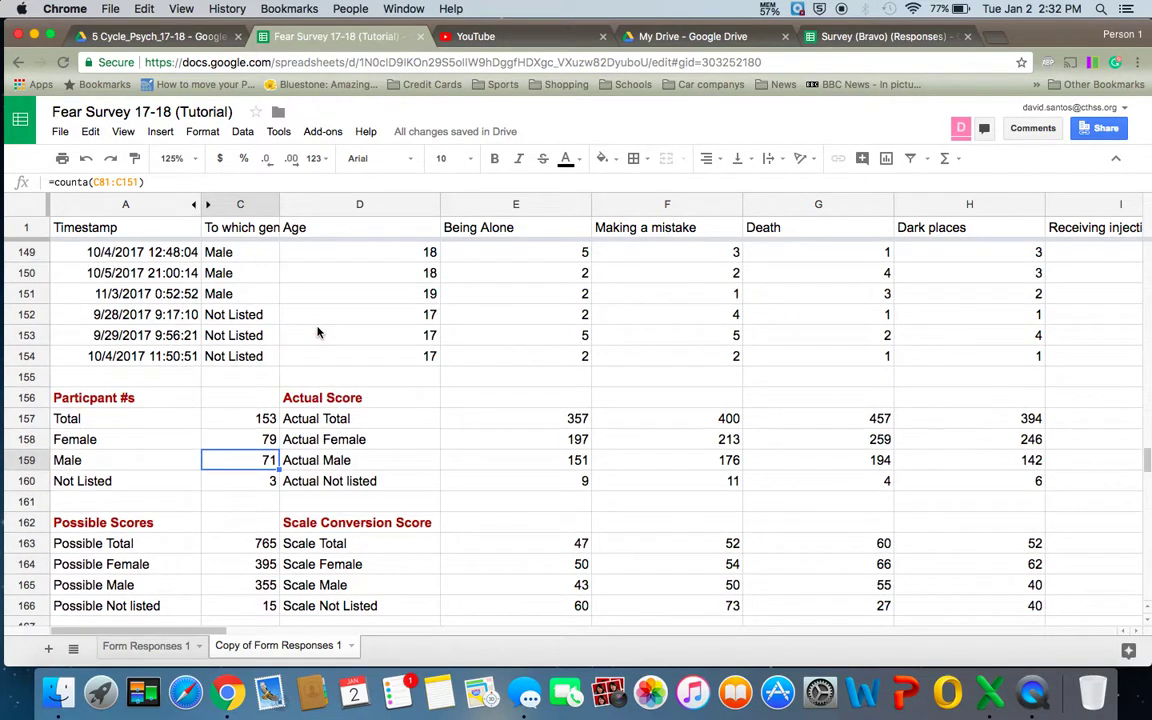
# - Switch to the Survey (Bravo) (Responses) spreadsheet and look through its response rows and question columns
pyautogui.click(868, 38)
pyautogui.scroll(1, 437, 365)
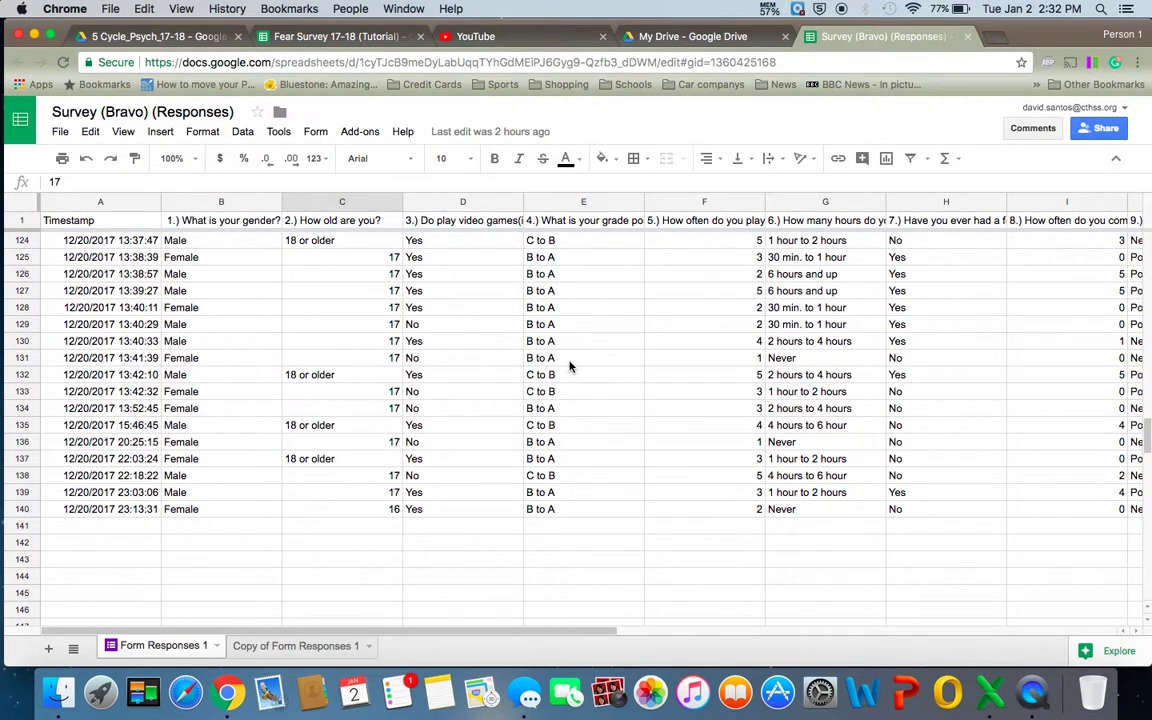
pyautogui.hscroll(10, 570, 366)
pyautogui.hscroll(-10, 570, 366)
pyautogui.scroll(3, 570, 366)
pyautogui.hscroll(1, 570, 366)
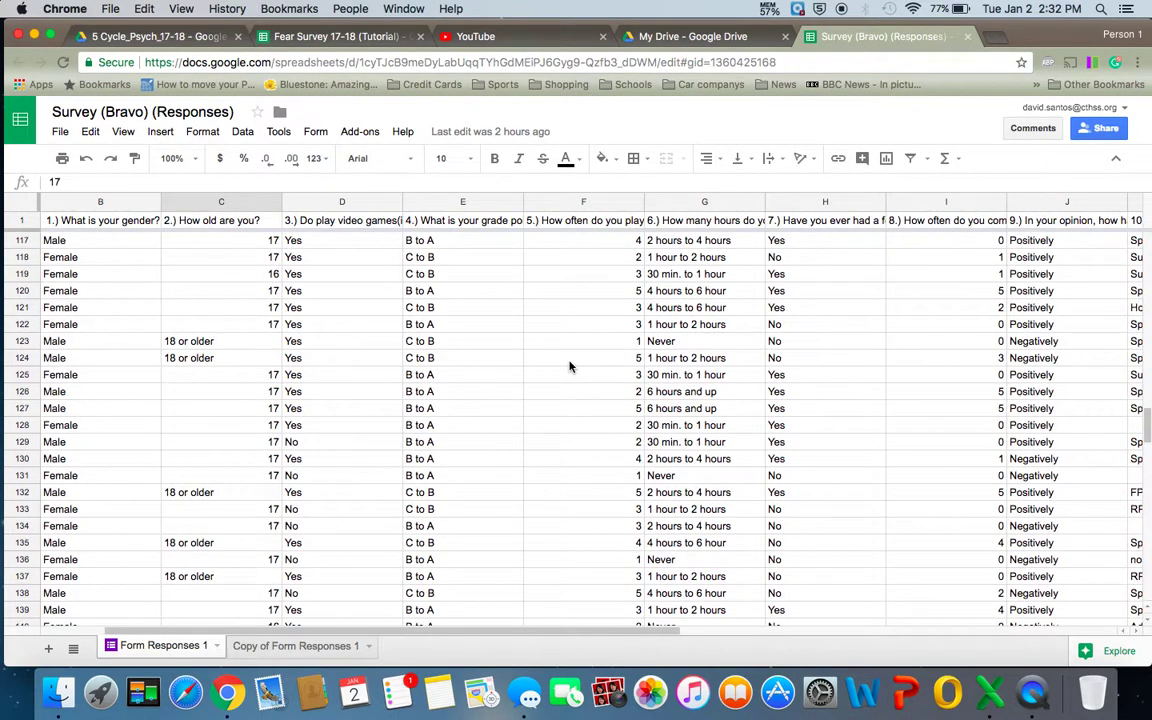
pyautogui.hscroll(-1, 570, 366)
pyautogui.scroll(4, 570, 366)
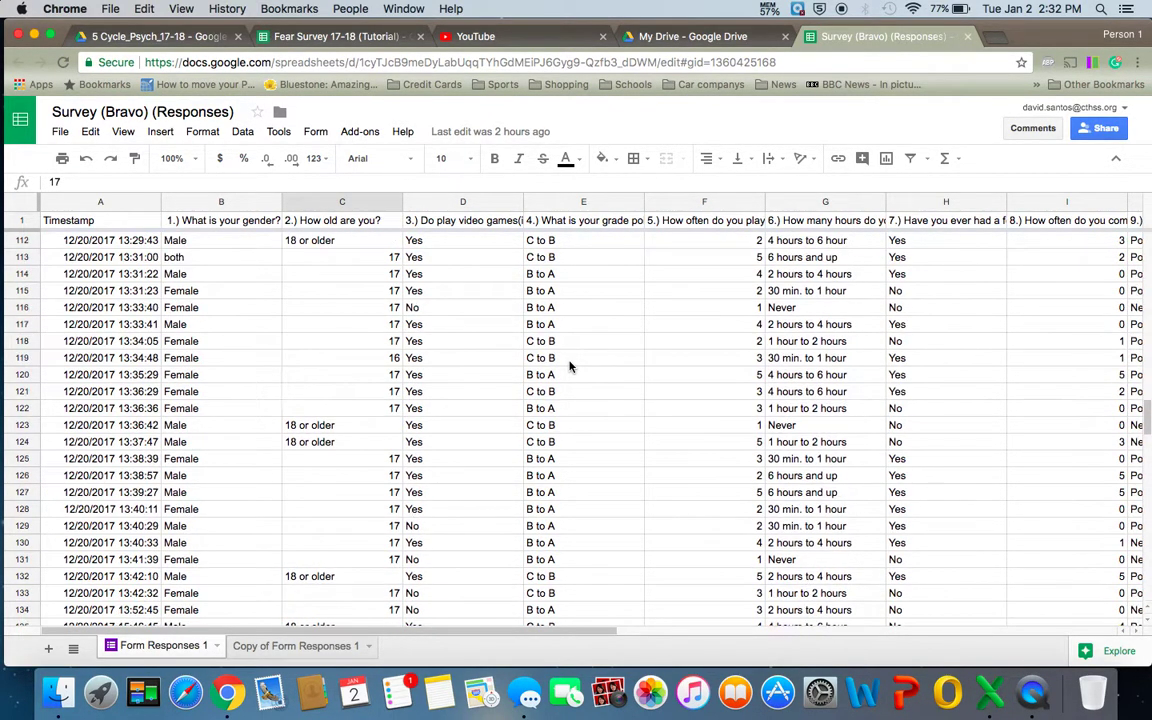
pyautogui.scroll(2, 570, 366)
pyautogui.scroll(12, 570, 366)
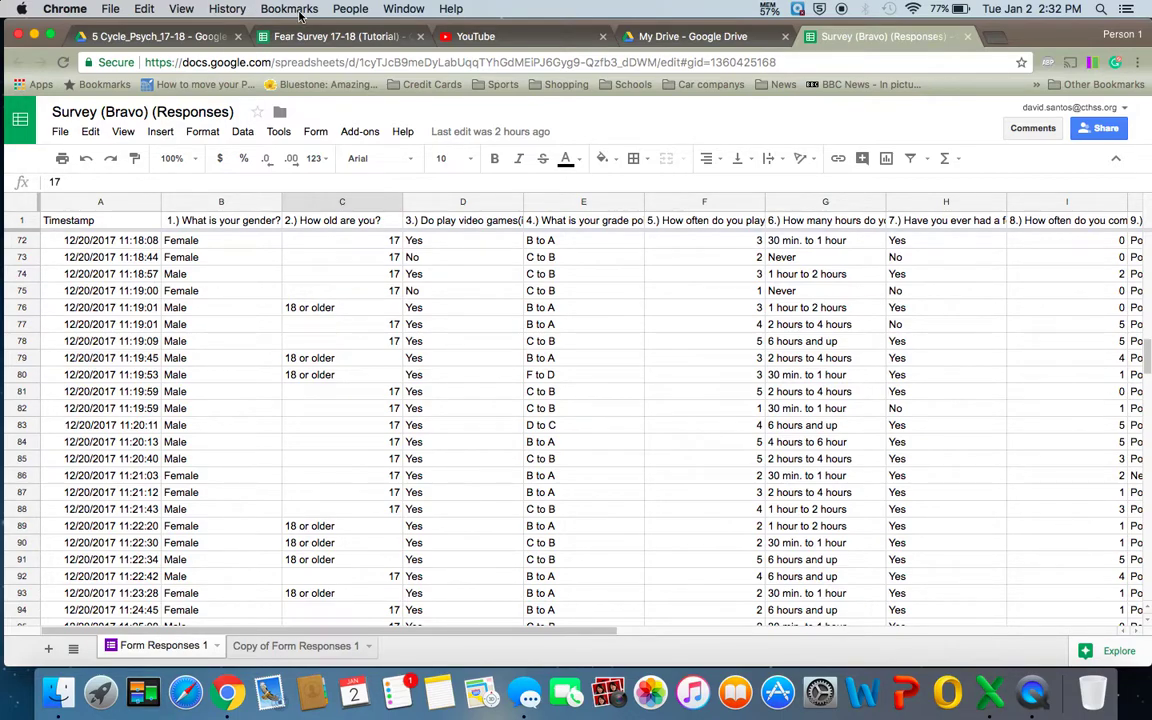
# - Return to the Fear Survey and trace the Total participant count formula's range through the gender column, leaving the formula as it is
pyautogui.click(348, 37)
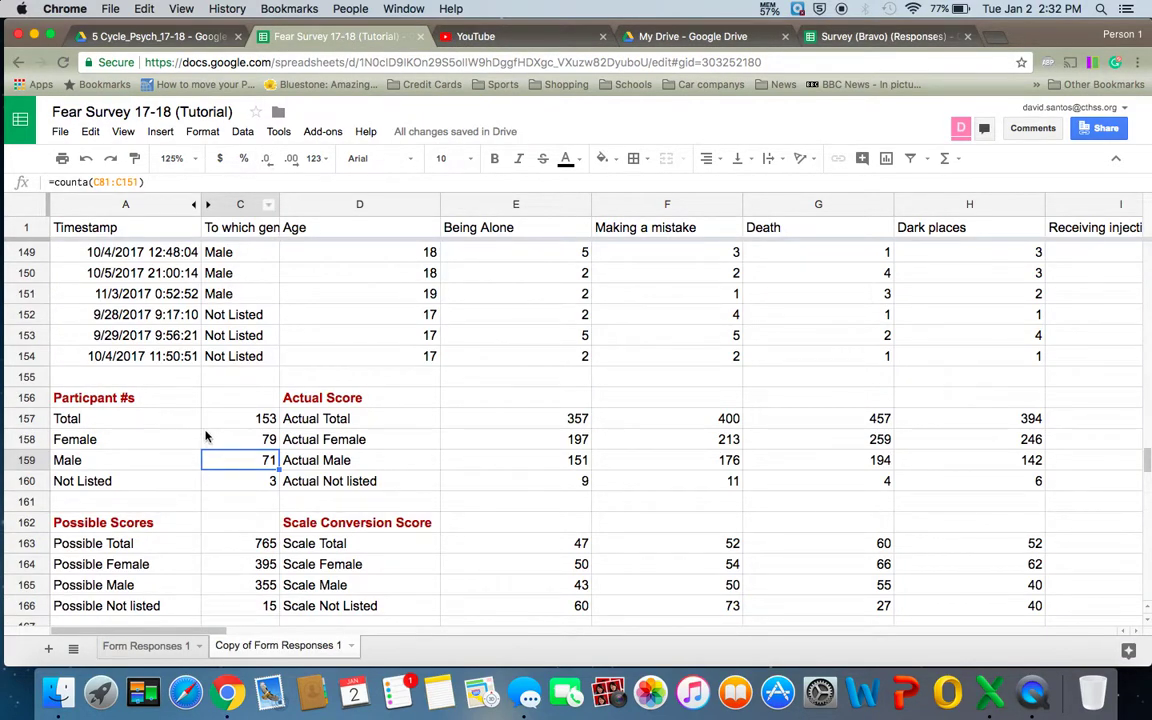
pyautogui.press('Up')
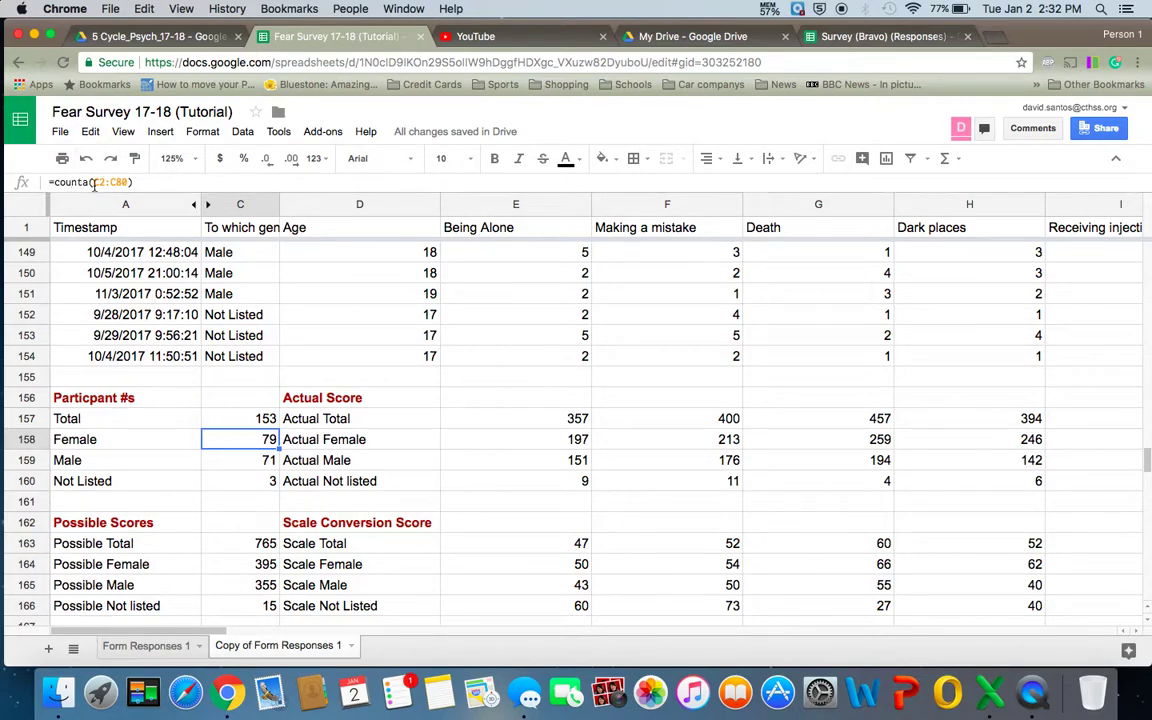
pyautogui.click(231, 420)
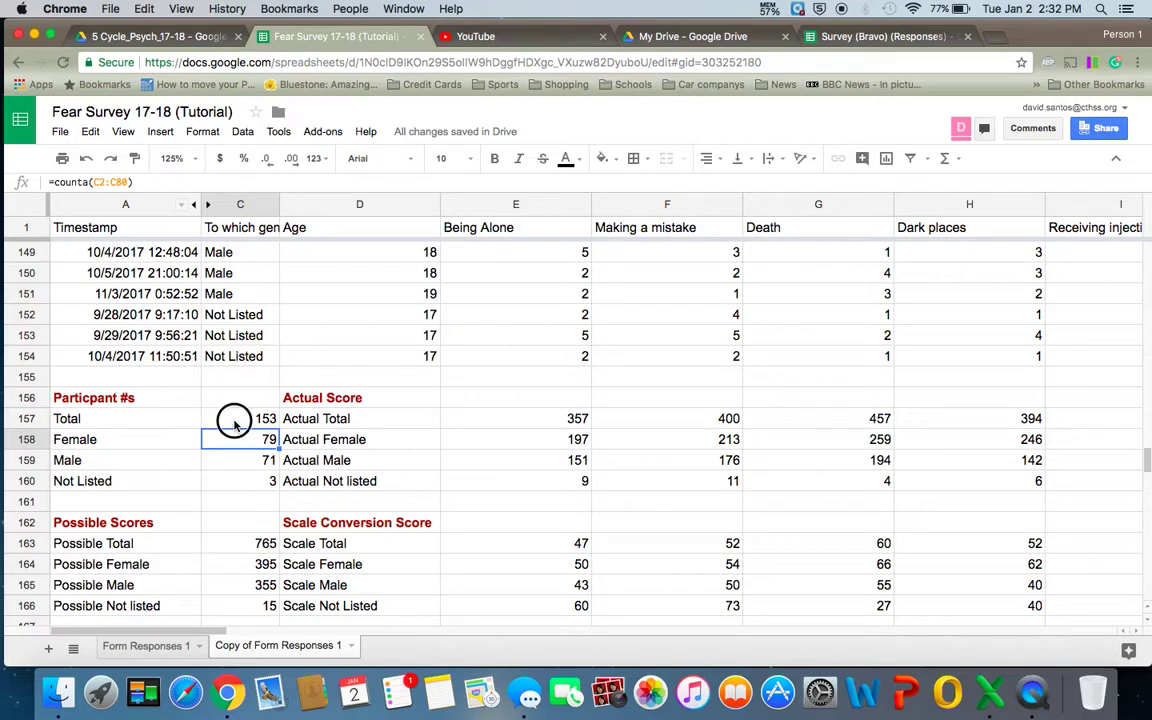
pyautogui.click(98, 183)
pyautogui.scroll(10, 212, 290)
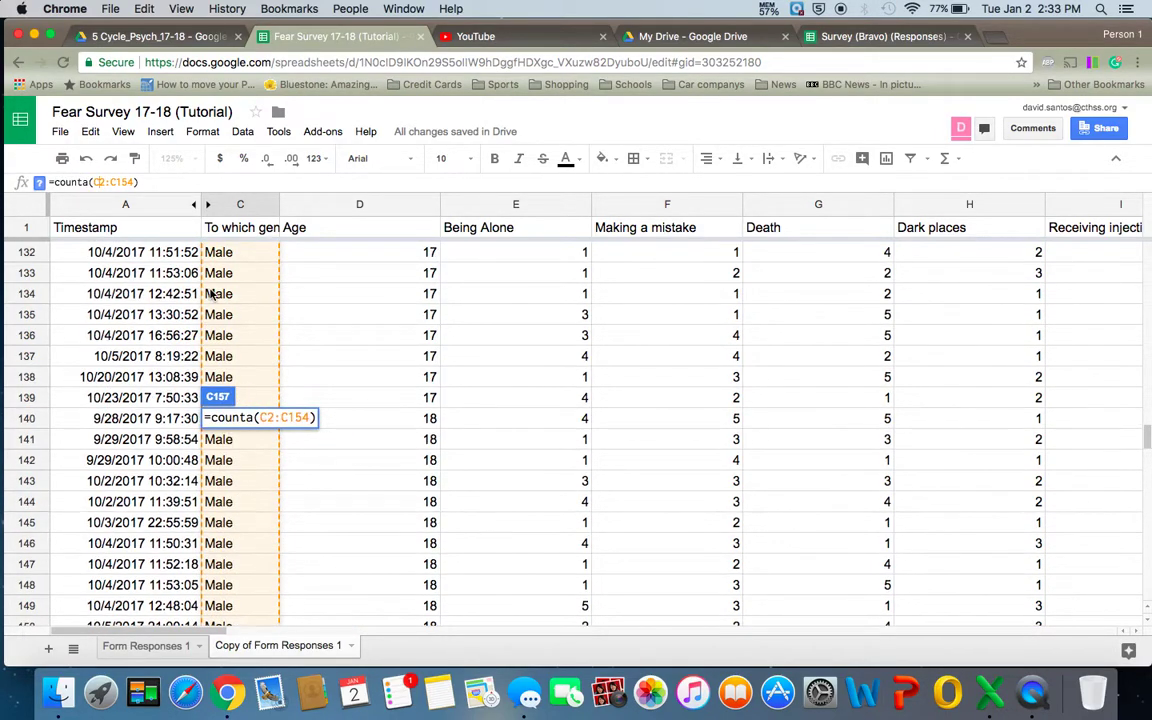
pyautogui.scroll(-6, 212, 293)
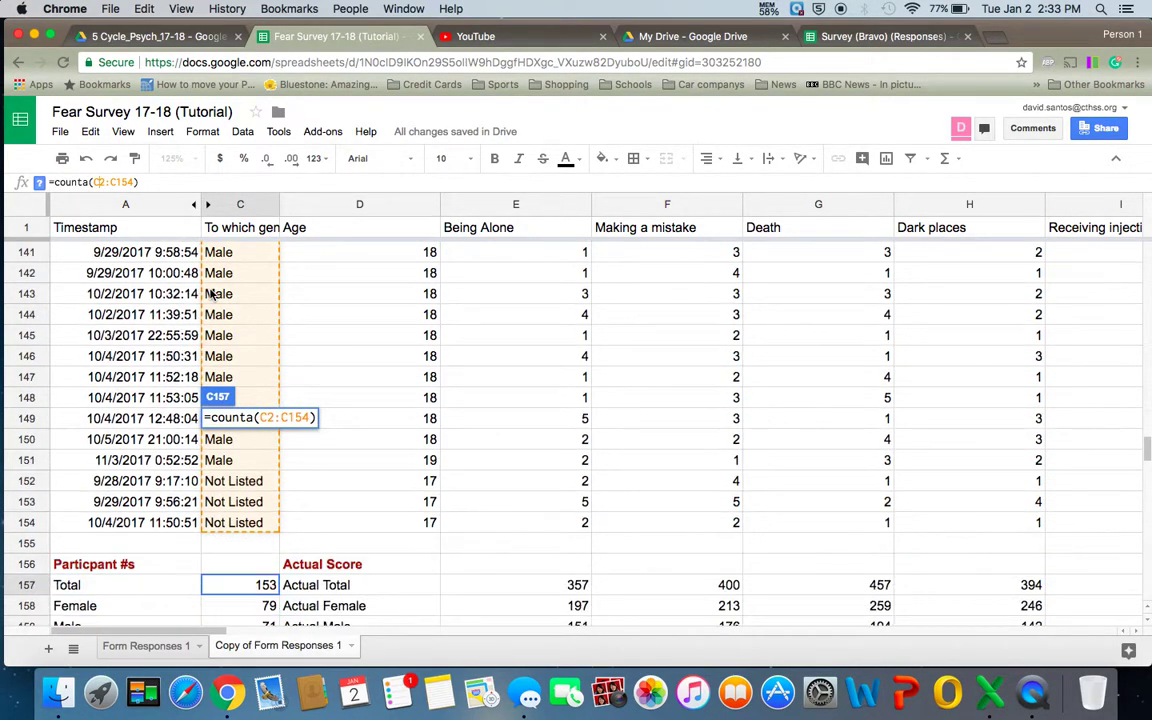
pyautogui.scroll(10, 212, 293)
pyautogui.scroll(20, 212, 293)
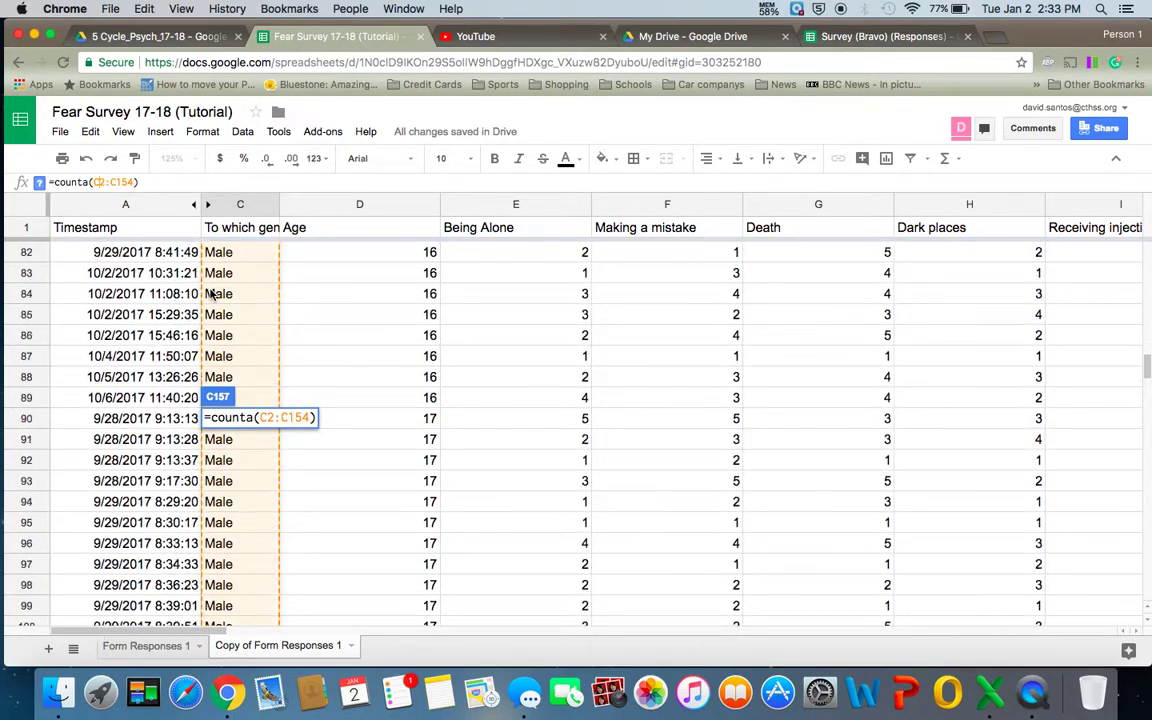
pyautogui.scroll(3, 212, 290)
pyautogui.scroll(-20, 212, 290)
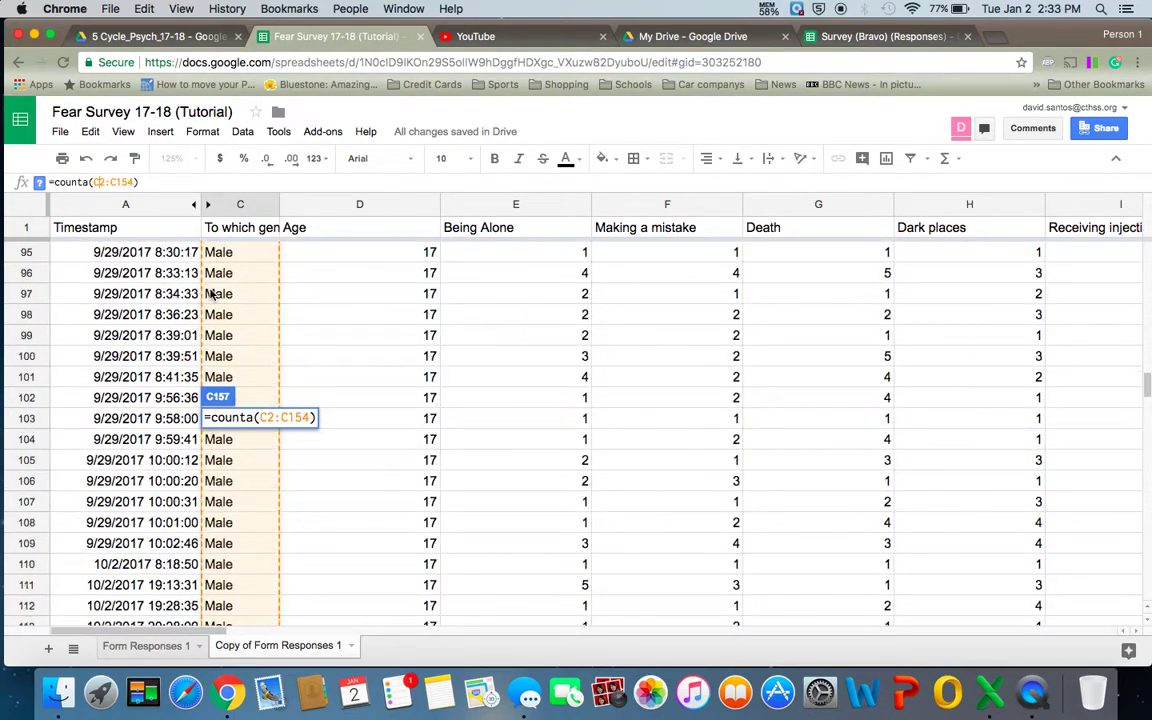
pyautogui.scroll(-18, 212, 293)
pyautogui.scroll(6, 212, 293)
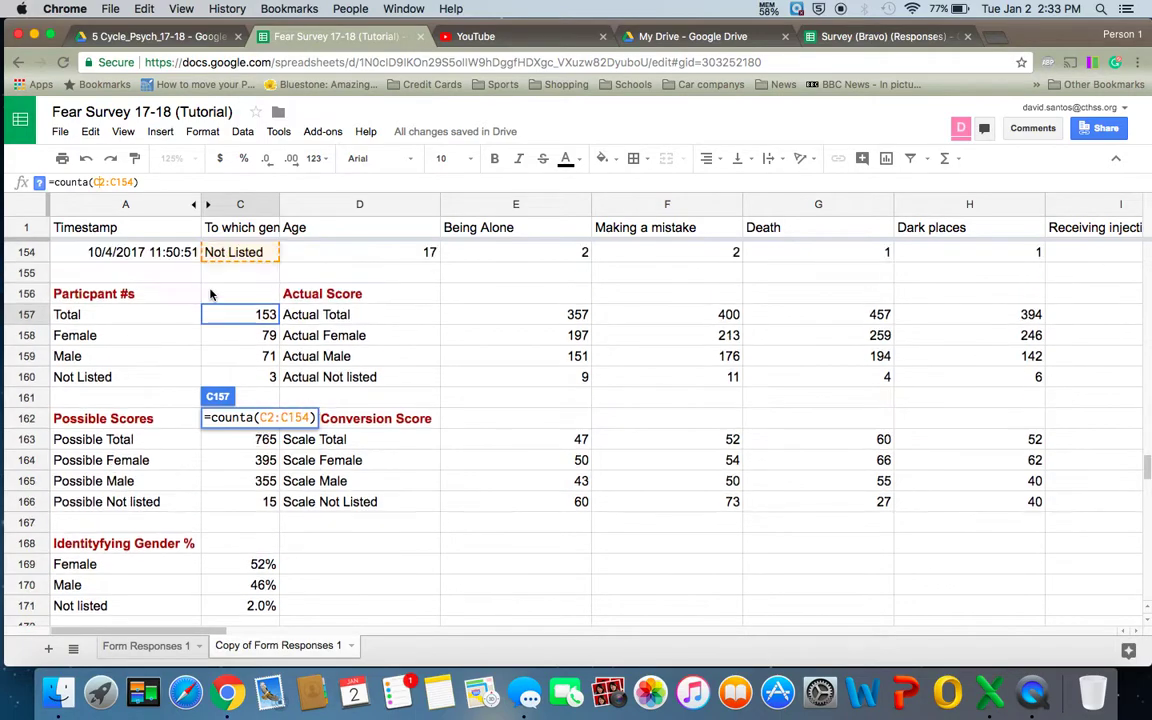
pyautogui.scroll(2, 212, 293)
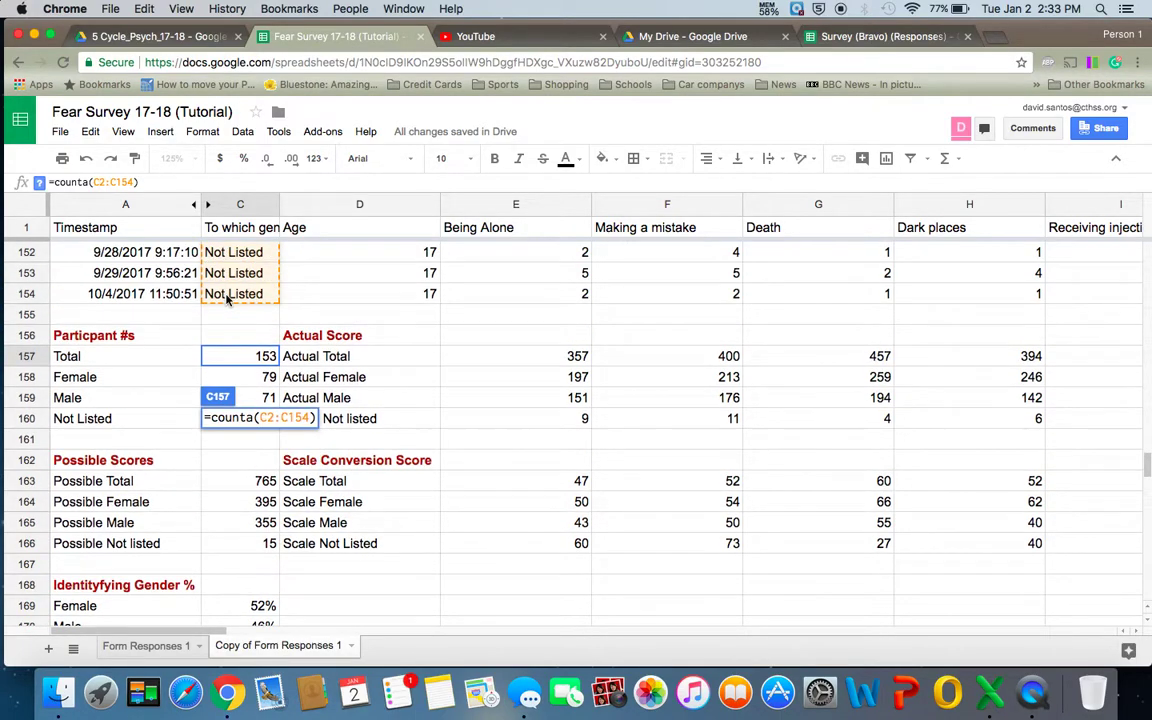
pyautogui.click(235, 388)
pyautogui.click(238, 366)
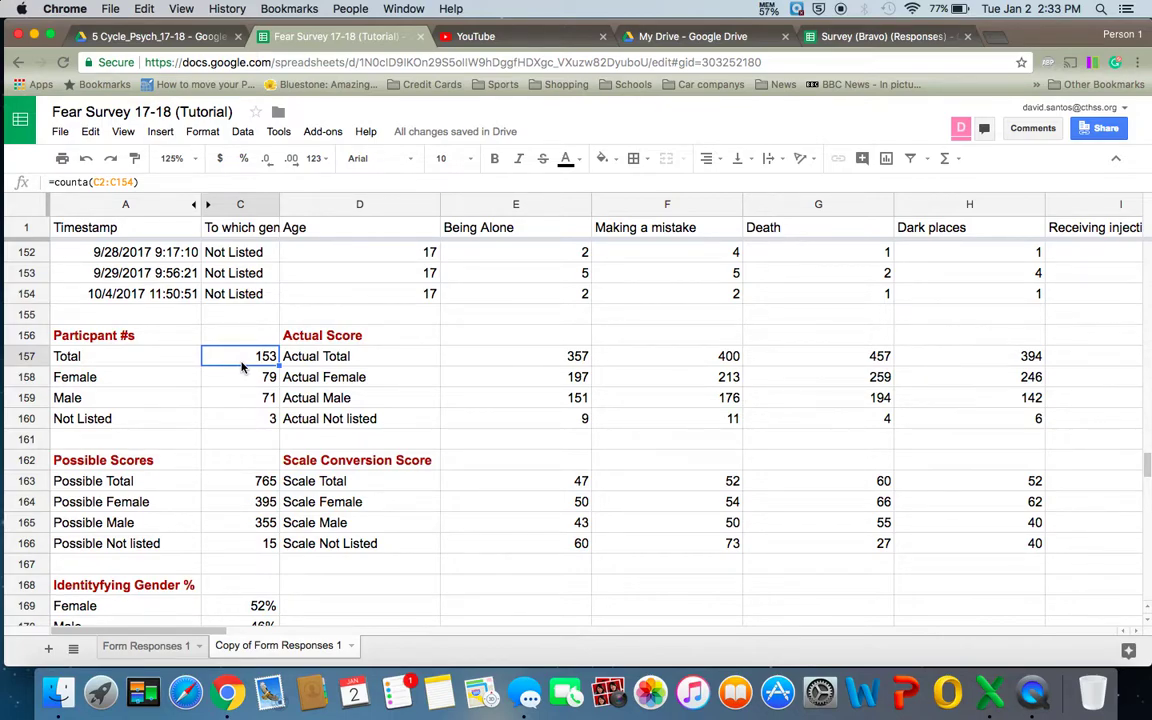
# - Check the empty rows below the Survey (Bravo) responses, and return to the Actual Score heading in the Fear Survey
pyautogui.click(810, 36)
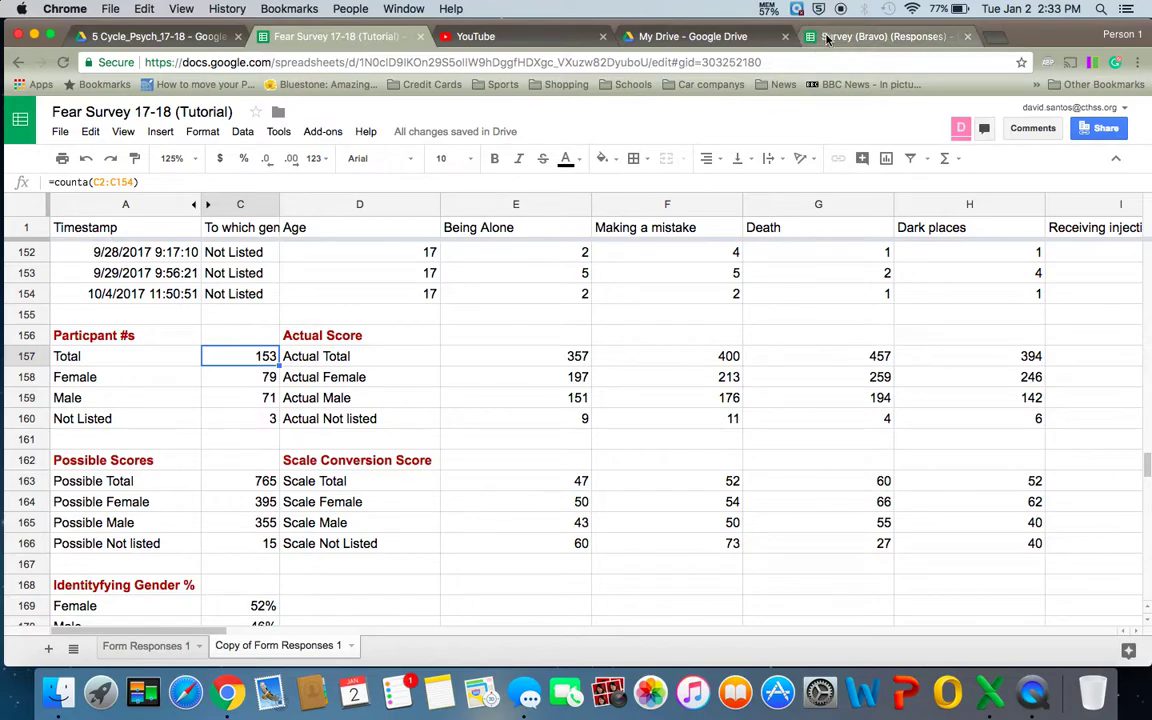
pyautogui.scroll(-20, 303, 452)
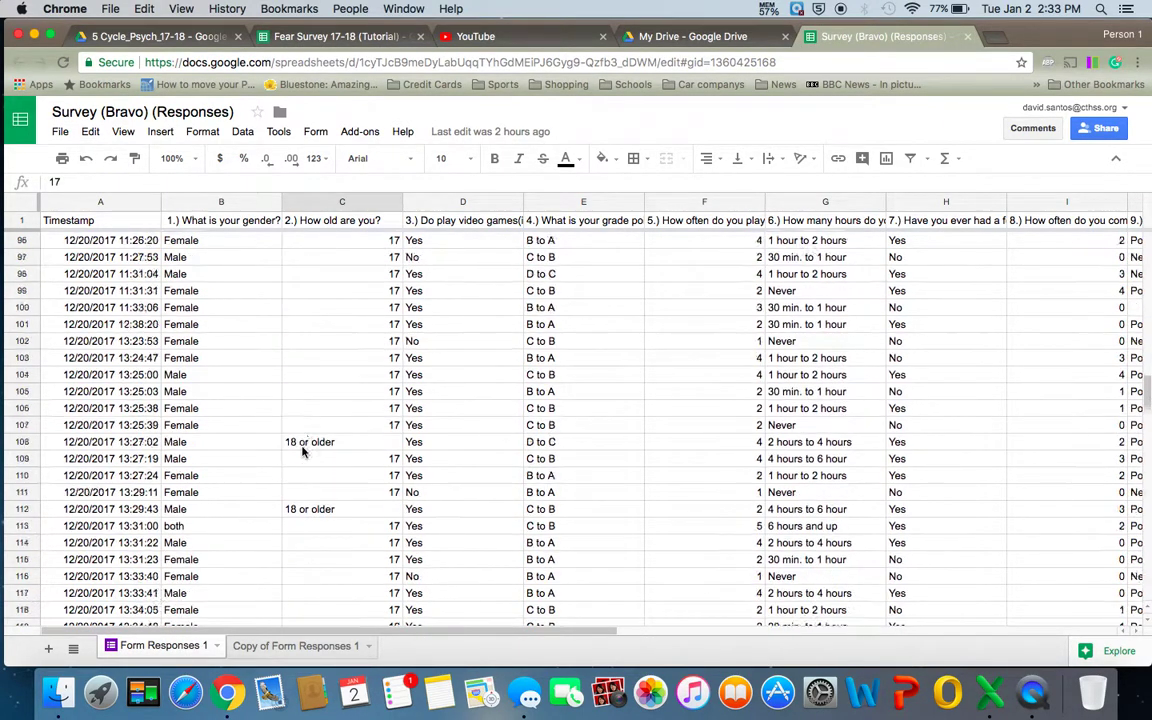
pyautogui.scroll(-1, 303, 452)
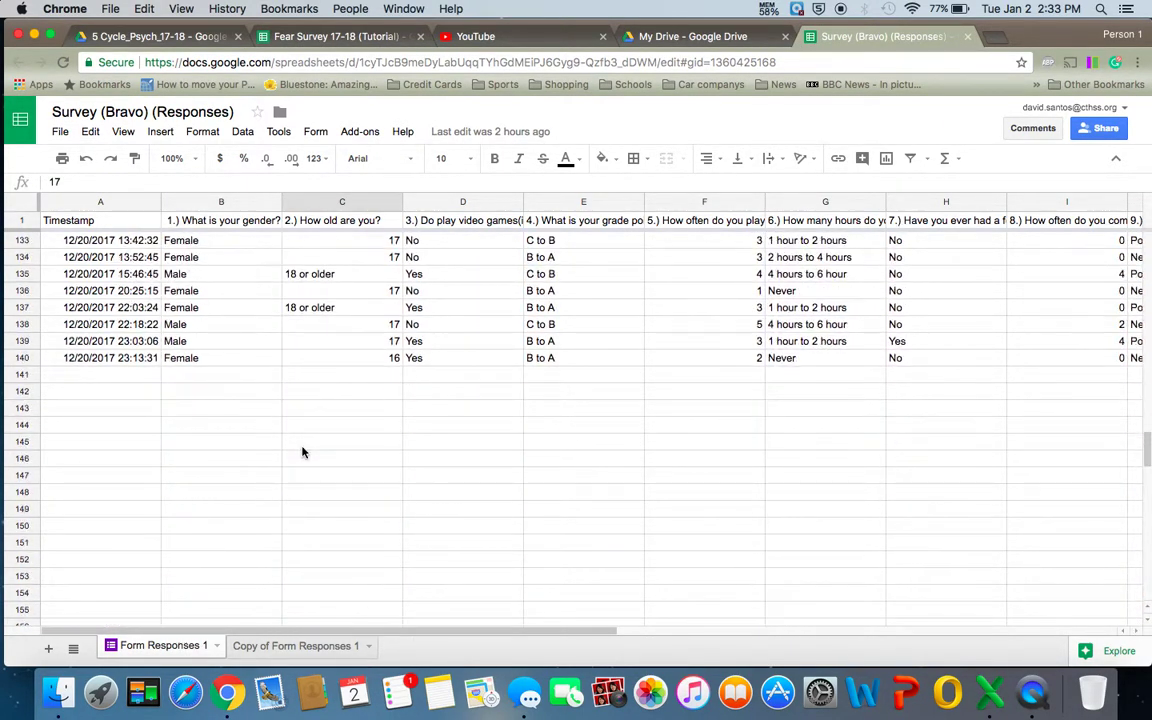
pyautogui.click(195, 428)
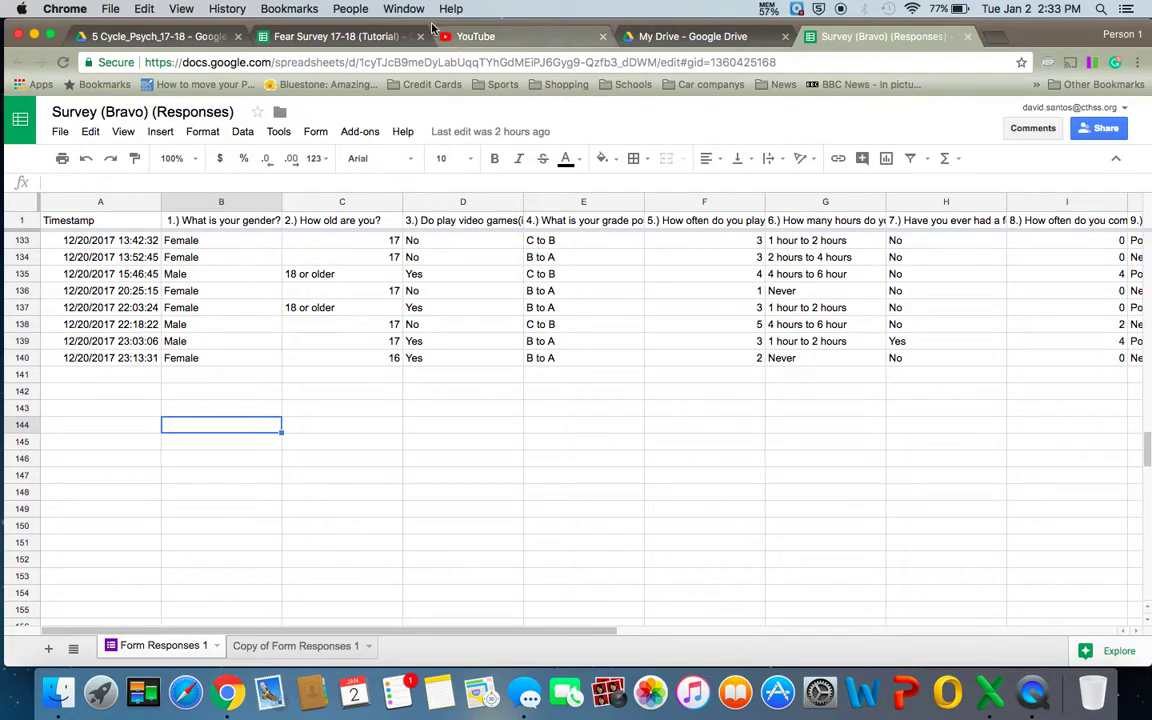
pyautogui.click(371, 38)
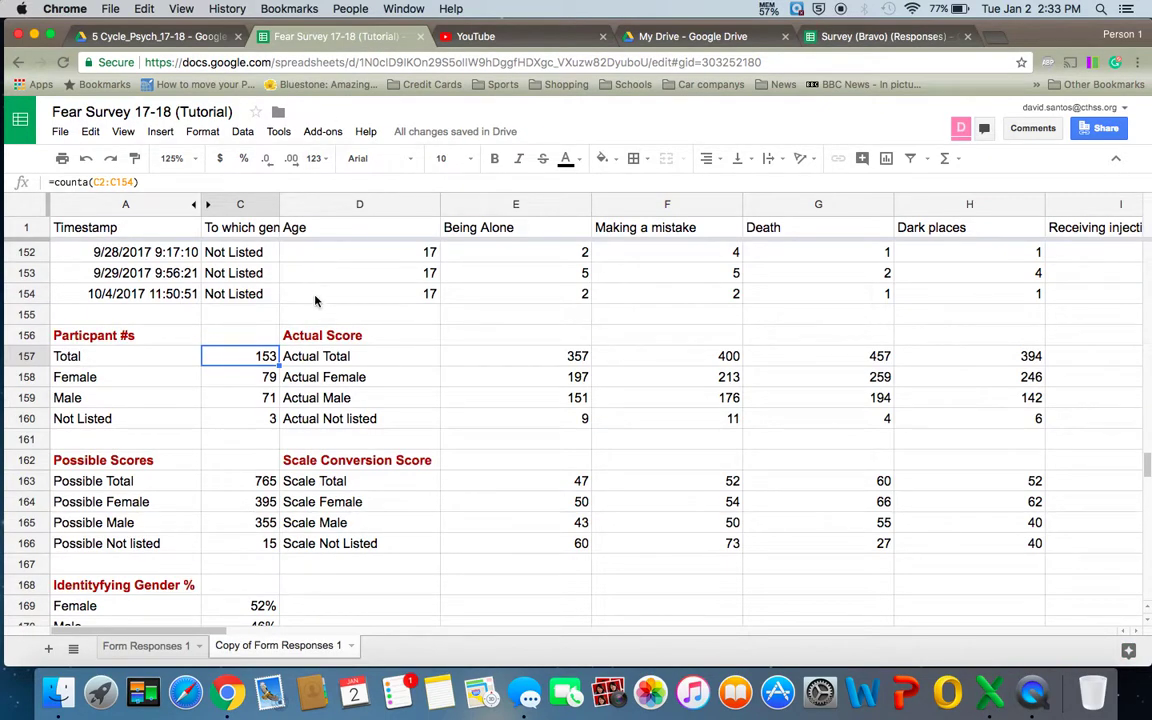
pyautogui.click(300, 335)
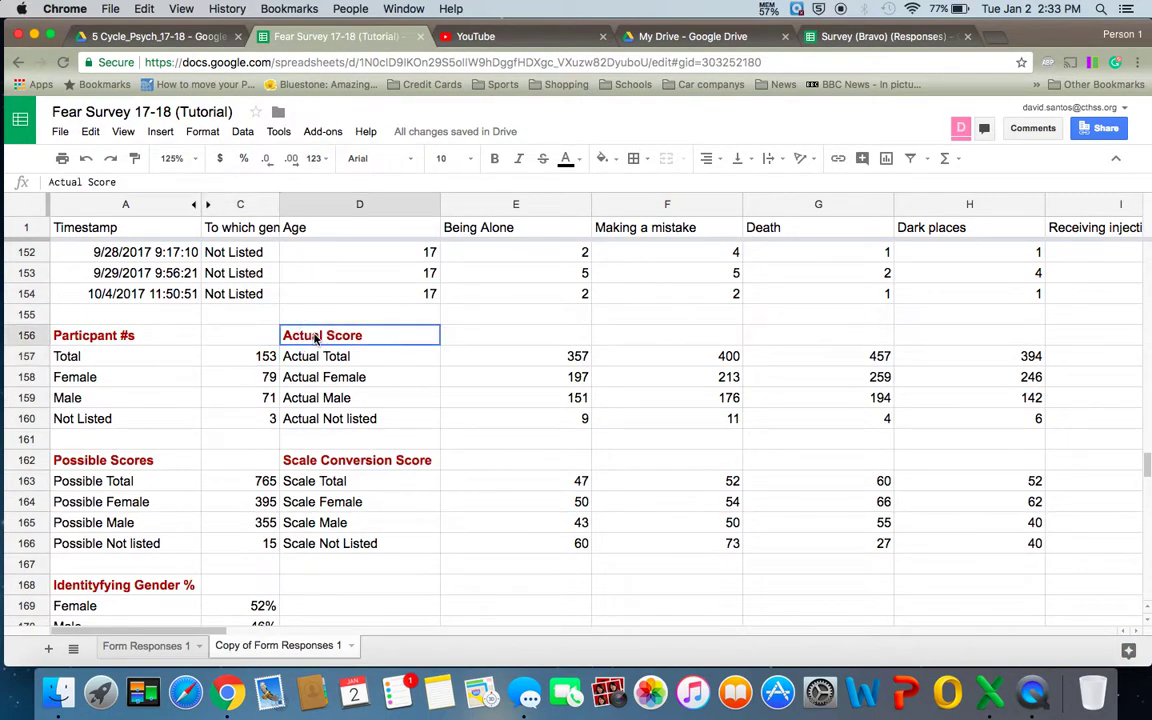
# - Switch to Survey (Bravo) (Responses), select cell B142 below the gender column, and review the gender answers above it
pyautogui.click(856, 38)
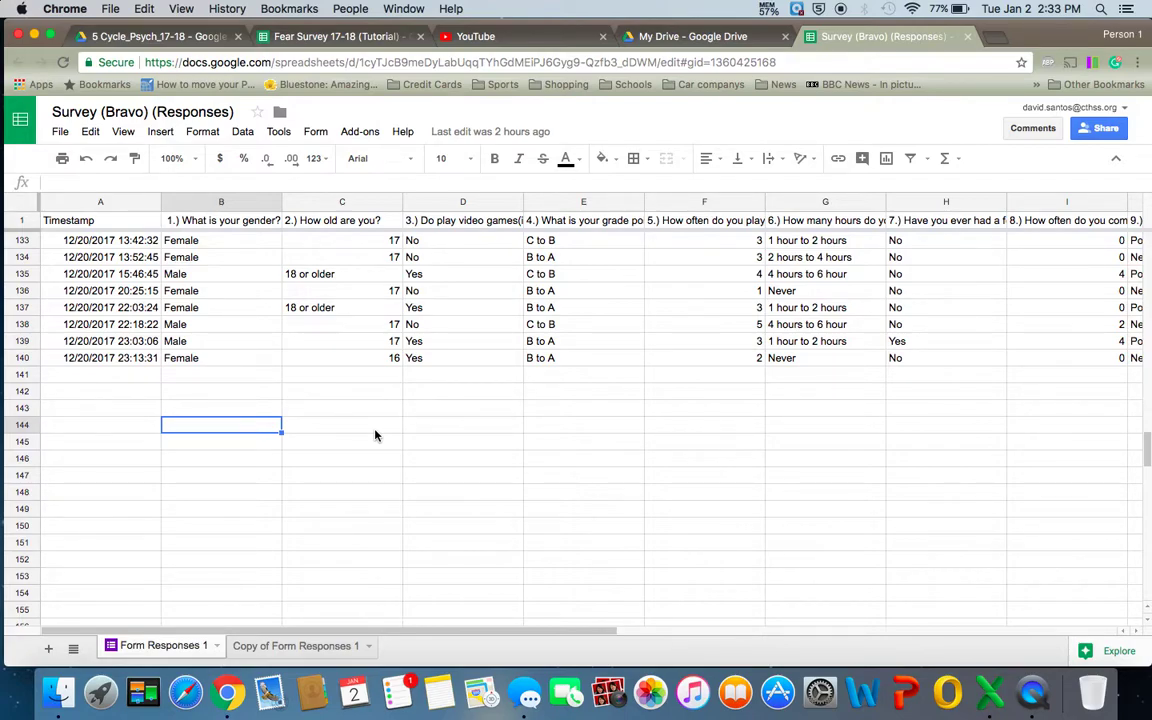
pyautogui.press('Up')
pyautogui.press('Up')
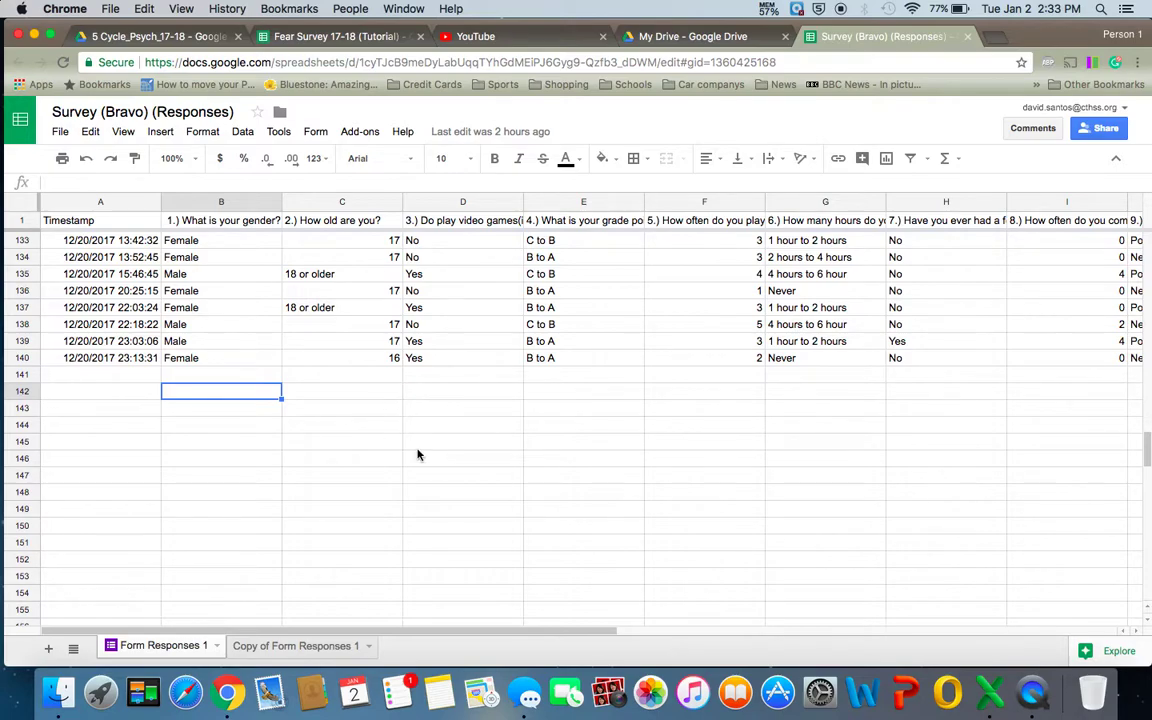
pyautogui.scroll(4, 418, 455)
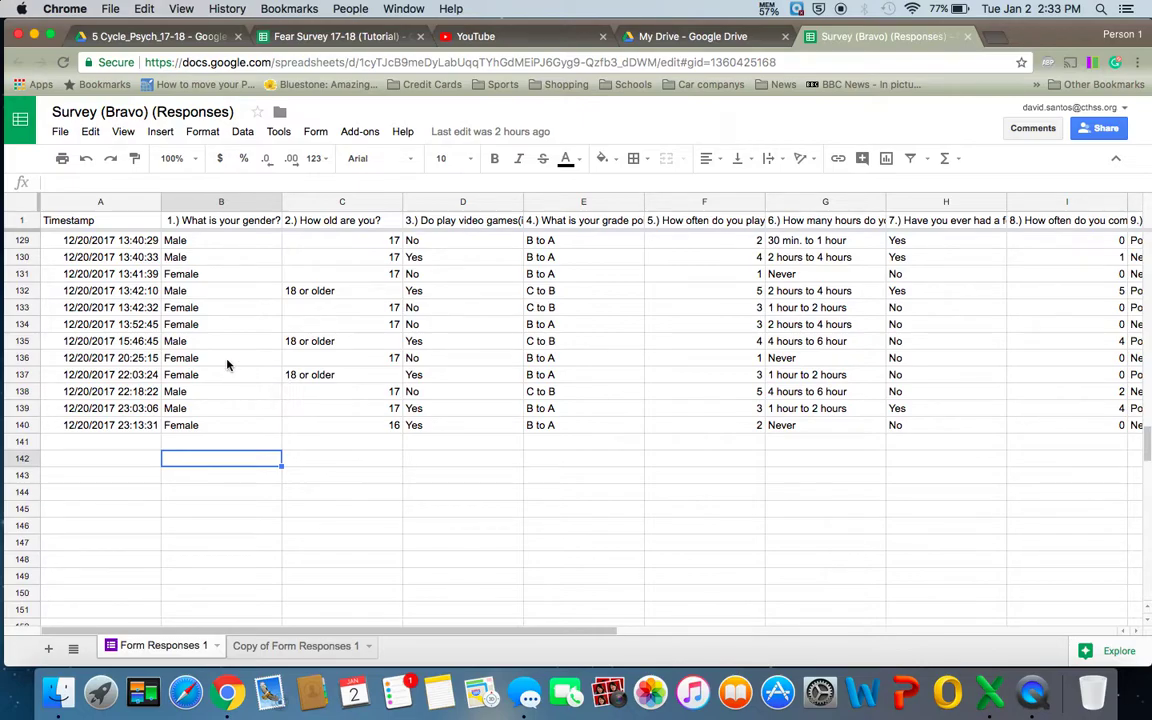
pyautogui.scroll(11, 227, 365)
pyautogui.scroll(20, 227, 365)
pyautogui.scroll(-20, 227, 365)
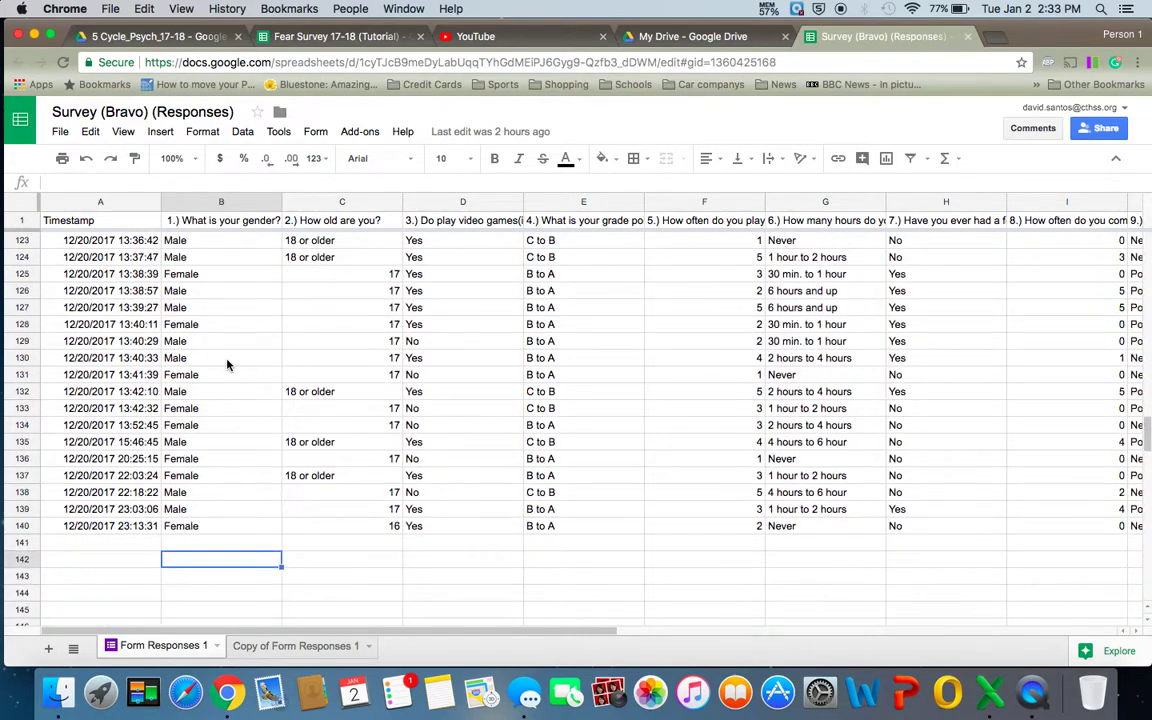
# - Enter a COUNTIF formula in B142 that counts "males" across the gender answers in B2:B140
pyautogui.scroll(-2, 227, 365)
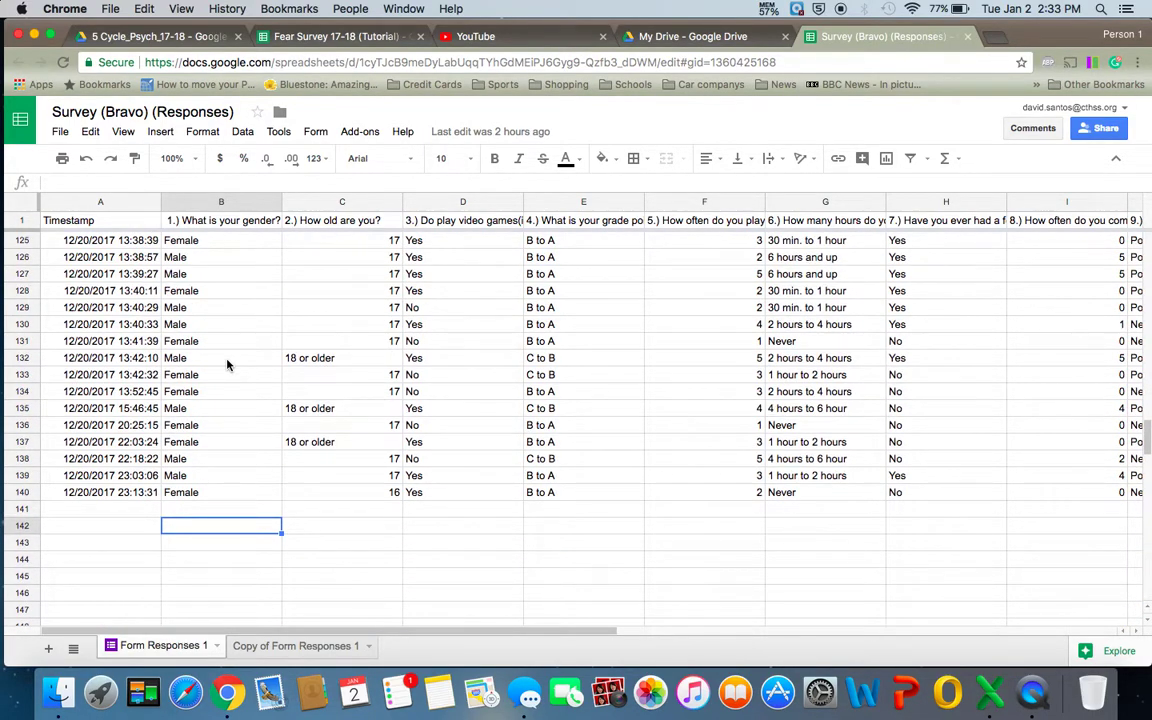
pyautogui.write('=countif(')
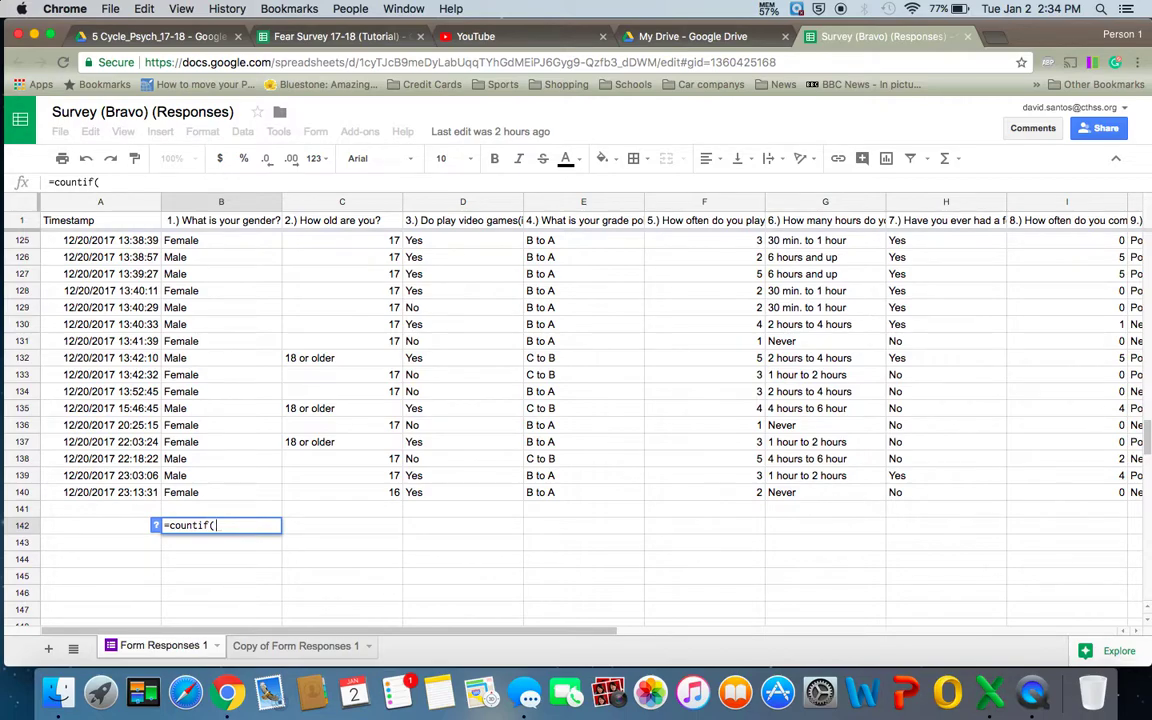
pyautogui.write('b2')
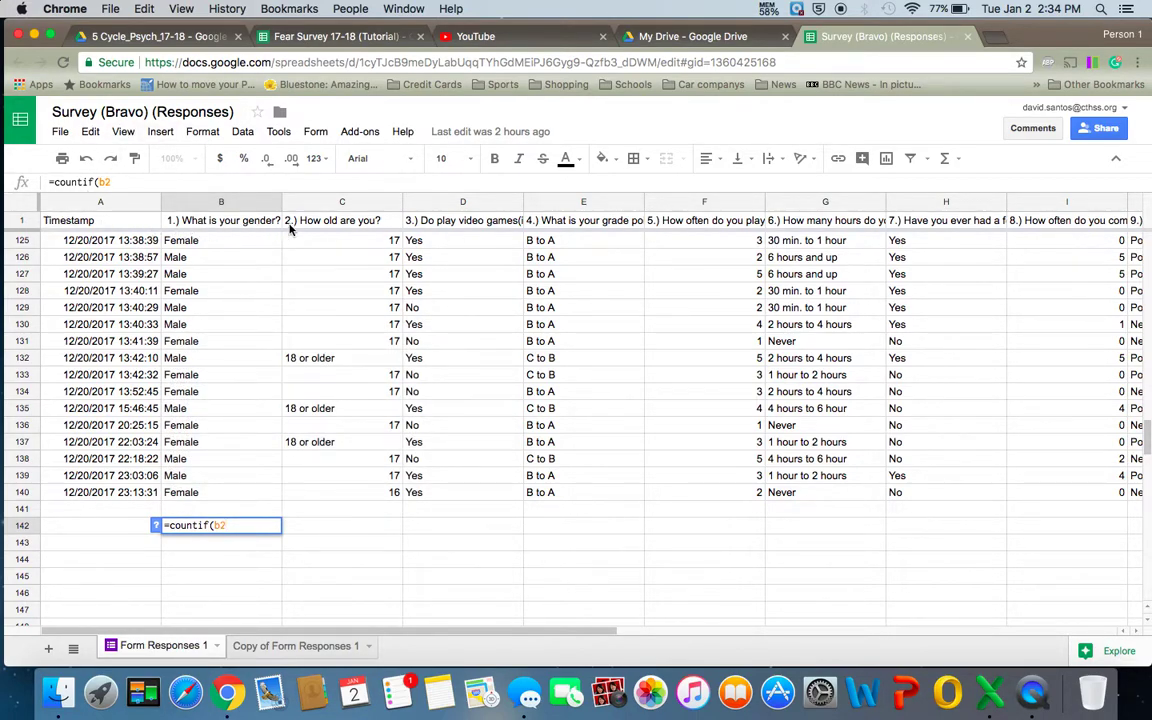
pyautogui.write(':b140')
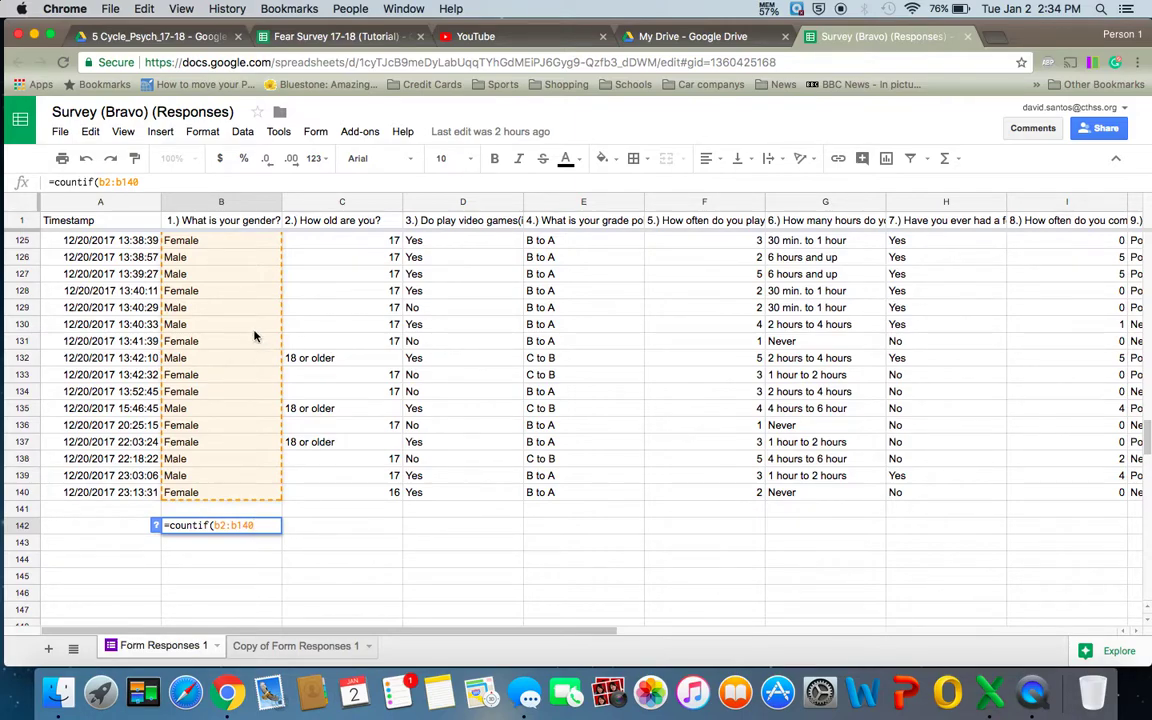
pyautogui.scroll(1, 254, 336)
pyautogui.scroll(-1, 254, 336)
pyautogui.write(',')
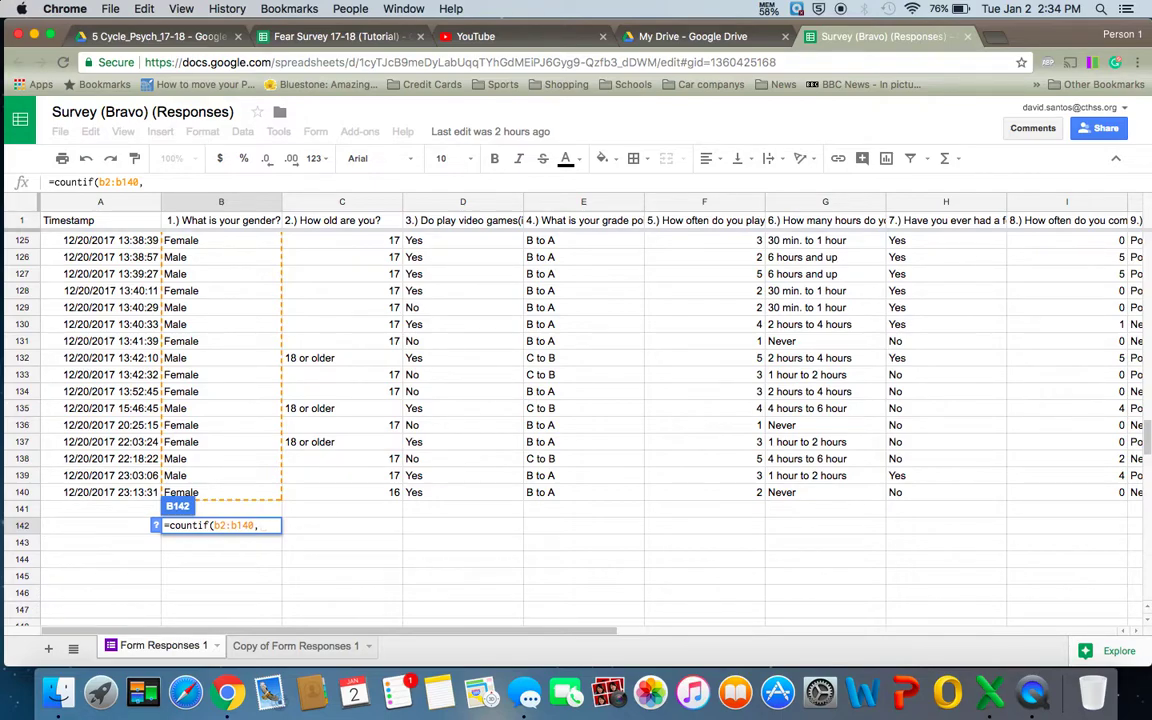
pyautogui.write('"')
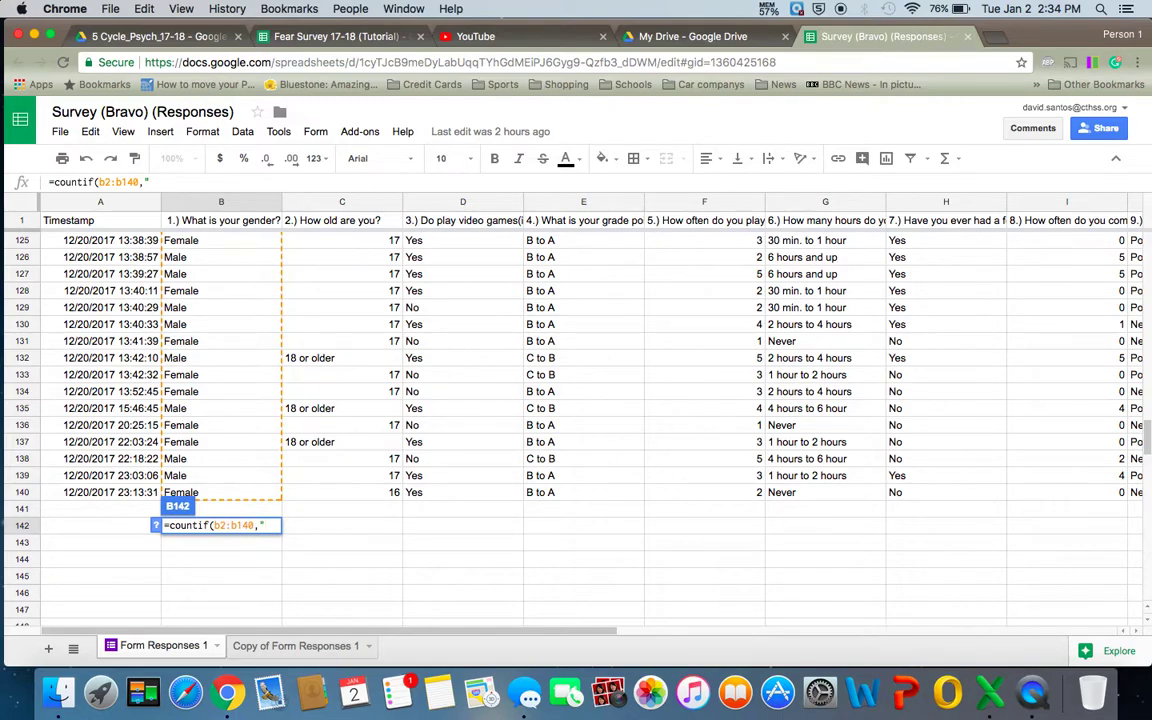
pyautogui.write('male')
pyautogui.write('s"')
pyautogui.press('Return')
# - Correct the COUNTIF criterion in B142 to "male"
pyautogui.press('Up')
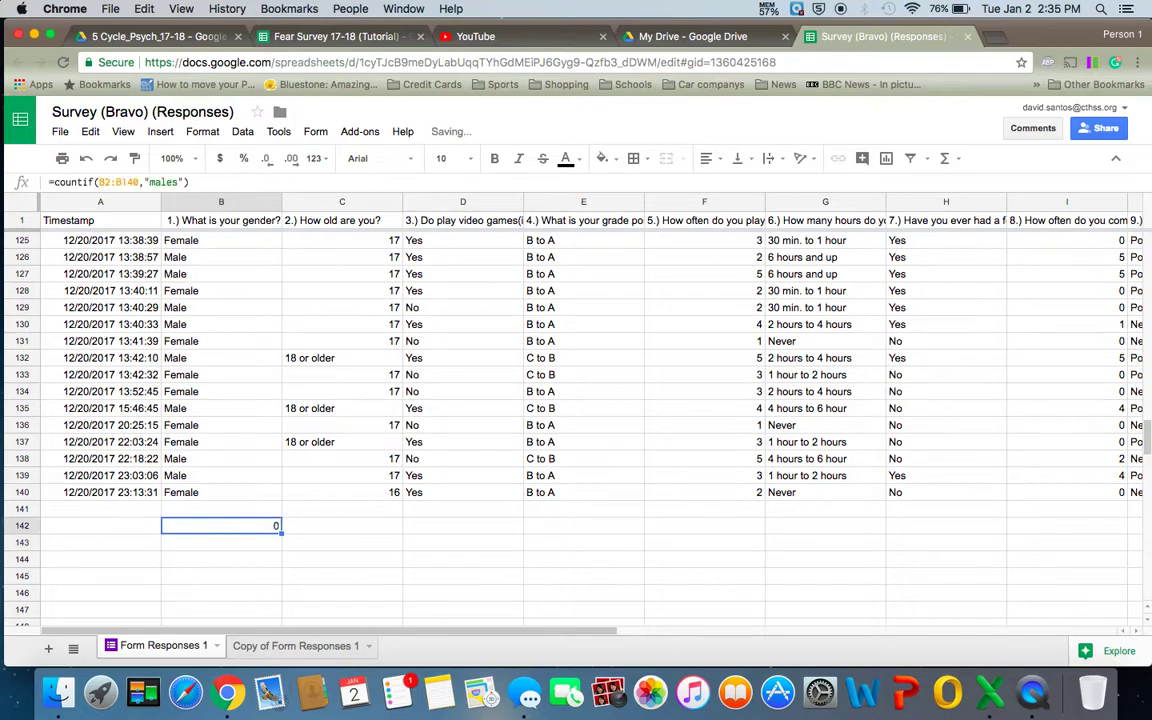
pyautogui.click(177, 182)
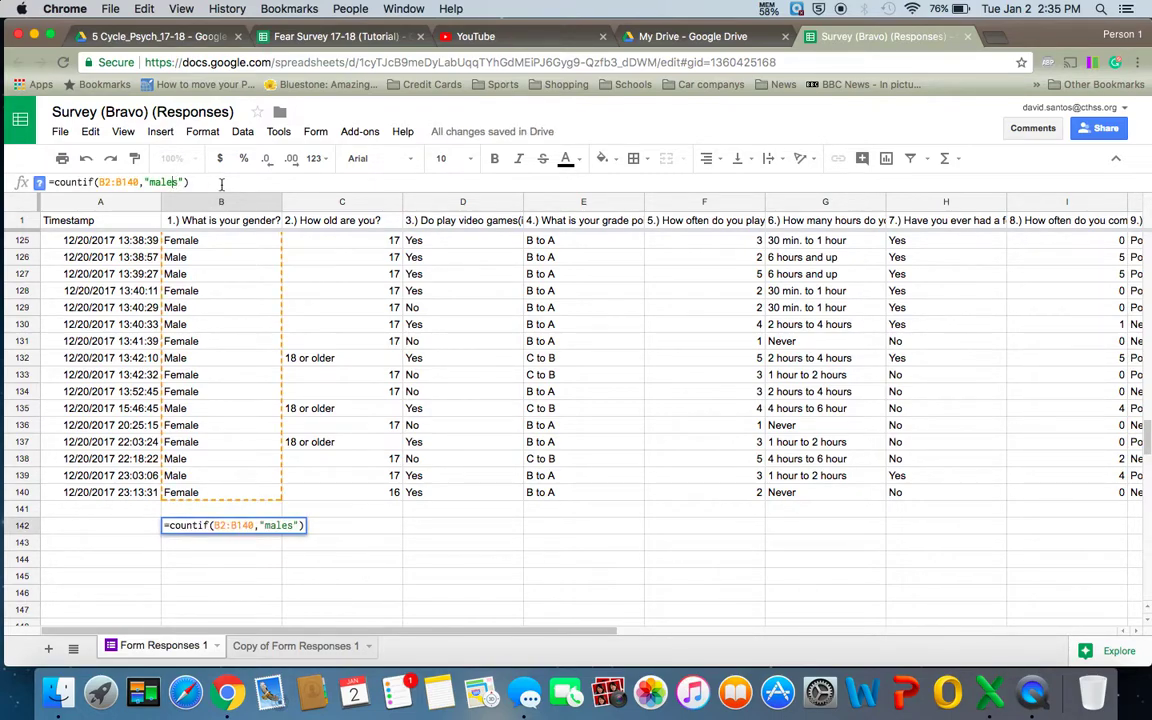
pyautogui.press('BackSpace')
pyautogui.press('Return')
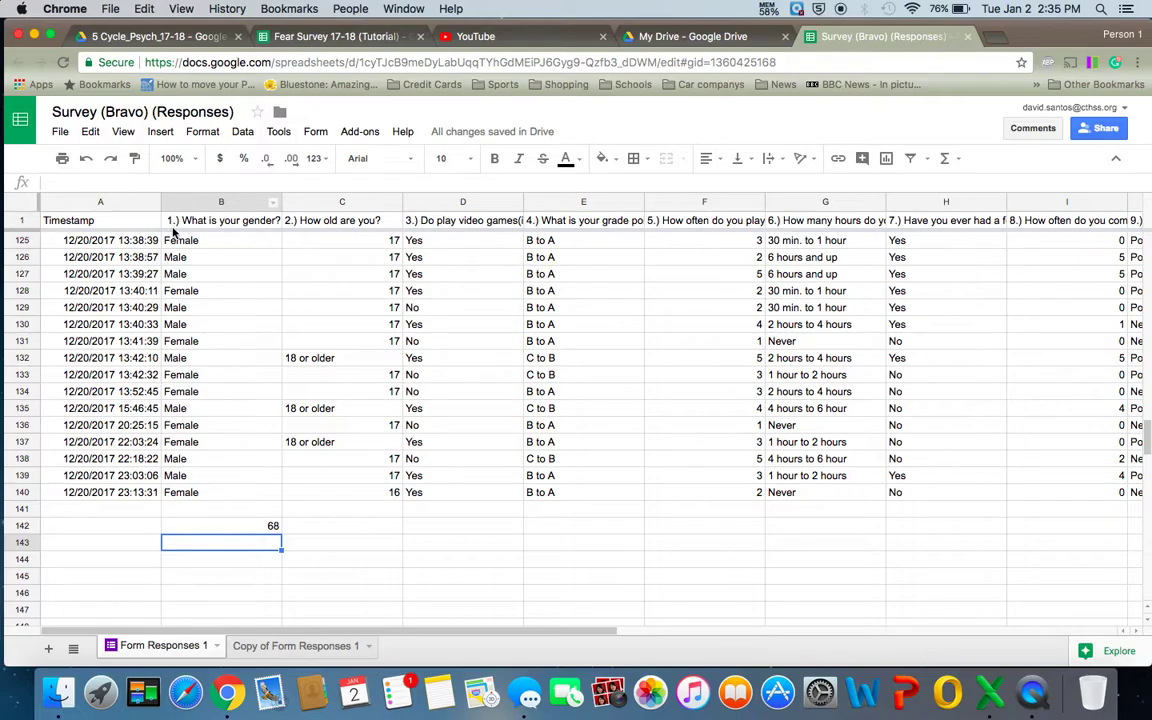
# - Look through the whole gender column for answers other than Male or Female, and inspect the entry in B26
pyautogui.scroll(1, 206, 349)
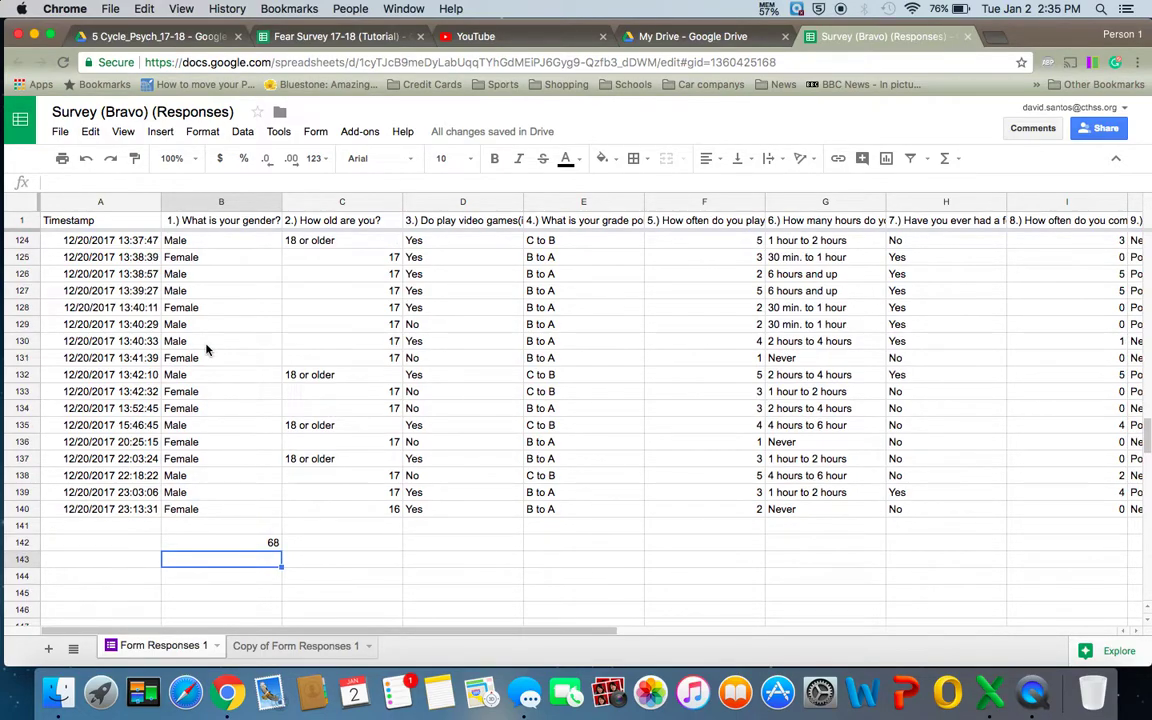
pyautogui.scroll(15, 206, 349)
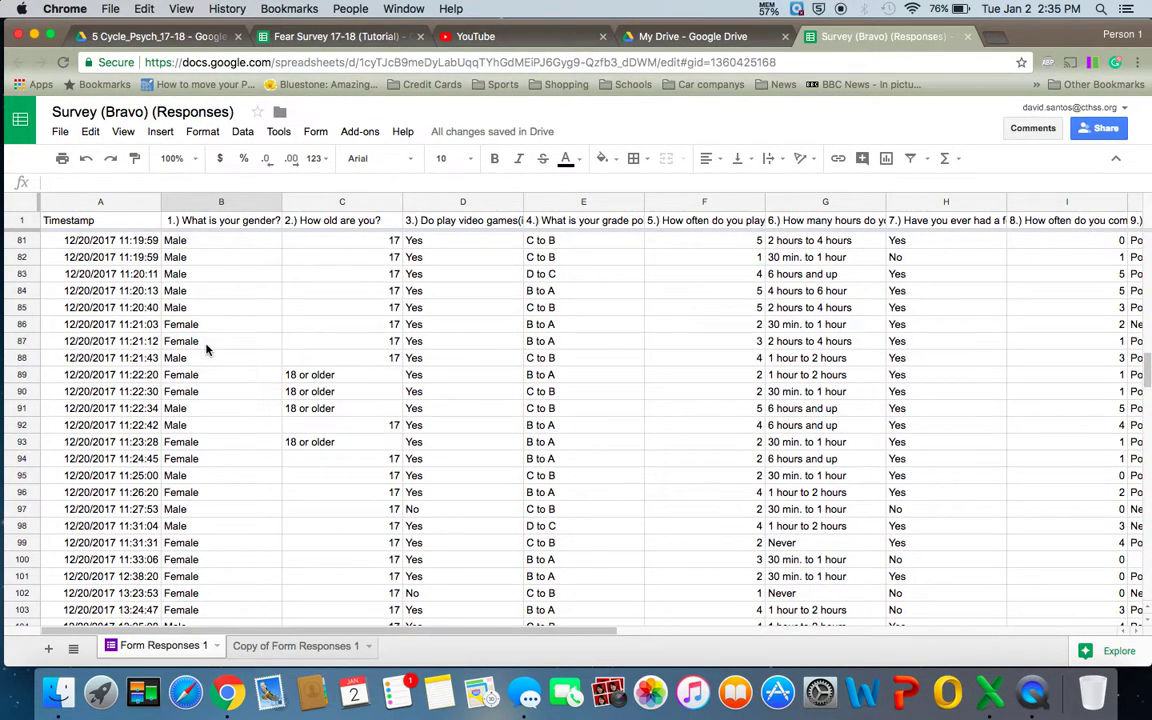
pyautogui.scroll(-8, 206, 349)
pyautogui.scroll(5, 206, 349)
pyautogui.scroll(20, 206, 349)
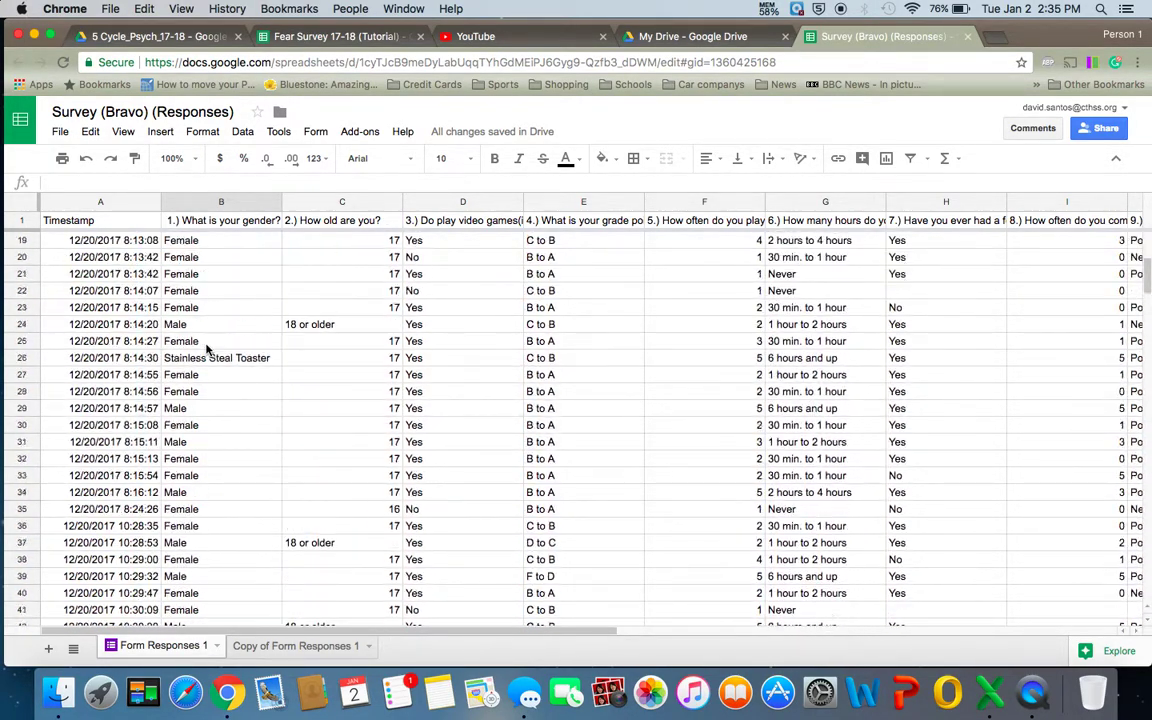
pyautogui.scroll(1, 206, 349)
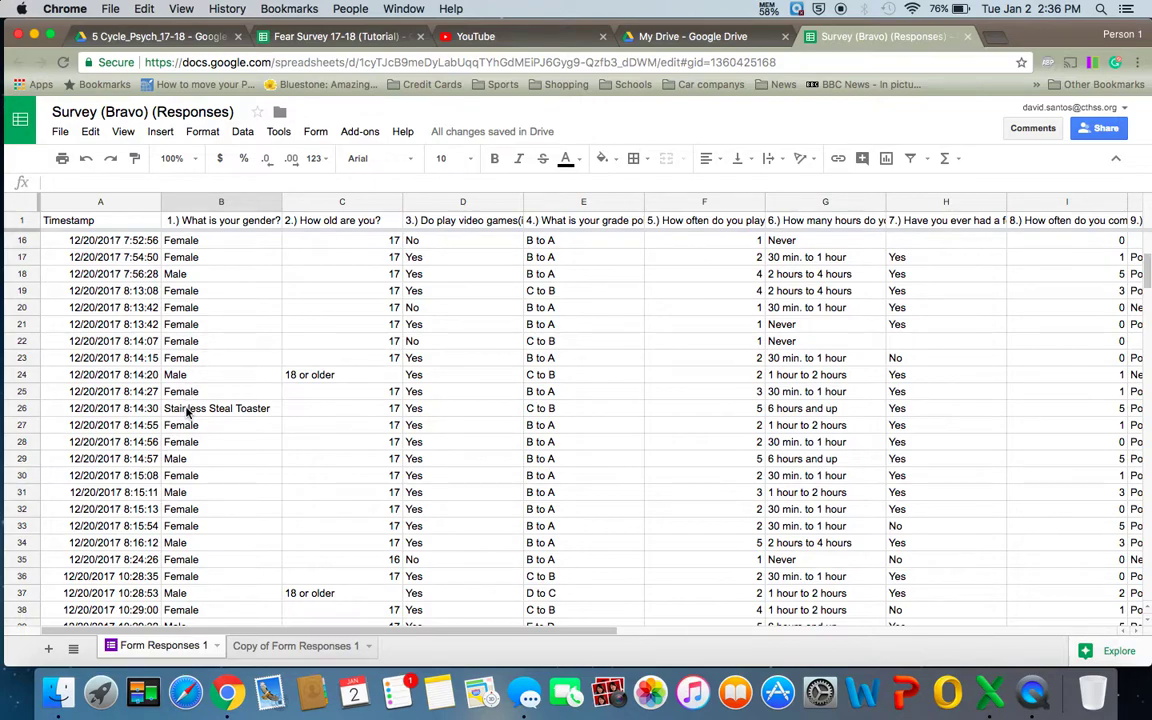
pyautogui.scroll(1, 186, 411)
pyautogui.click(192, 447)
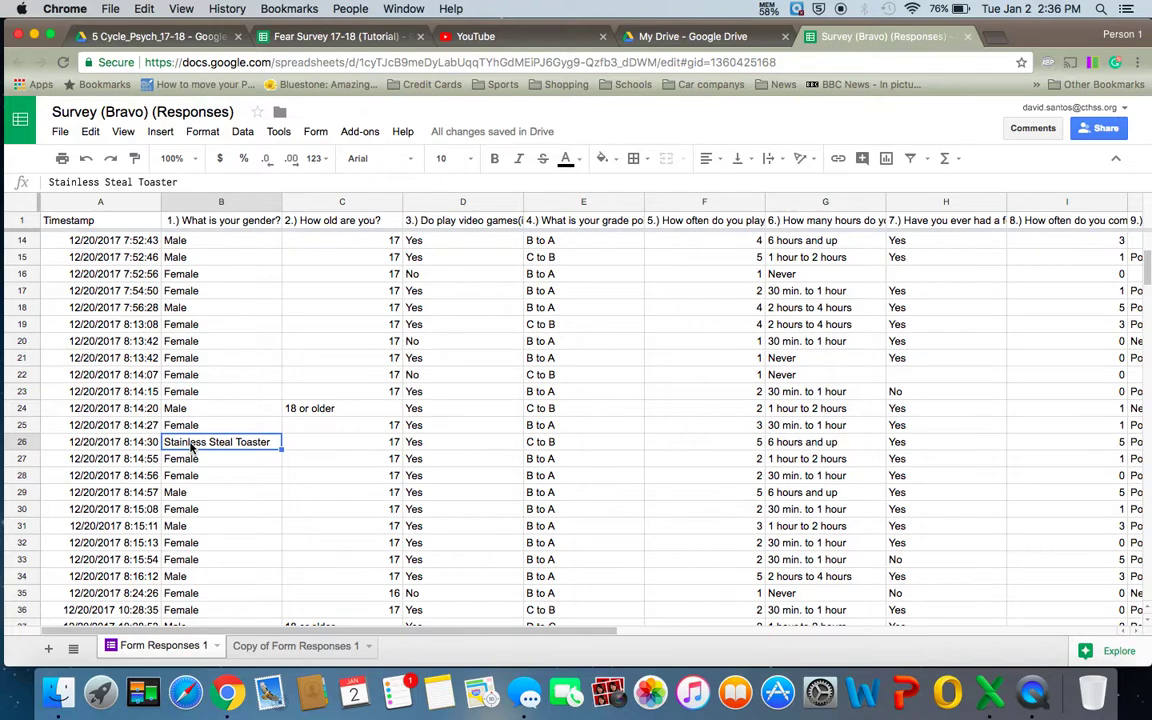
pyautogui.scroll(3, 200, 440)
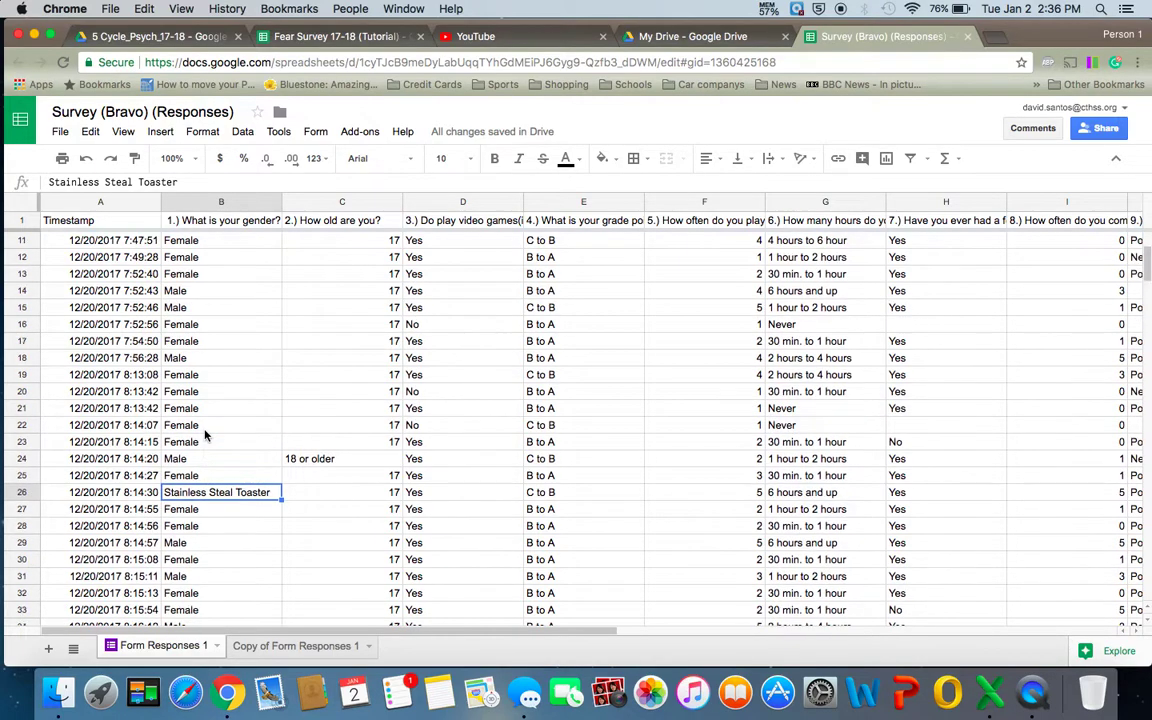
pyautogui.scroll(4, 204, 434)
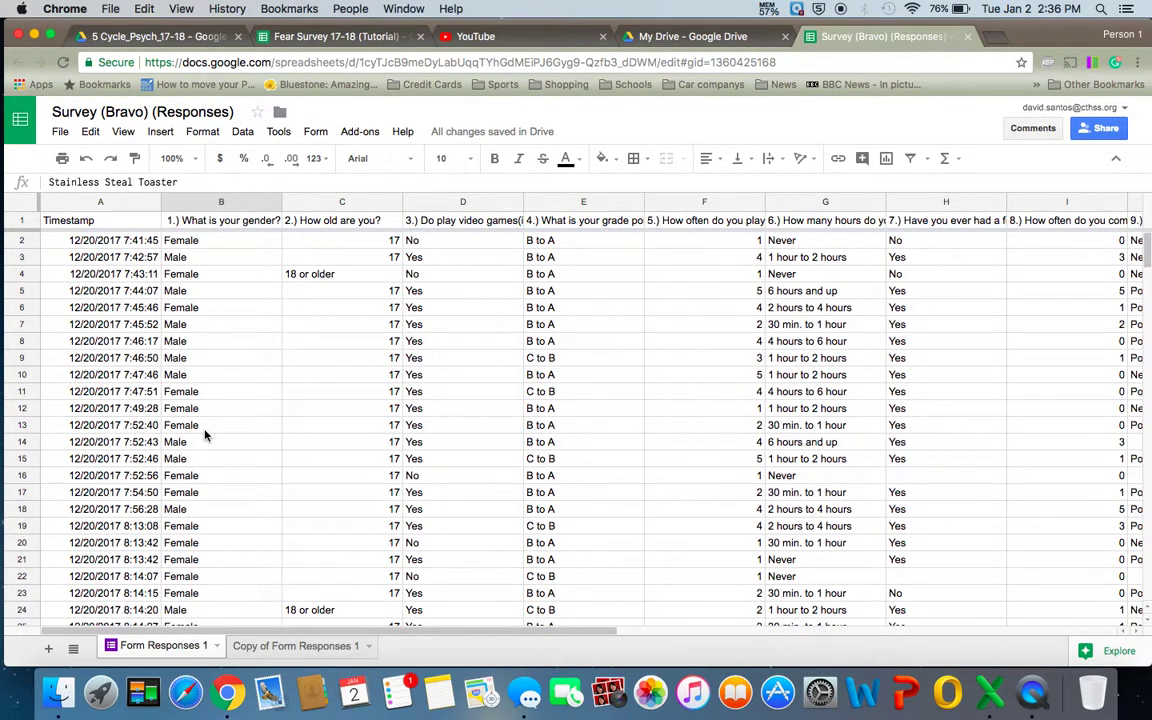
pyautogui.scroll(-15, 204, 434)
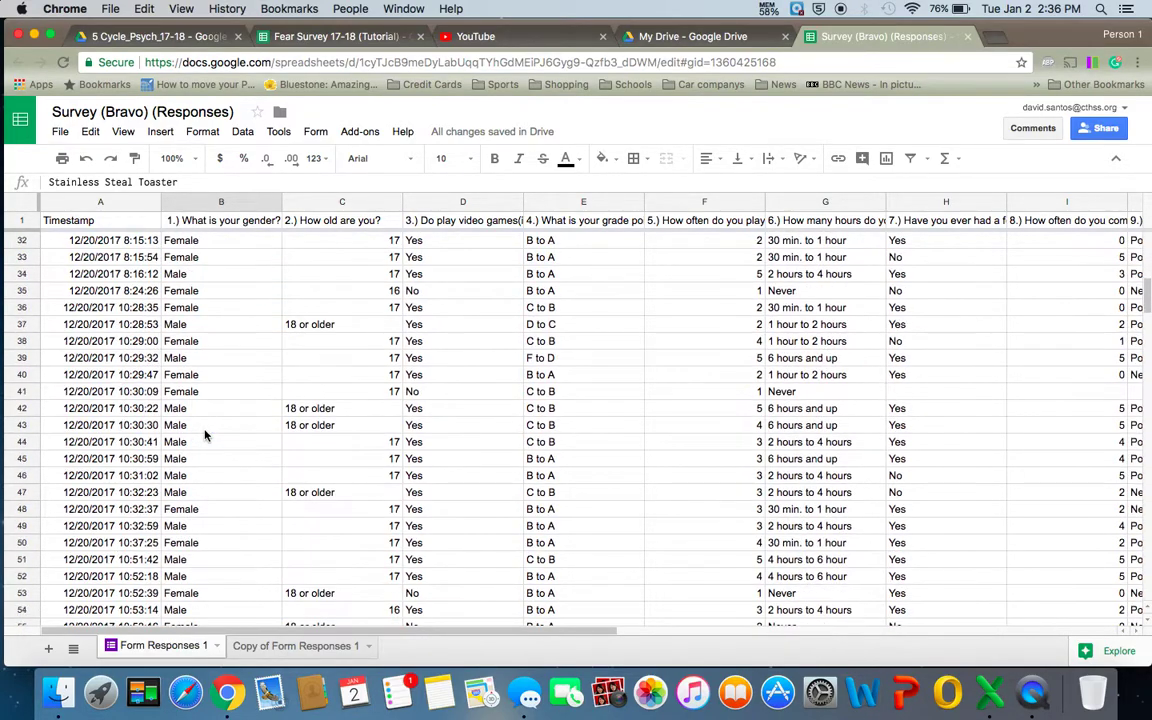
pyautogui.scroll(-18, 204, 434)
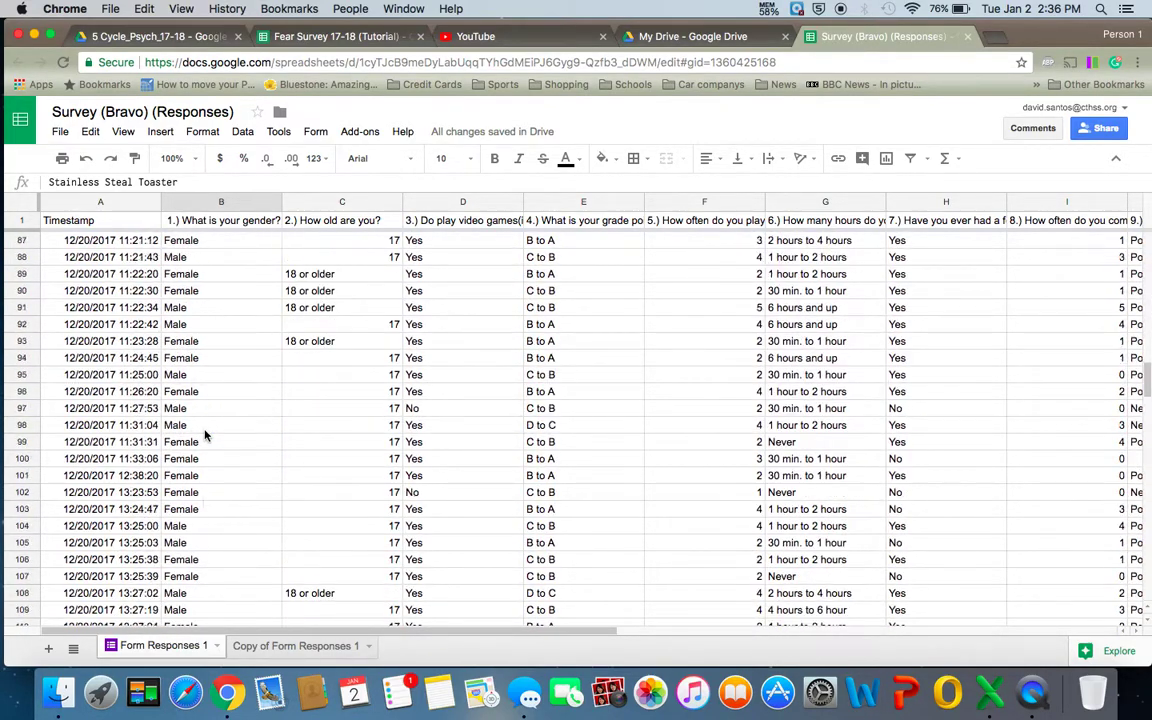
pyautogui.scroll(20, 204, 434)
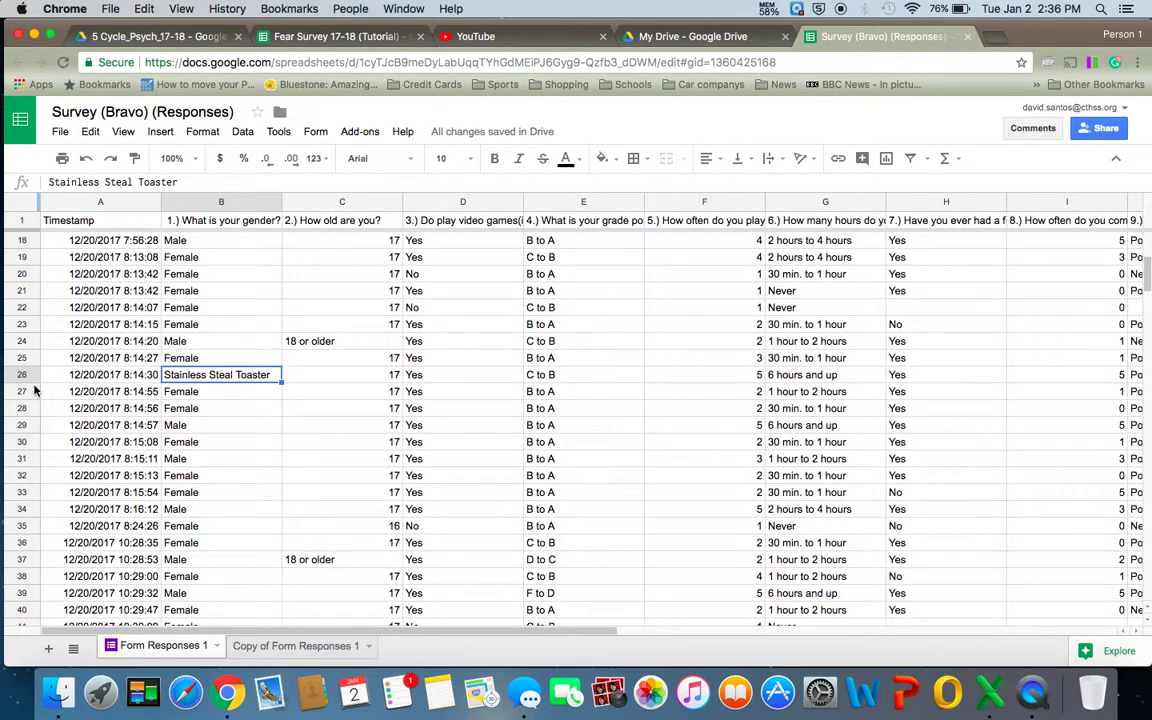
# - Select response row 26 and view the commands available for it, closing them without choosing one
pyautogui.click(23, 375)
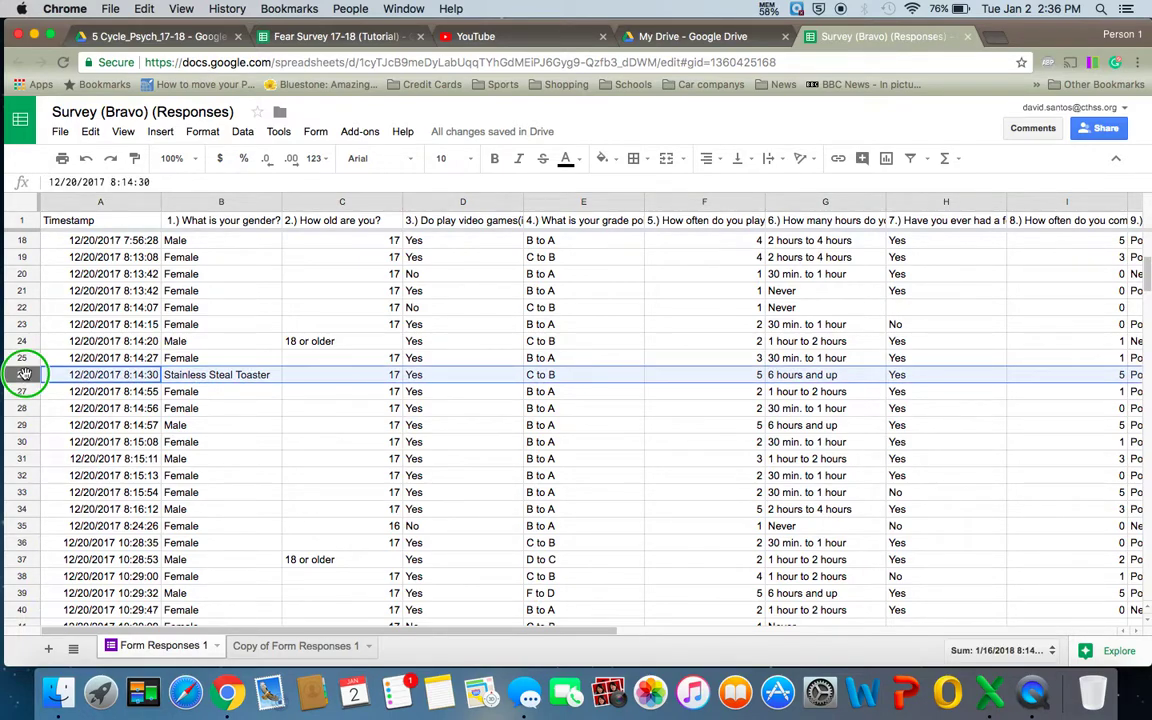
pyautogui.rightClick(23, 375)
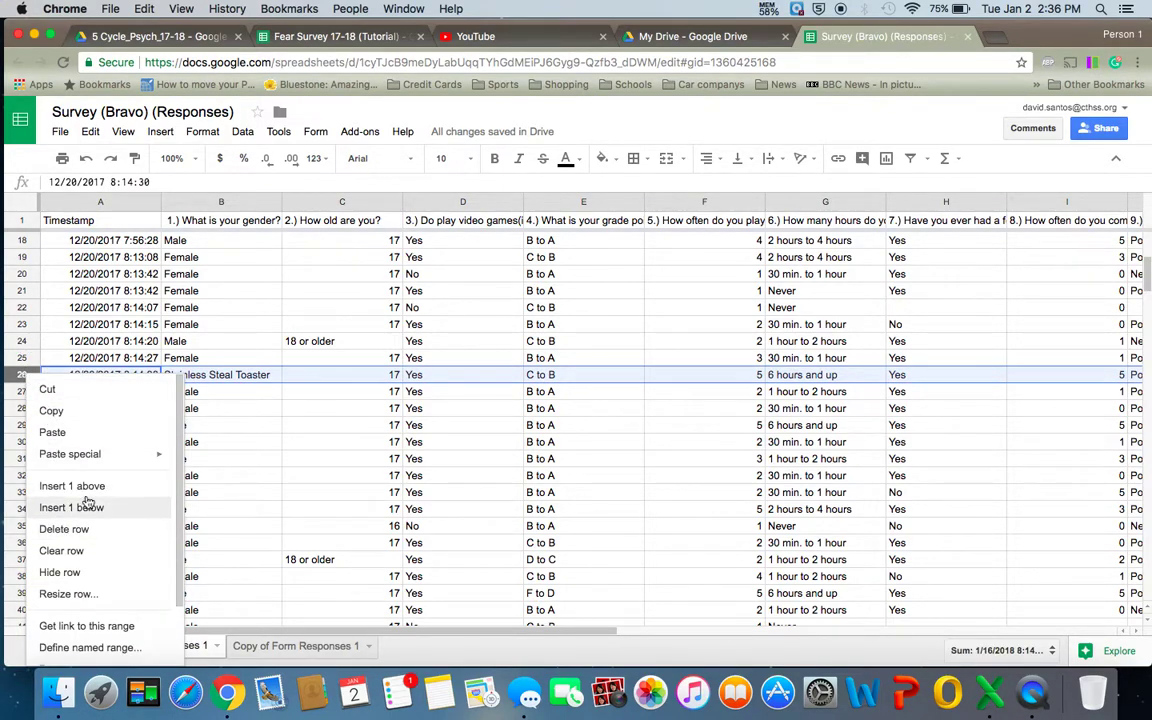
pyautogui.click(255, 425)
pyautogui.click(258, 392)
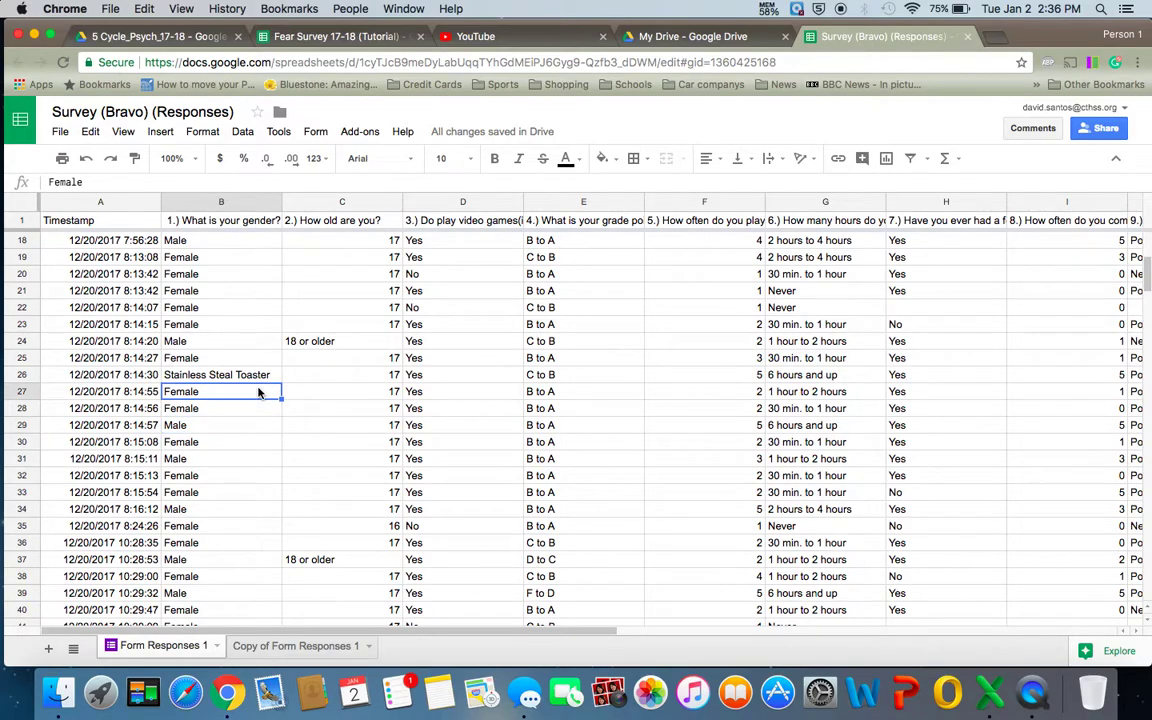
# - Return below the responses, check the male count formula in B142, and select B143 beneath it
pyautogui.scroll(-12, 258, 392)
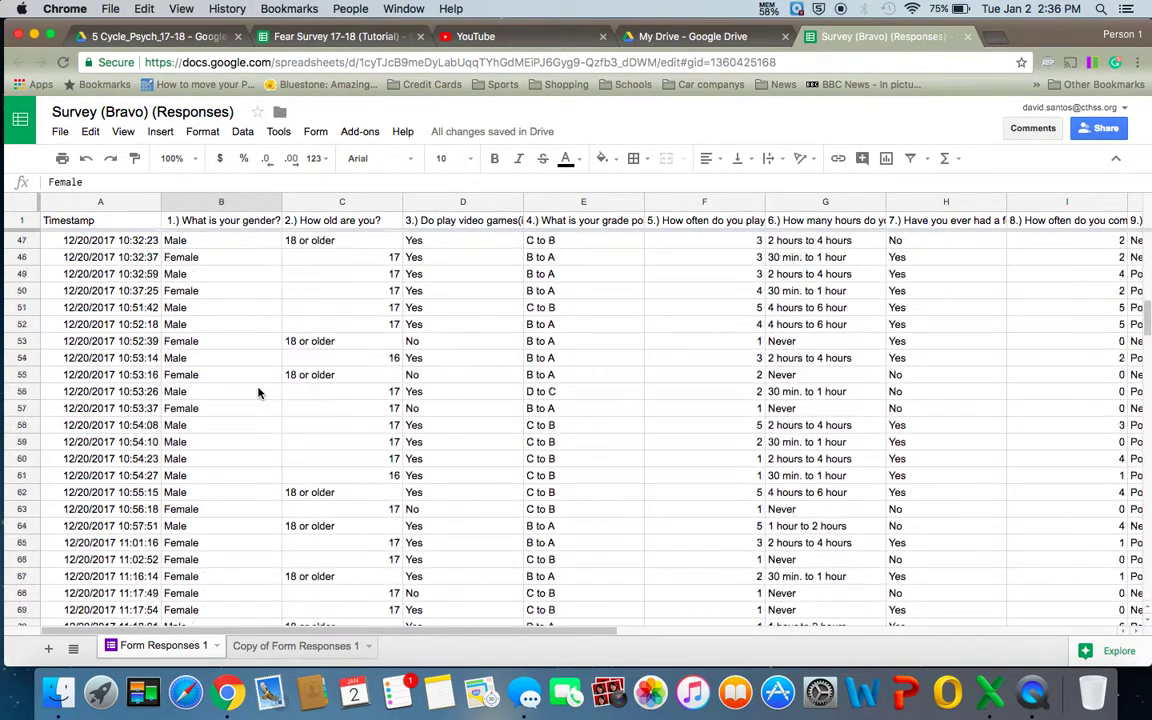
pyautogui.scroll(-13, 258, 392)
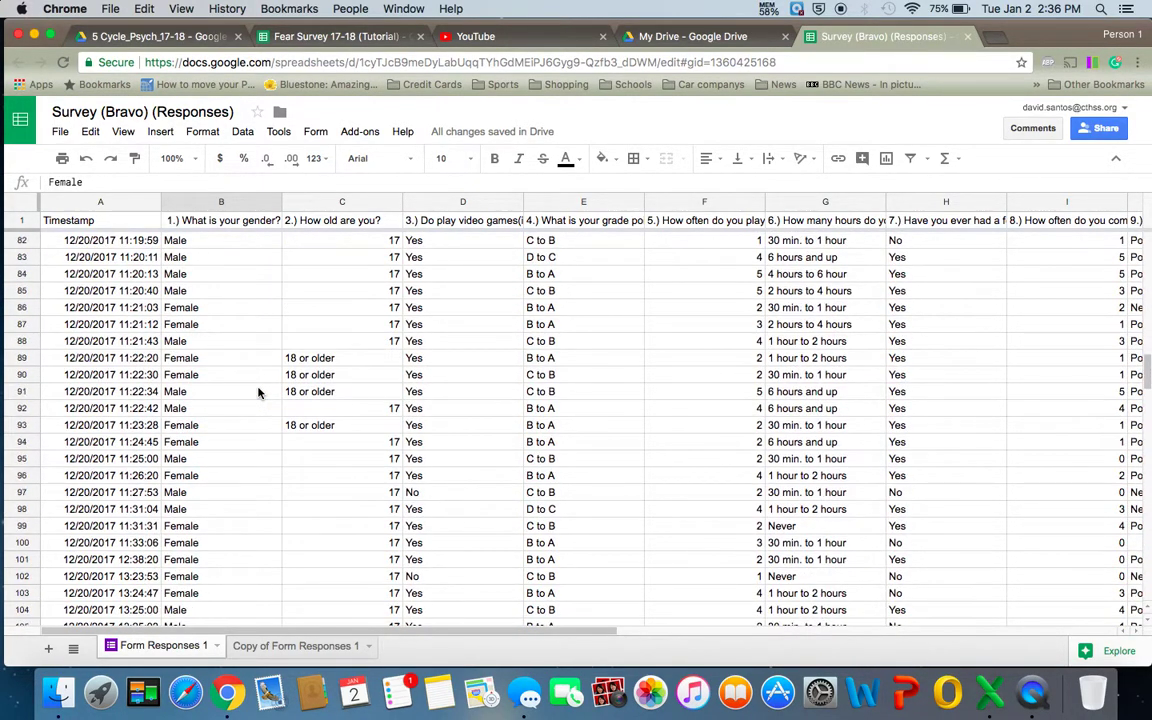
pyautogui.scroll(-11, 258, 392)
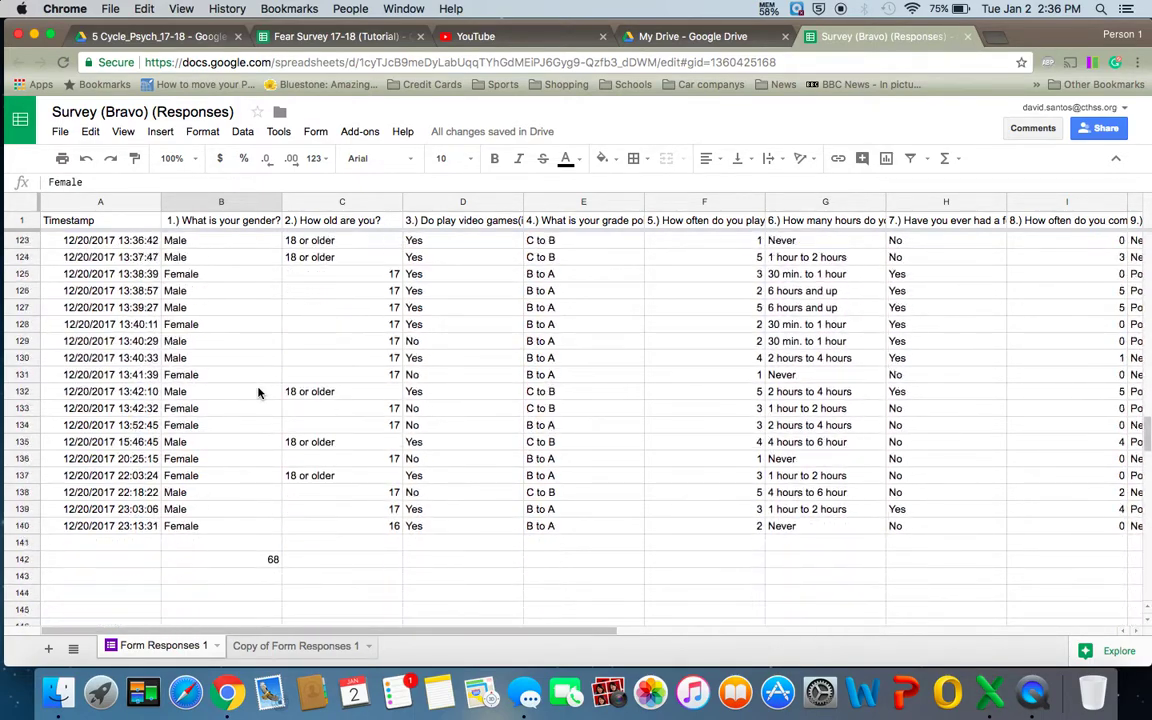
pyautogui.scroll(-1, 258, 392)
pyautogui.click(244, 512)
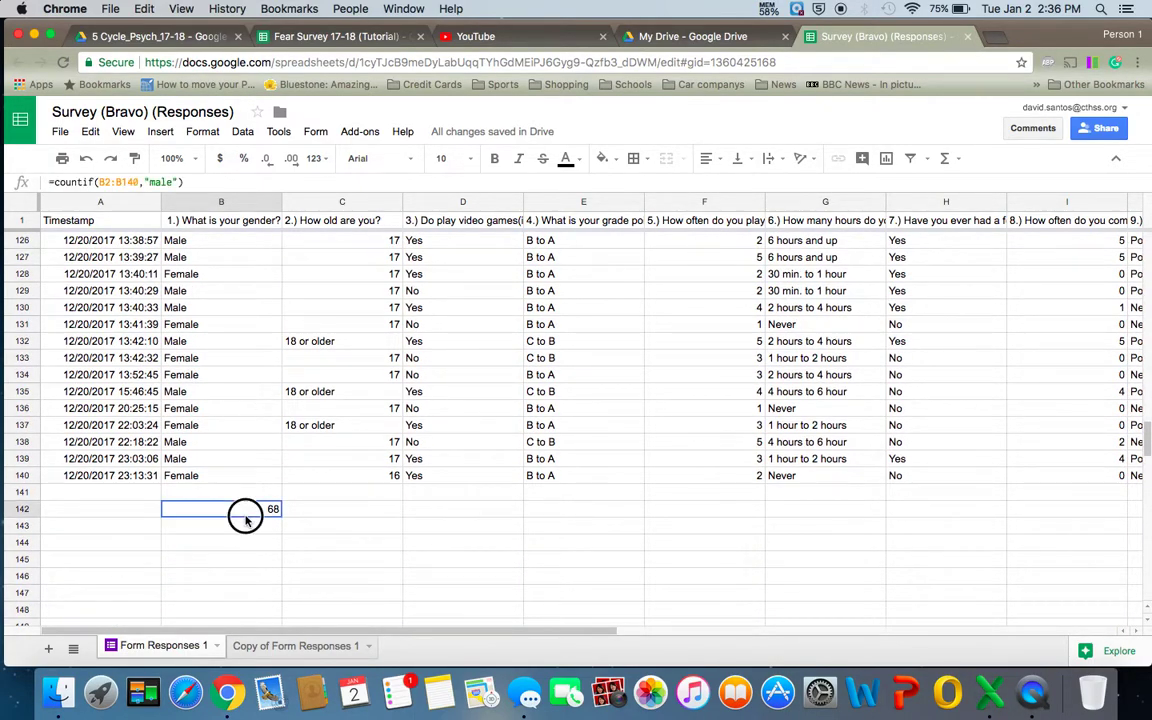
pyautogui.click(245, 540)
pyautogui.click(250, 532)
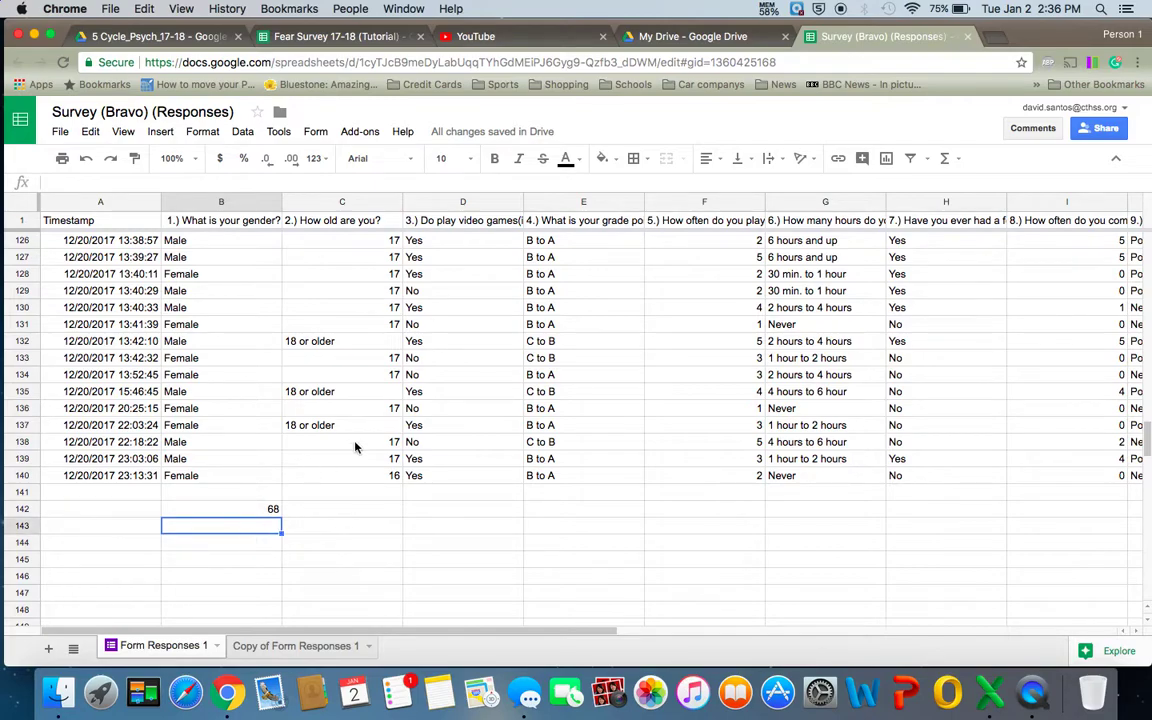
pyautogui.write('cou')
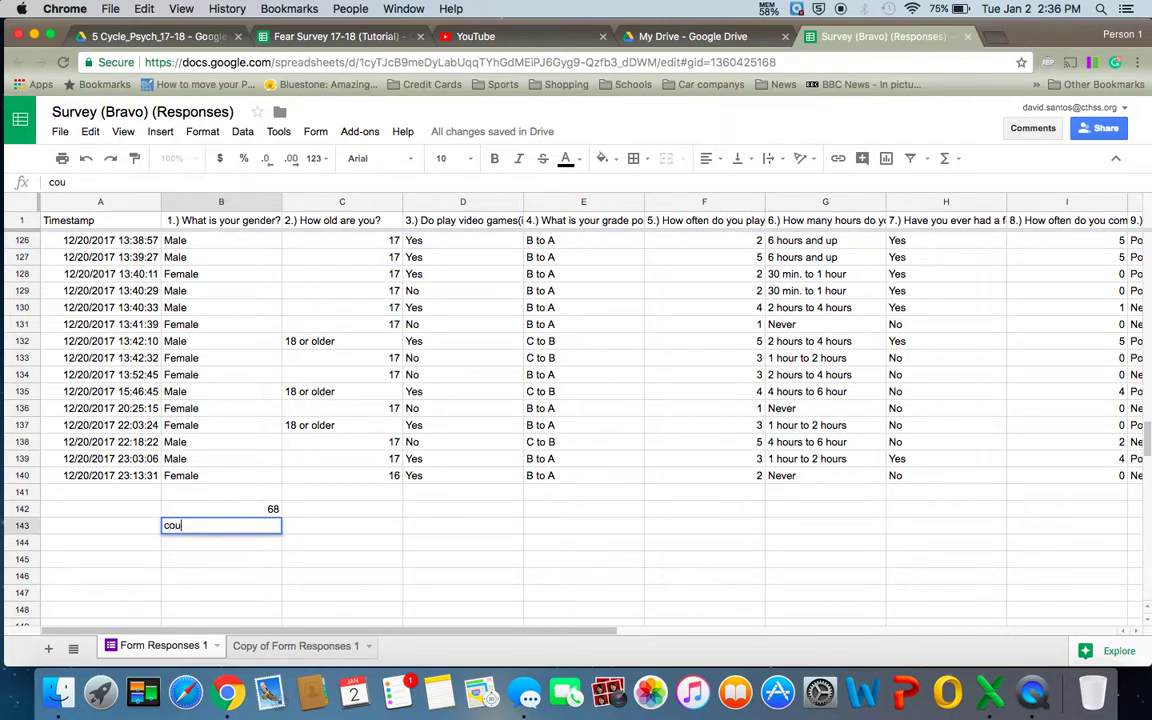
pyautogui.press('BackSpace')
pyautogui.press('BackSpace')
pyautogui.press('BackSpace')
# - Enter the formula =countif(b2:b140,"female") in B143 to count the female respondents
pyautogui.write('=countif')
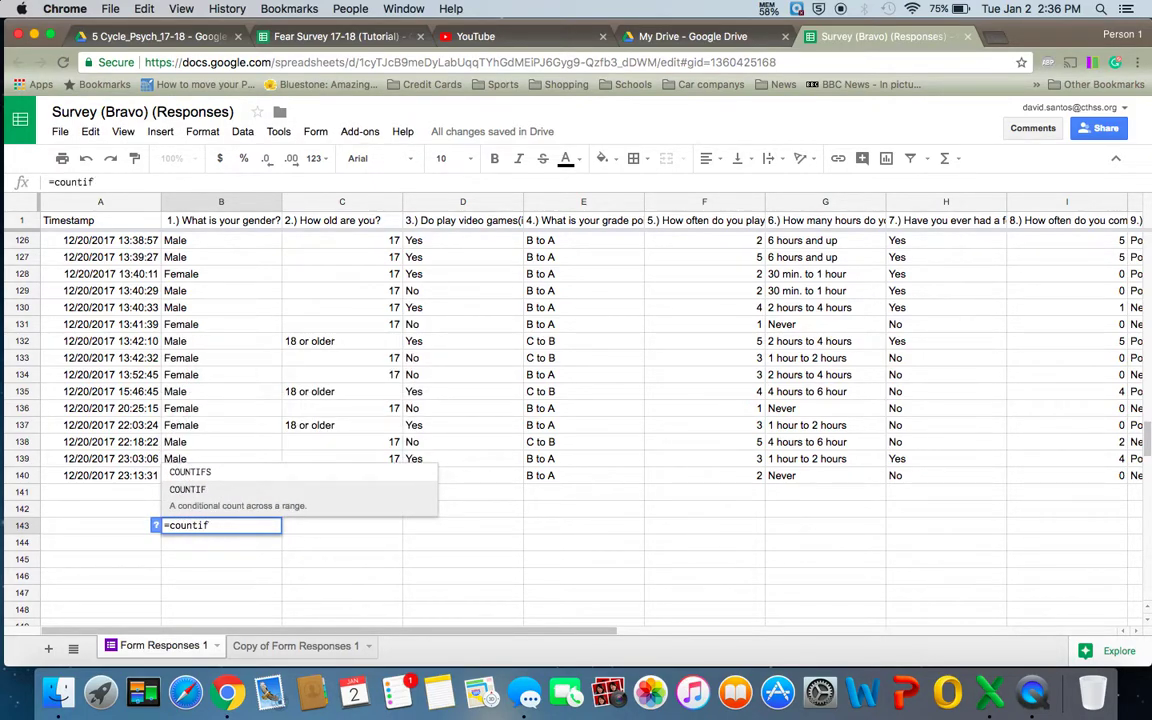
pyautogui.write('(')
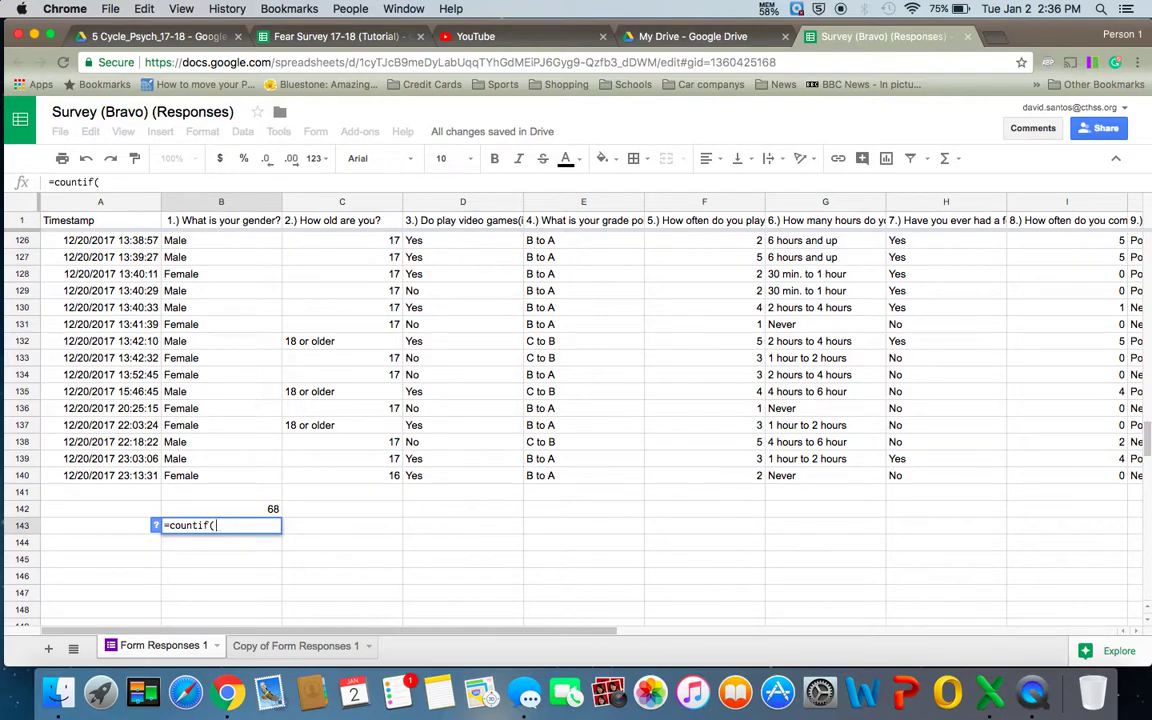
pyautogui.write('b2:')
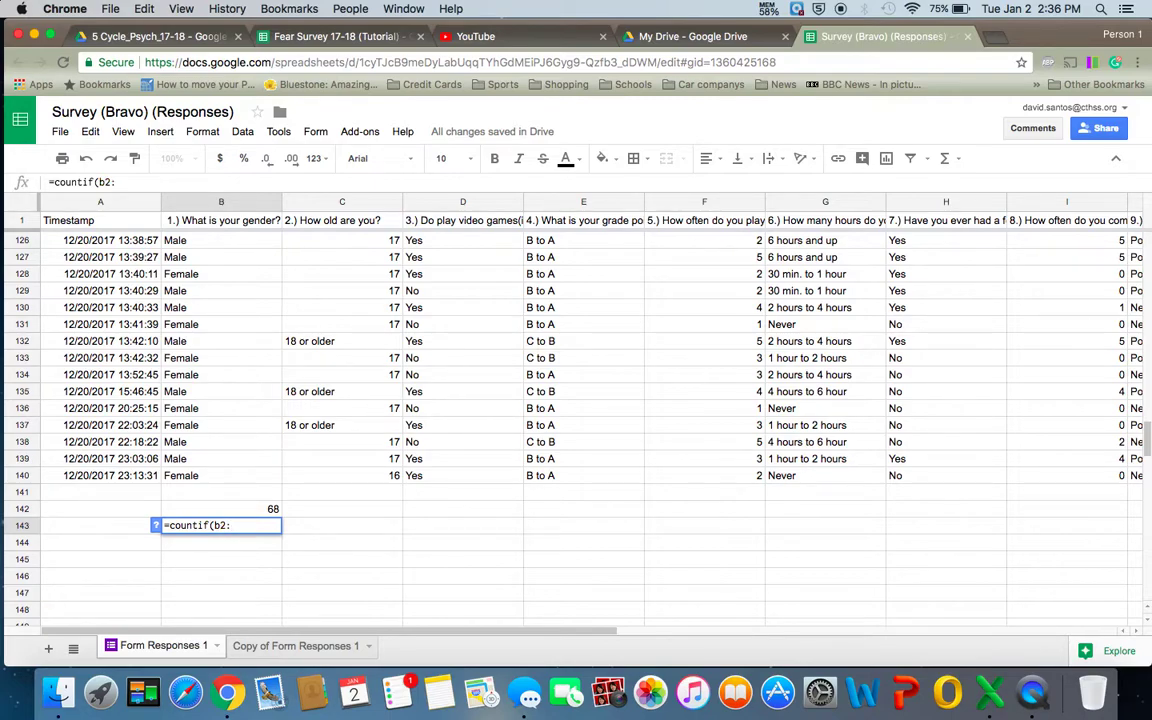
pyautogui.write('b140')
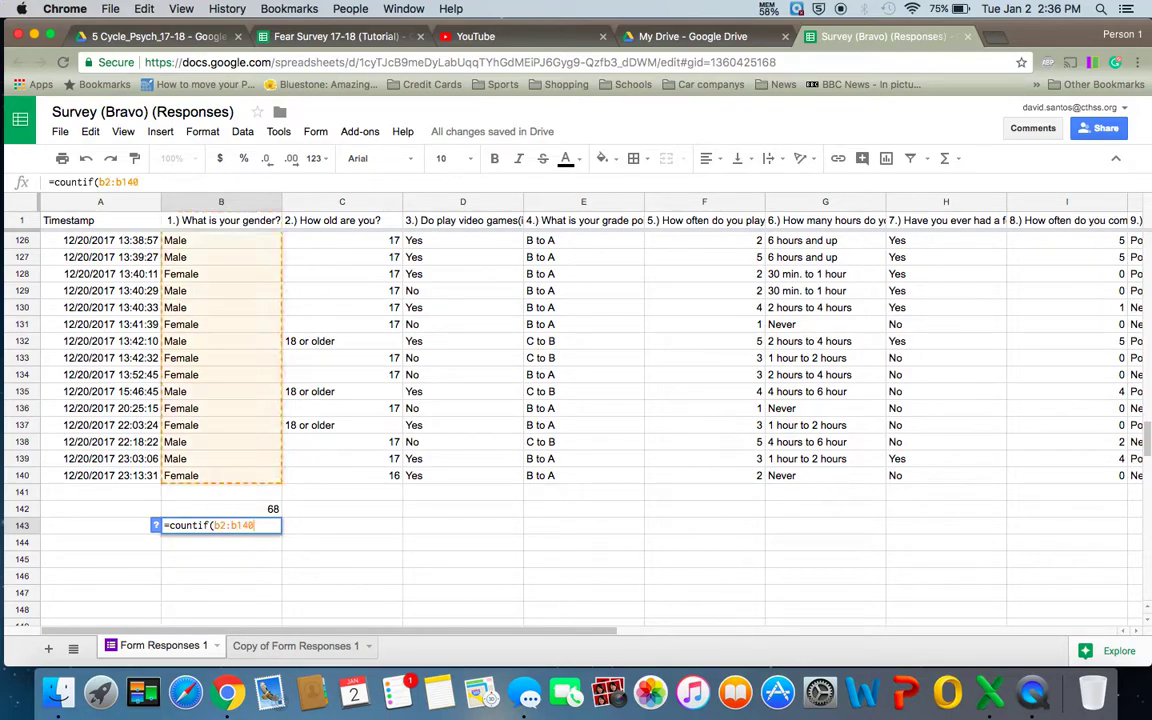
pyautogui.write(',"')
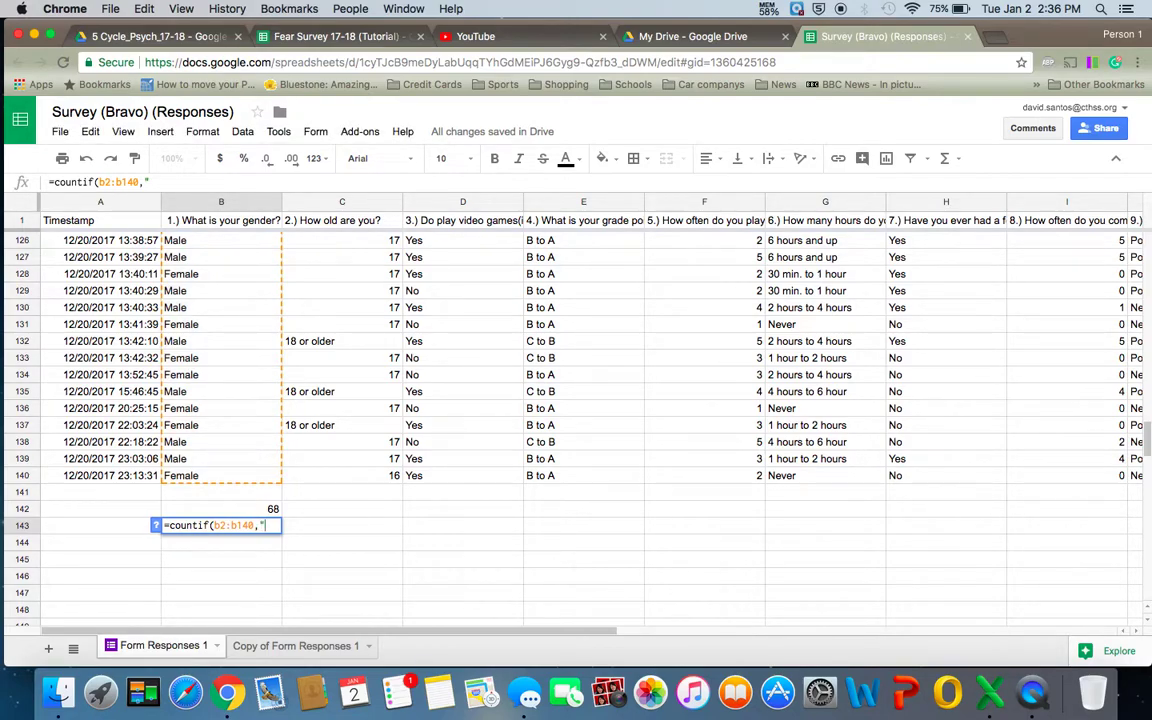
pyautogui.write('female"')
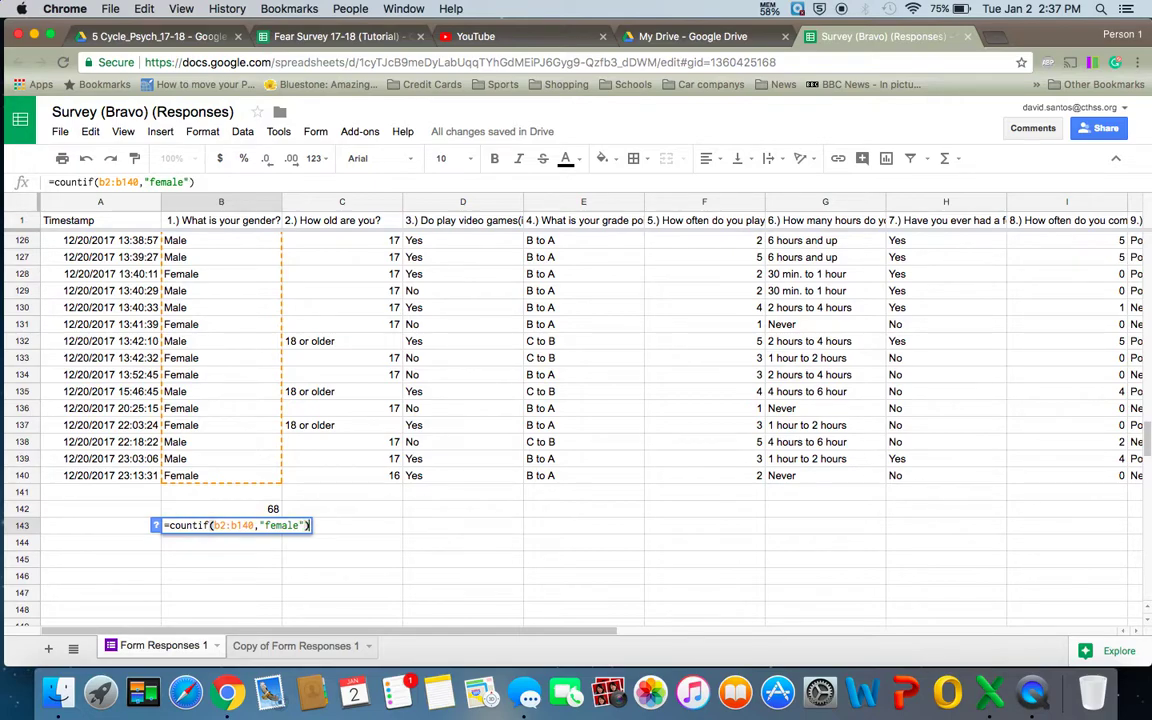
pyautogui.press('Return')
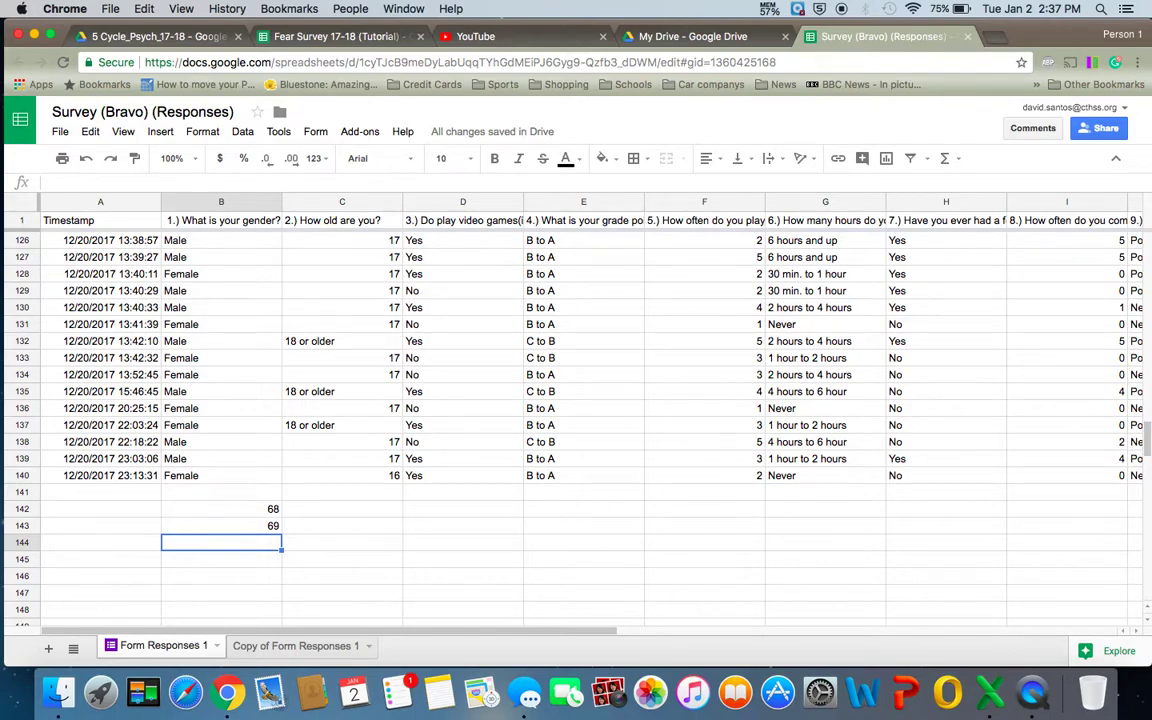
# - Review the participant counts in the Fear Survey spreadsheet, and recheck the male and female count formulas in B142 and B143 of Survey (Bravo)
pyautogui.click(322, 36)
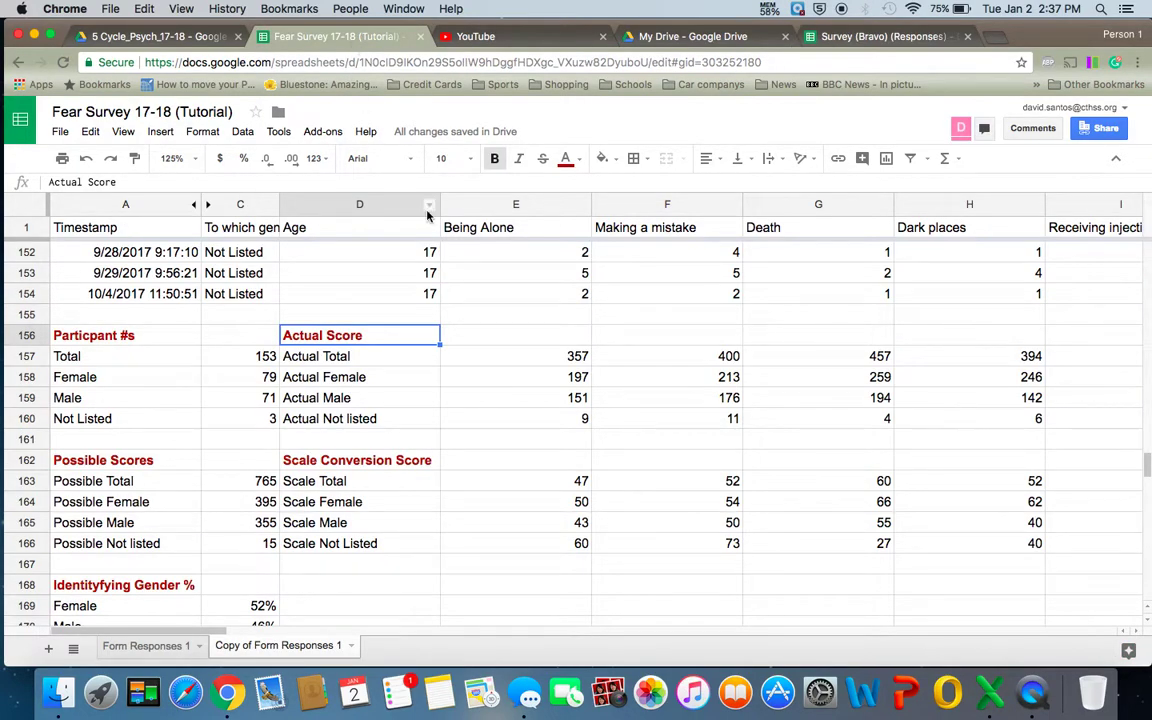
pyautogui.scroll(5, 427, 300)
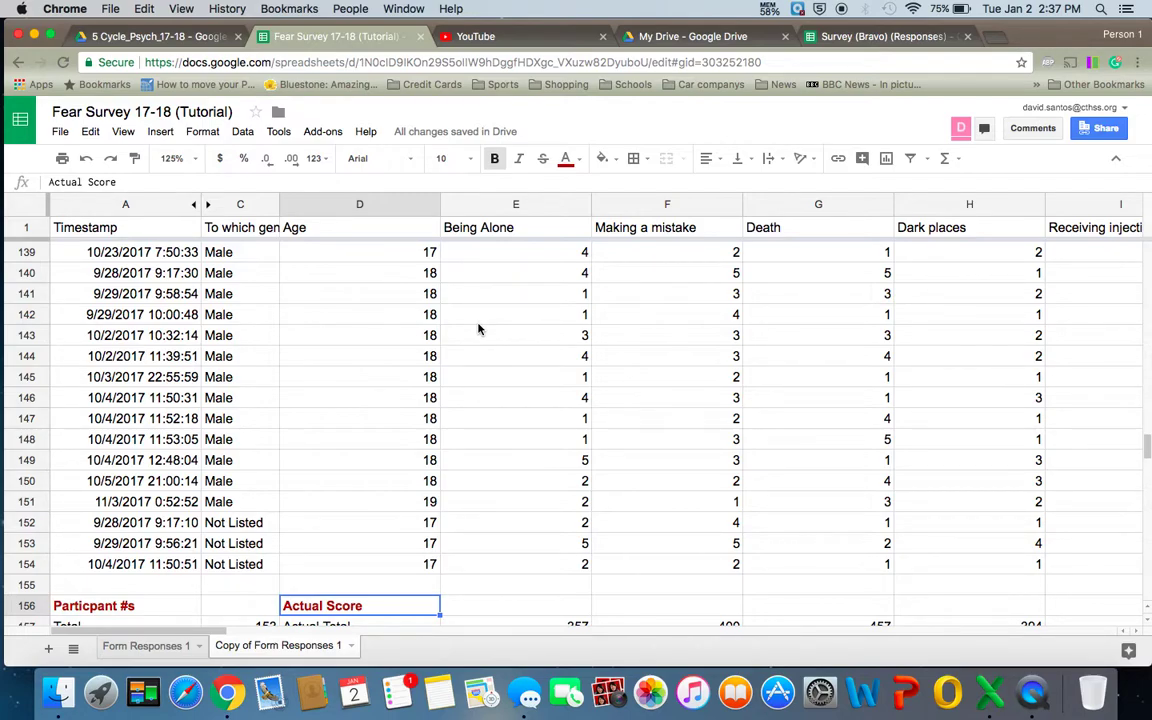
pyautogui.click(868, 36)
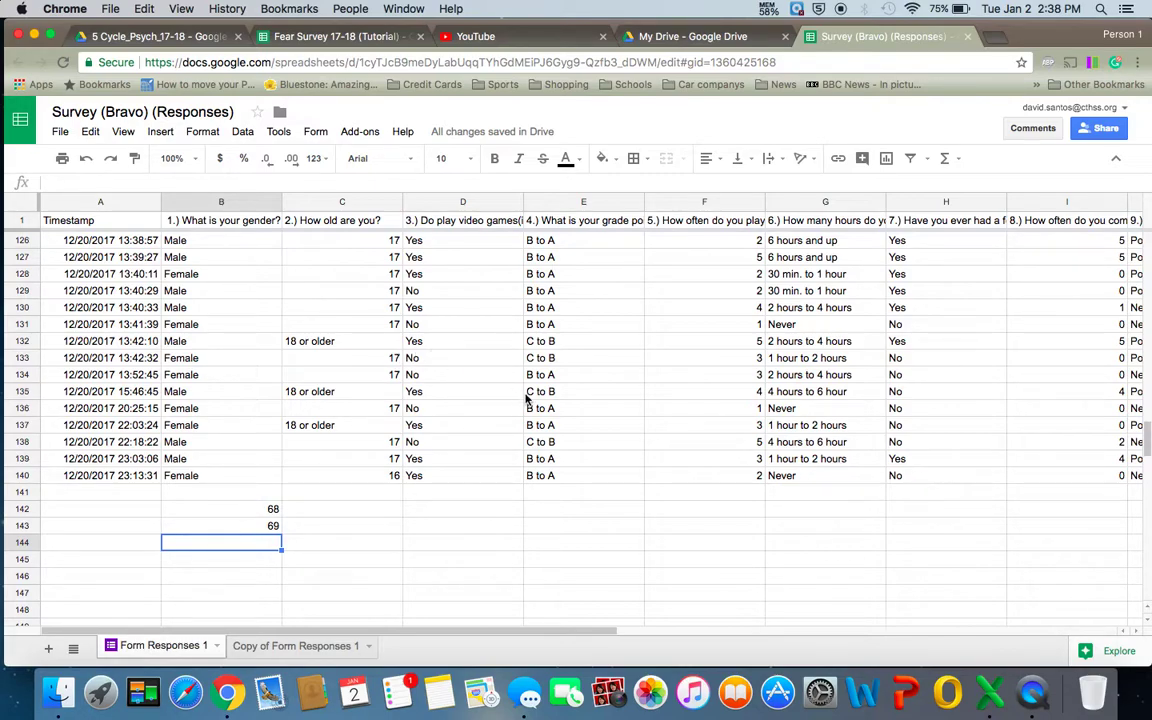
pyautogui.click(259, 511)
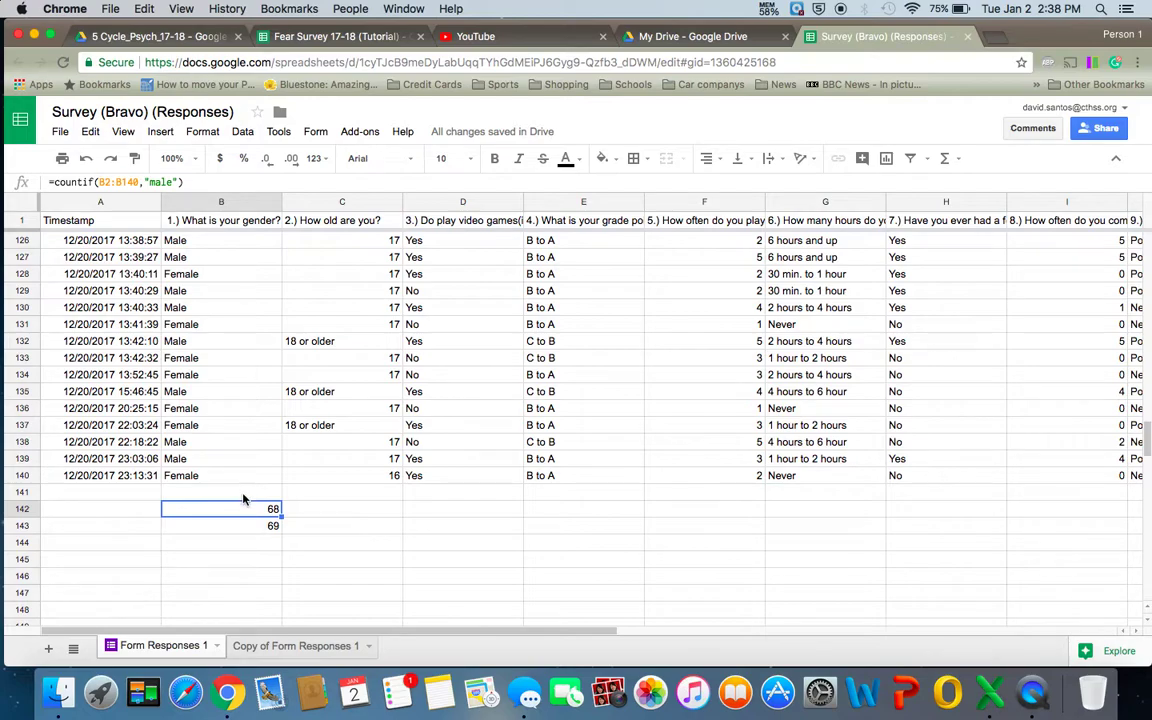
pyautogui.click(244, 525)
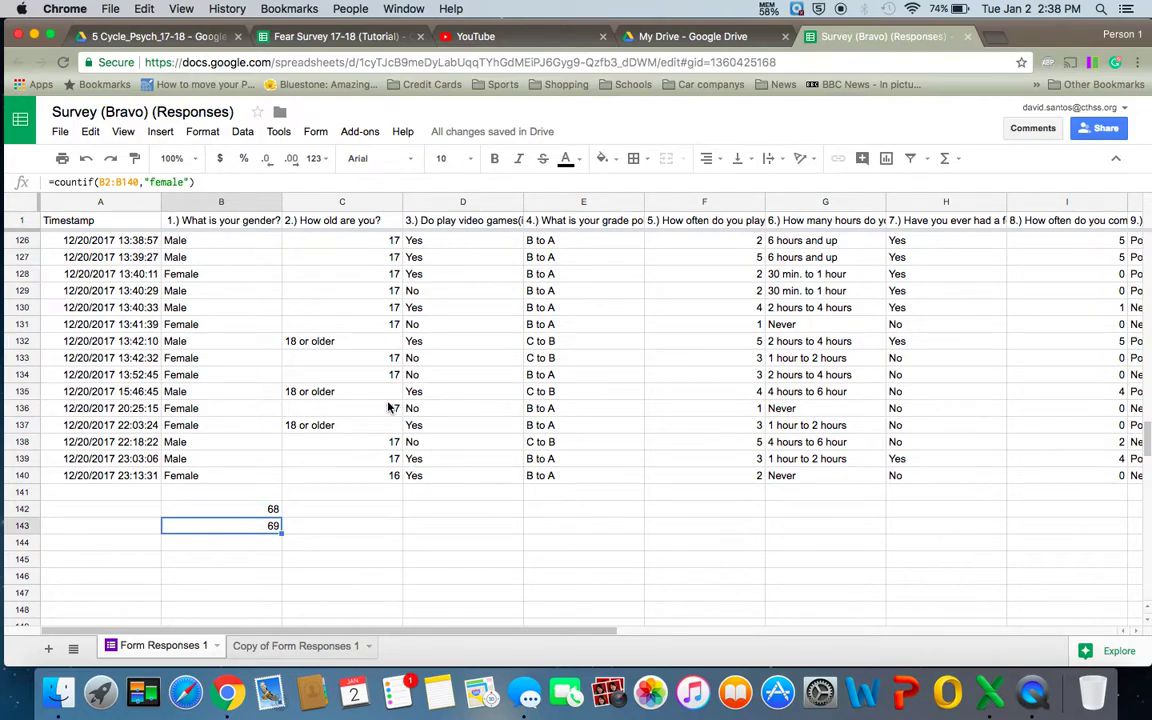
# - Examine sample answers in the video game and grade columns, including E135 and the D to C entry in E108
pyautogui.click(470, 408)
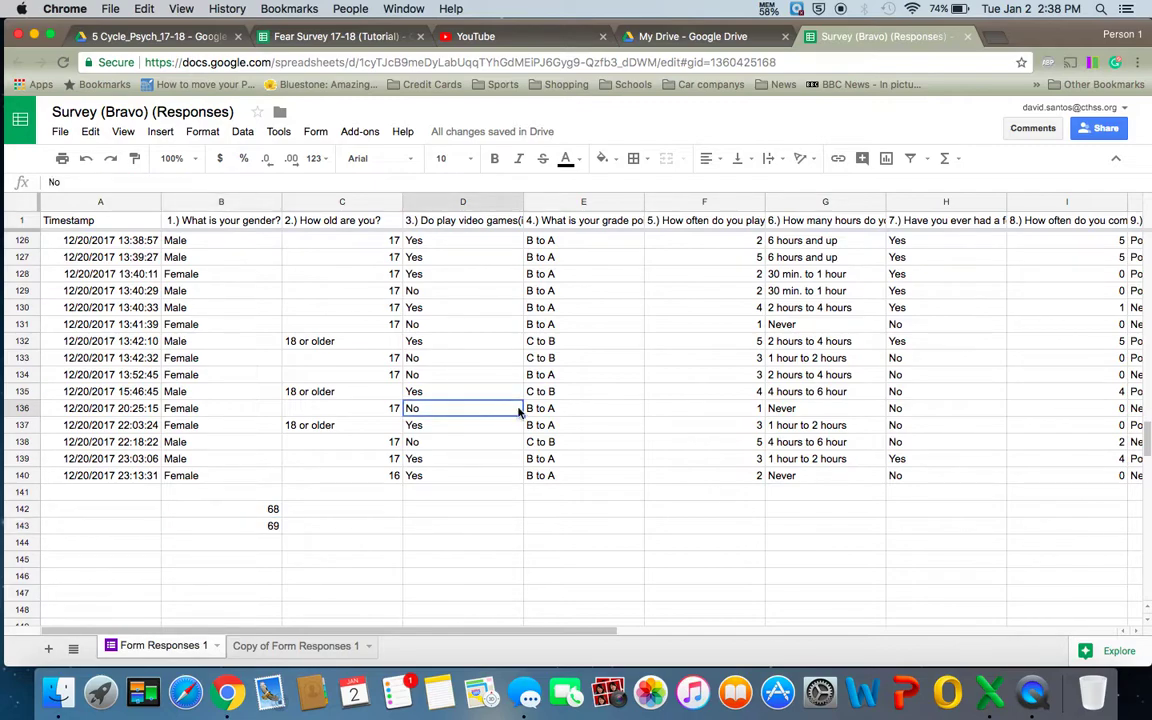
pyautogui.click(549, 409)
pyautogui.click(560, 392)
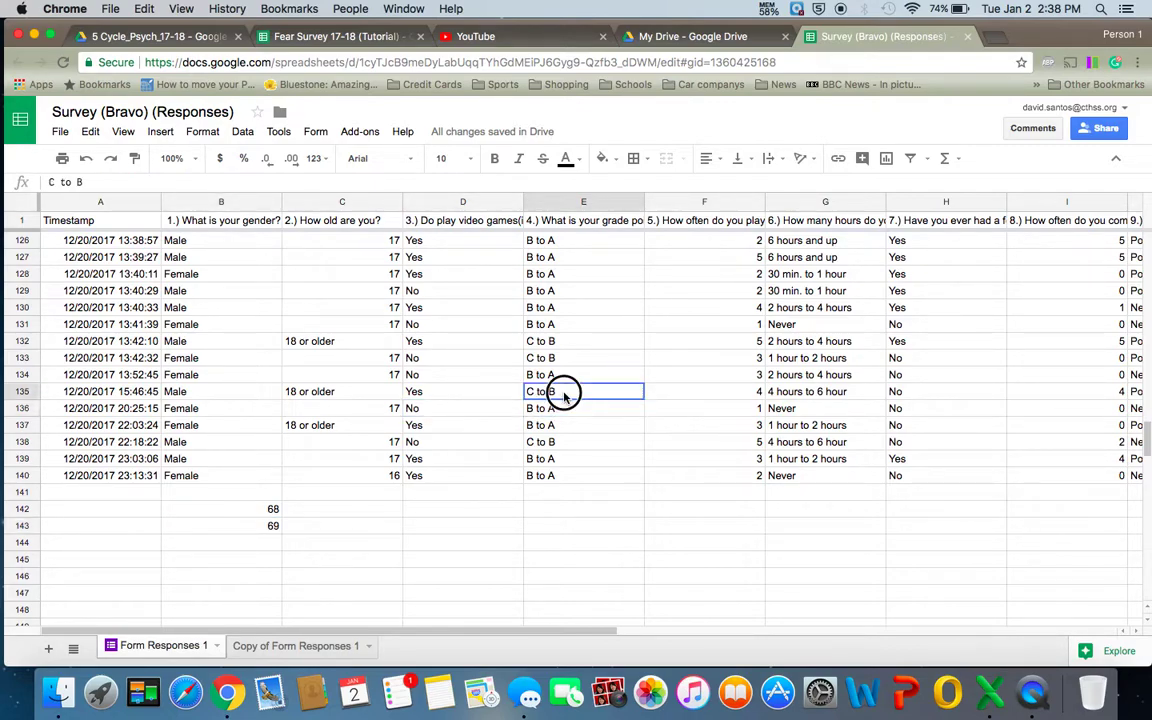
pyautogui.scroll(7, 563, 397)
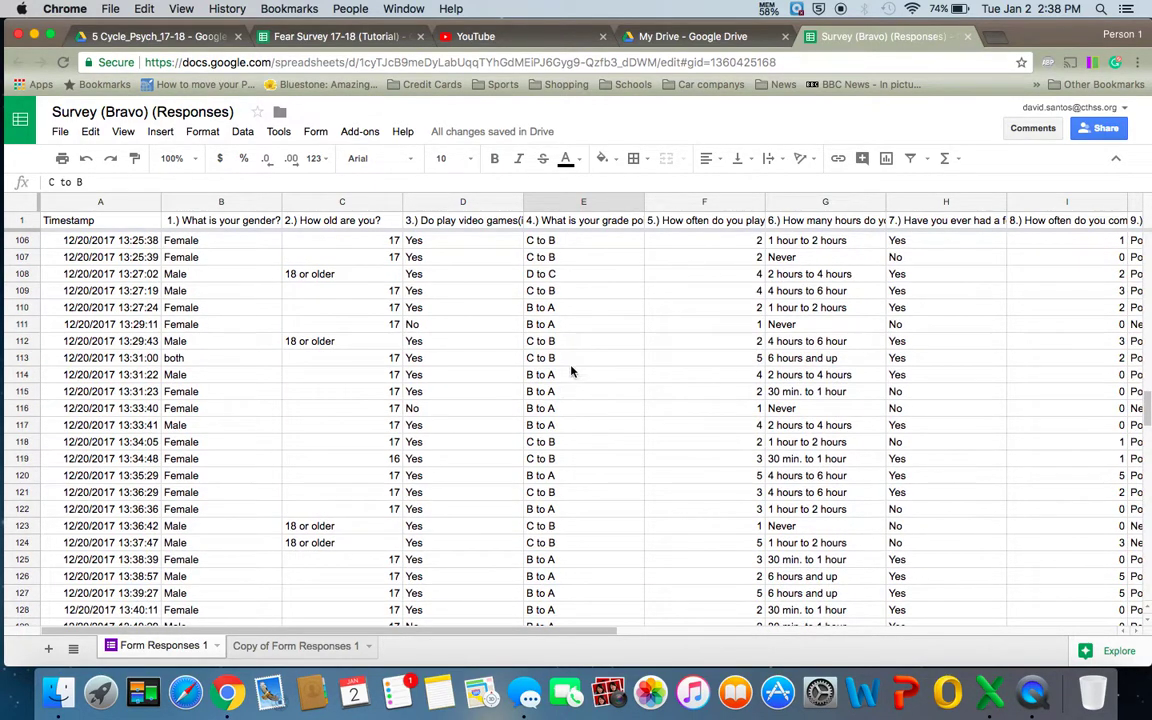
pyautogui.click(558, 279)
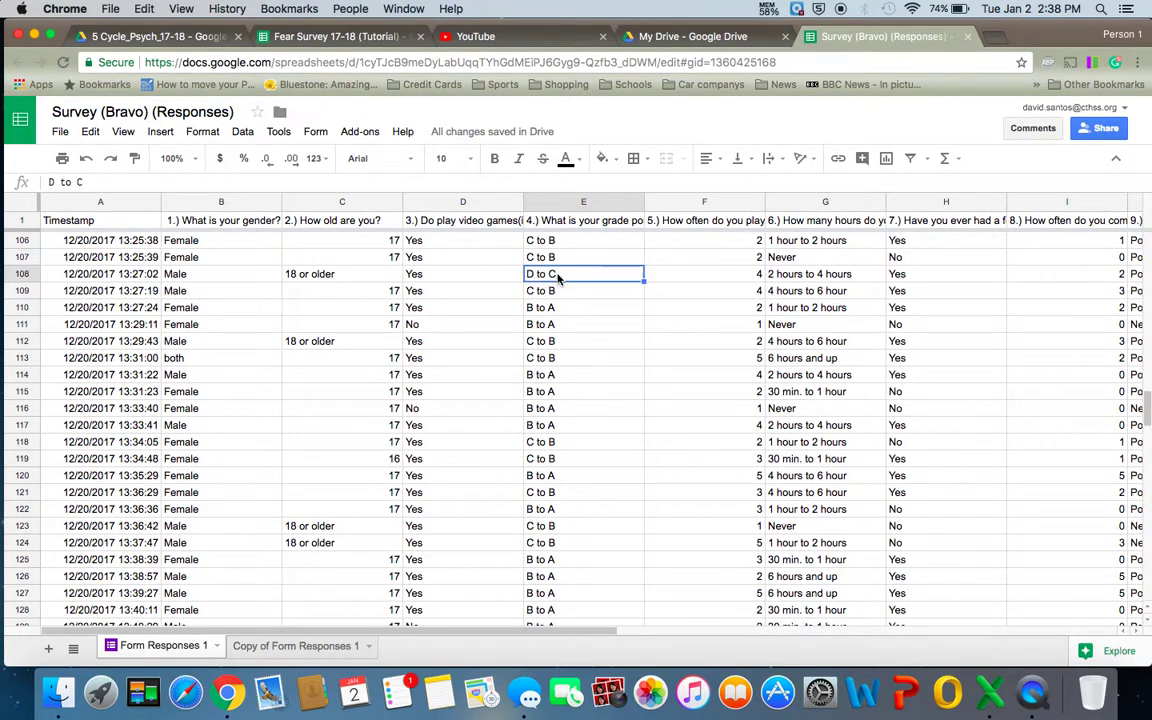
pyautogui.scroll(-8, 499, 404)
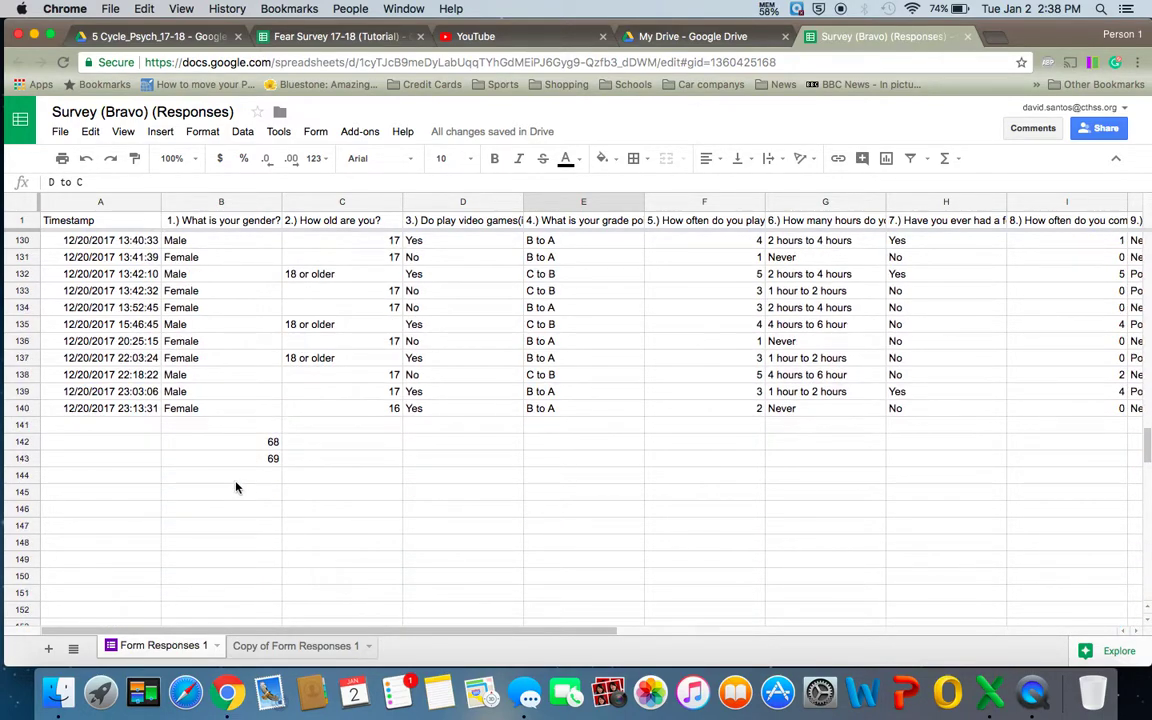
# - Try totalling the male and female counts in B144 with =B142+B143, and clear the cell again
pyautogui.click(250, 473)
pyautogui.click(254, 462)
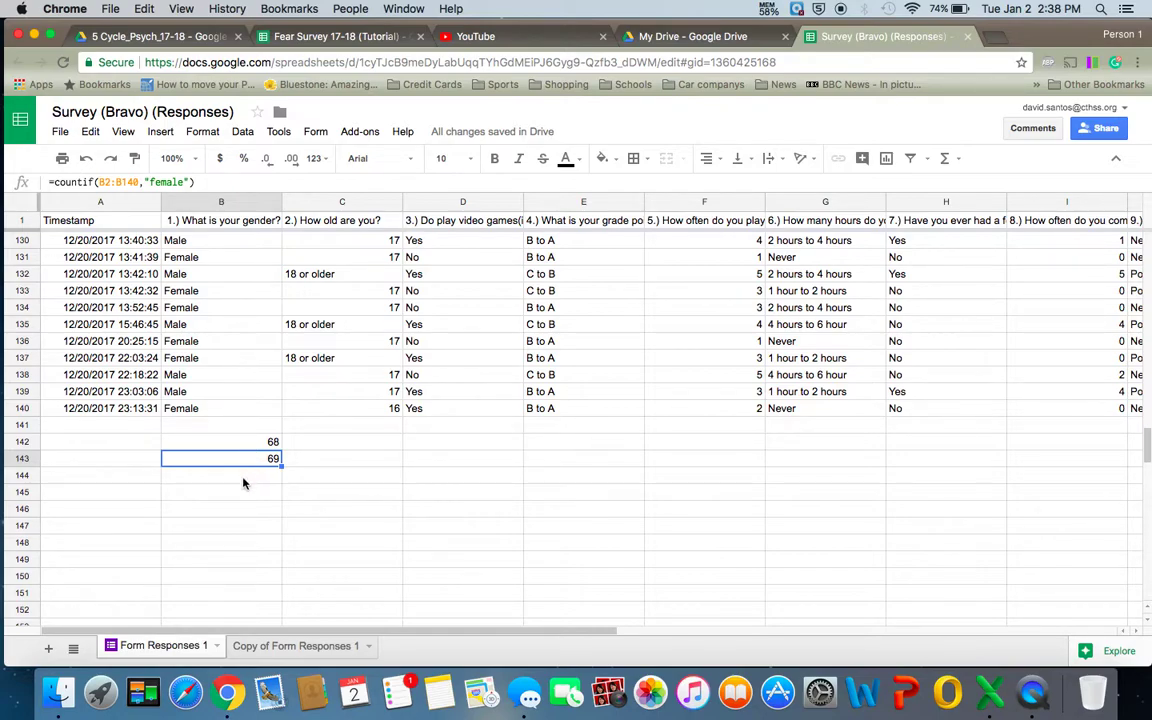
pyautogui.click(257, 477)
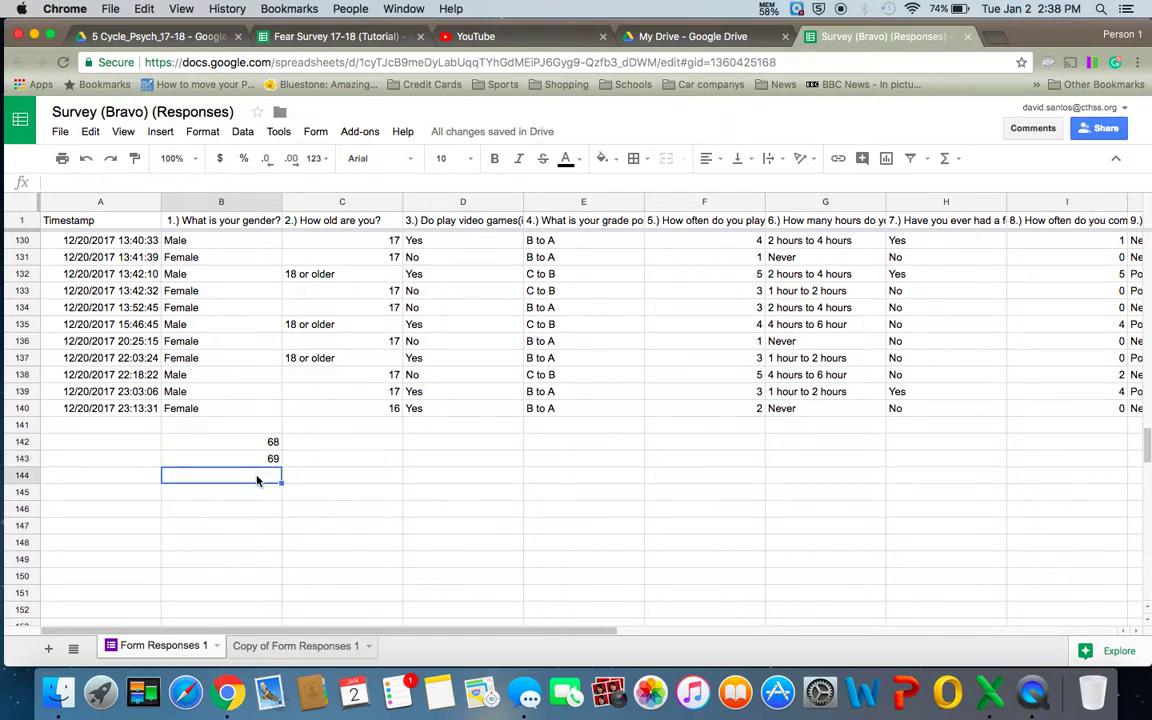
pyautogui.write('=')
pyautogui.click(266, 442)
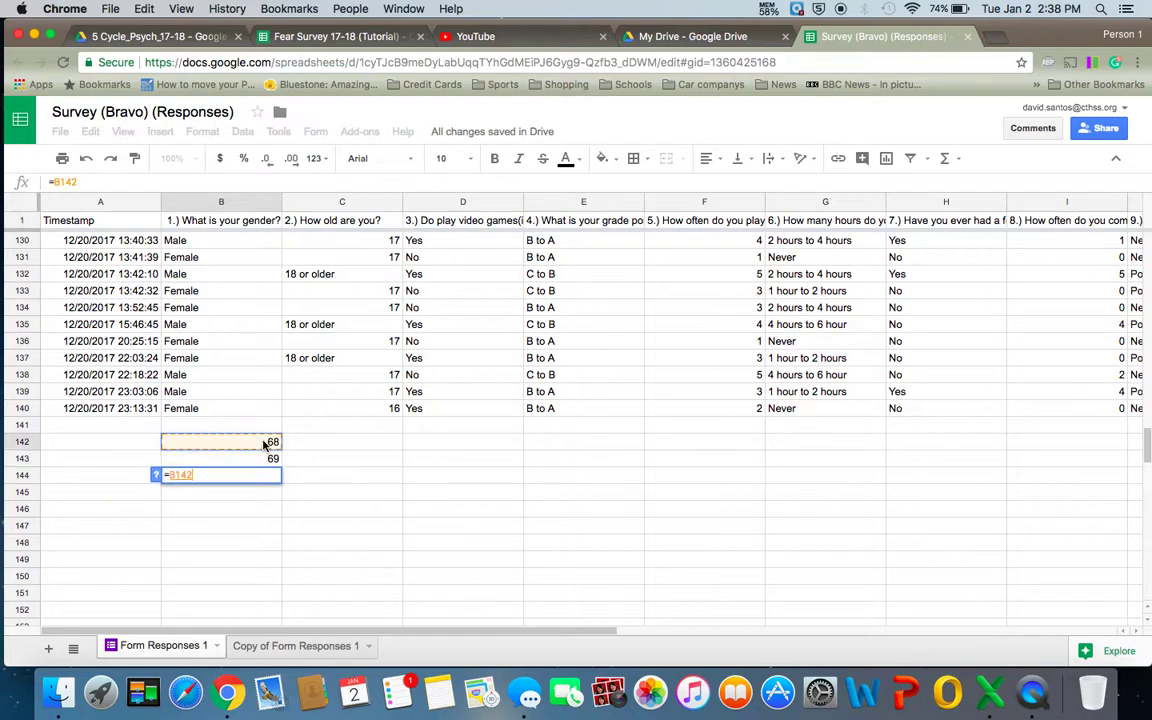
pyautogui.write('+')
pyautogui.click(258, 459)
pyautogui.press('Return')
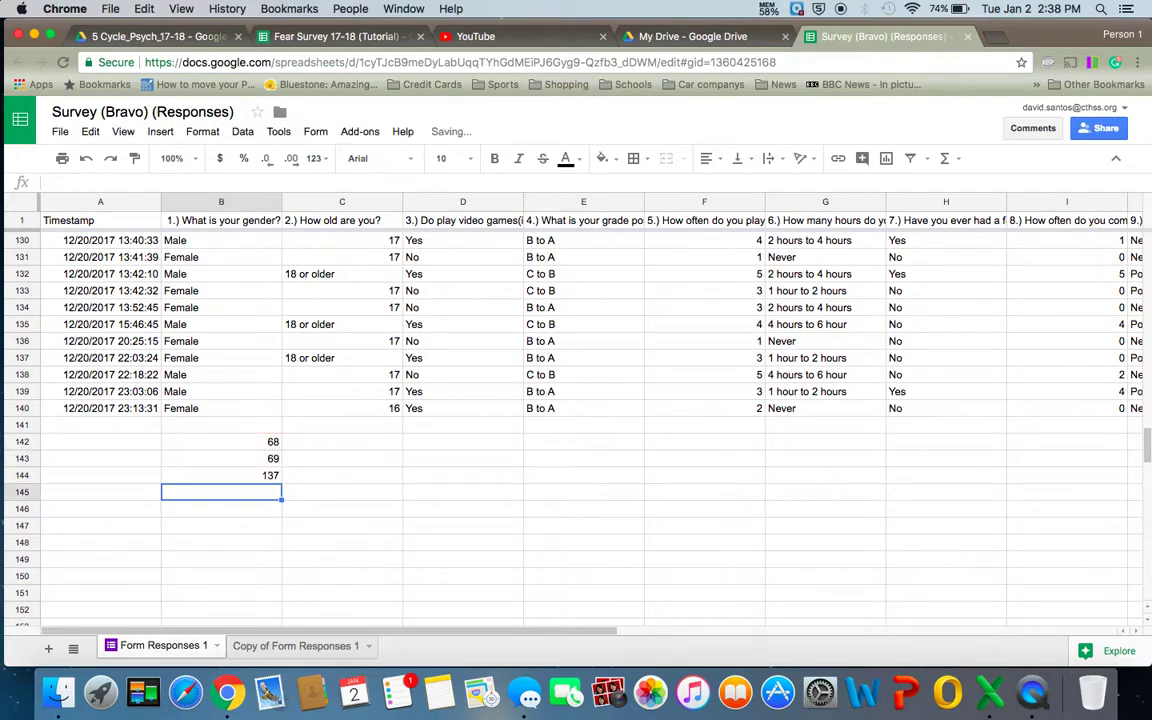
pyautogui.click(268, 479)
pyautogui.press('Delete')
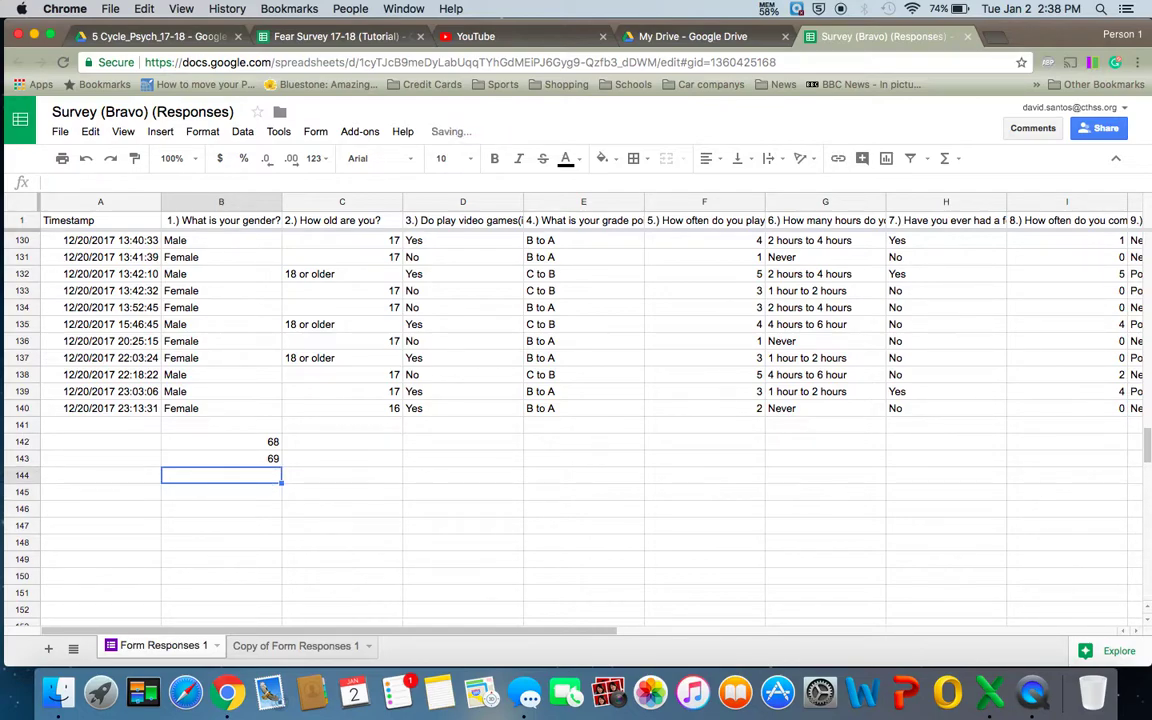
# - Begin a combined formula in B144 with =countif(b2:b140,"male") to count the male respondents
pyautogui.write('=')
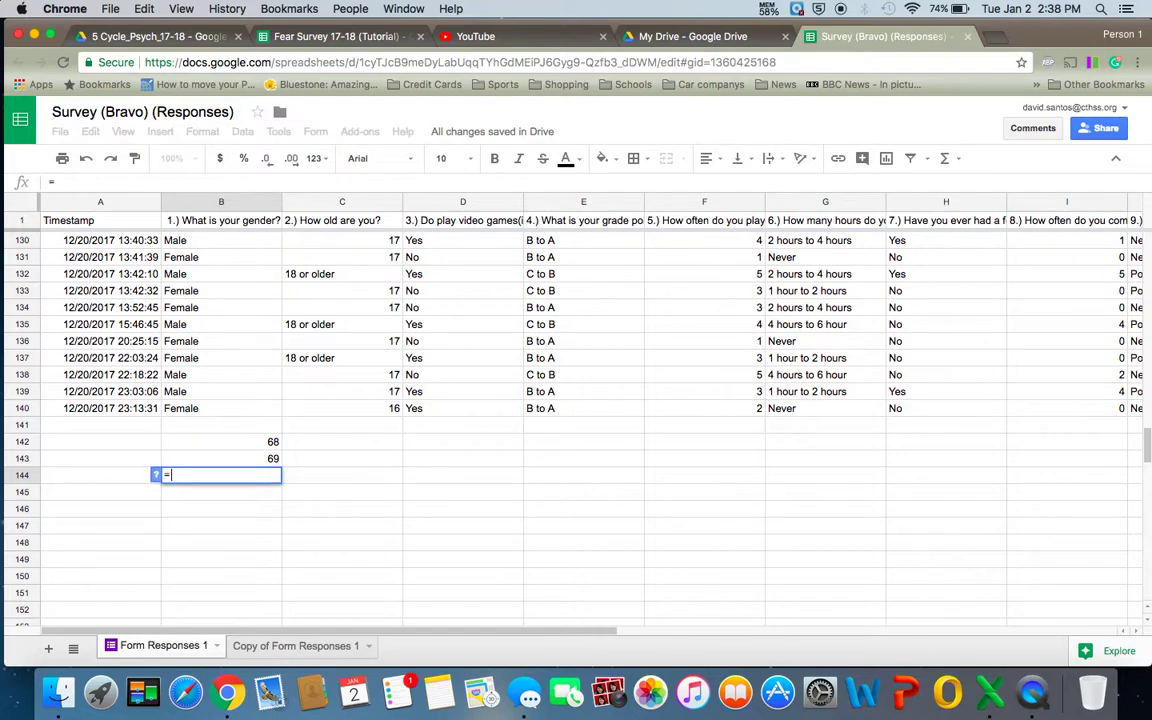
pyautogui.write('countif')
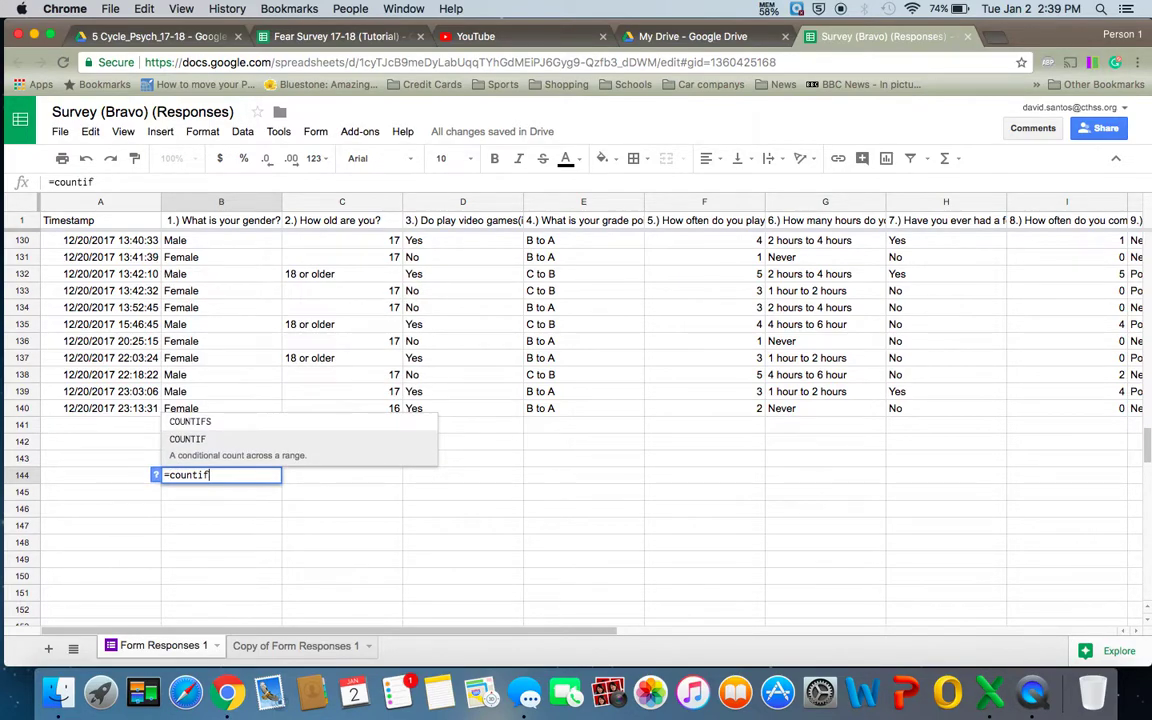
pyautogui.write('(')
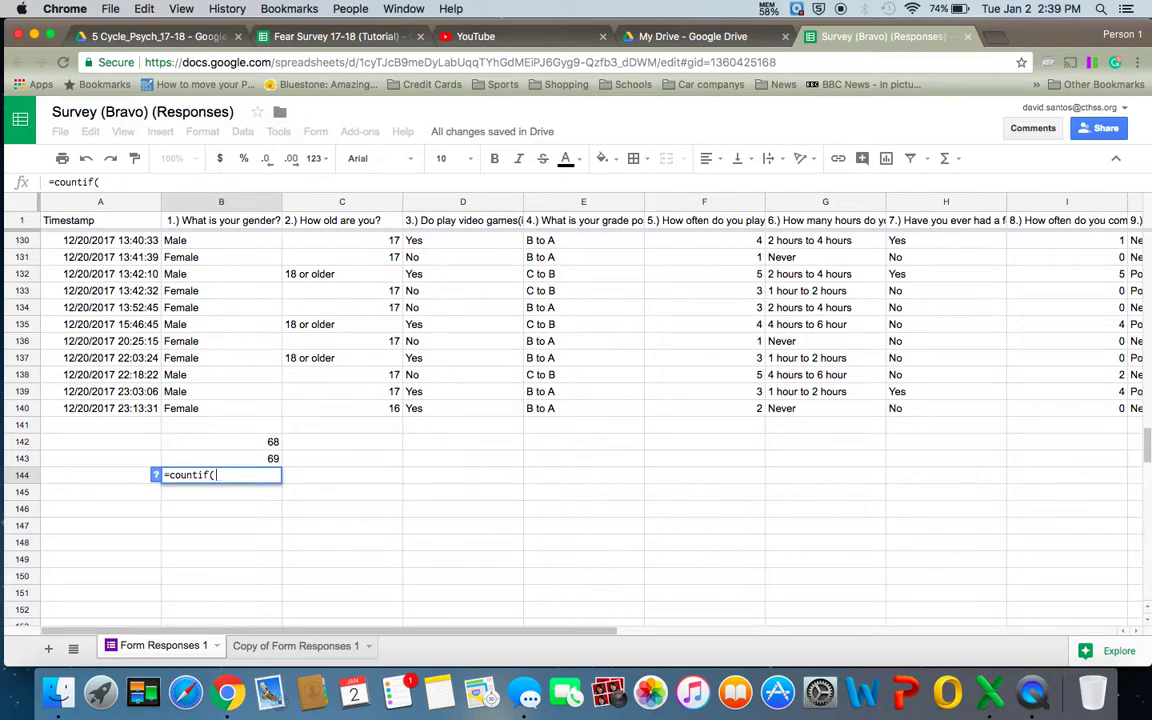
pyautogui.write('b2')
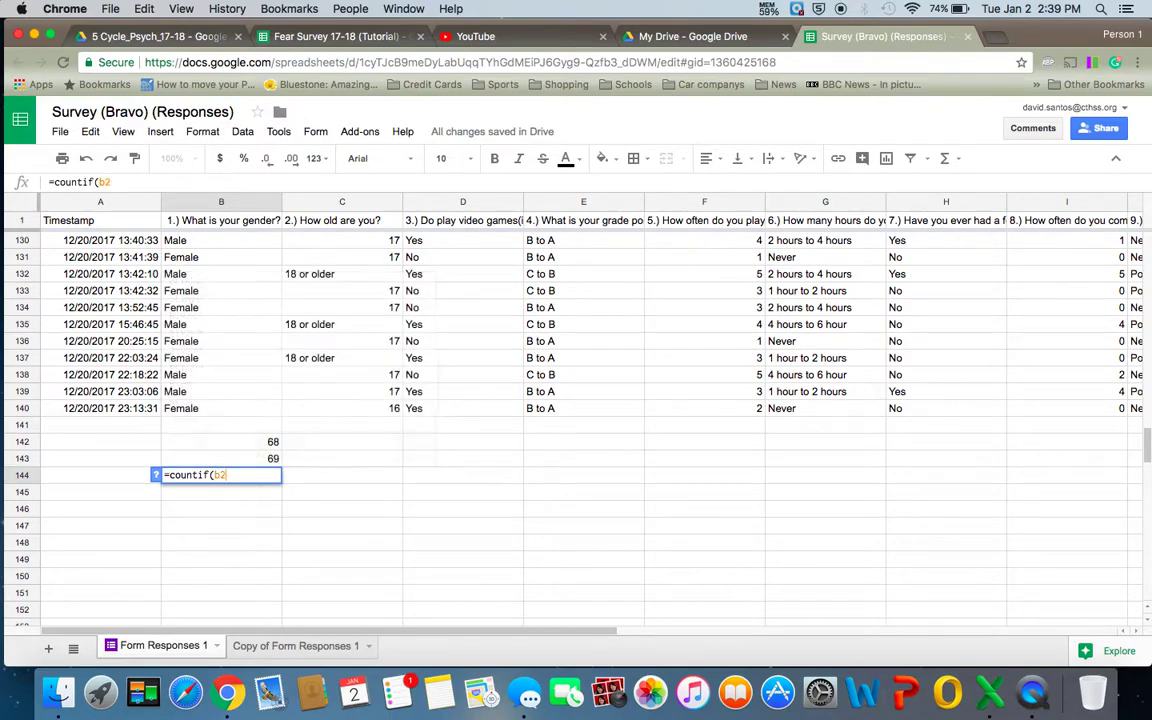
pyautogui.write(':b140')
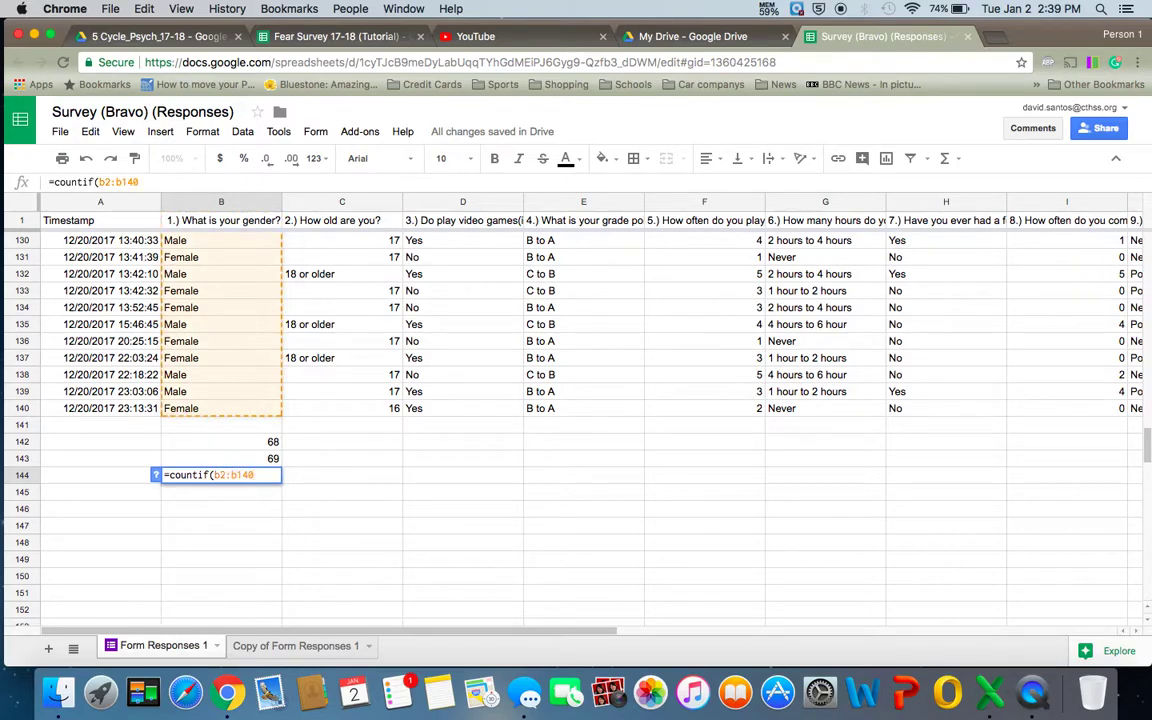
pyautogui.write(',(')
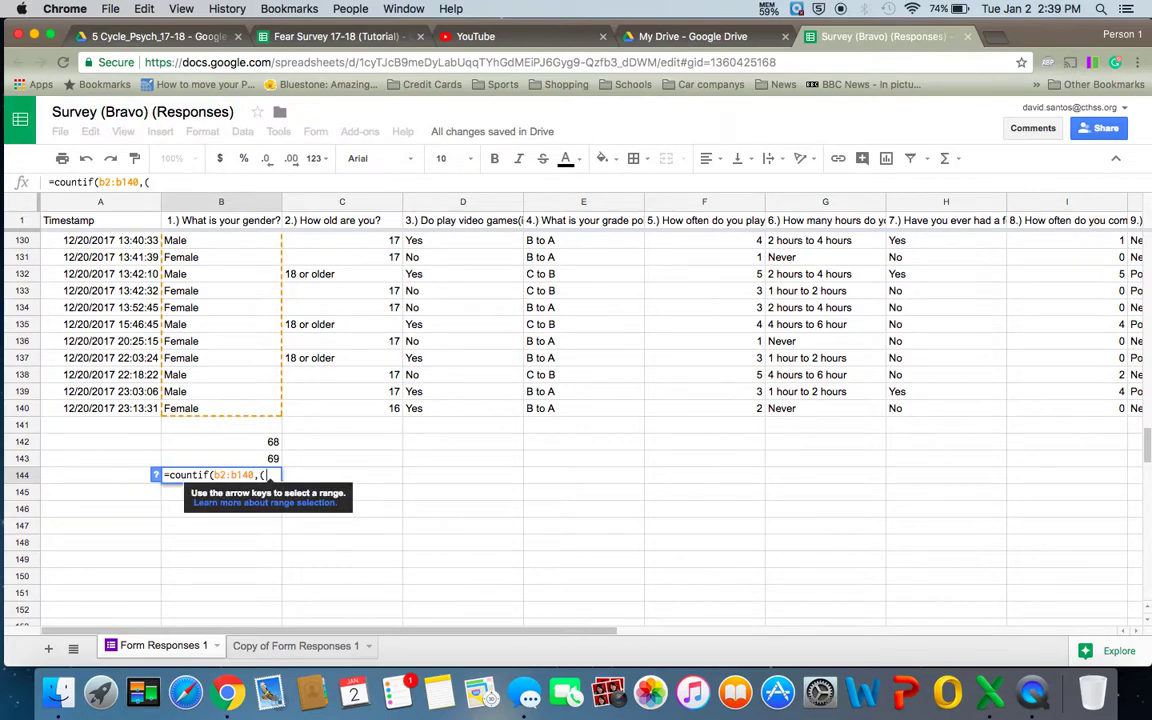
pyautogui.write('"')
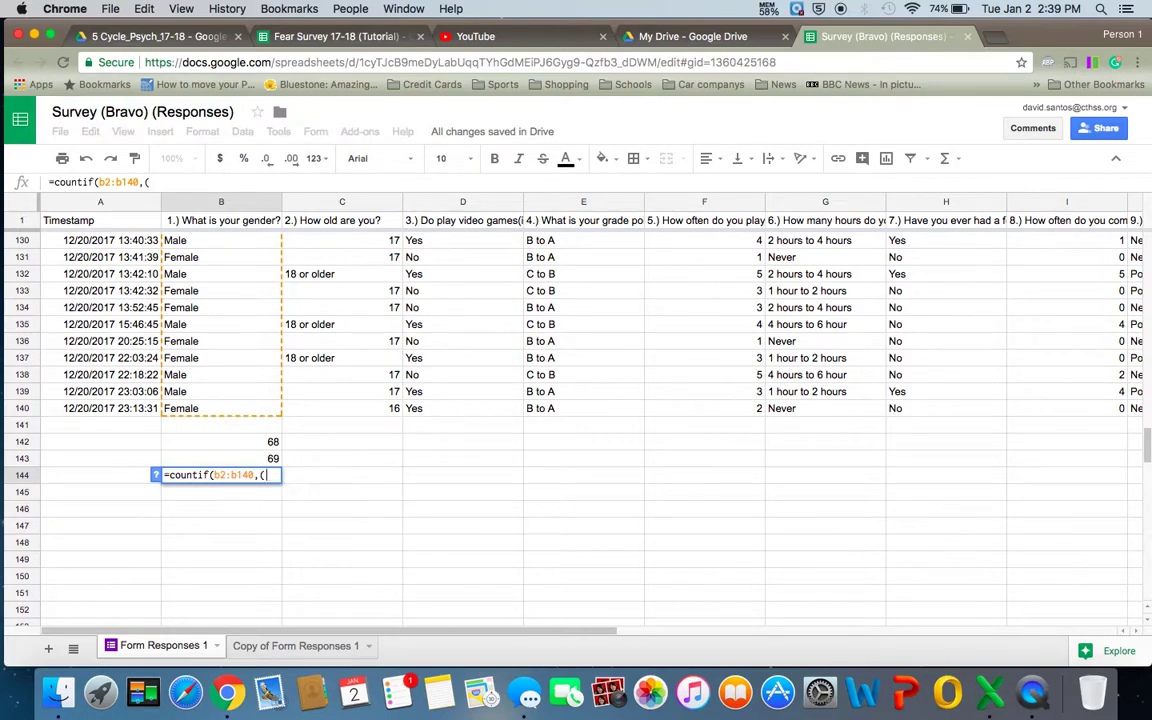
pyautogui.press('BackSpace')
pyautogui.press('BackSpace')
pyautogui.write('"male"')
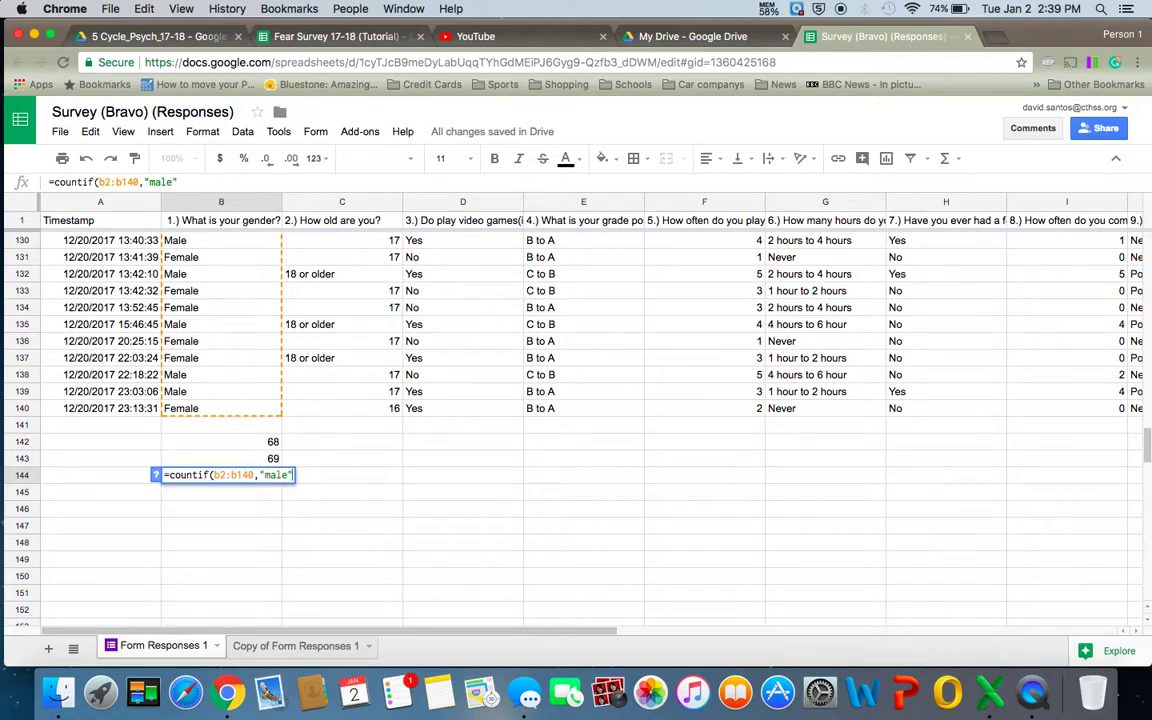
pyautogui.write(')')
# - Extend the B144 formula with +countif(b2:b140,"female") and enter it to total both genders
pyautogui.write('+')
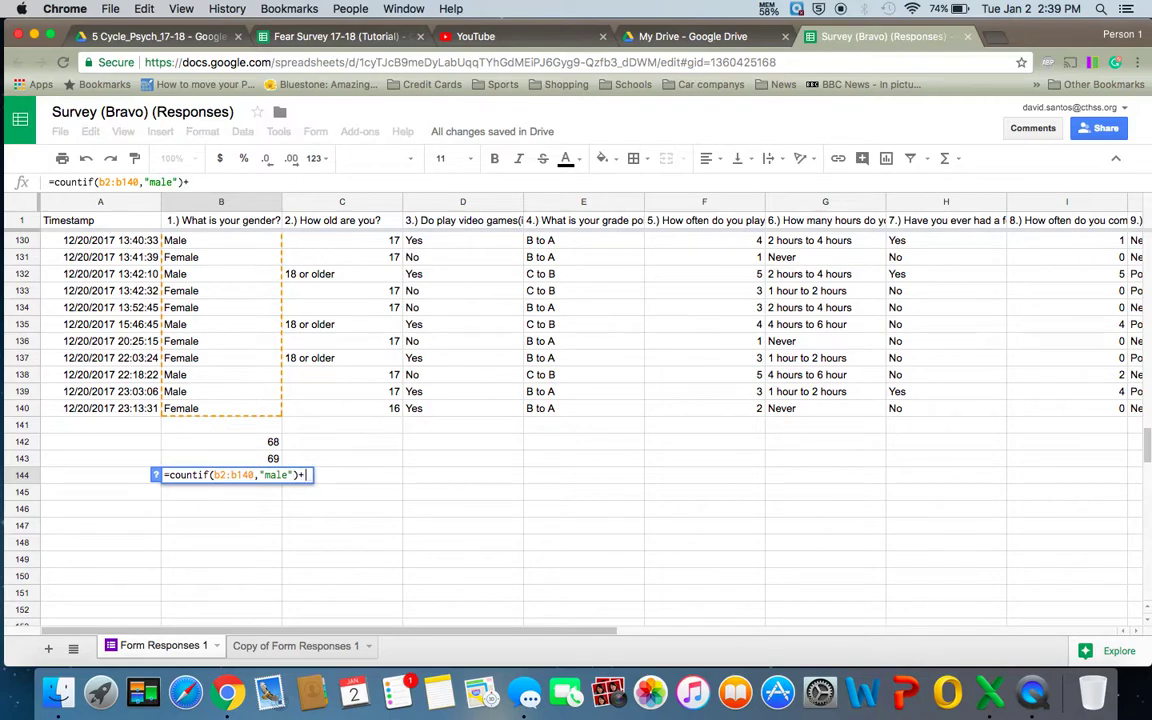
pyautogui.write('countif')
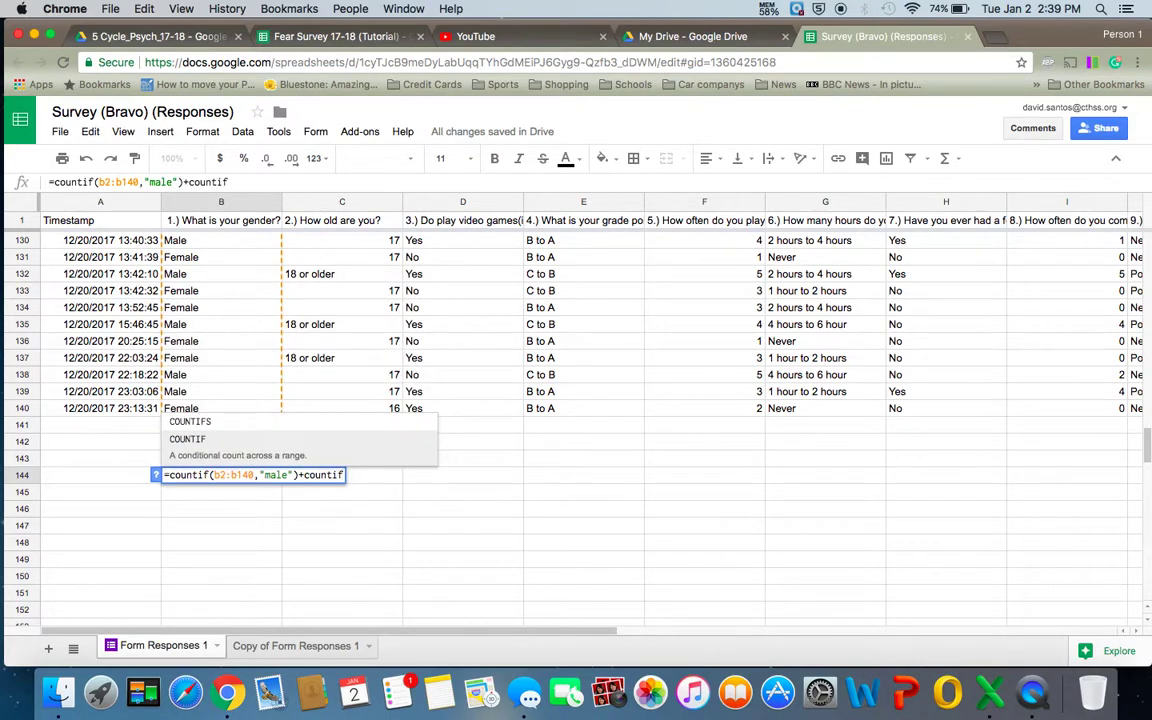
pyautogui.write('(b')
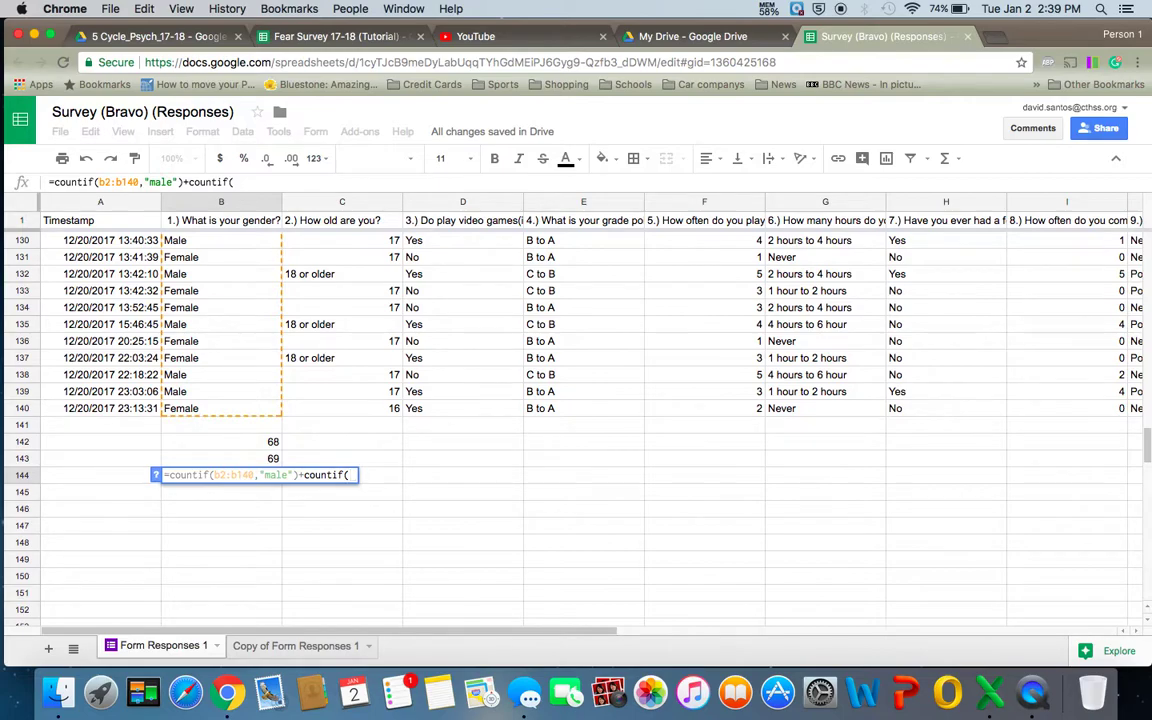
pyautogui.write('2:b1')
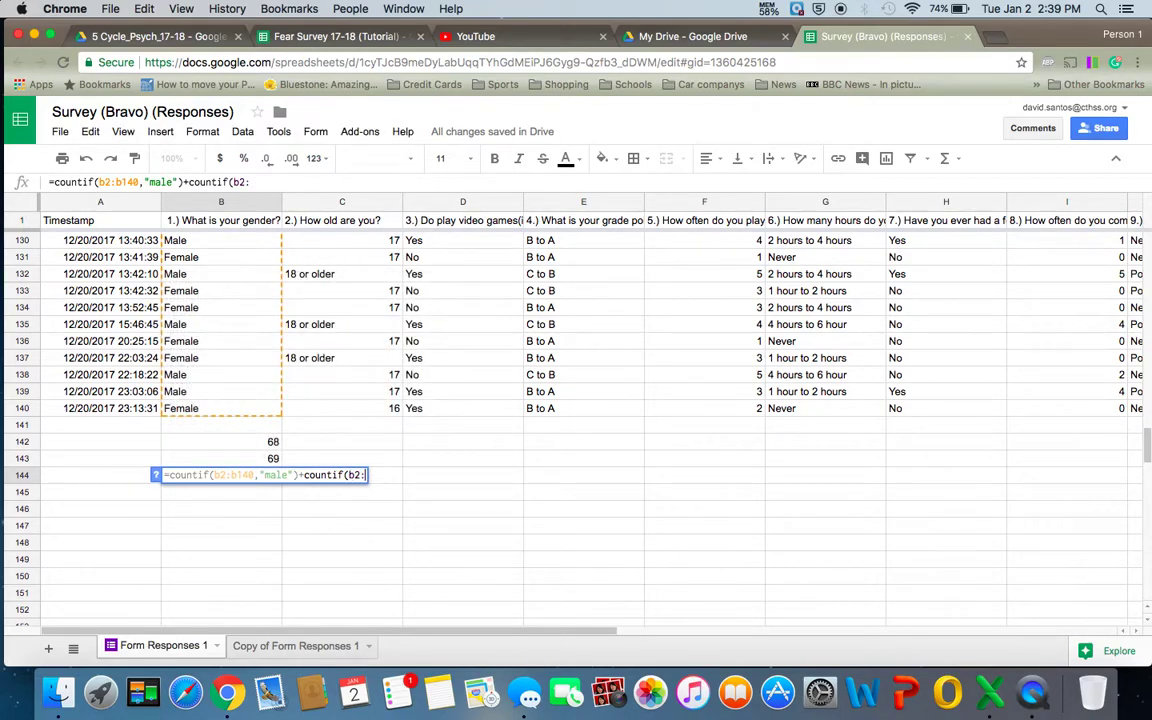
pyautogui.write('40')
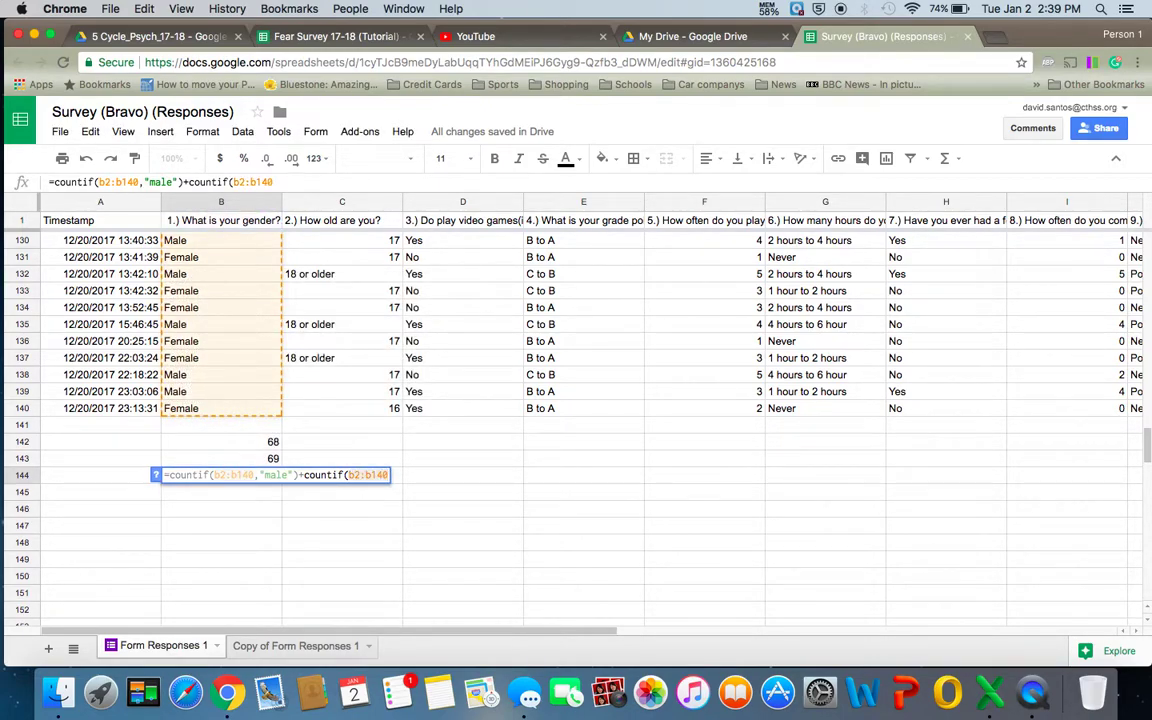
pyautogui.write(',')
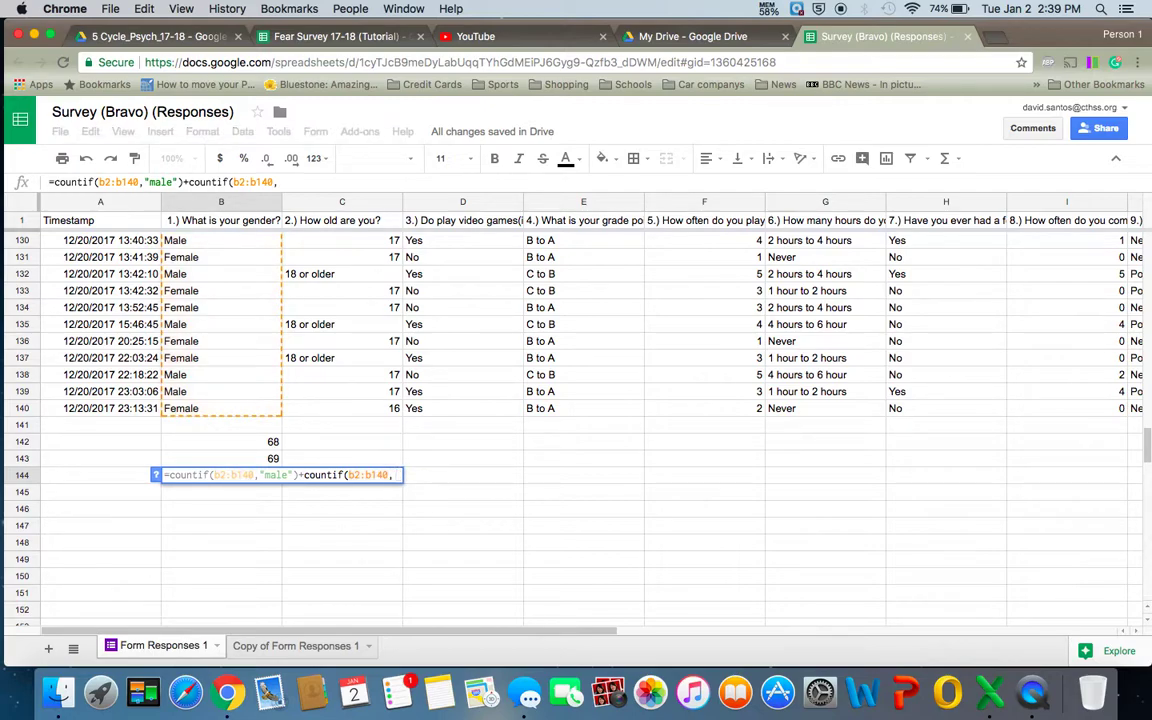
pyautogui.write('"f')
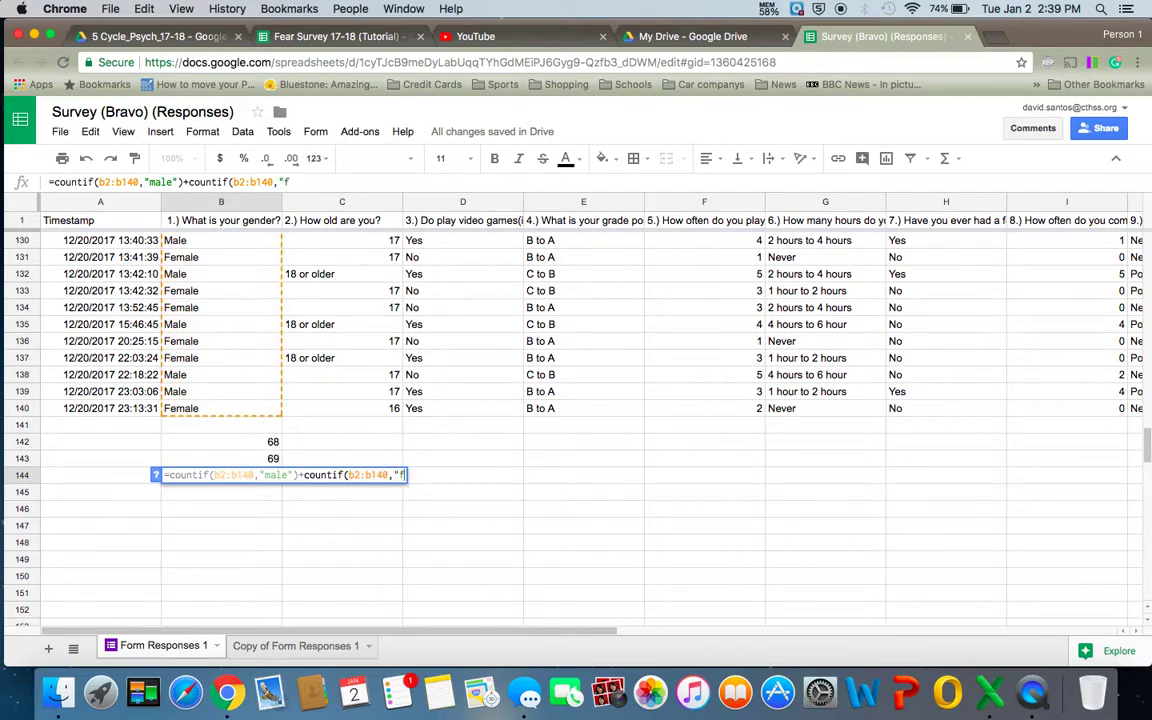
pyautogui.write('emale")')
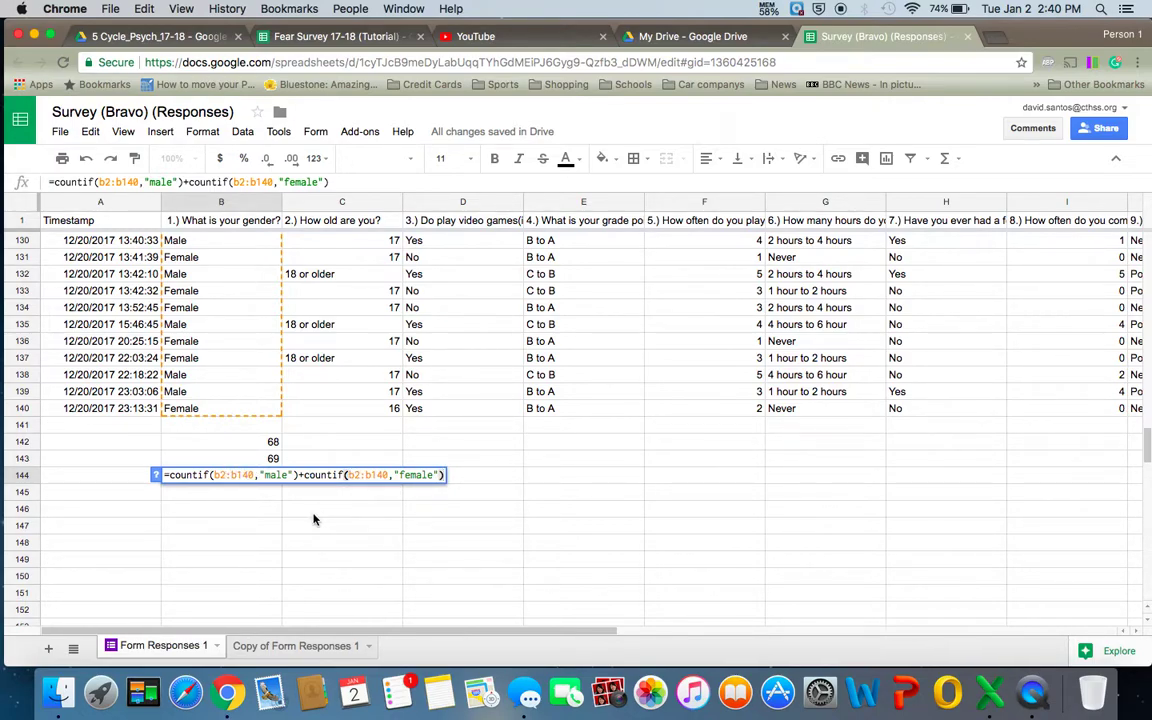
pyautogui.press('Return')
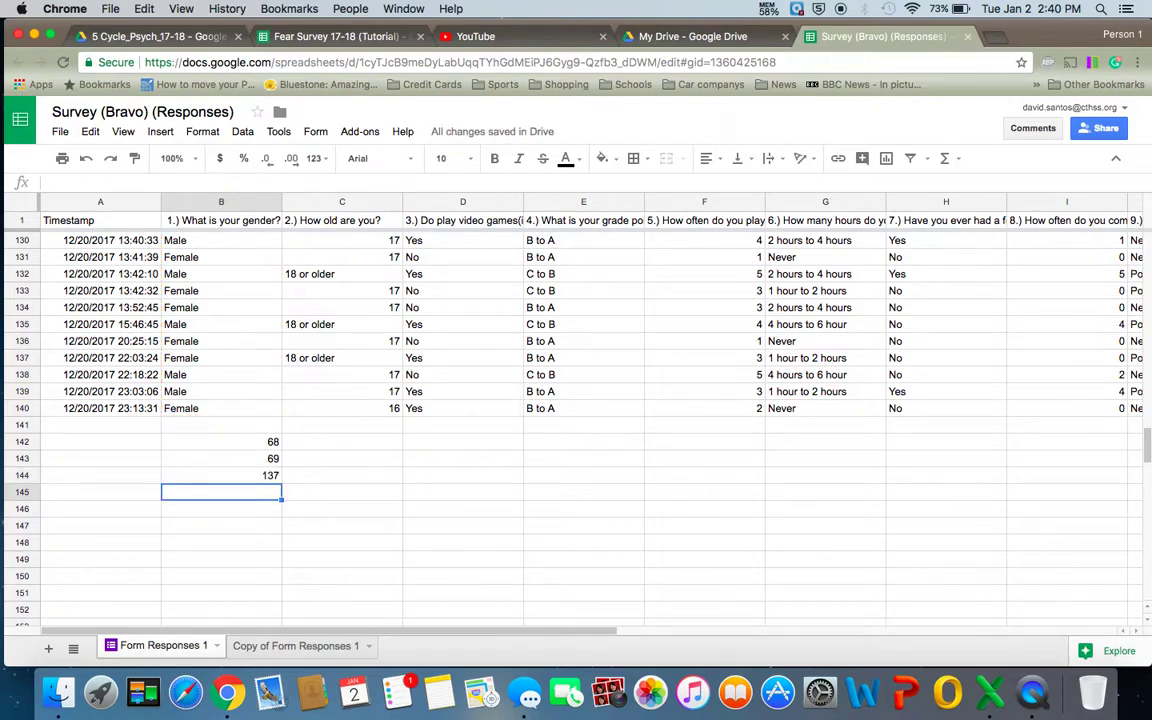
# - Examine the gender answers from the final responses up to row 2 and back down to the counts
pyautogui.scroll(10, 246, 418)
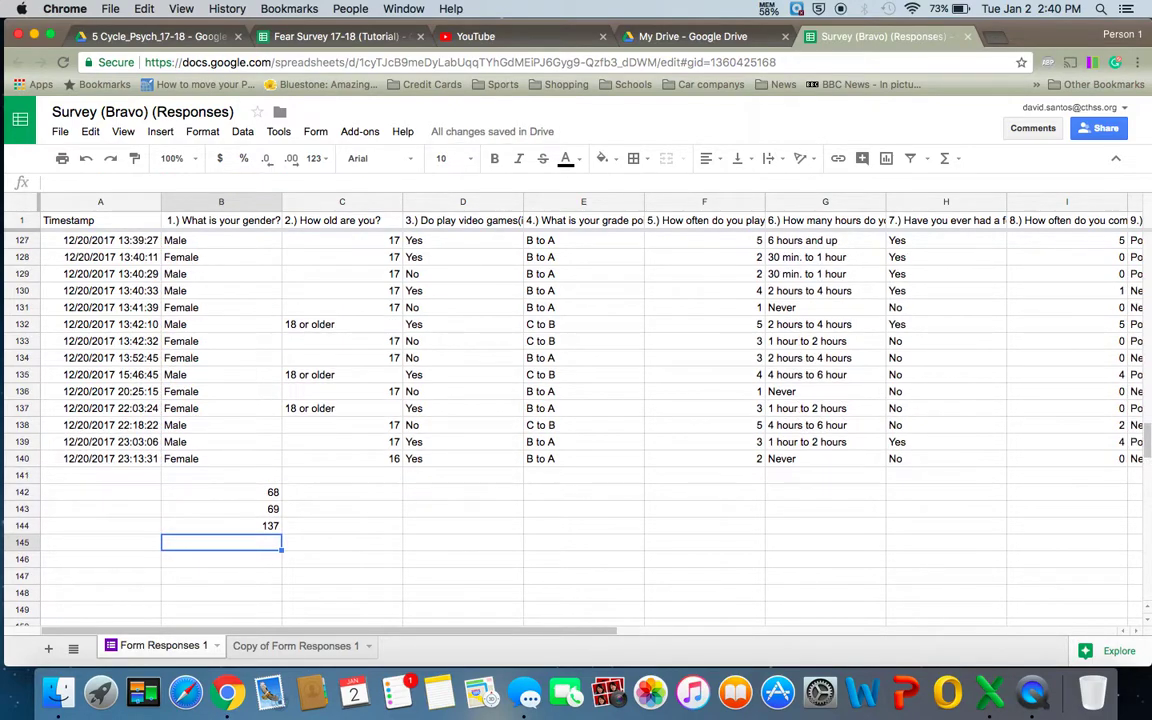
pyautogui.scroll(12, 246, 418)
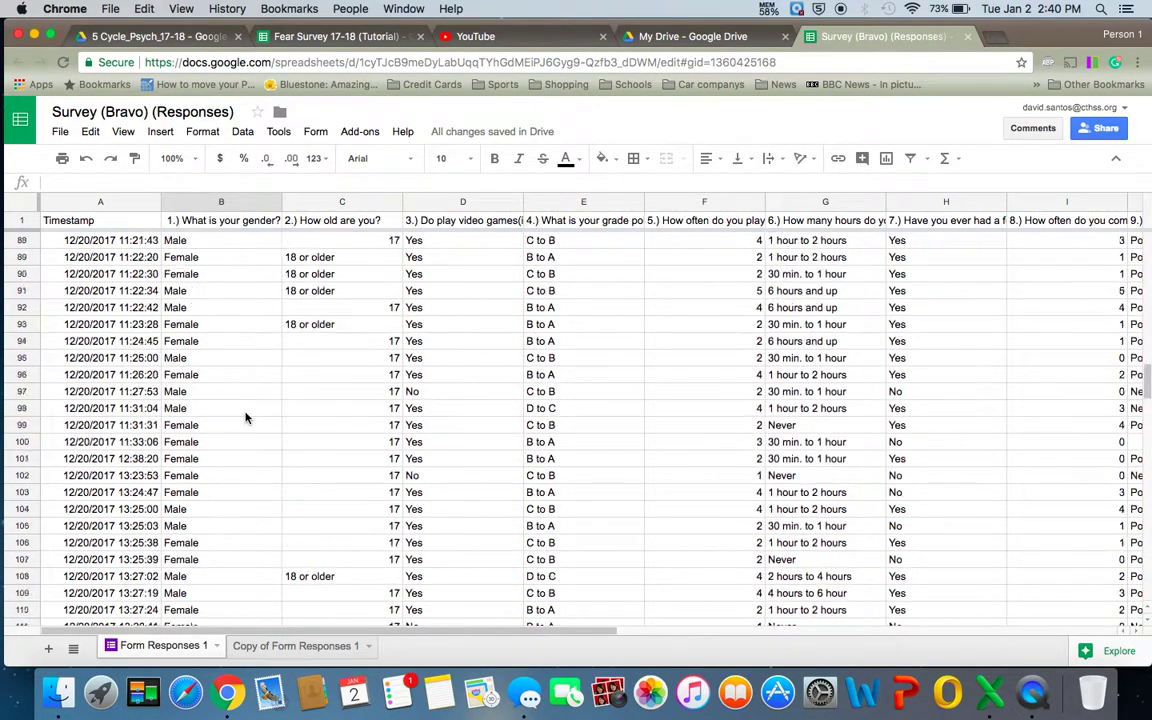
pyautogui.scroll(5, 246, 418)
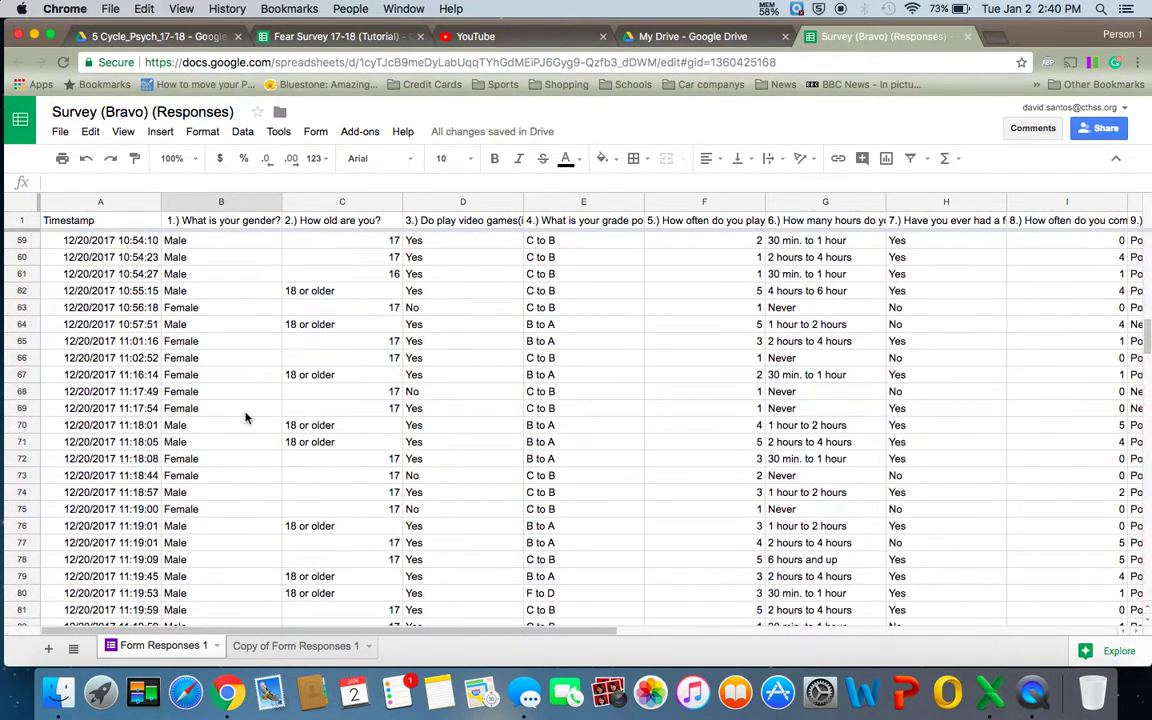
pyautogui.scroll(5, 246, 418)
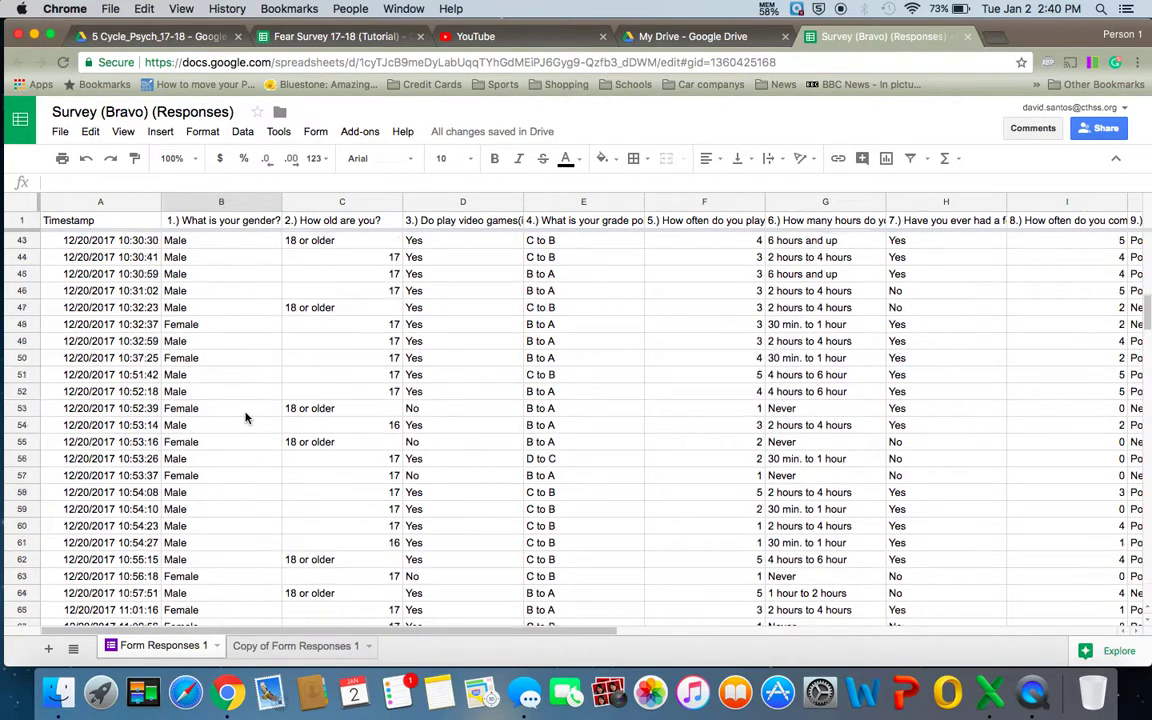
pyautogui.scroll(4, 246, 418)
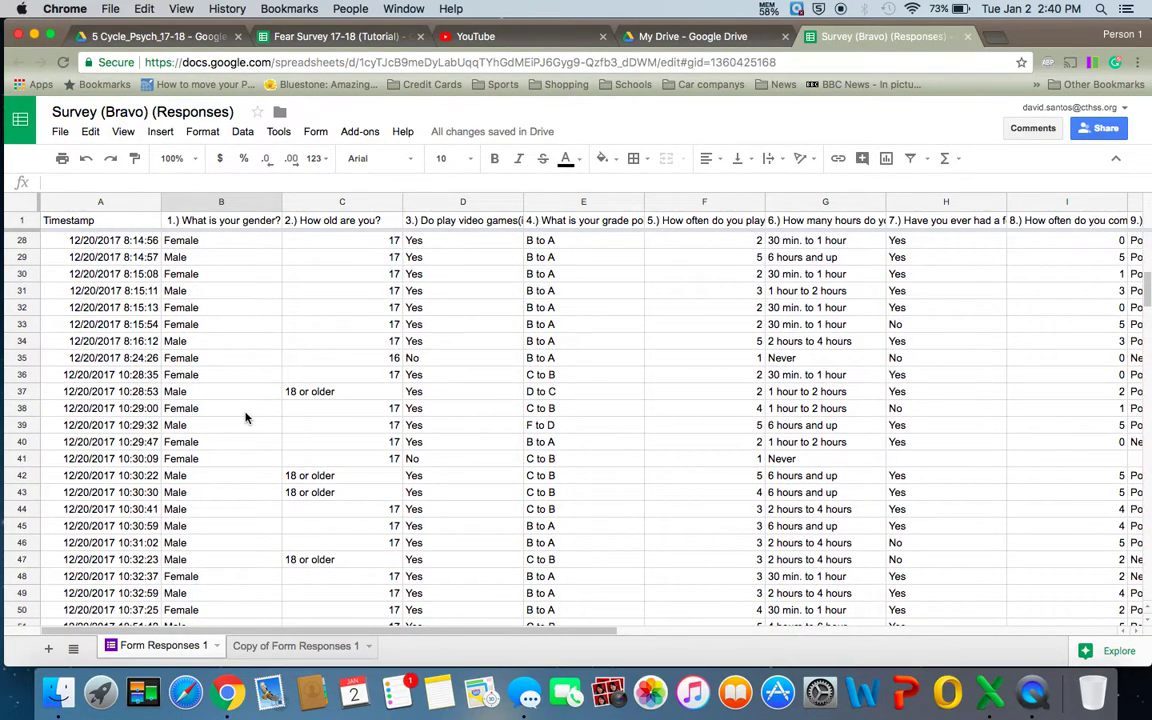
pyautogui.scroll(4, 246, 418)
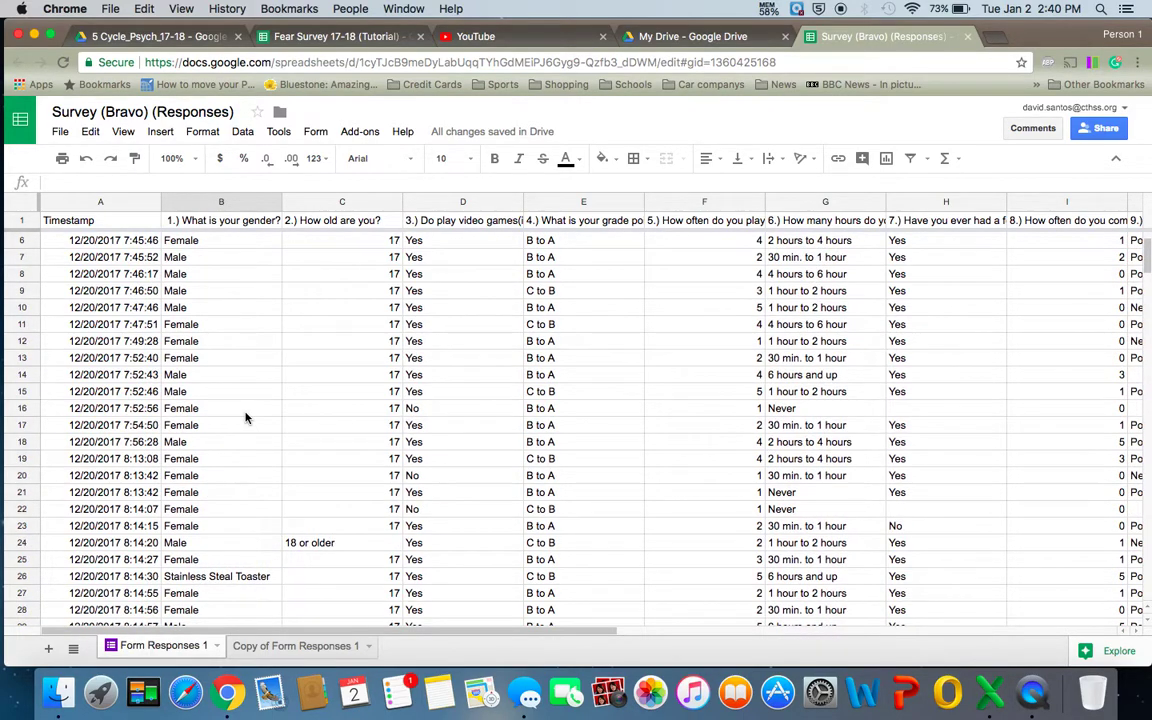
pyautogui.scroll(2, 246, 418)
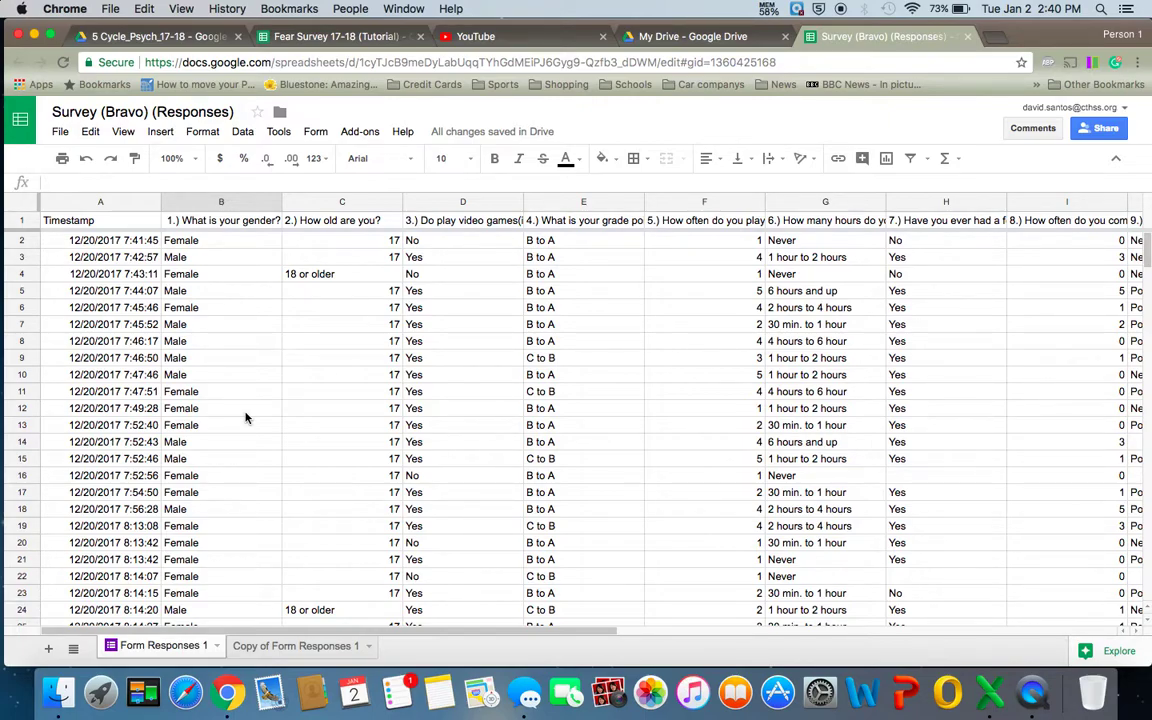
pyautogui.scroll(-20, 246, 418)
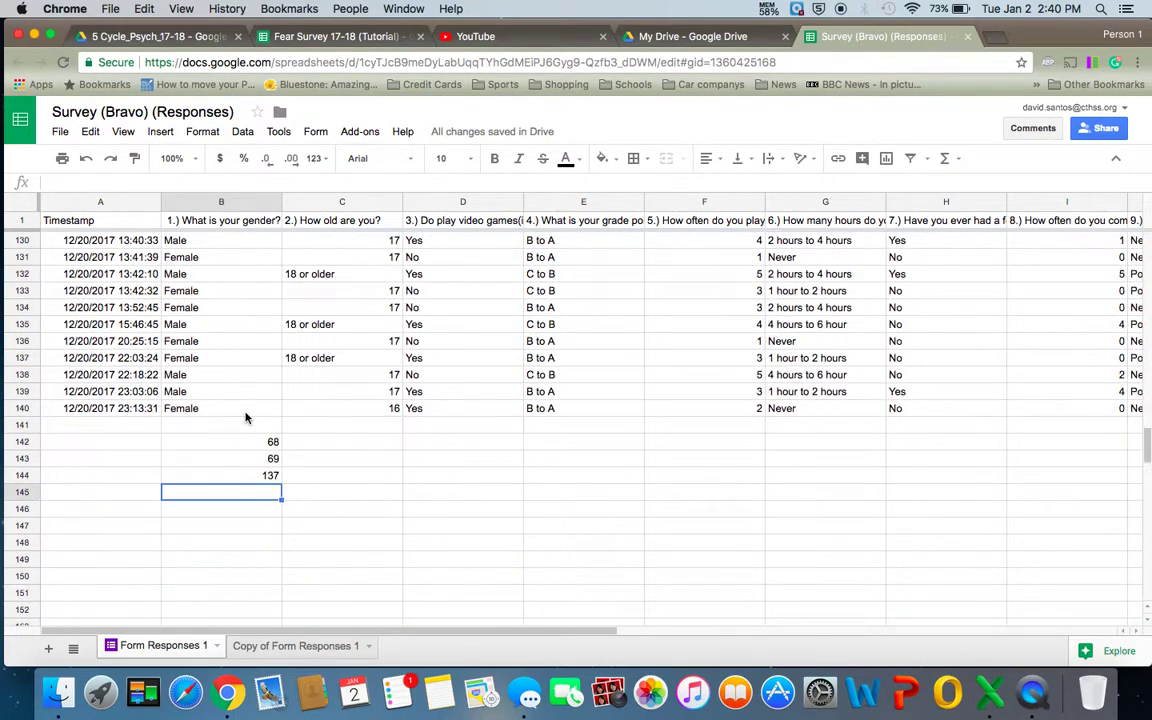
pyautogui.scroll(-4, 246, 418)
pyautogui.scroll(3, 247, 417)
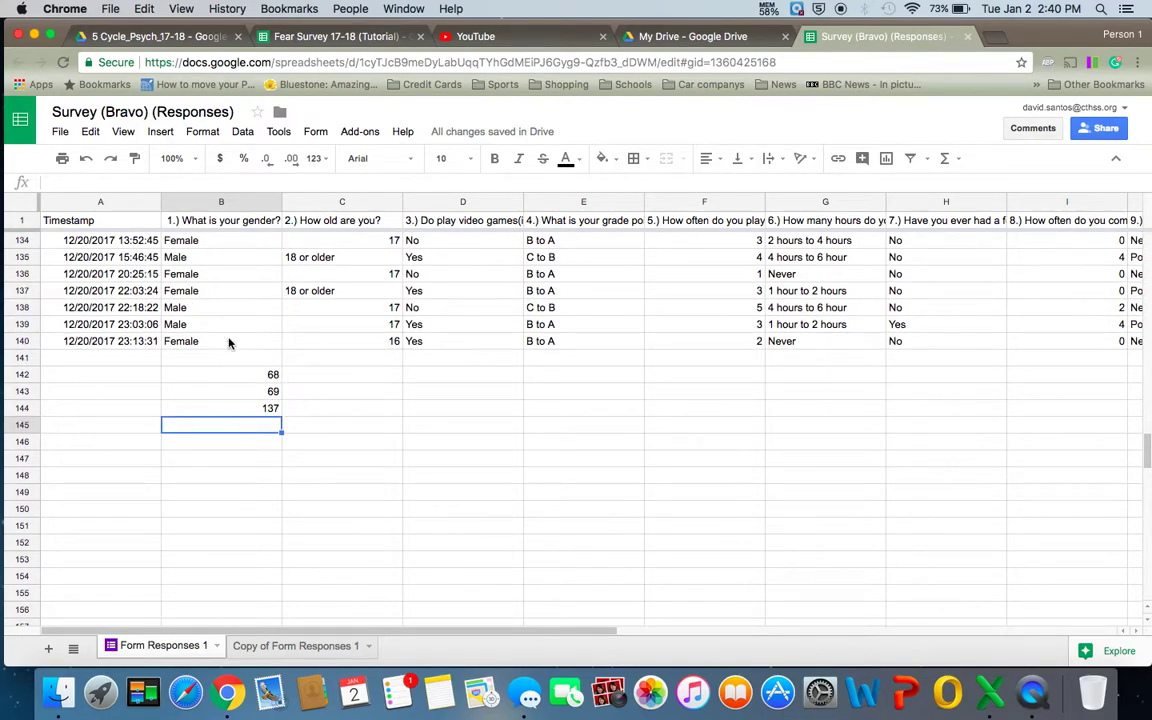
pyautogui.scroll(2, 307, 391)
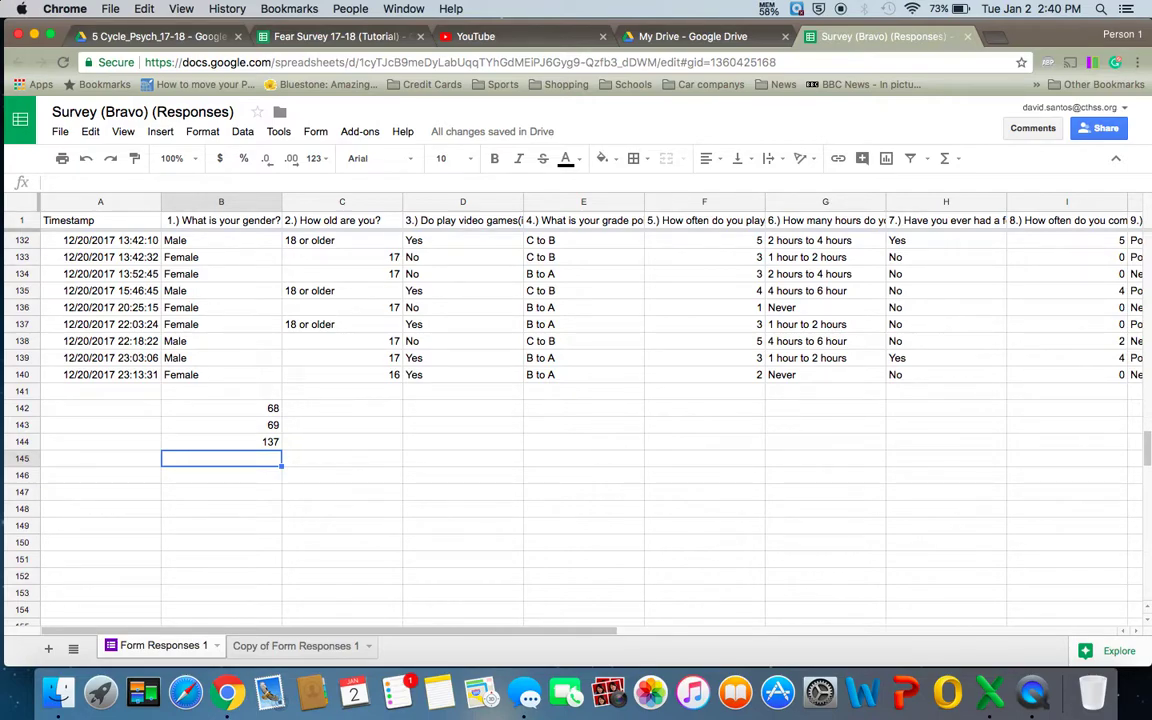
# - Check the COUNTIF formulas behind the male, female and combined totals in B142 to B144
pyautogui.press('Up')
pyautogui.press('Up')
pyautogui.press('Up')
pyautogui.press('Down')
pyautogui.press('Down')
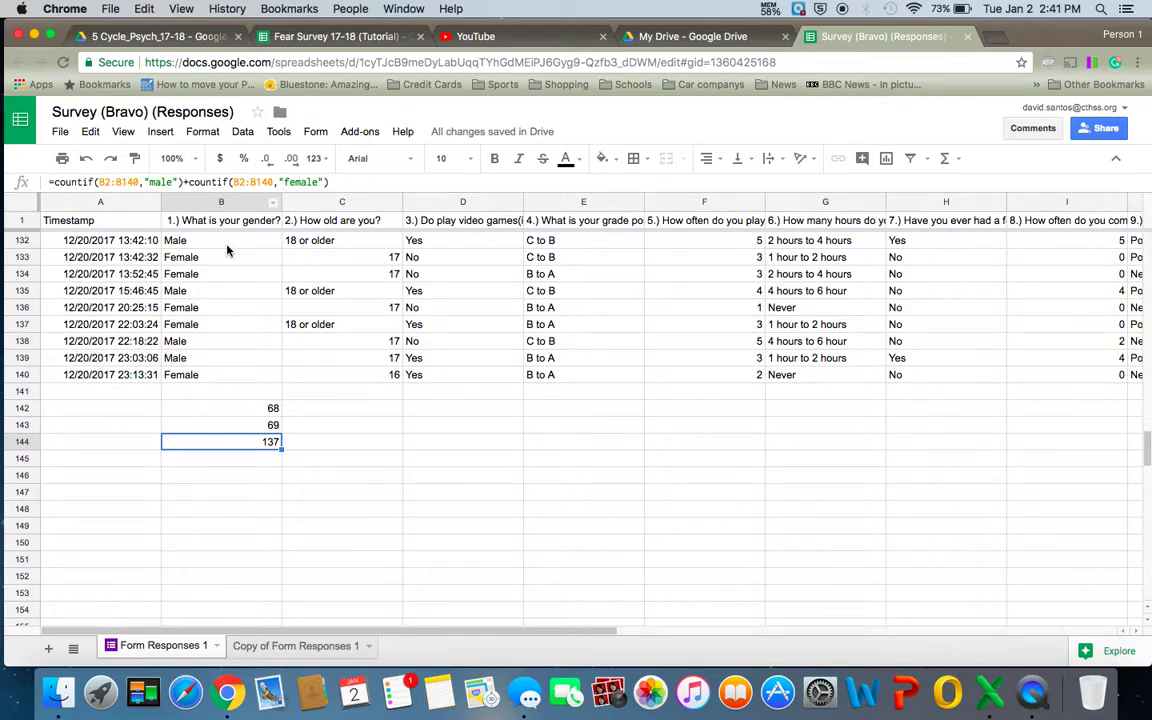
# - Zoom in the browser page one level to enlarge the spreadsheet, and select the empty cell C144
pyautogui.click(118, 9)
pyautogui.moveTo(183, 10)
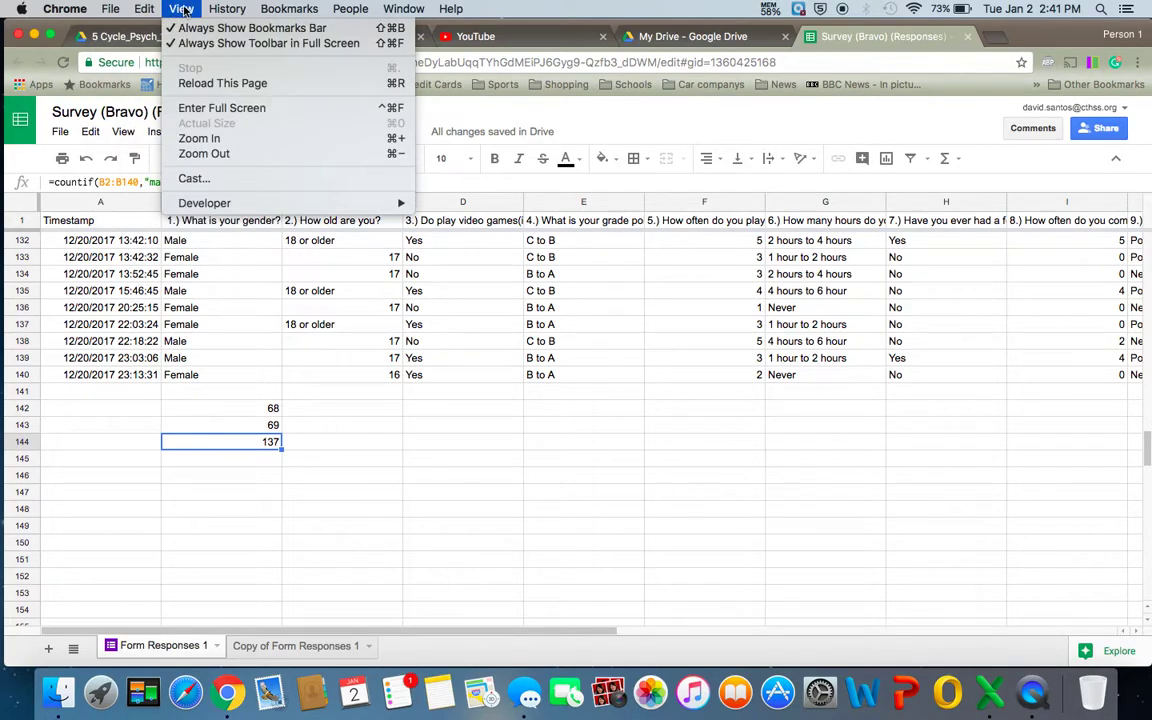
pyautogui.click(296, 140)
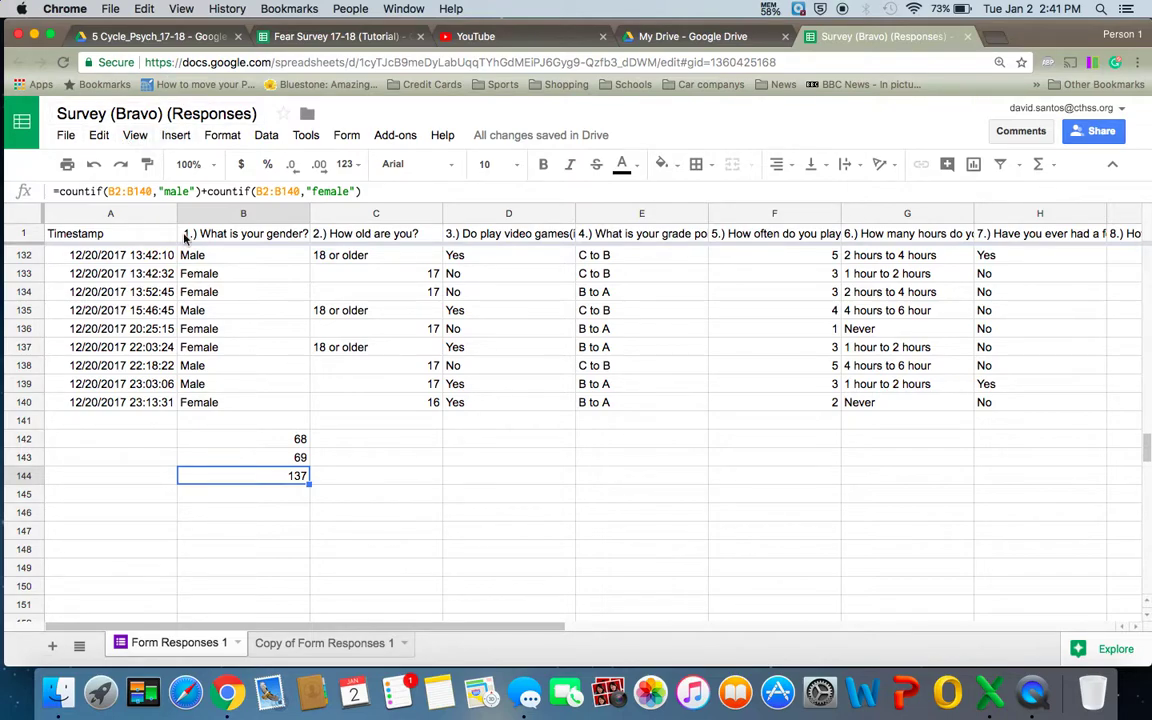
pyautogui.click(376, 487)
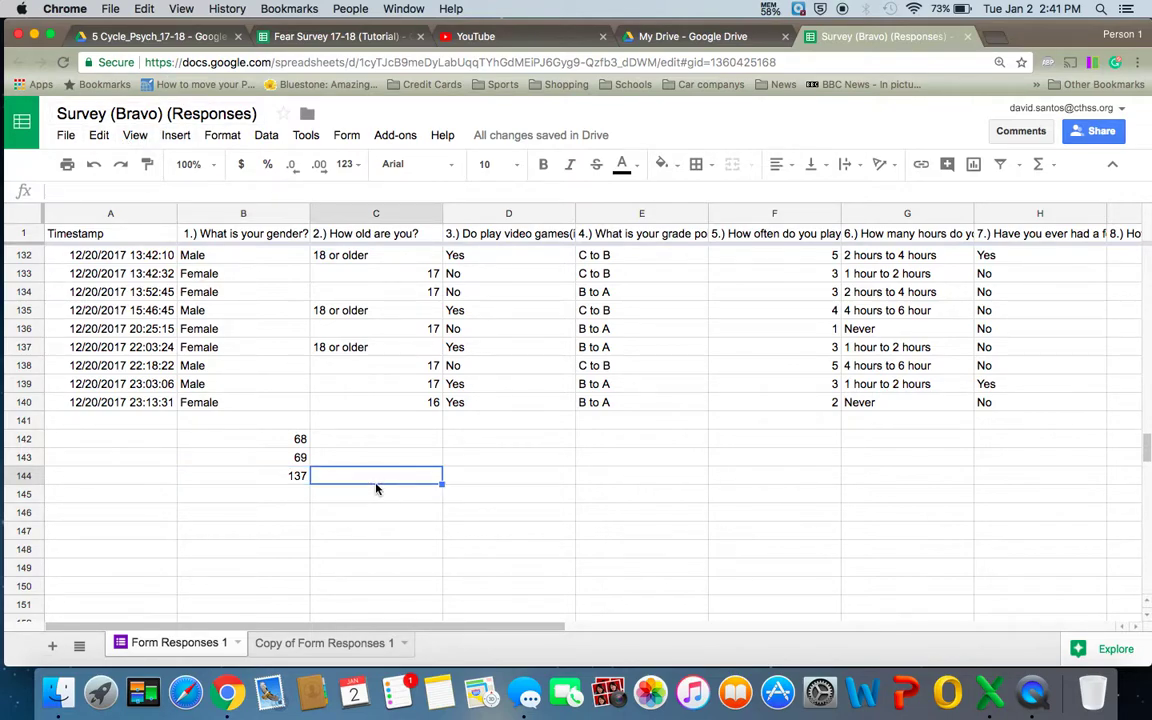
# - Inspect the male count formula in B142 and the individual gender answers in B134 and B127
pyautogui.scroll(12, 612, 423)
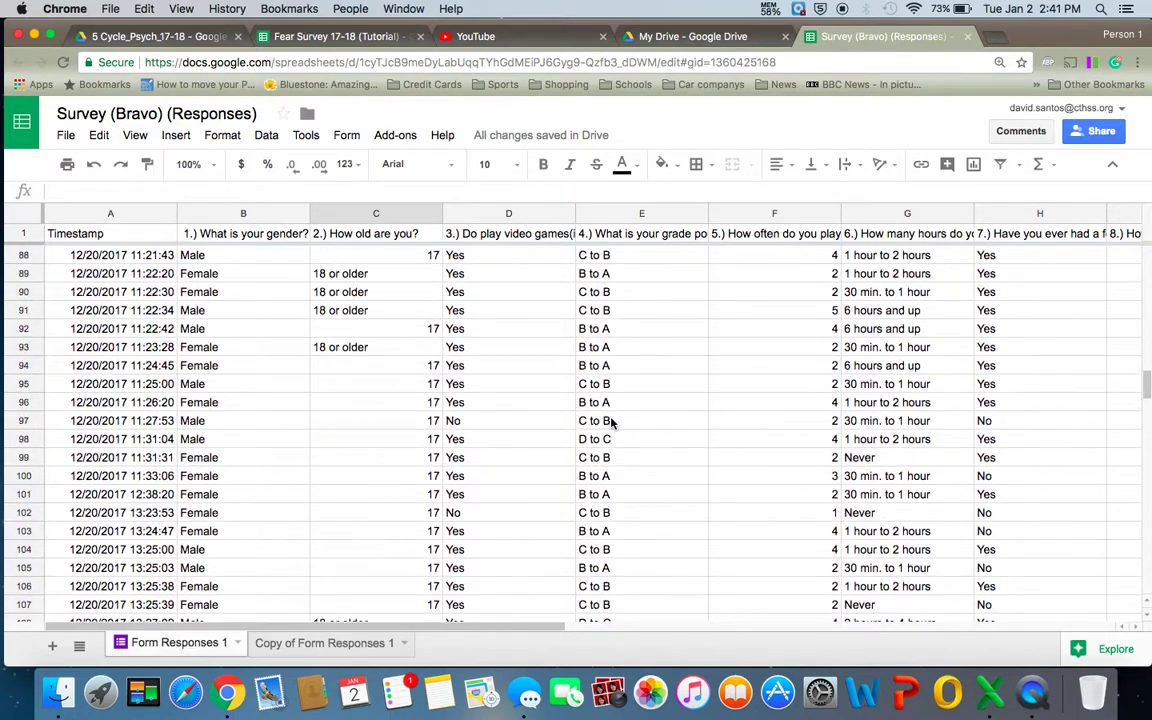
pyautogui.scroll(-13, 612, 423)
pyautogui.scroll(1, 612, 423)
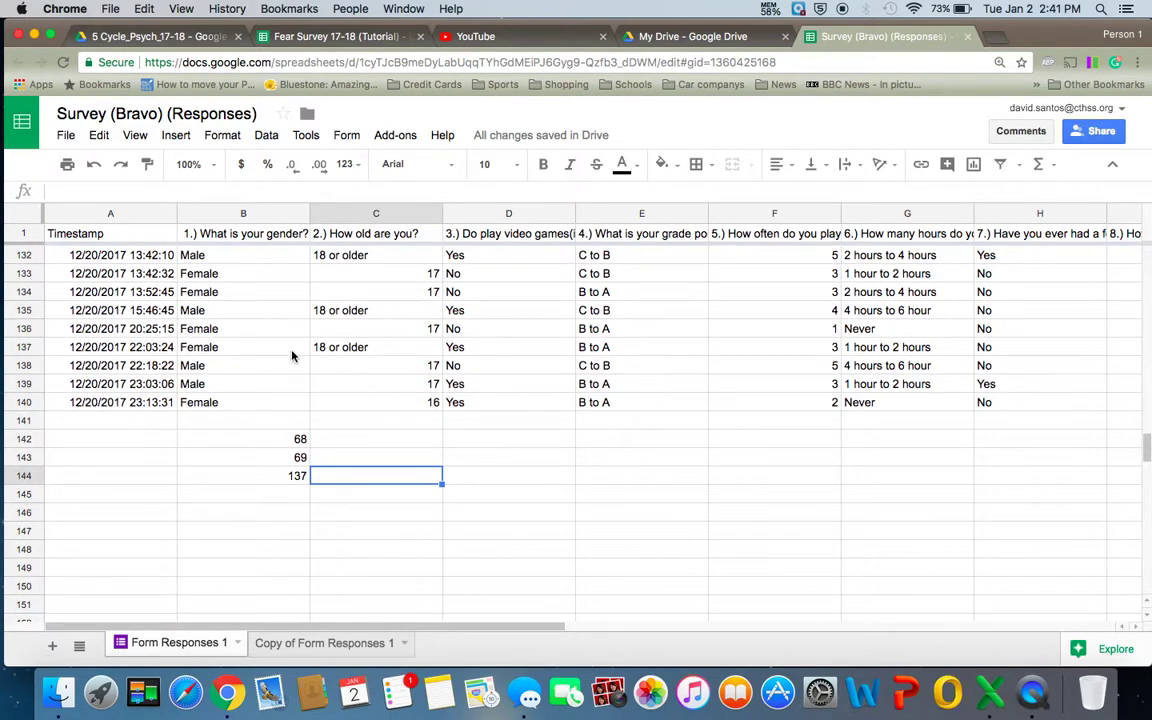
pyautogui.scroll(10, 255, 446)
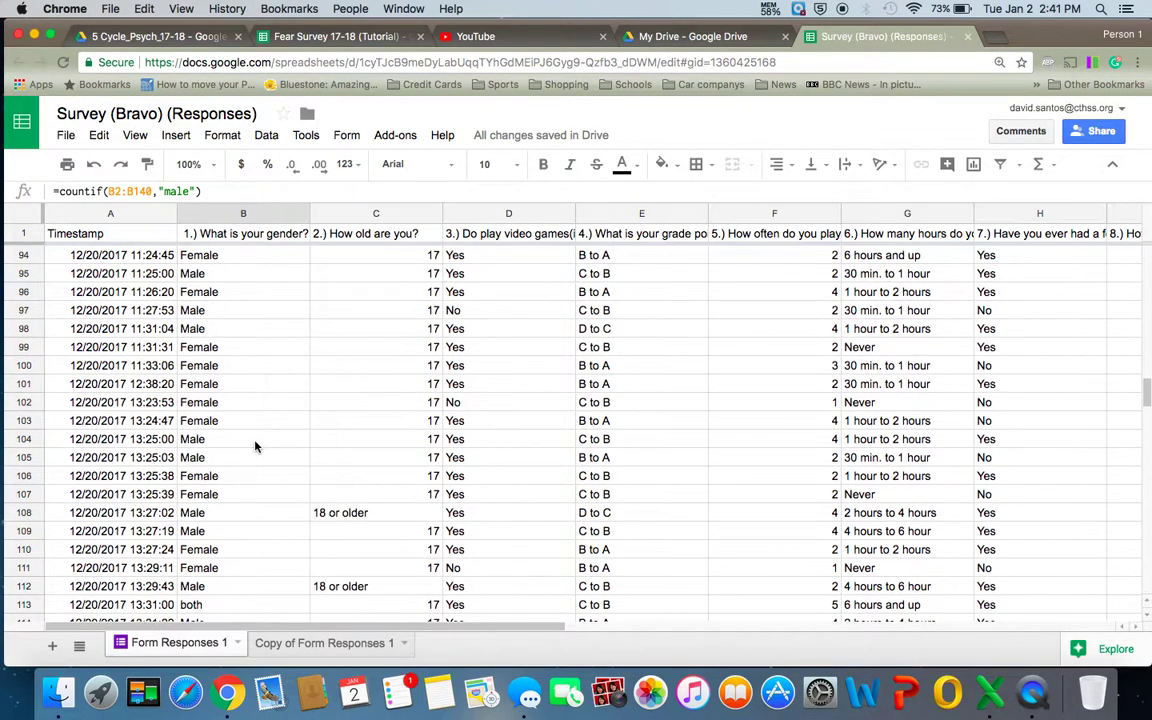
pyautogui.scroll(-10, 255, 446)
pyautogui.scroll(7, 255, 446)
pyautogui.scroll(-6, 255, 446)
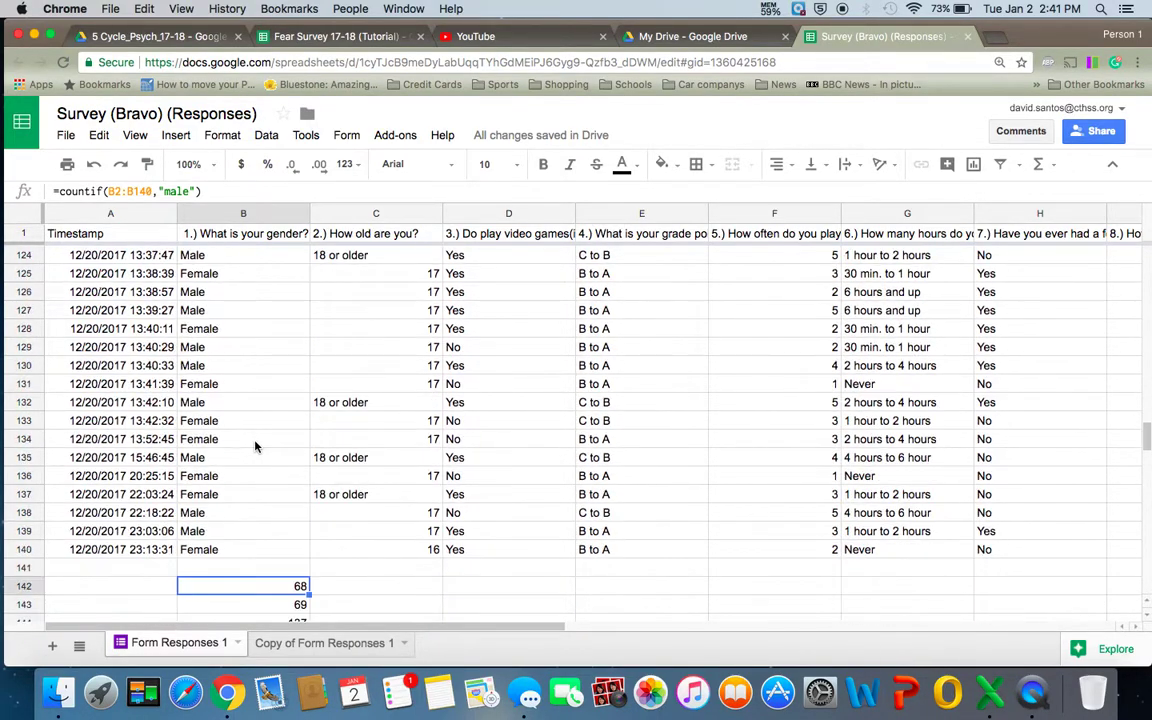
pyautogui.doubleClick(244, 439)
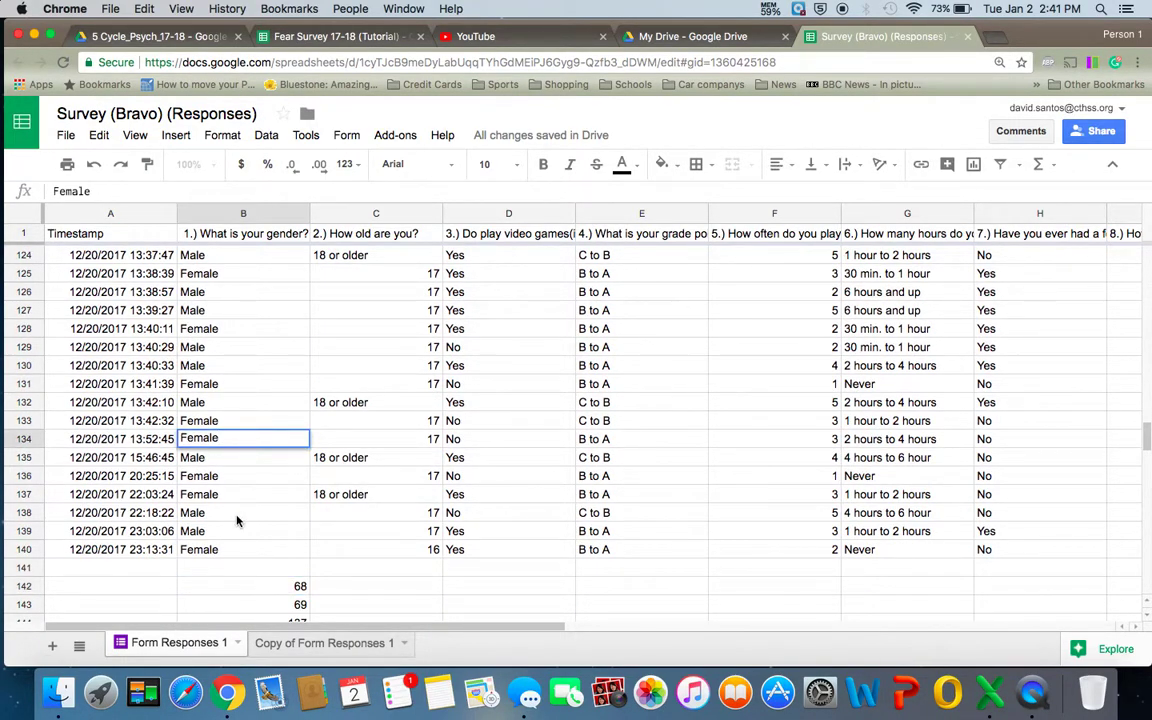
pyautogui.click(250, 312)
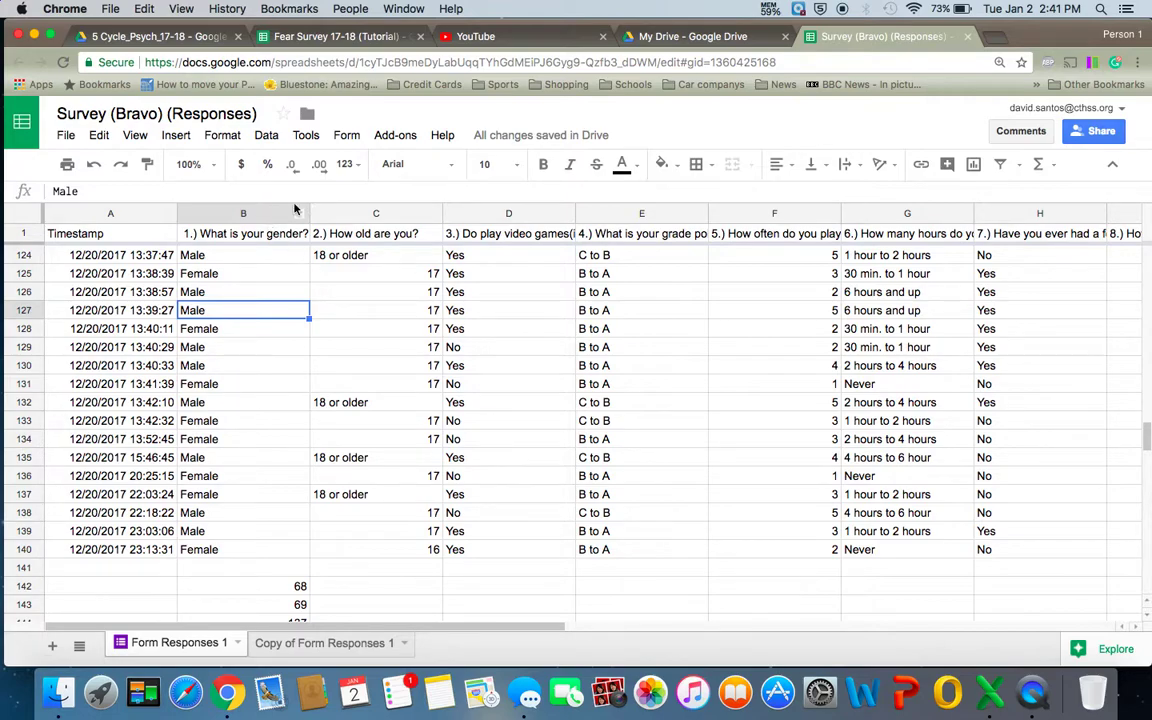
# - Try sorting the whole sheet A → Z by the gender column while the count formulas are still in it
pyautogui.rightClick(238, 218)
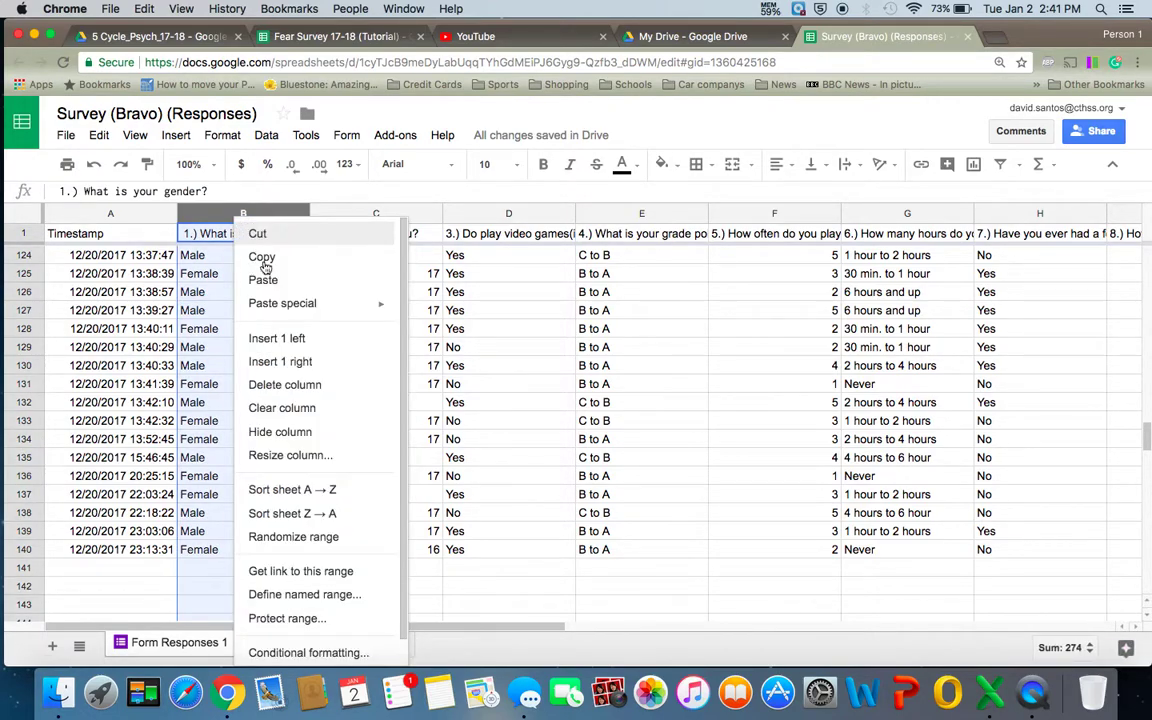
pyautogui.click(287, 490)
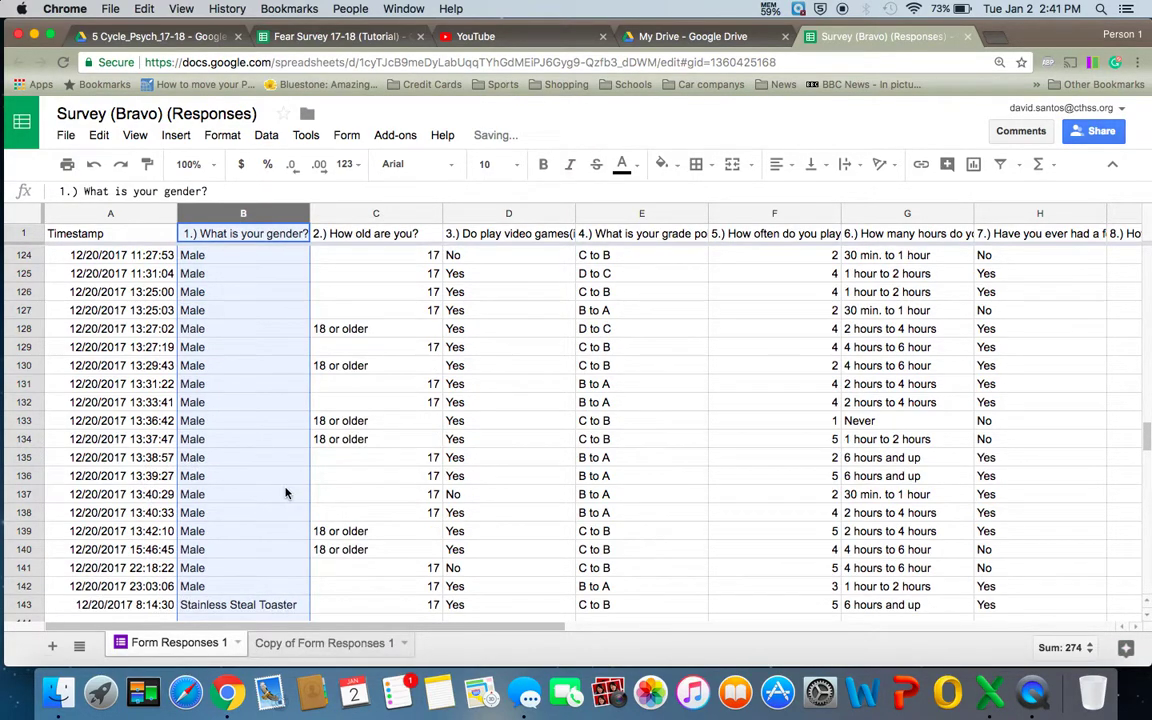
pyautogui.scroll(-3, 350, 483)
pyautogui.scroll(20, 352, 484)
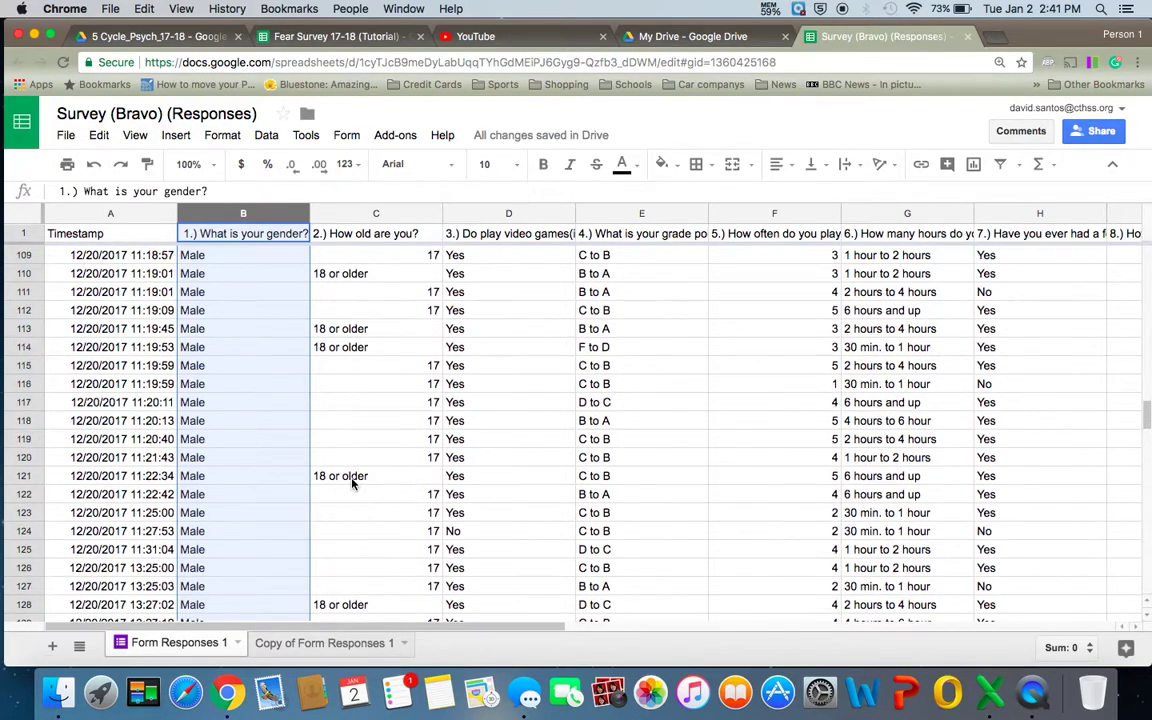
pyautogui.scroll(-16, 352, 484)
pyautogui.scroll(20, 352, 484)
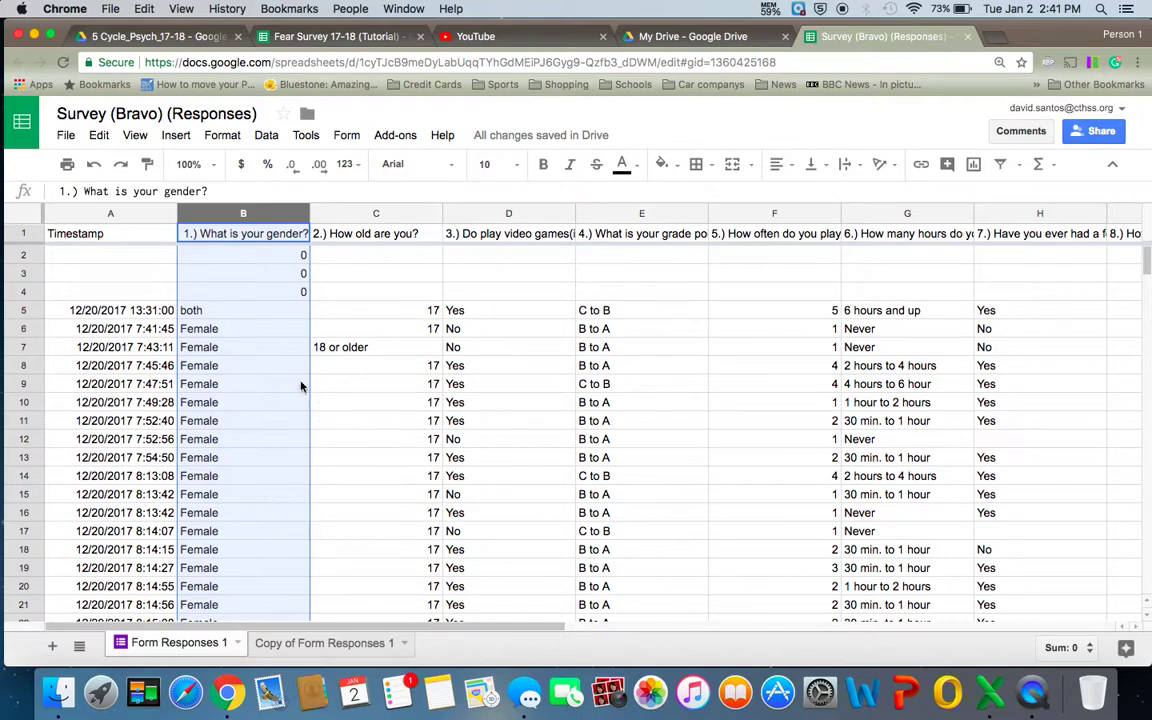
# - Clear the displaced male count formula in B2, and undo both that deletion and the sheet sort
pyautogui.click(295, 291)
pyautogui.click(258, 256)
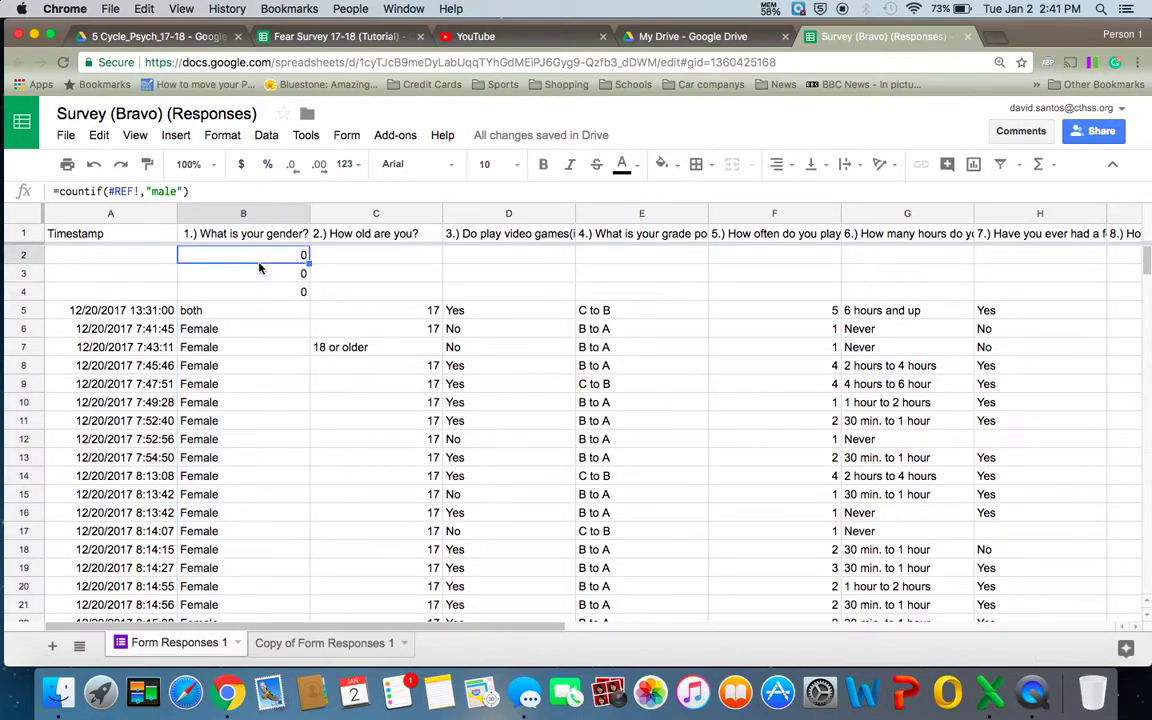
pyautogui.press('Delete')
pyautogui.press('Down')
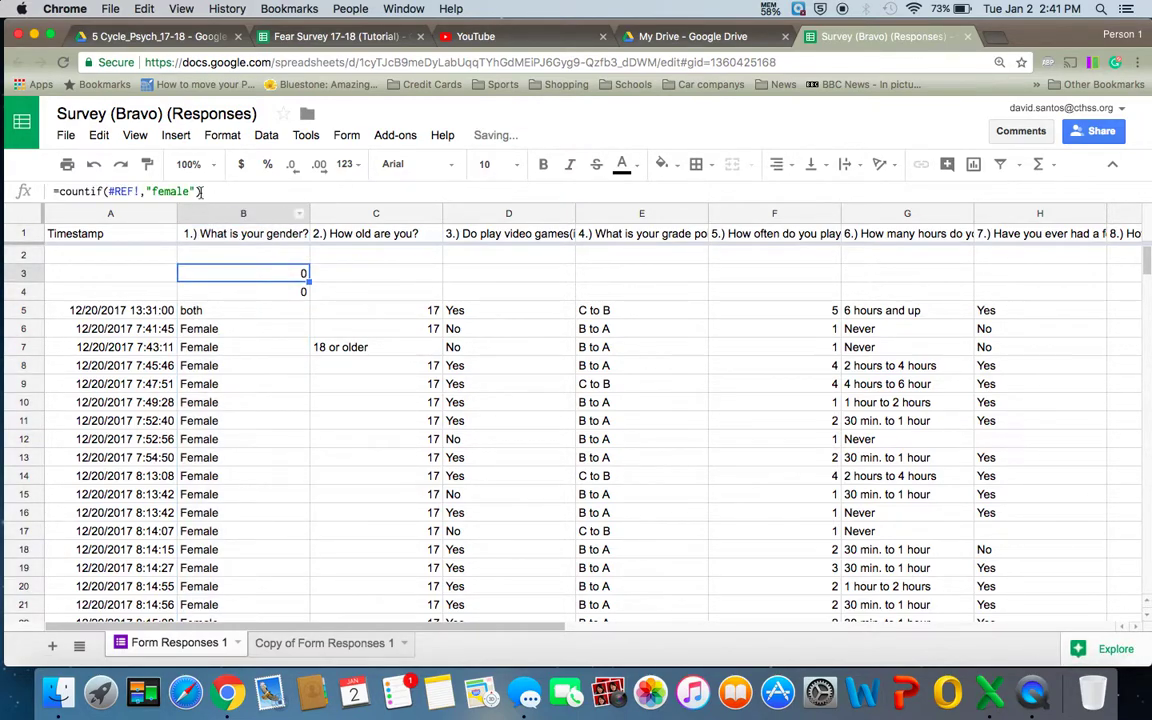
pyautogui.click(98, 164)
pyautogui.click(98, 164)
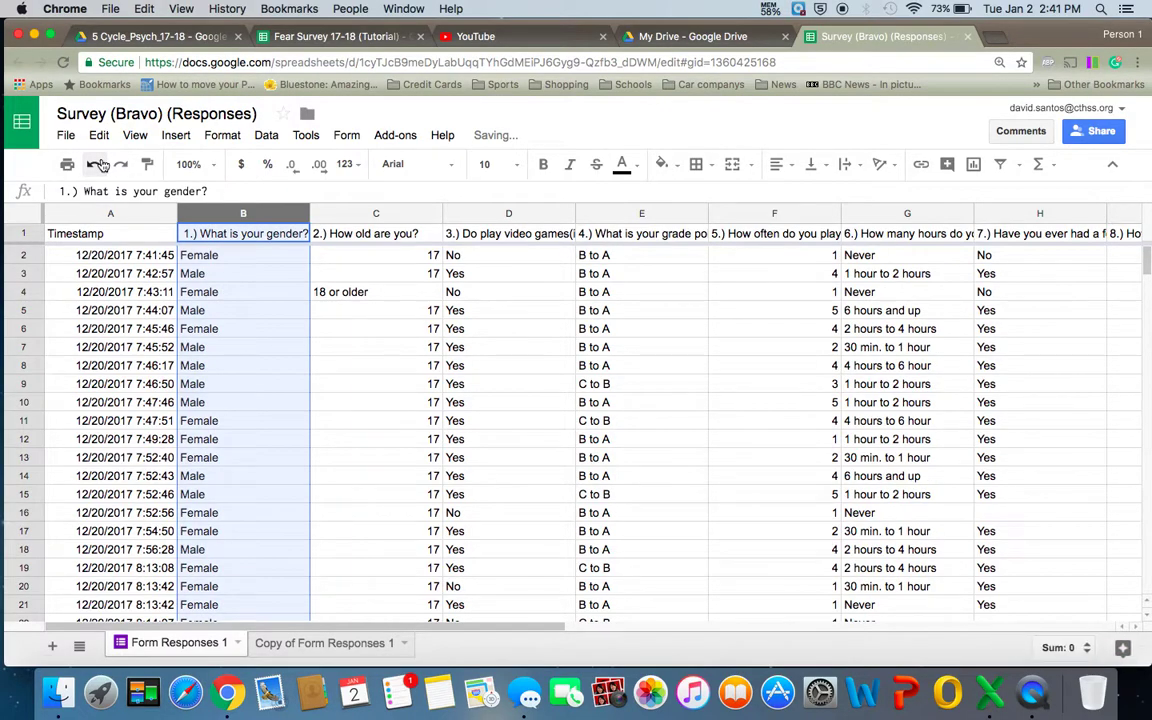
# - Delete the male, female and combined count formulas from B142, B143 and B144
pyautogui.scroll(-20, 228, 437)
pyautogui.scroll(-15, 228, 437)
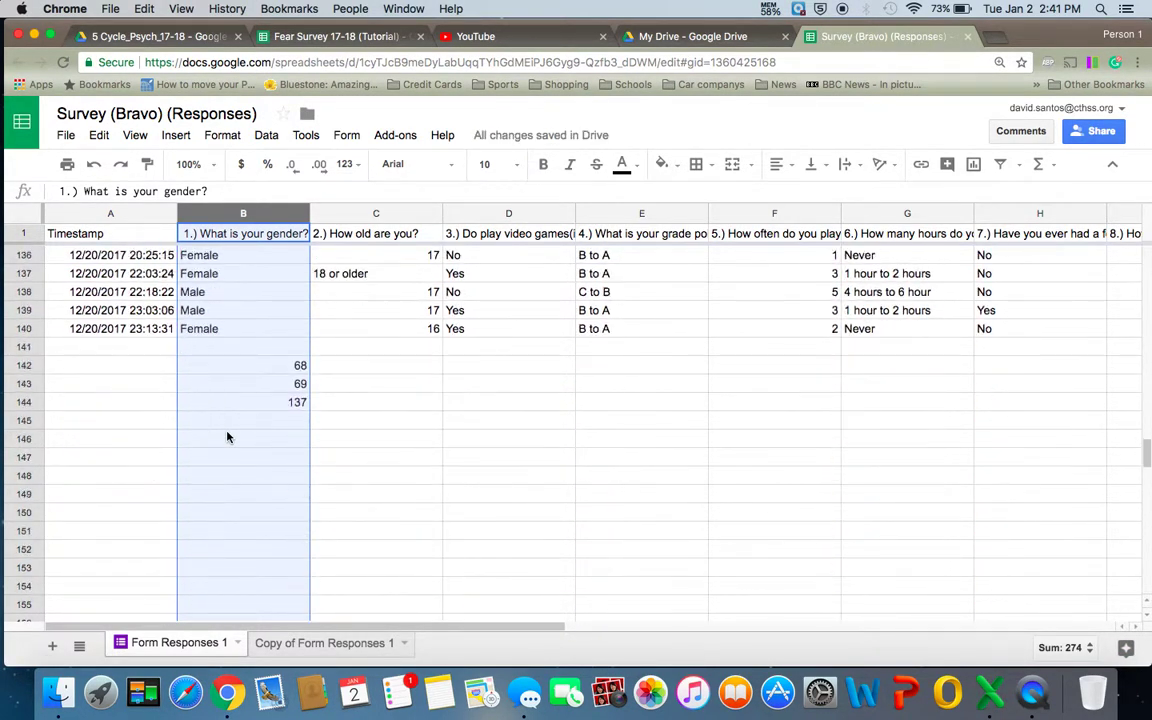
pyautogui.scroll(2, 240, 410)
pyautogui.click(268, 366)
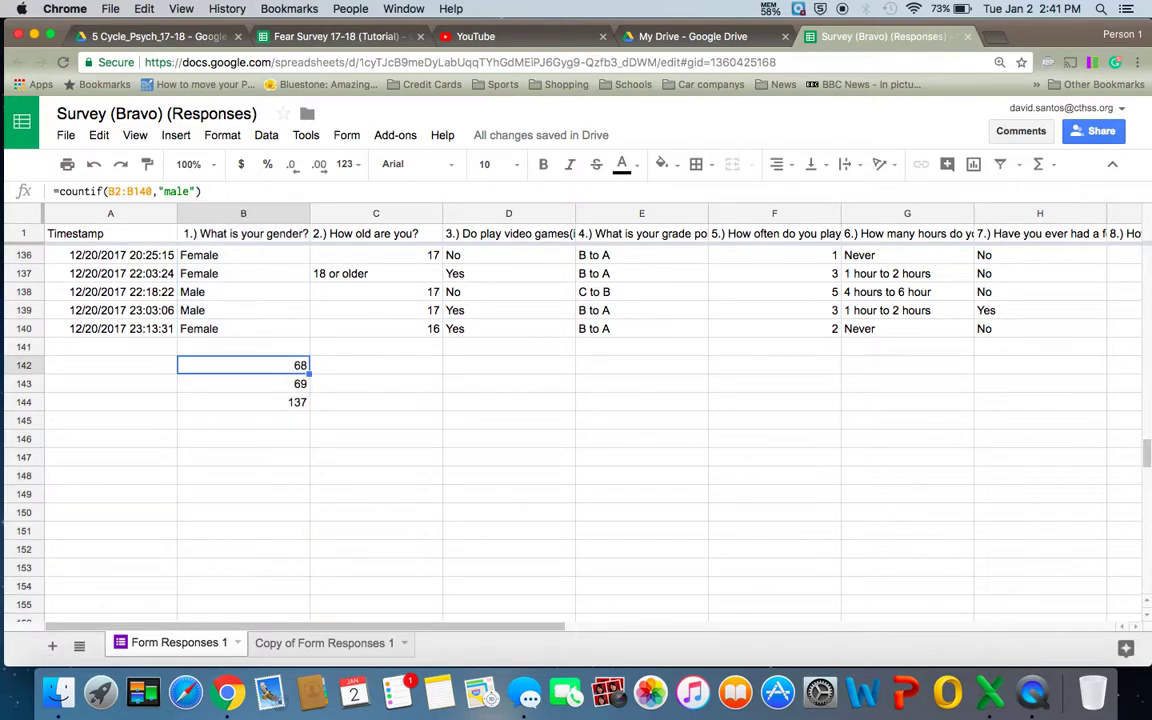
pyautogui.press('BackSpace')
pyautogui.press('Down')
pyautogui.press('BackSpace')
pyautogui.press('Down')
pyautogui.press('BackSpace')
pyautogui.press('Up')
# - Sort the whole sheet A → Z by the gender column
pyautogui.scroll(10, 268, 336)
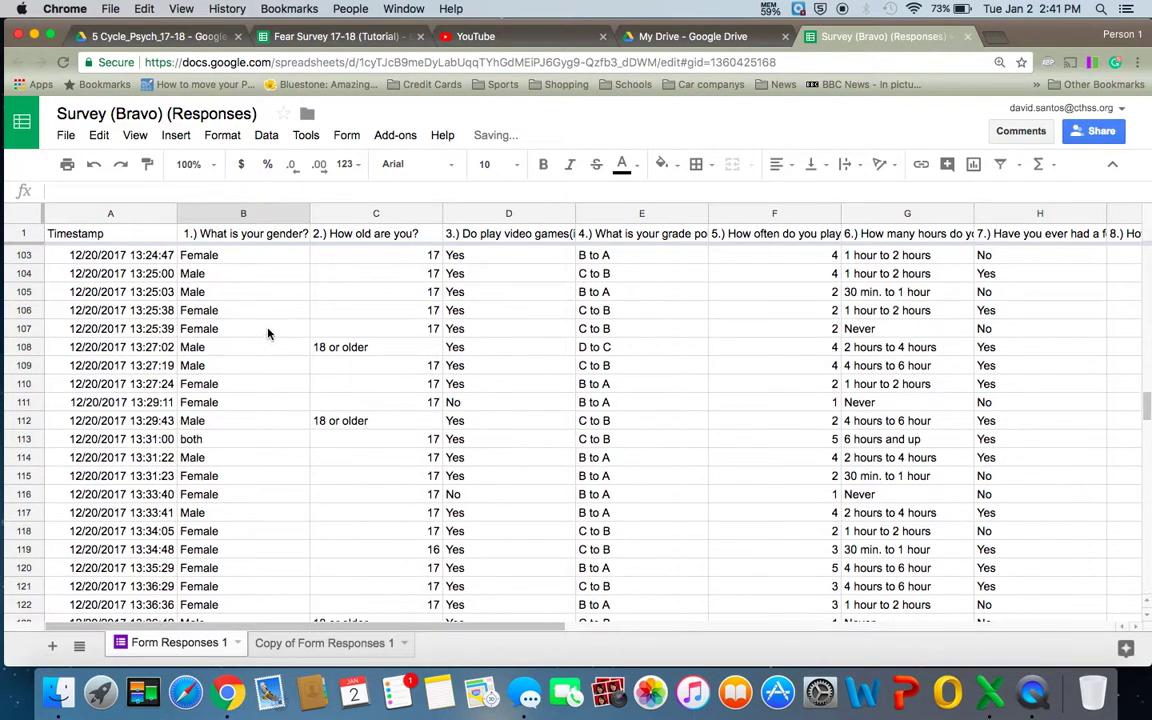
pyautogui.click(244, 213)
pyautogui.rightClick(256, 215)
pyautogui.moveTo(308, 308)
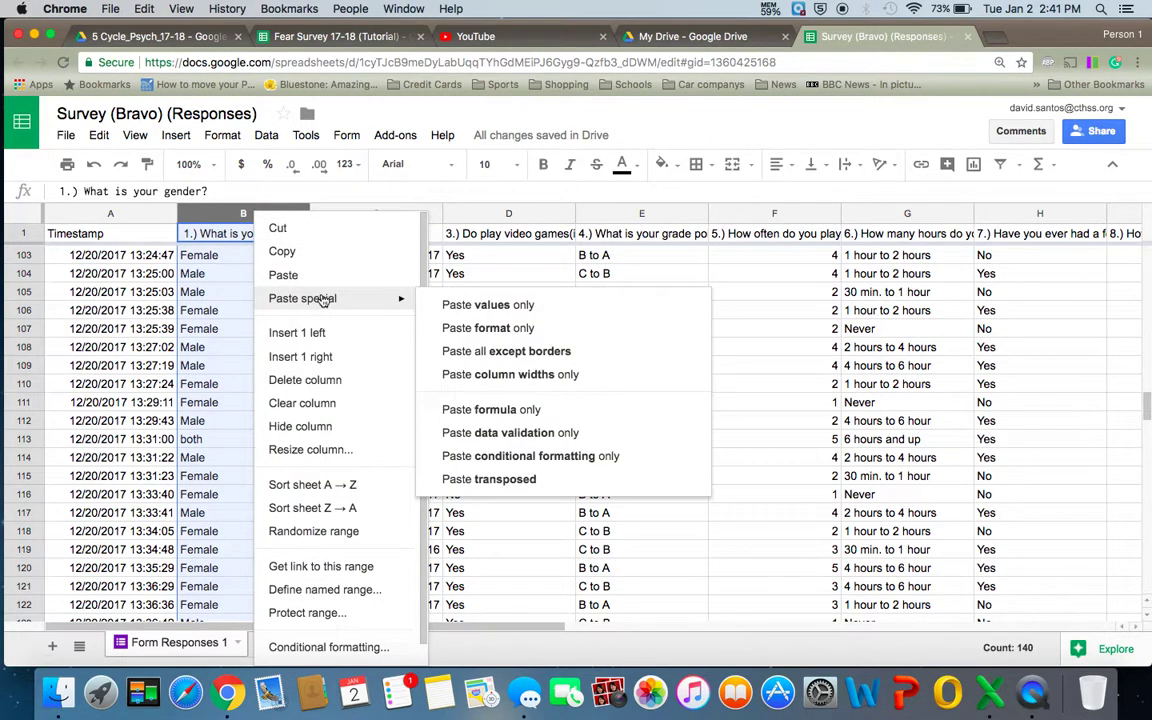
pyautogui.click(312, 484)
# - Review the sorted gender answers and select the "both" entry in B2
pyautogui.scroll(-20, 251, 472)
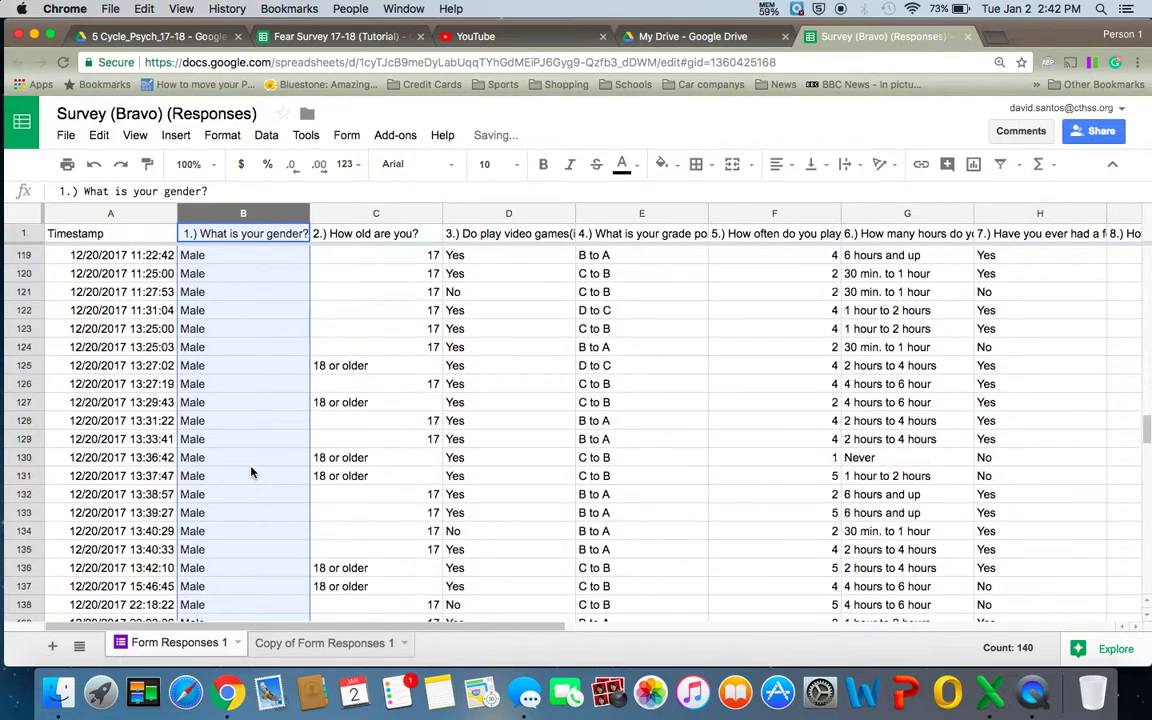
pyautogui.scroll(18, 251, 472)
pyautogui.scroll(20, 251, 472)
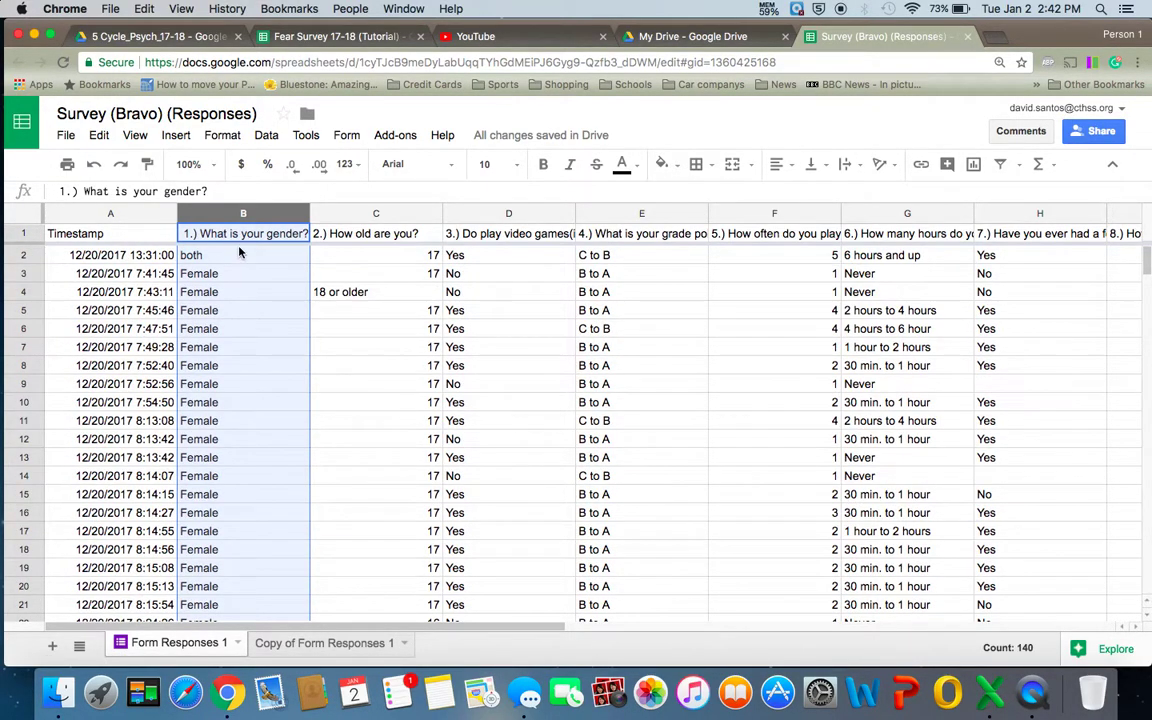
pyautogui.click(239, 245)
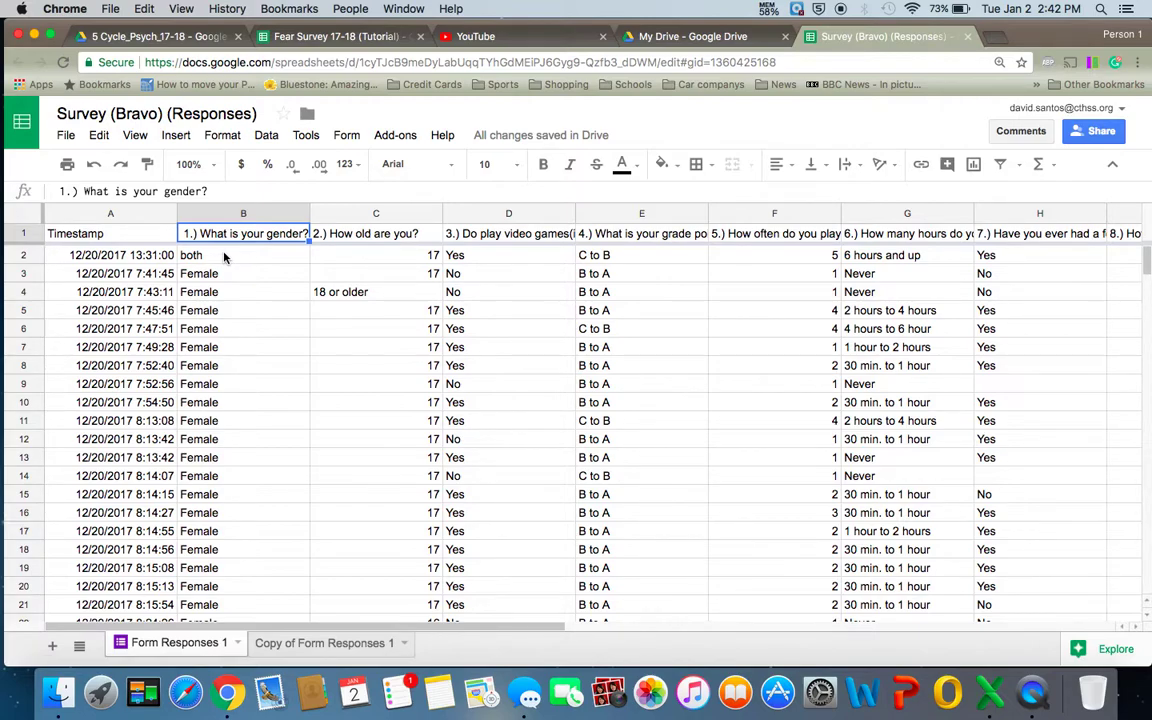
pyautogui.click(224, 257)
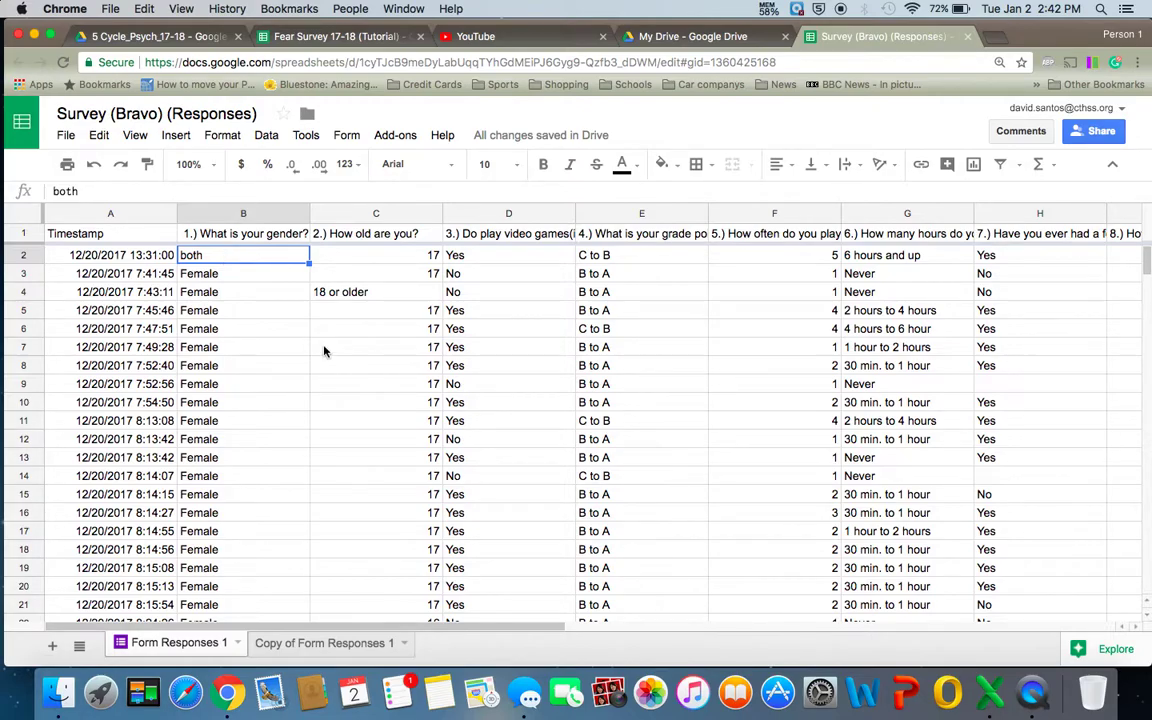
# - Review the gender column of the sorted sheet from the first response to the last, including where female answers change to male
pyautogui.scroll(-20, 324, 350)
pyautogui.scroll(-20, 324, 350)
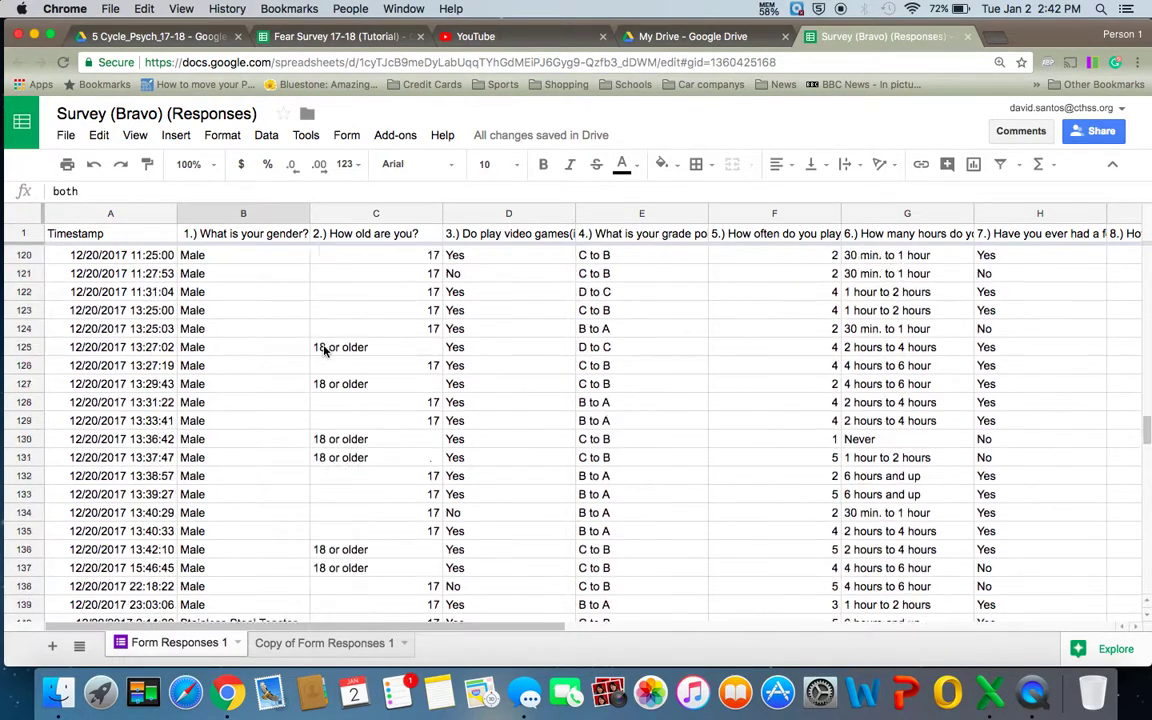
pyautogui.scroll(15, 324, 350)
pyautogui.scroll(4, 324, 350)
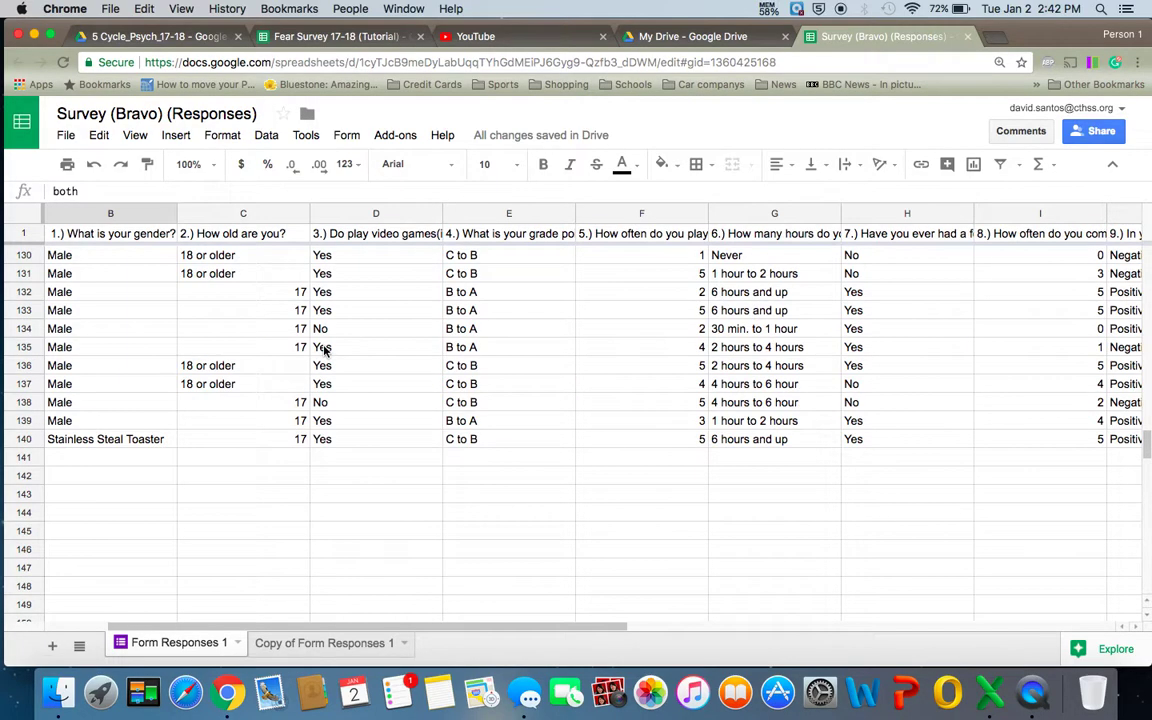
pyautogui.scroll(1, 400, 476)
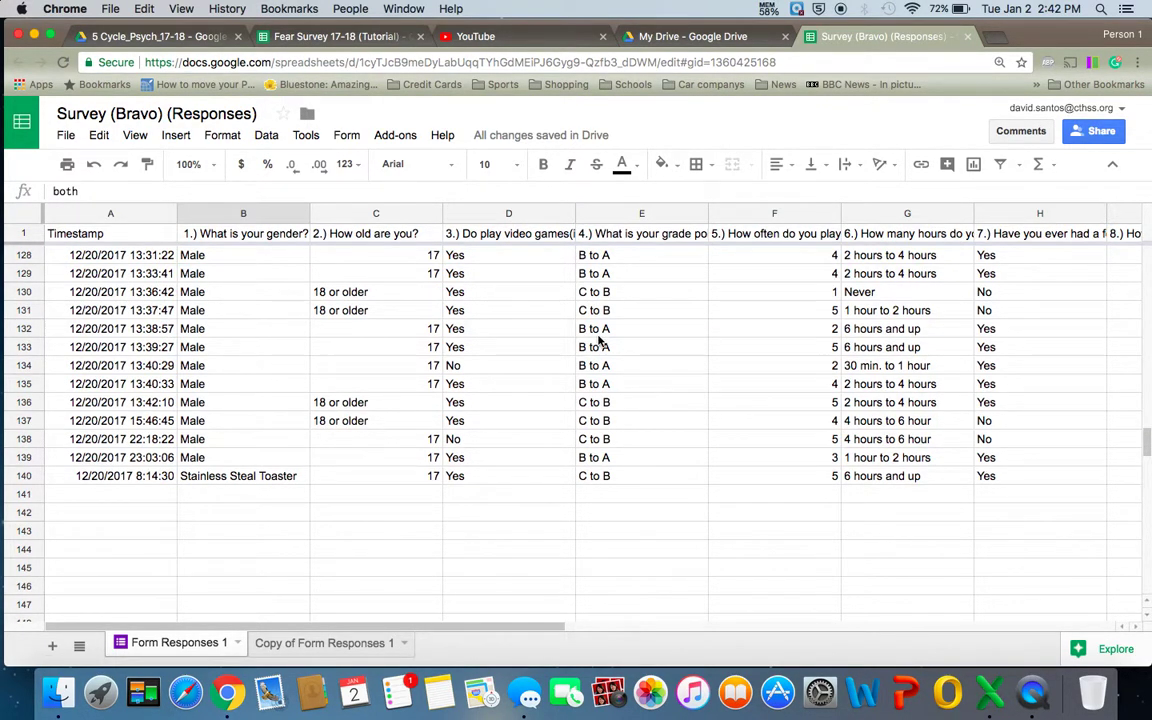
pyautogui.scroll(10, 600, 343)
pyautogui.scroll(10, 614, 371)
pyautogui.scroll(-20, 614, 371)
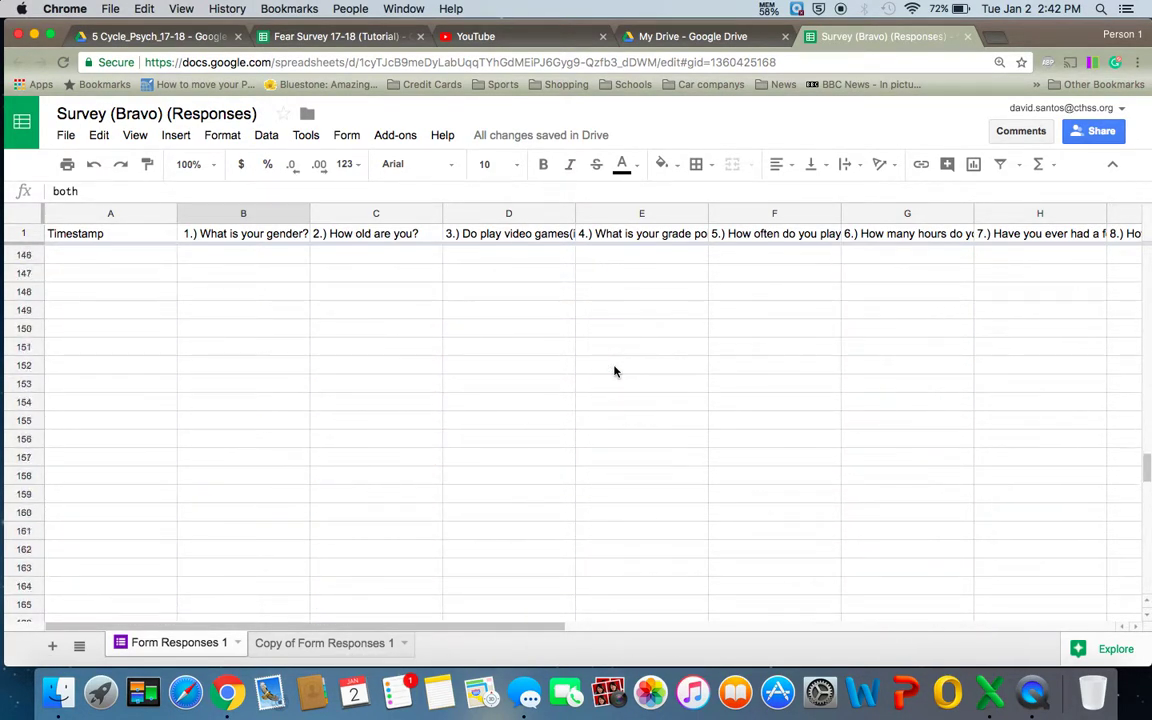
pyautogui.scroll(11, 614, 371)
pyautogui.scroll(13, 341, 460)
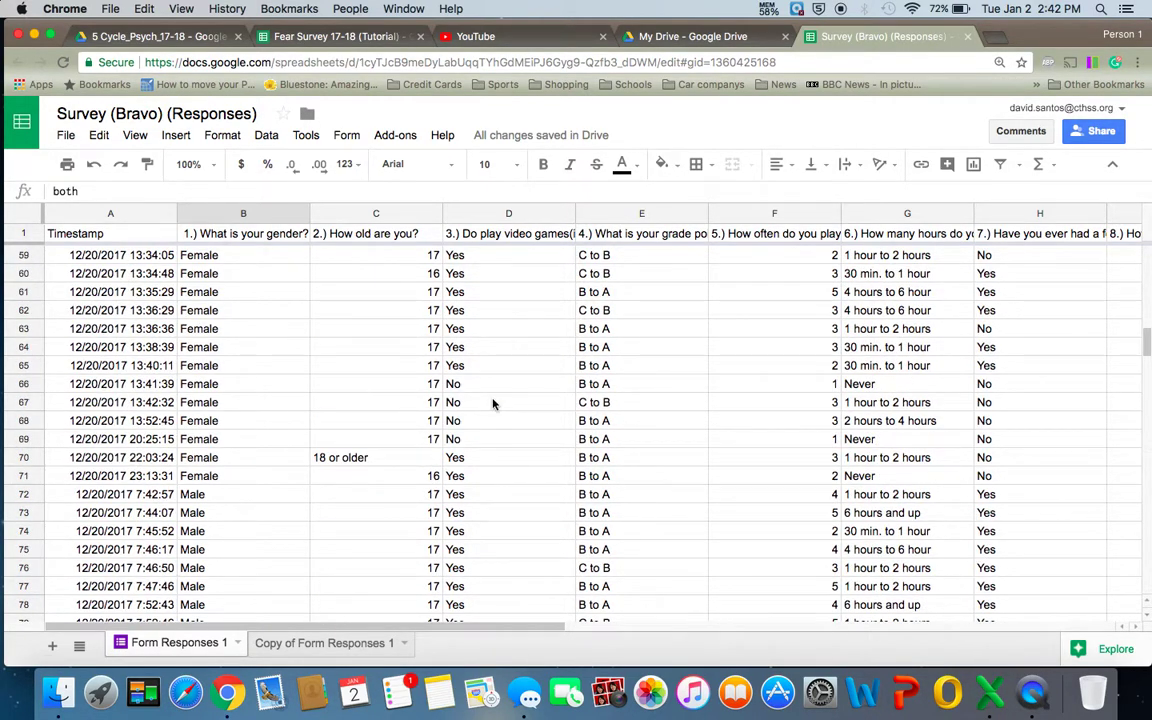
pyautogui.scroll(1, 287, 353)
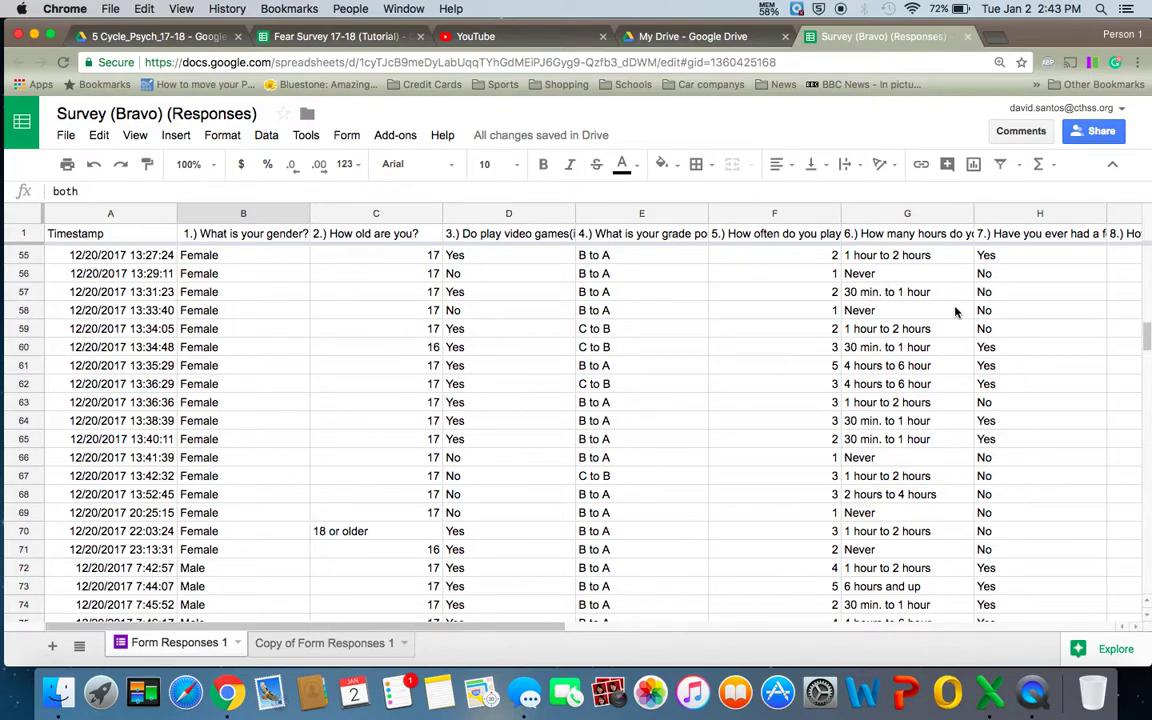
pyautogui.click(533, 347)
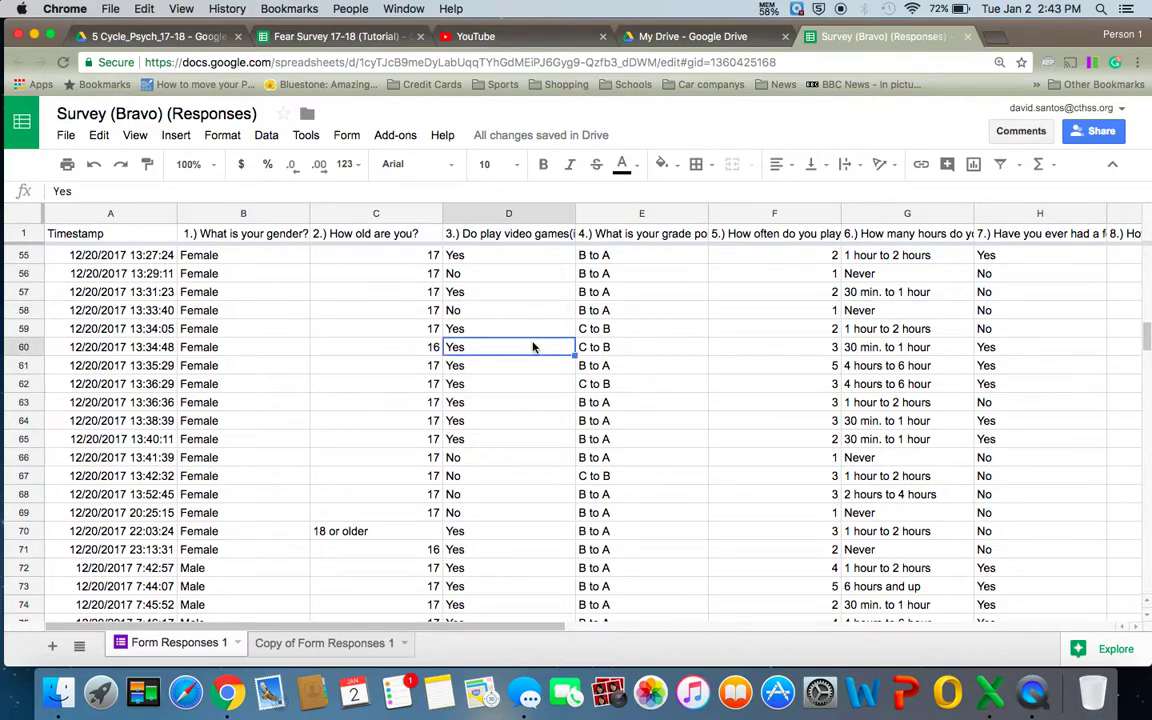
pyautogui.click(296, 332)
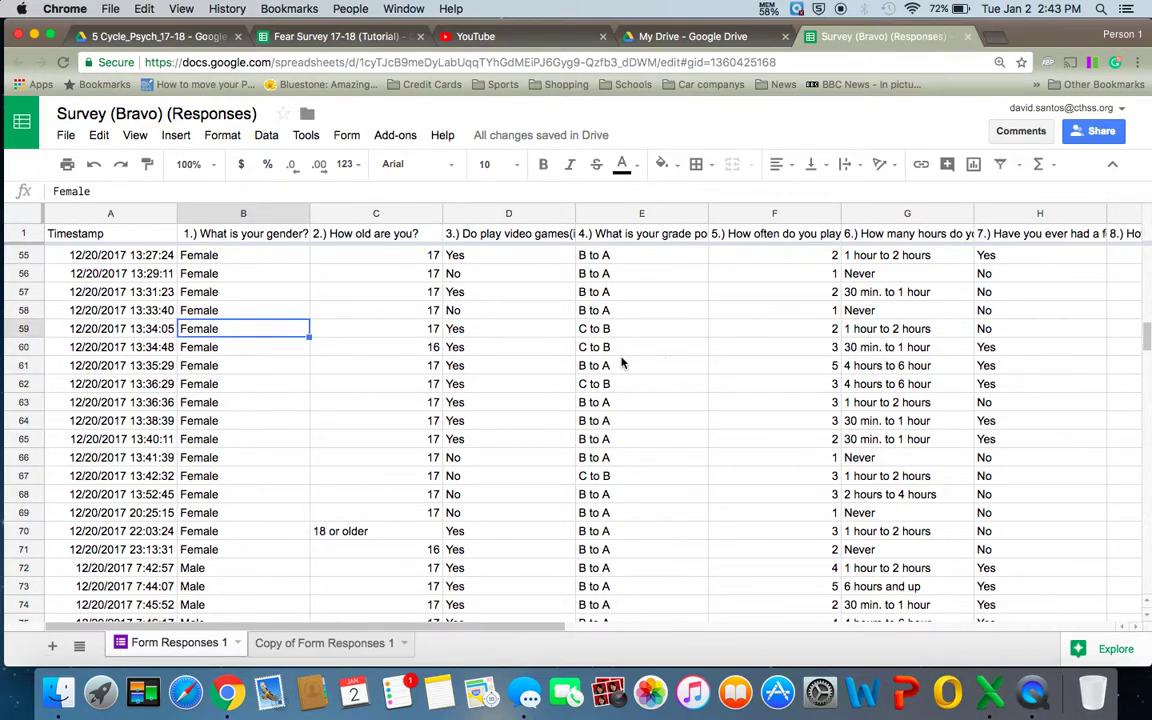
# - Sort the whole sheet A → Z by the "Do play video games" column
pyautogui.scroll(-5, 500, 310)
pyautogui.scroll(15, 500, 300)
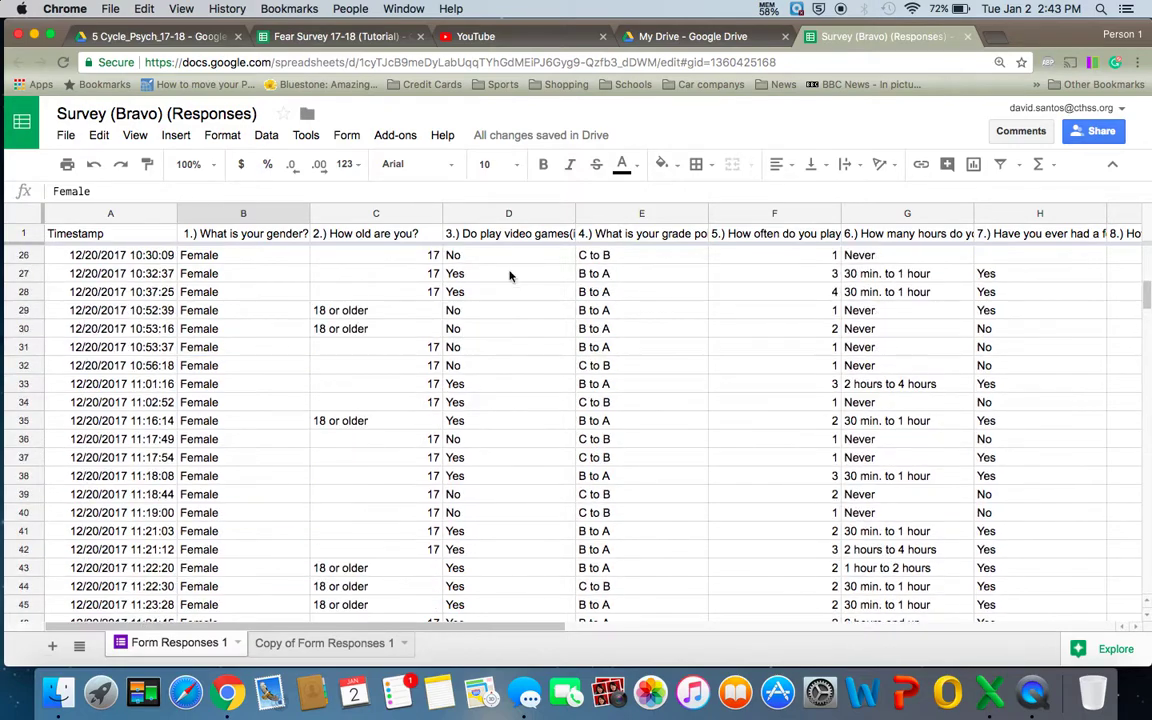
pyautogui.rightClick(525, 217)
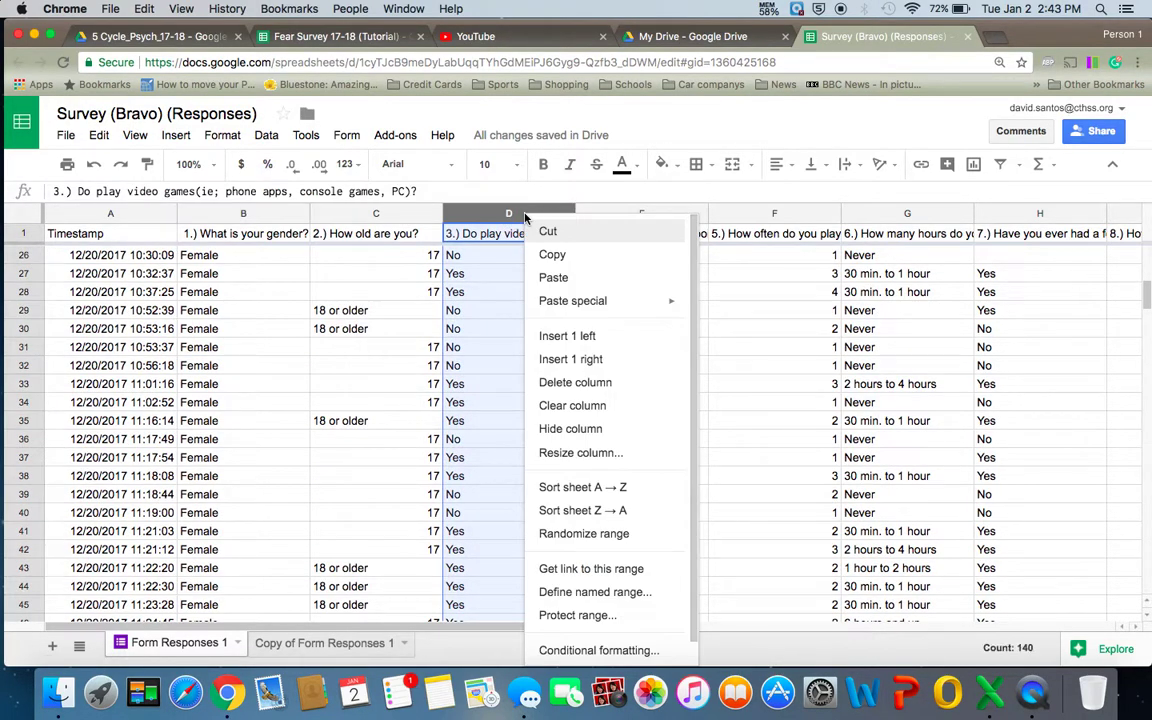
pyautogui.click(583, 487)
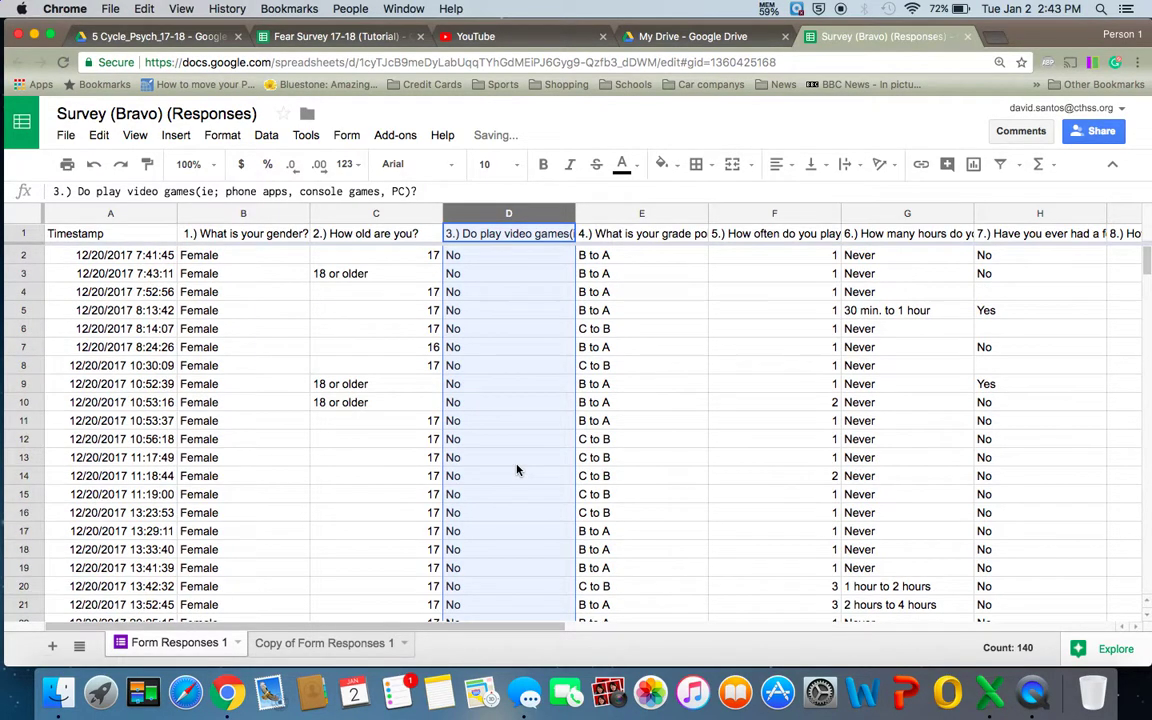
# - Examine the sorted video game answers from the first response down to the last filled row
pyautogui.scroll(-20, 517, 470)
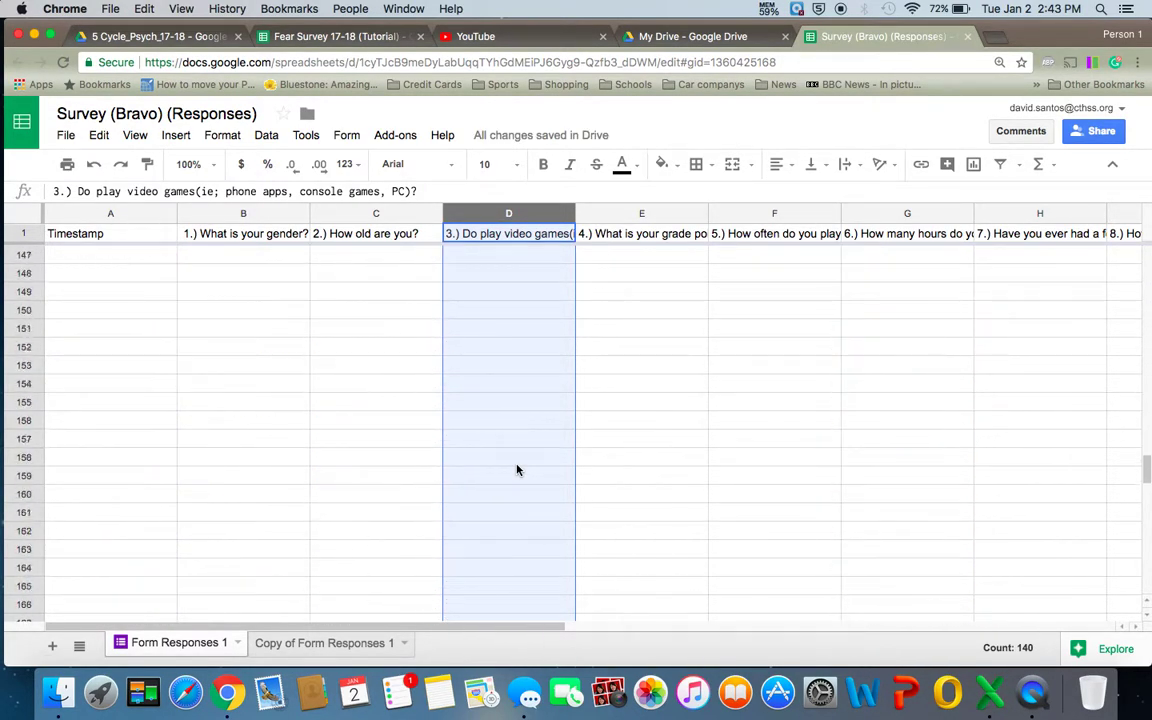
pyautogui.scroll(5, 517, 470)
pyautogui.scroll(20, 517, 470)
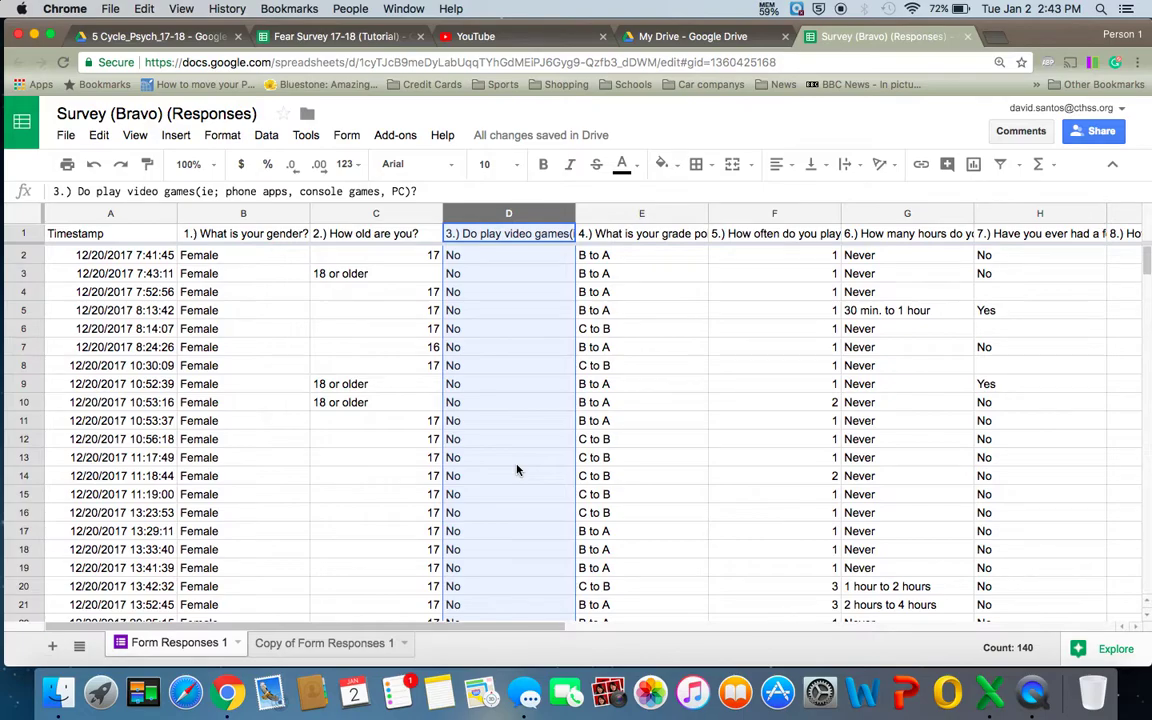
pyautogui.scroll(-10, 517, 470)
pyautogui.scroll(8, 517, 470)
pyautogui.scroll(-19, 517, 470)
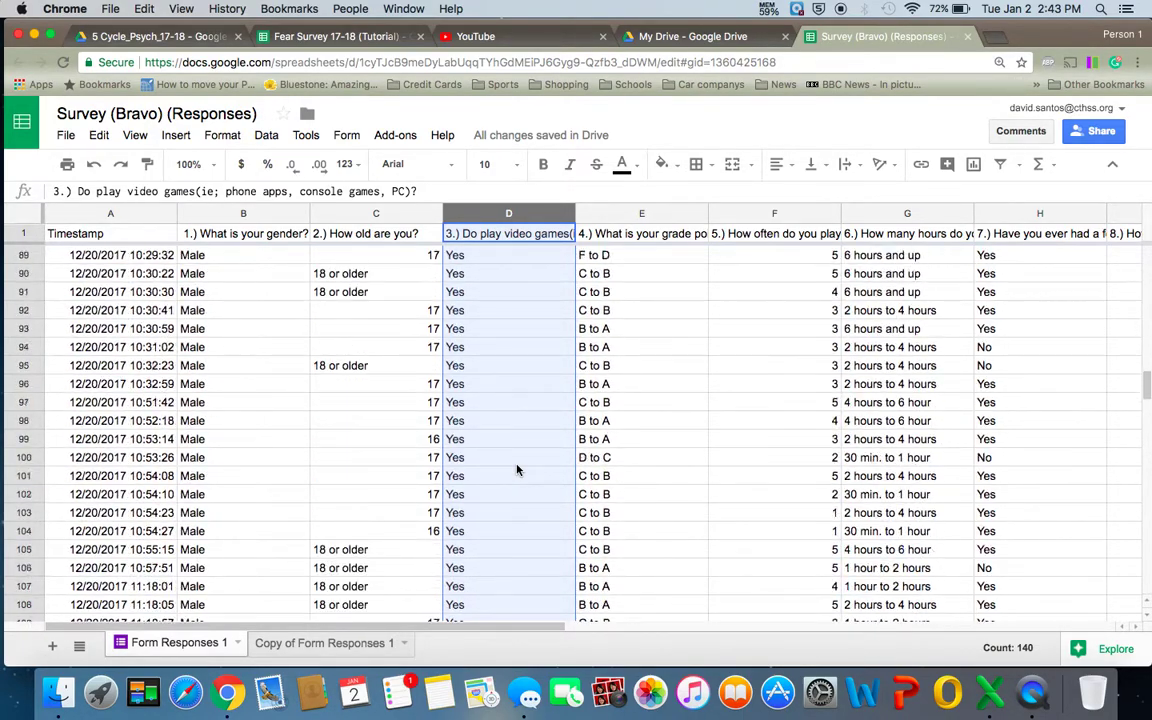
pyautogui.scroll(-5, 517, 470)
pyautogui.scroll(2, 517, 470)
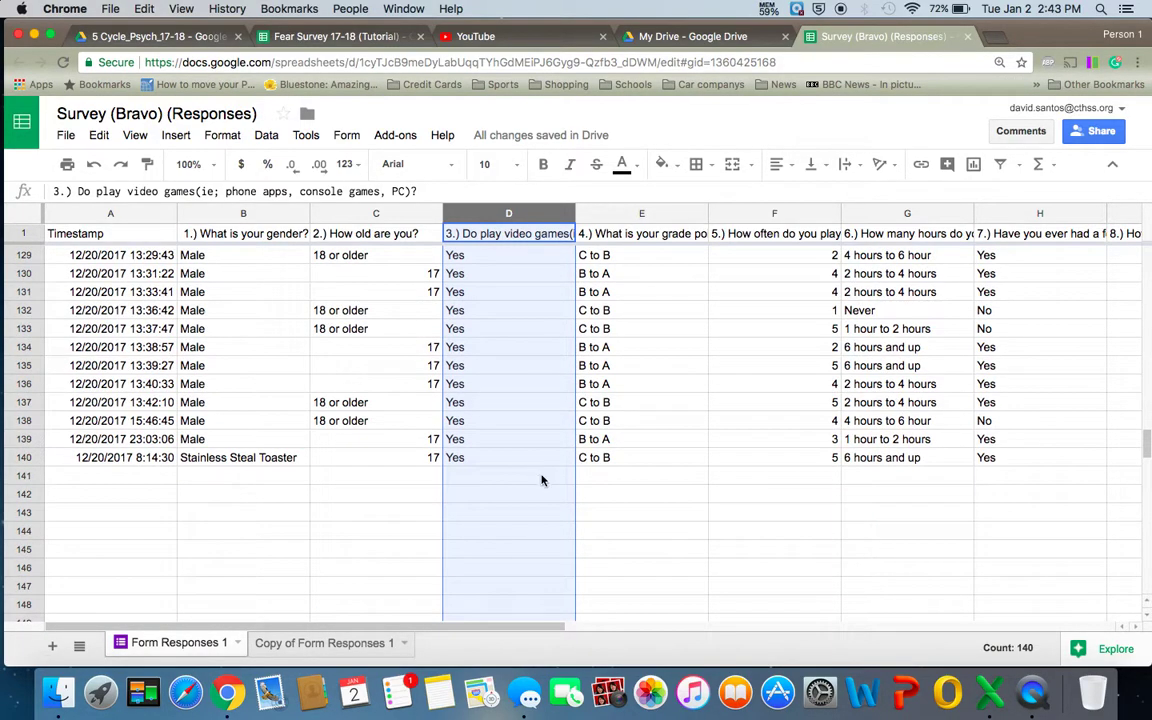
# - Start a COUNTIF formula in E142, below the grade point answers
pyautogui.click(586, 494)
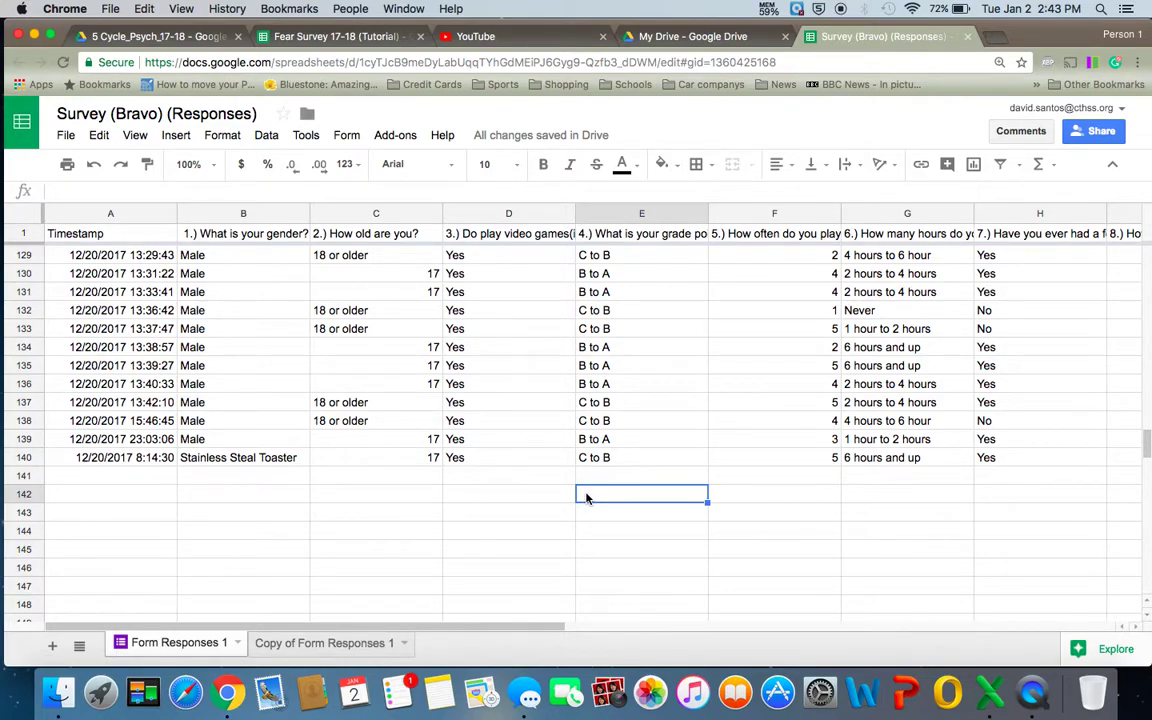
pyautogui.scroll(20, 507, 361)
pyautogui.scroll(-20, 507, 361)
pyautogui.write('=')
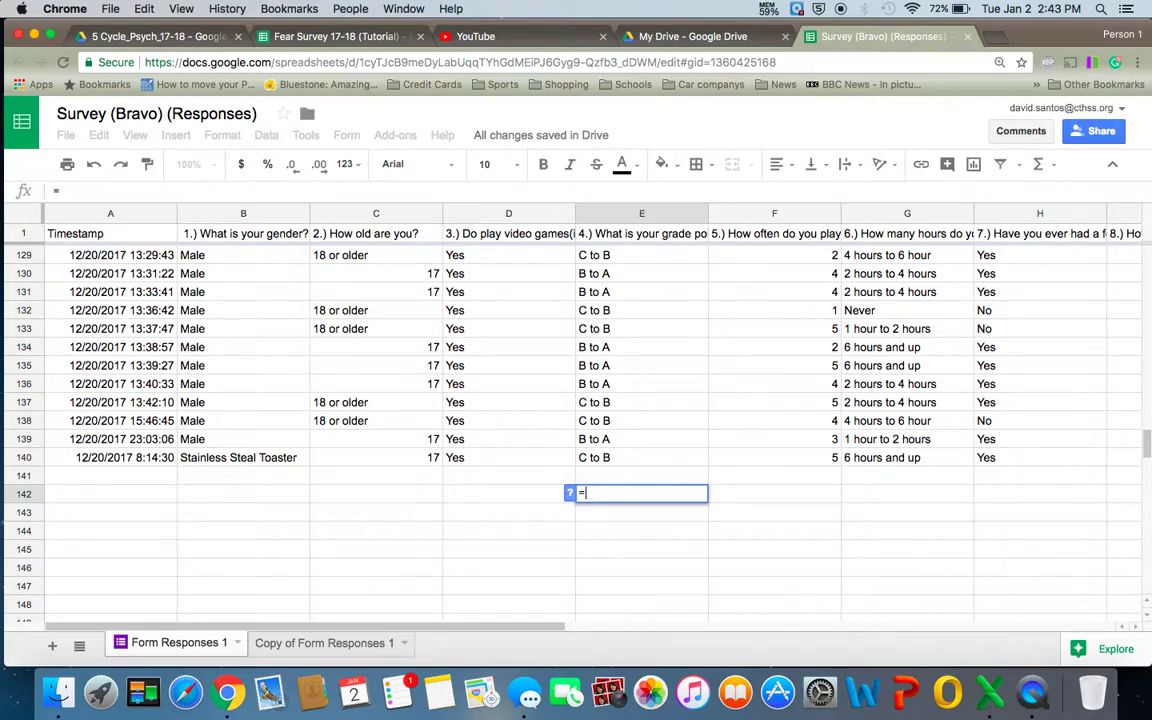
pyautogui.write('countif')
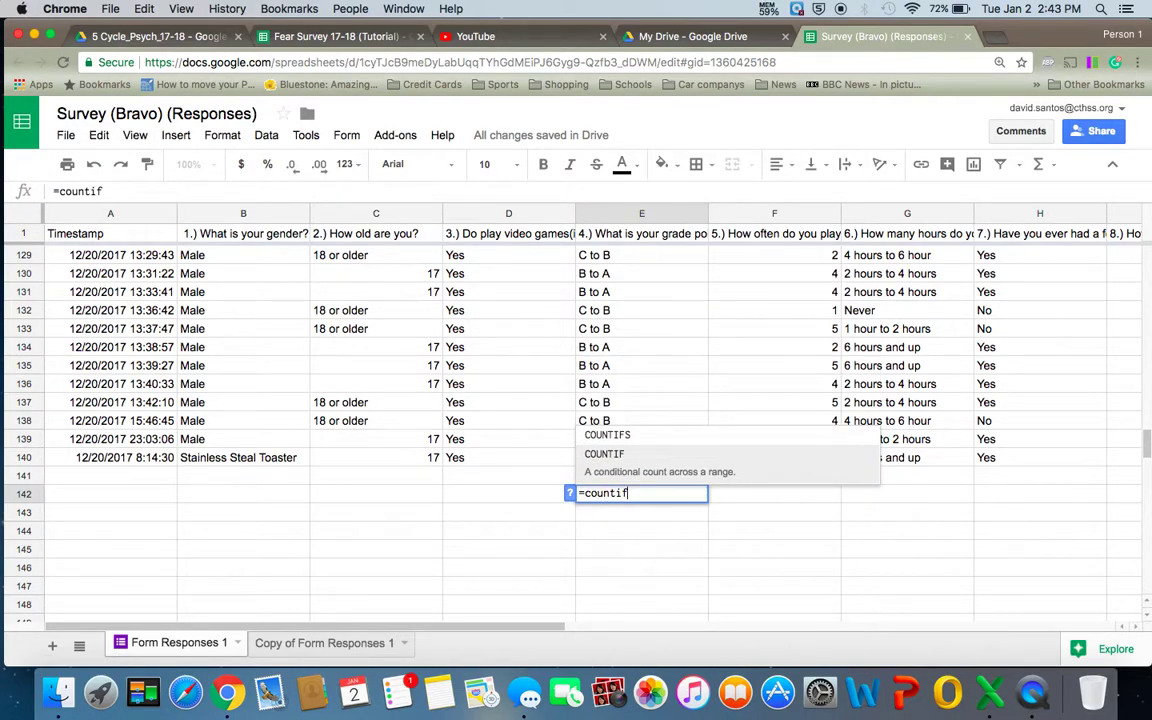
# - Look through the grade point answers in column E to check the rows and wording the open formula has to cover
pyautogui.scroll(7, 645, 288)
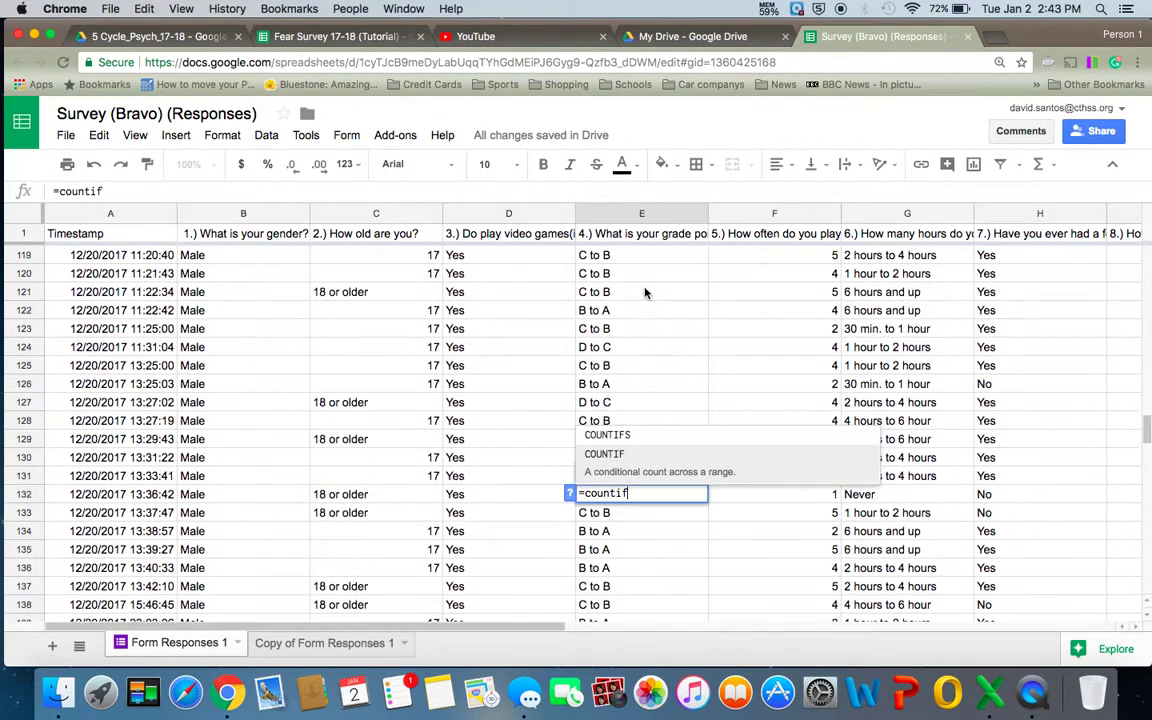
pyautogui.scroll(6, 645, 292)
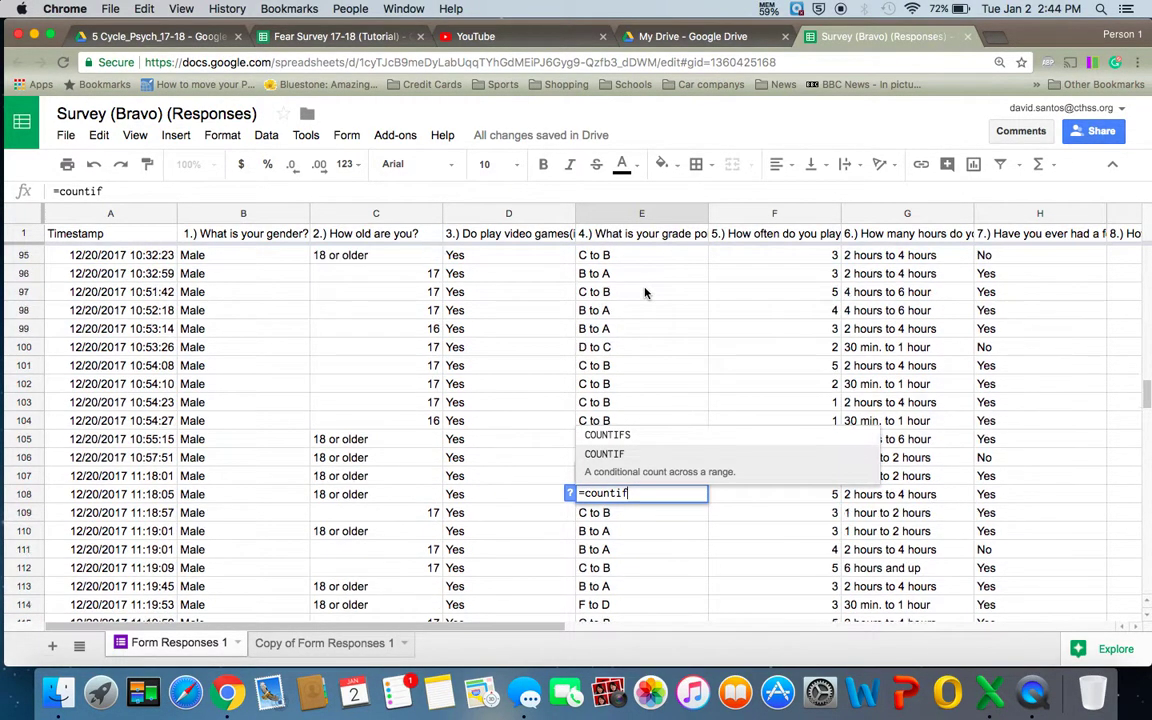
pyautogui.scroll(2, 645, 292)
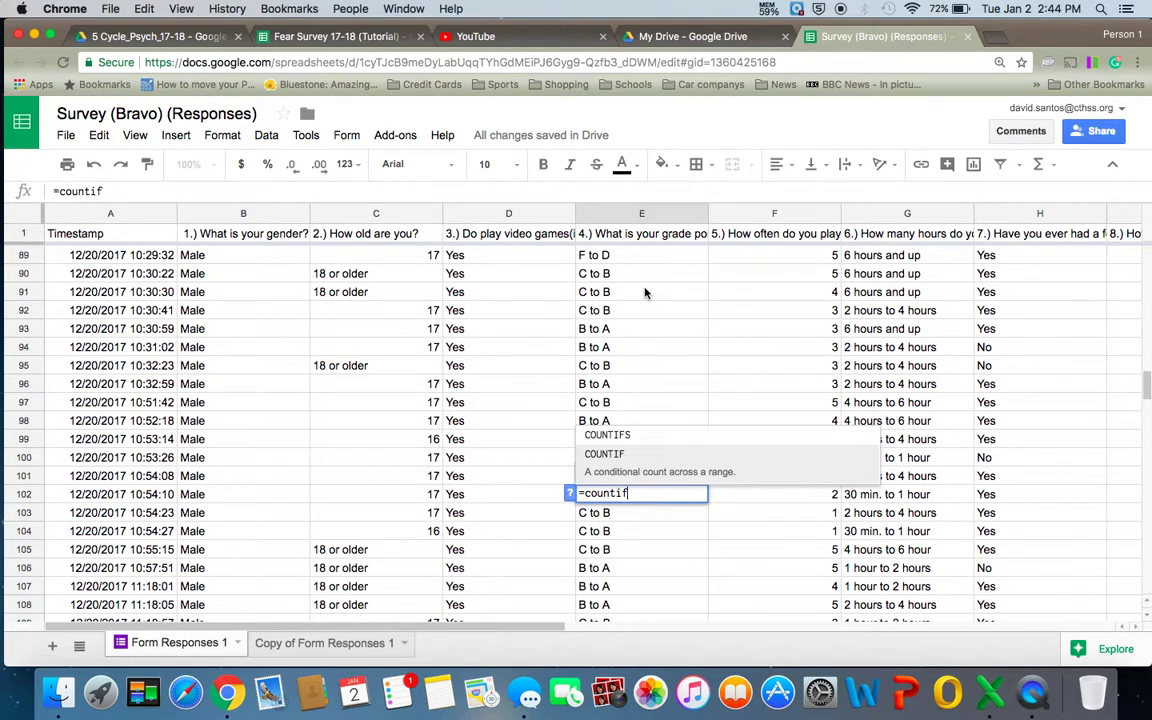
pyautogui.scroll(20, 645, 305)
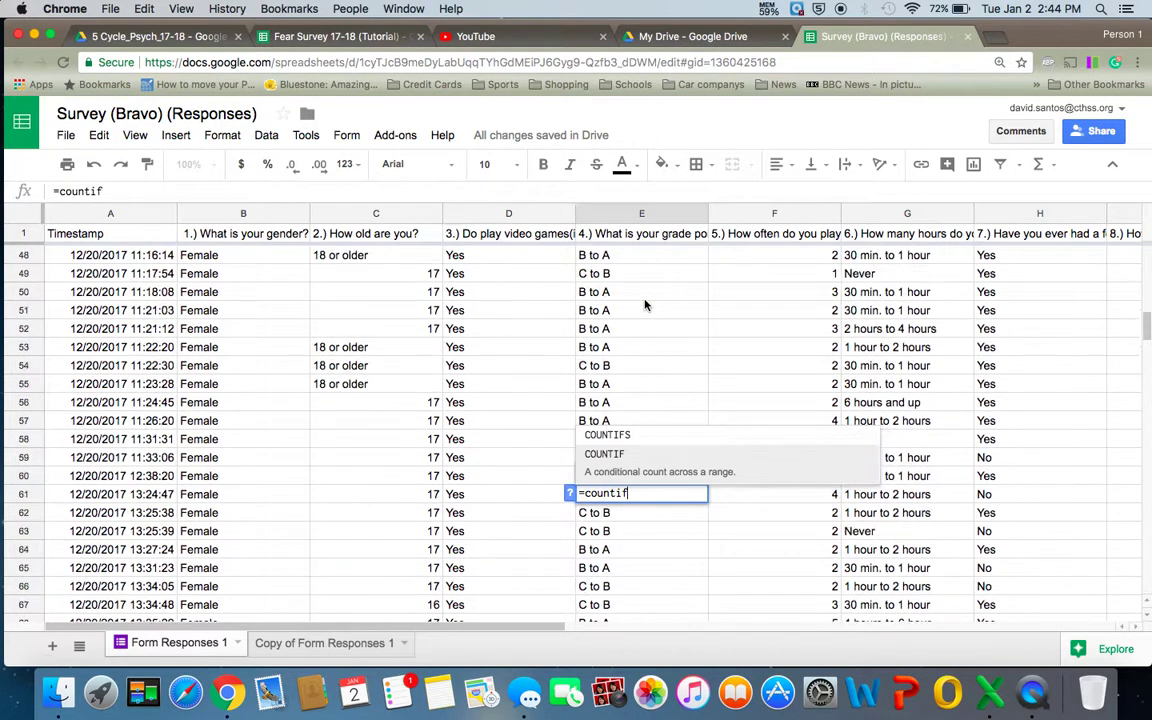
pyautogui.scroll(3, 645, 305)
pyautogui.scroll(-10, 645, 305)
pyautogui.scroll(10, 645, 305)
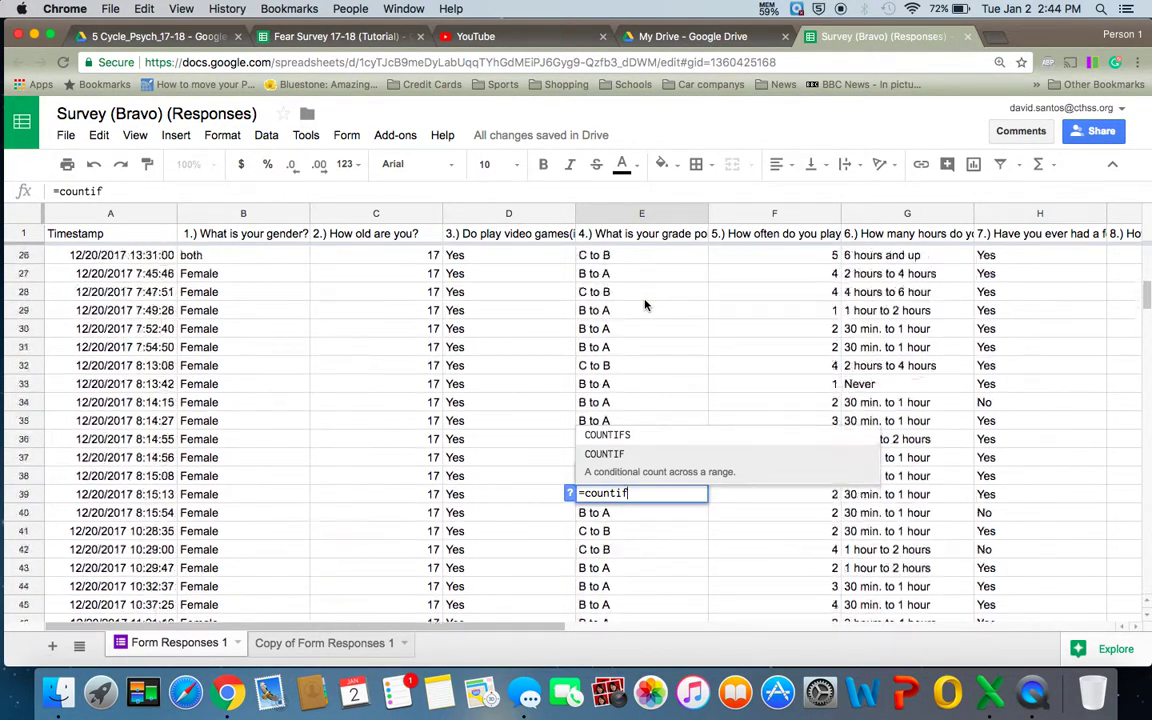
pyautogui.scroll(-20, 640, 315)
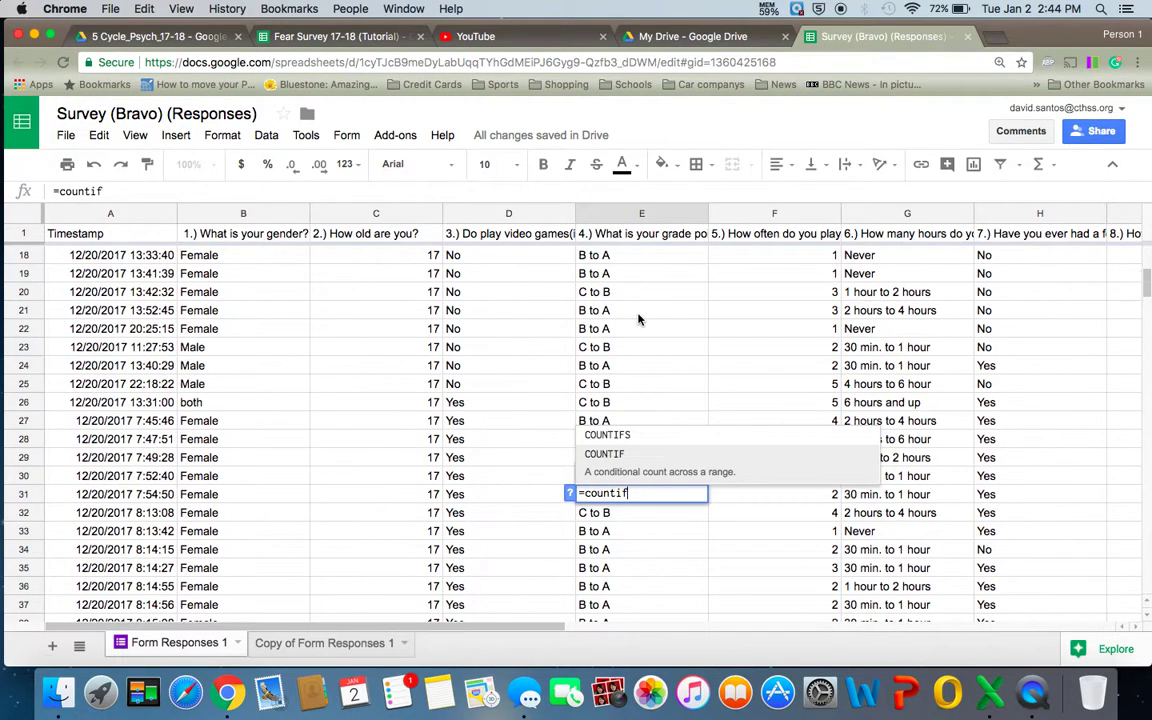
pyautogui.scroll(-20, 638, 318)
pyautogui.scroll(15, 638, 318)
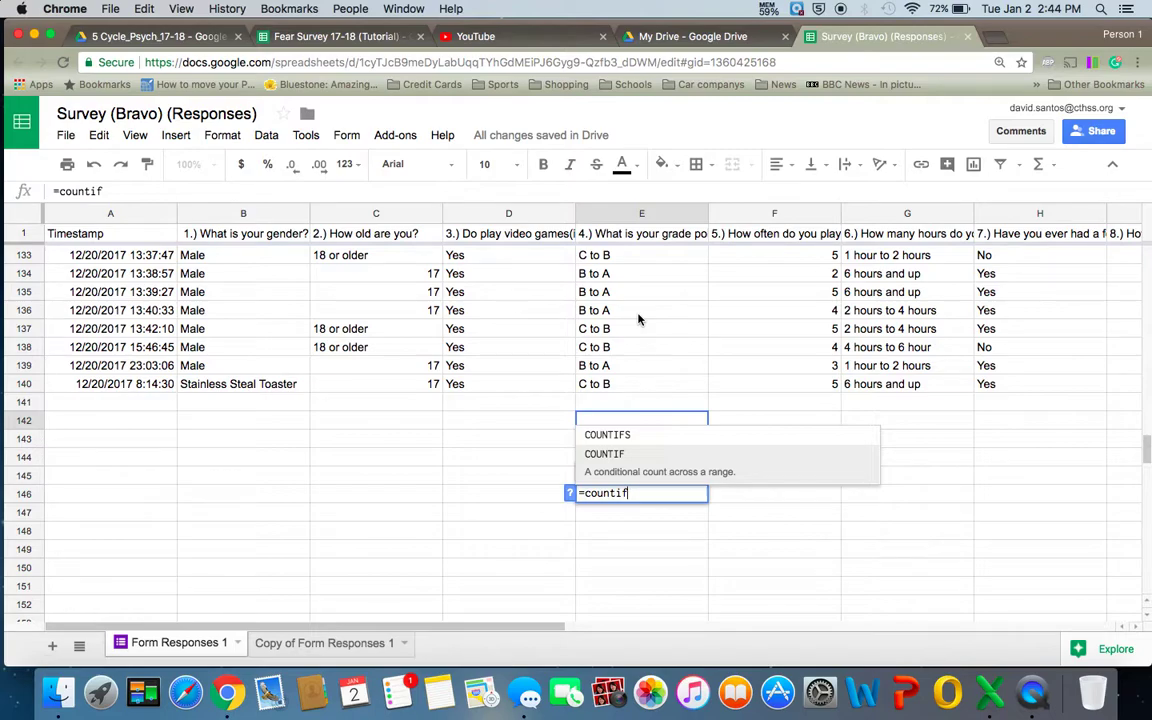
# - Complete the COUNTIF formula in E142 with the range e2:e140 and the criterion "B to A"
pyautogui.write('(')
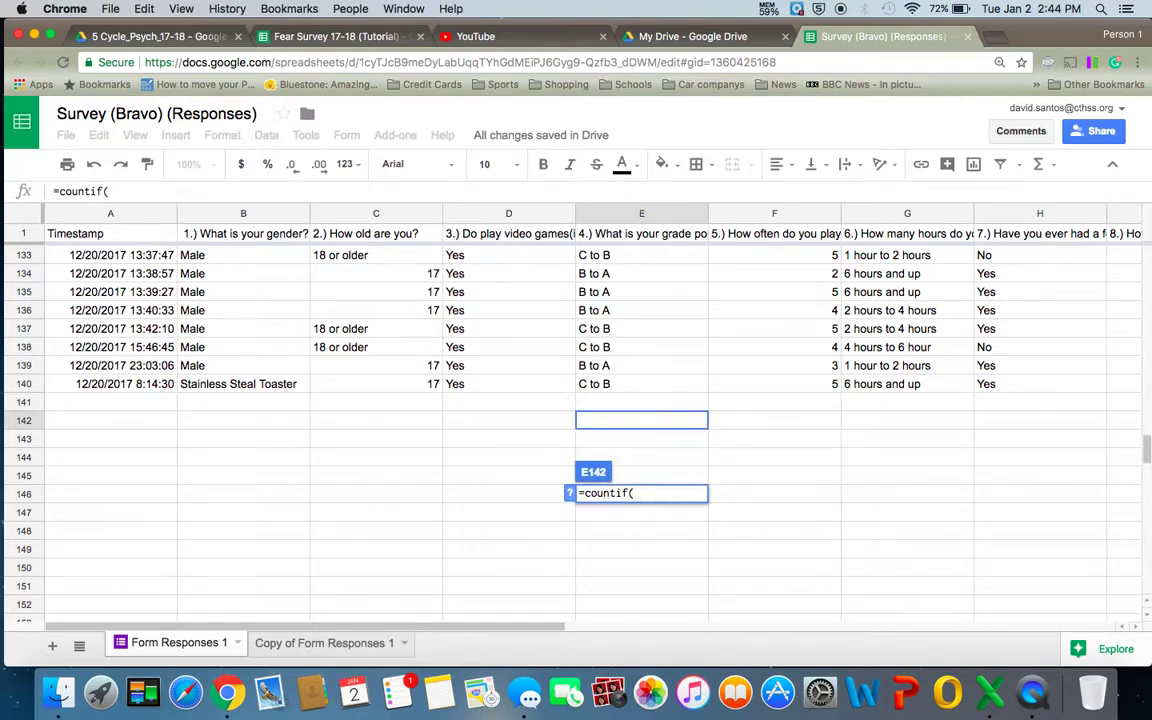
pyautogui.write('e')
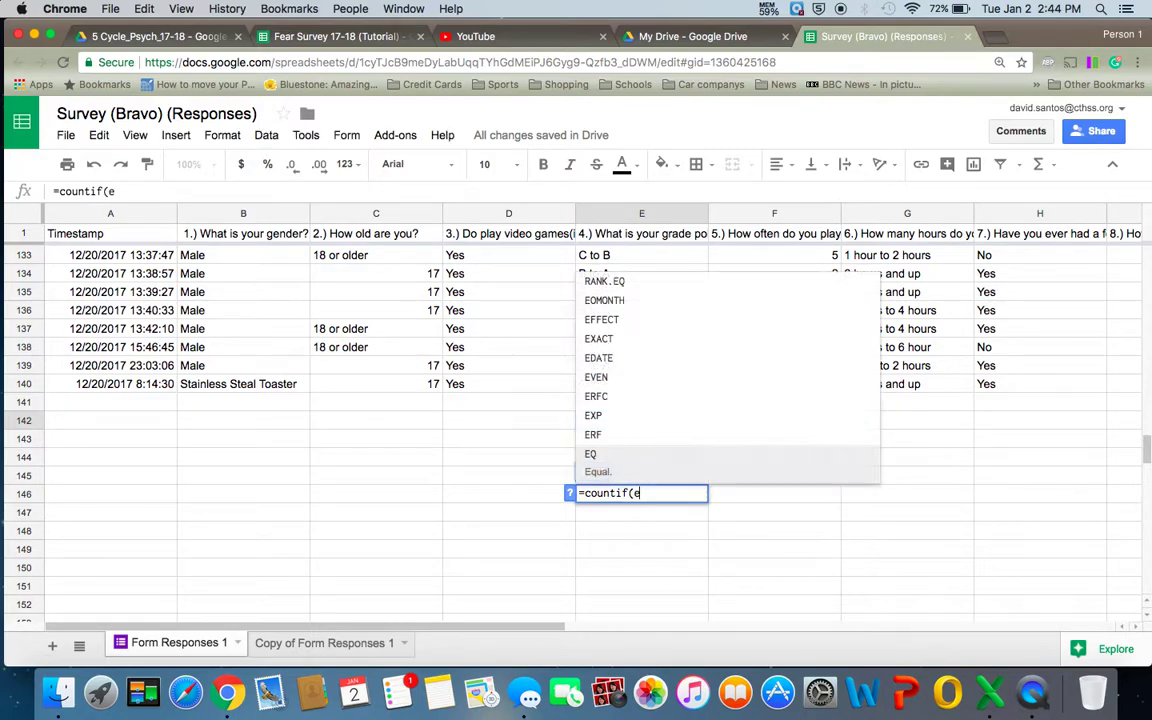
pyautogui.write('2:')
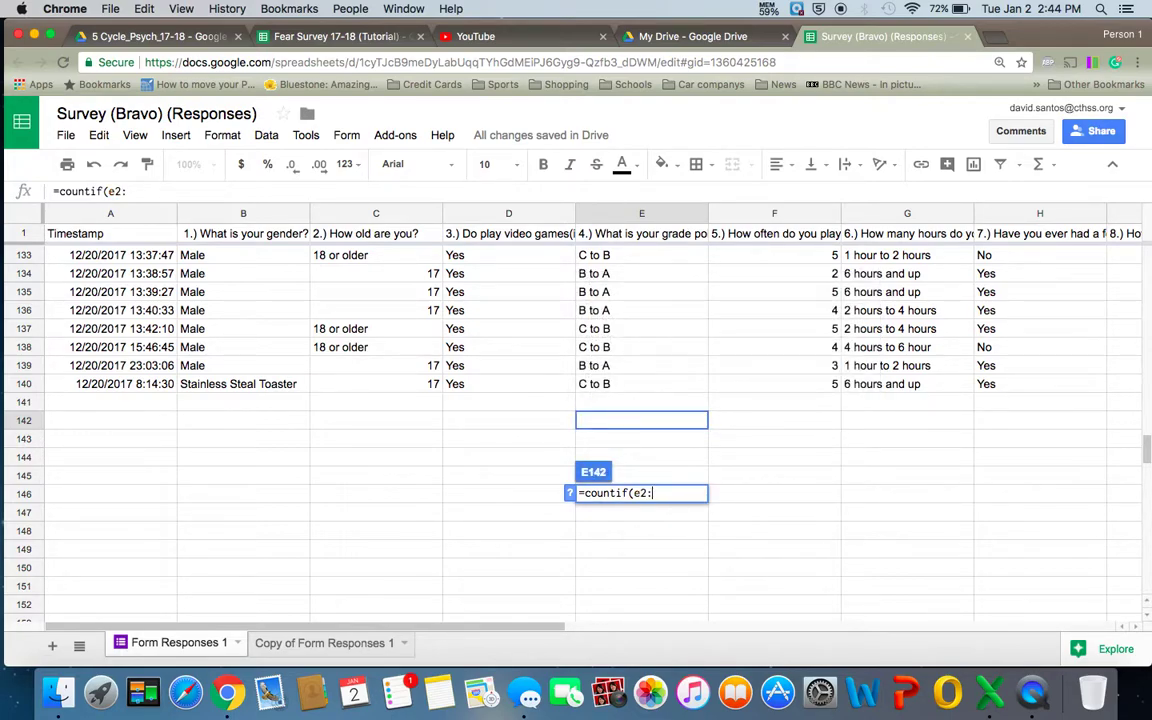
pyautogui.write('e')
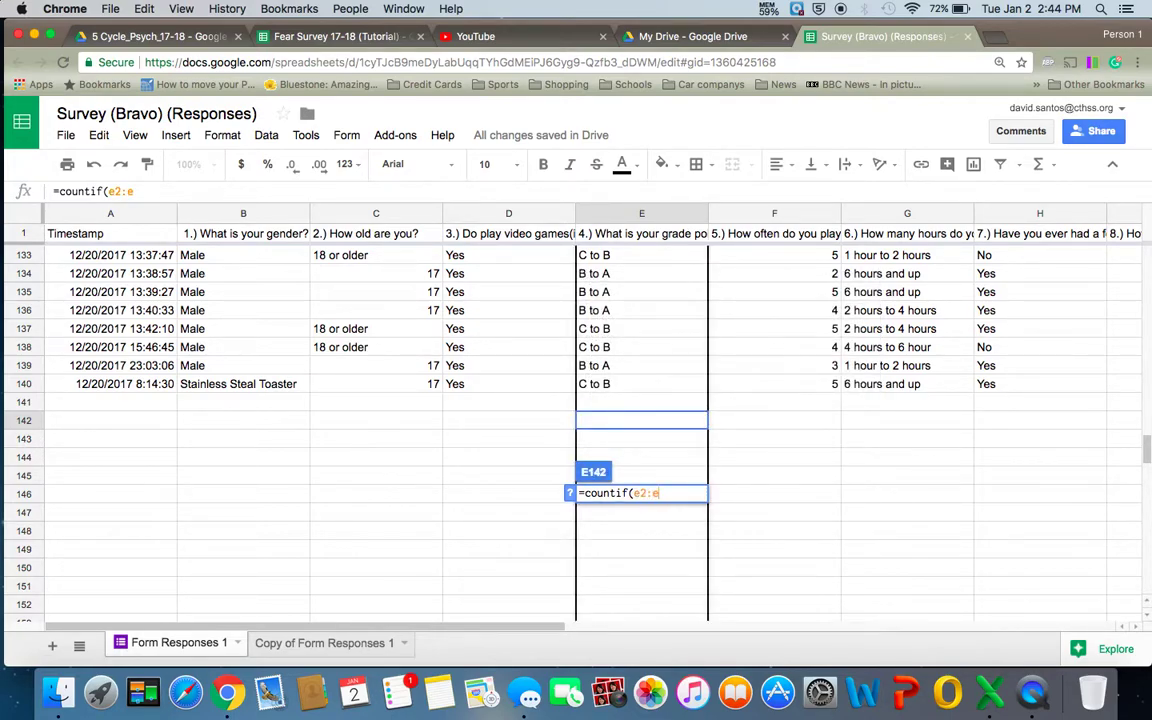
pyautogui.write('140')
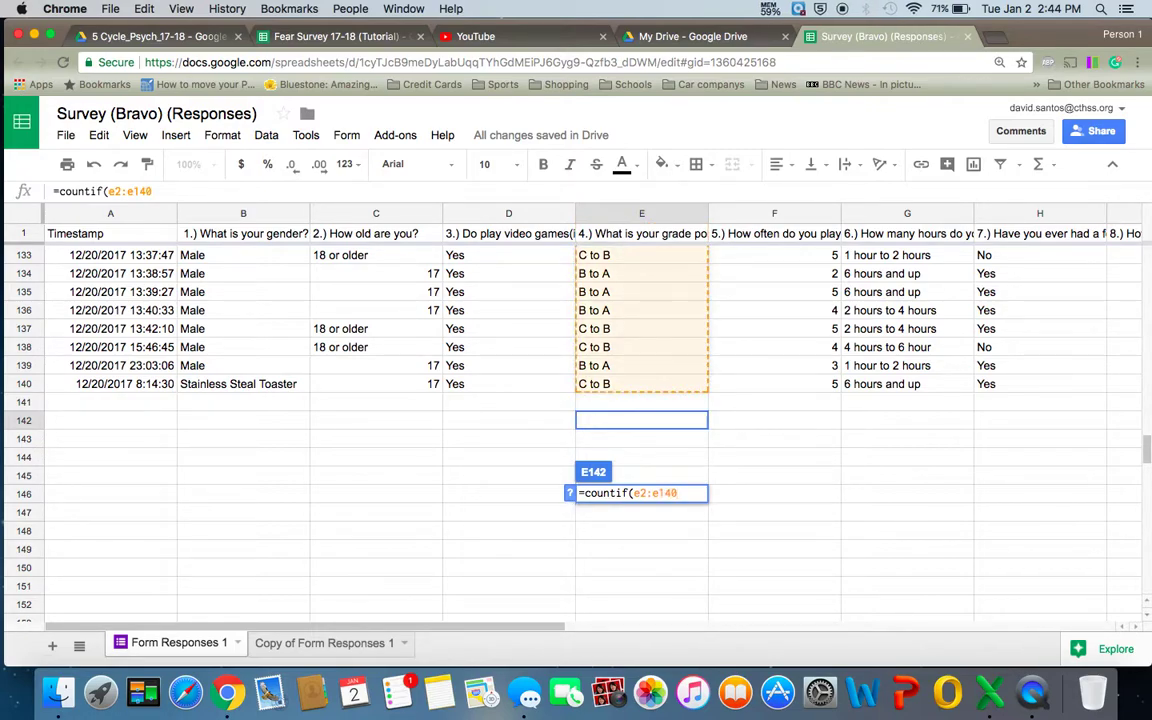
pyautogui.write(',')
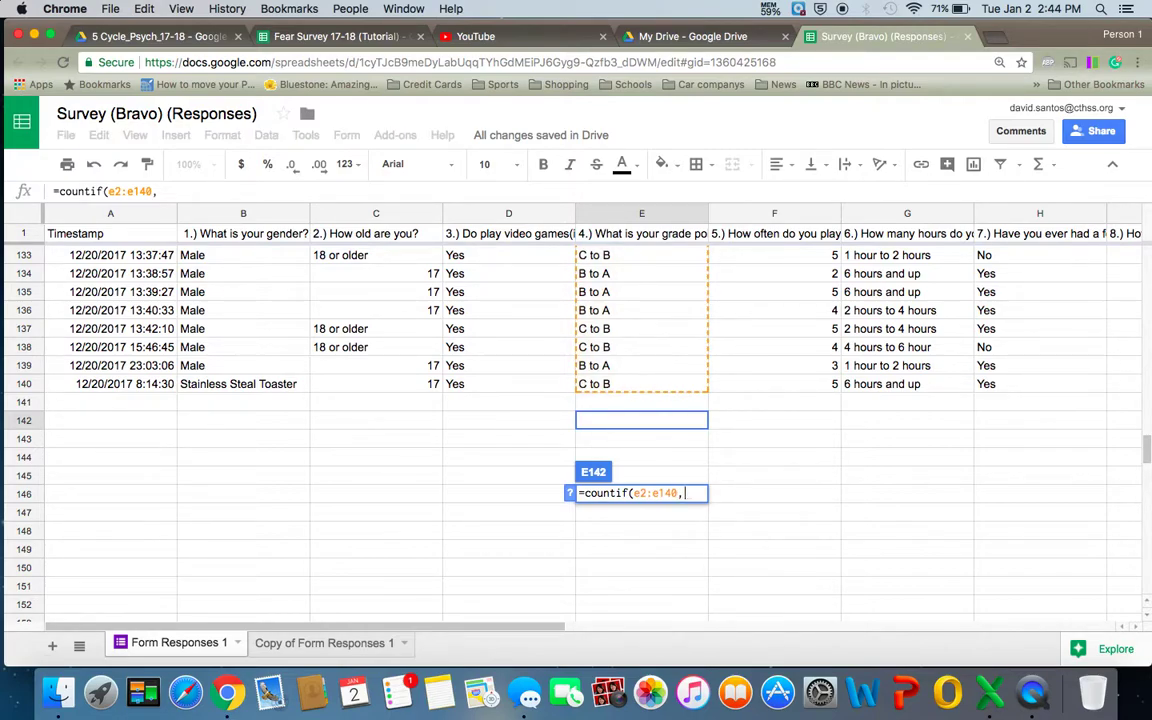
pyautogui.write('"')
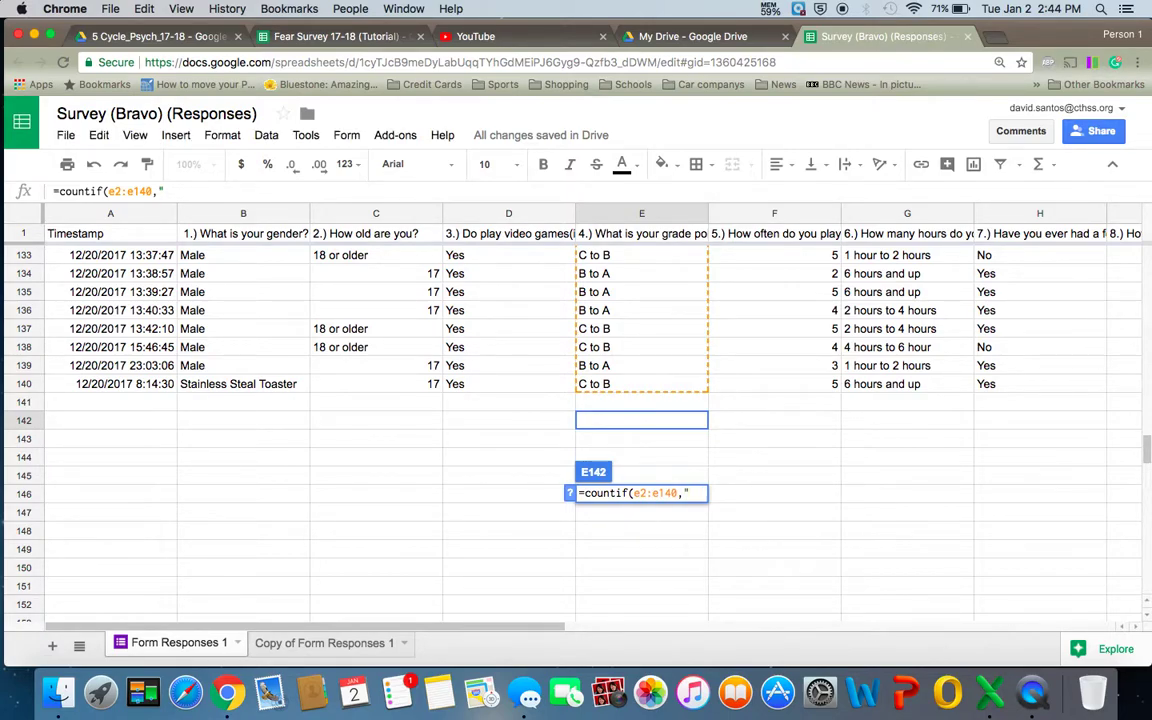
pyautogui.write('B to A"')
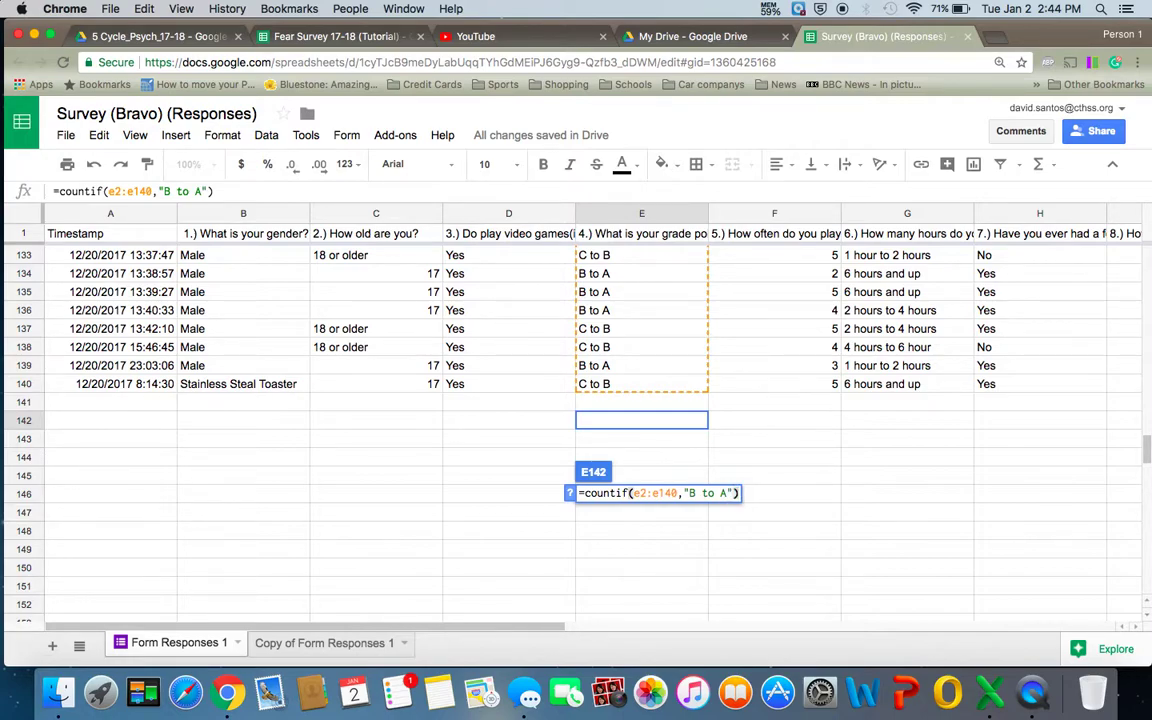
pyautogui.press('Return')
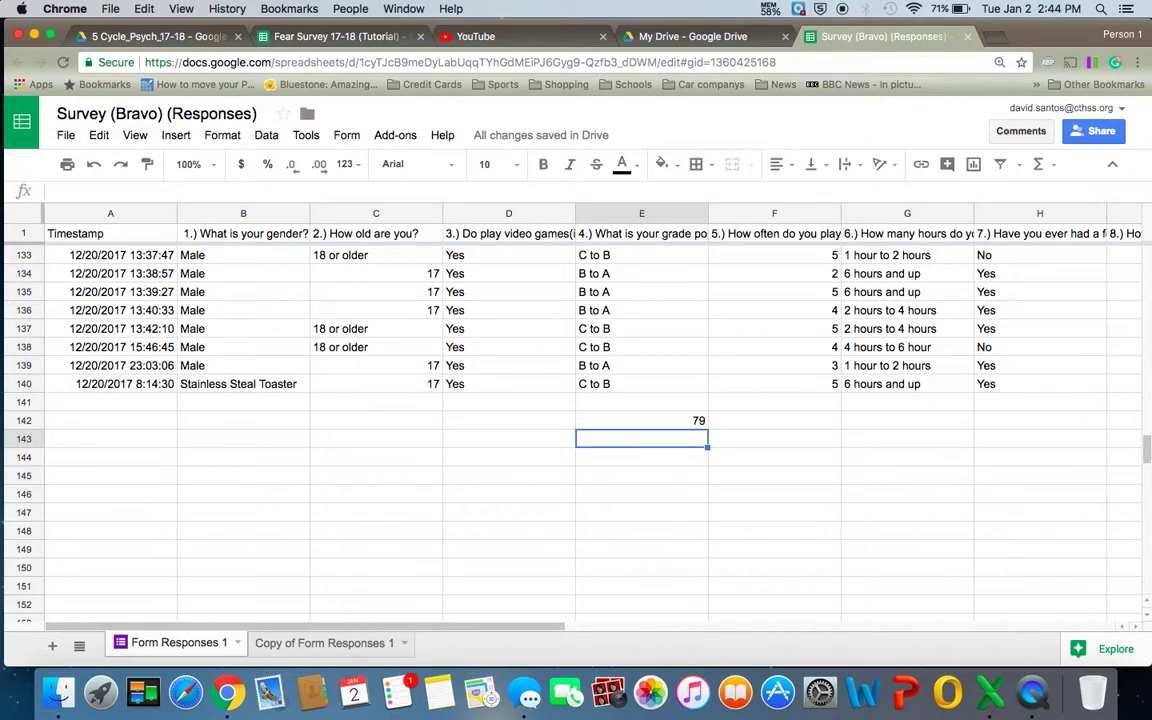
pyautogui.scroll(2, 647, 454)
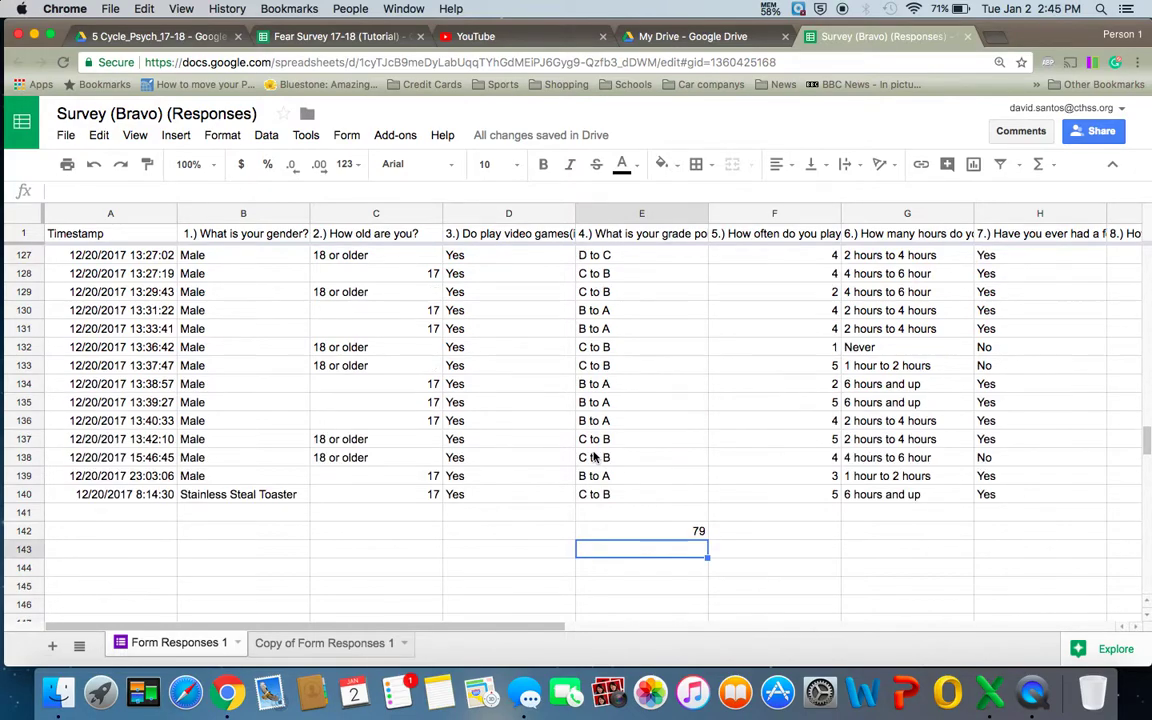
# - Label the grade count by entering "Total B to A" in D142
pyautogui.click(634, 536)
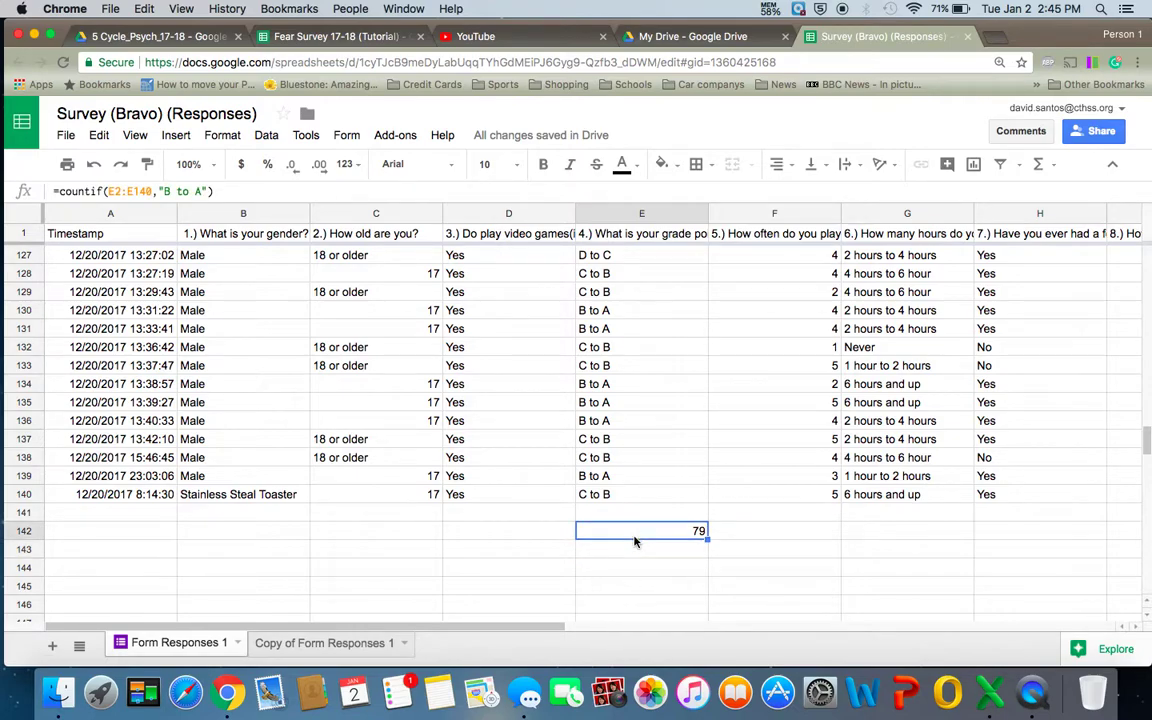
pyautogui.click(506, 532)
pyautogui.write('Totl')
pyautogui.press('BackSpace')
pyautogui.write('al B')
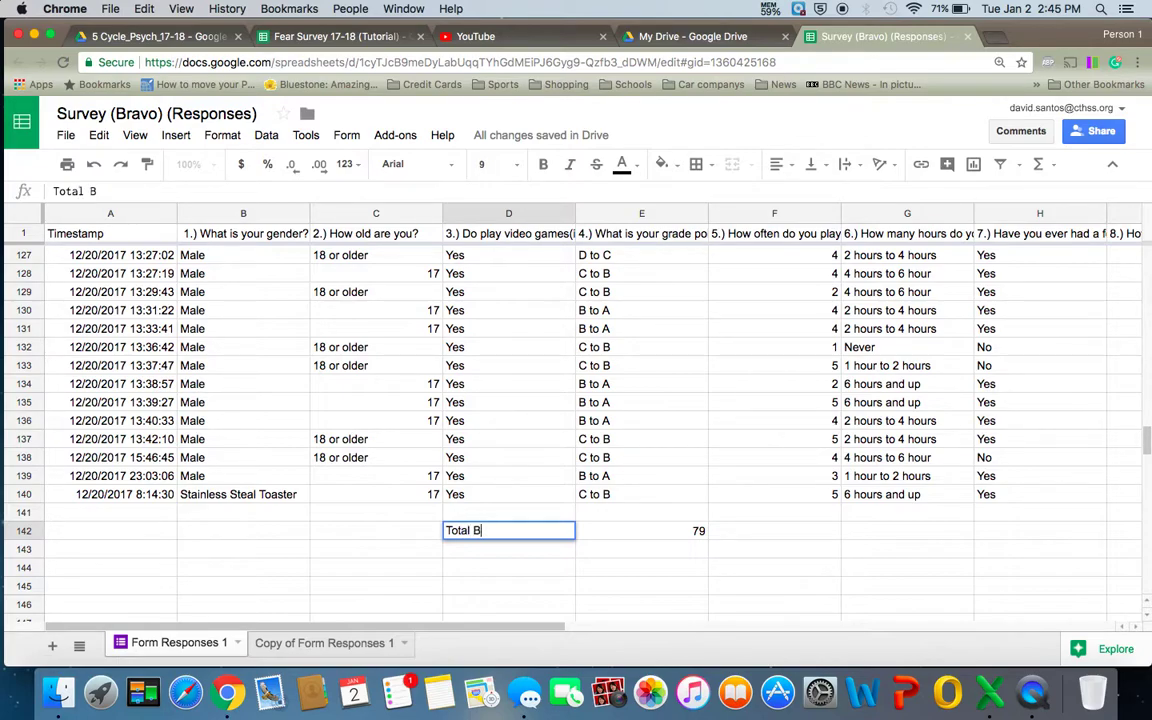
pyautogui.write(' to A')
pyautogui.click(515, 567)
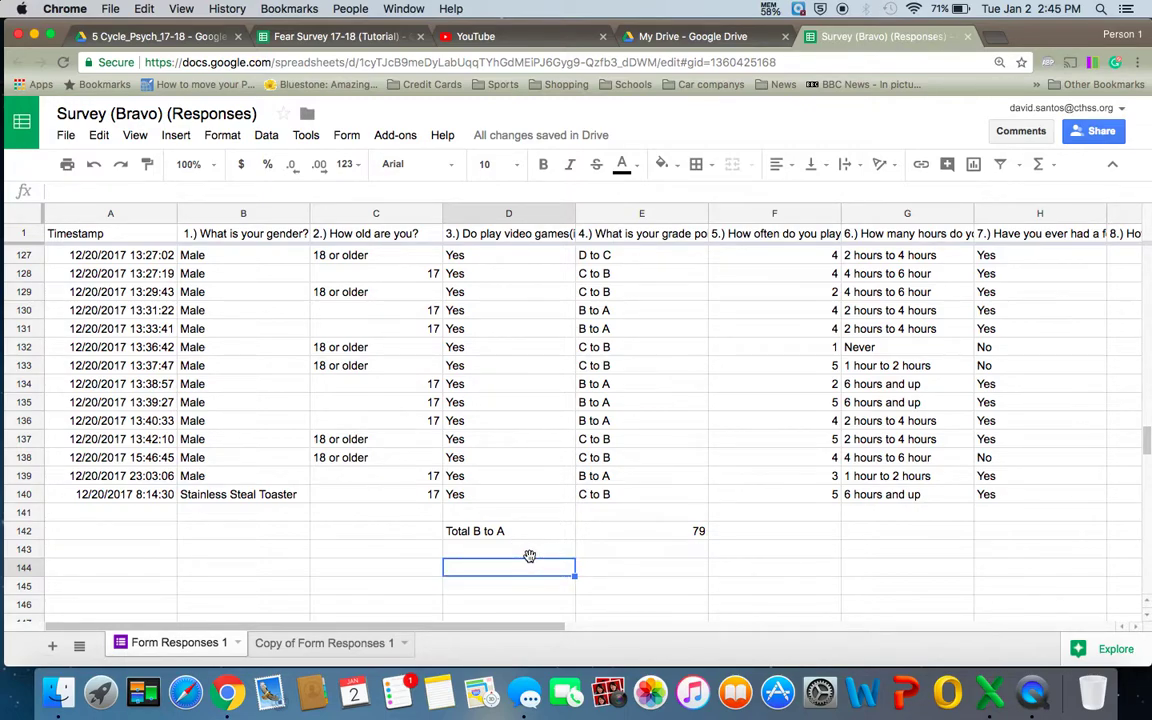
pyautogui.press('Up')
pyautogui.click(628, 546)
pyautogui.click(627, 567)
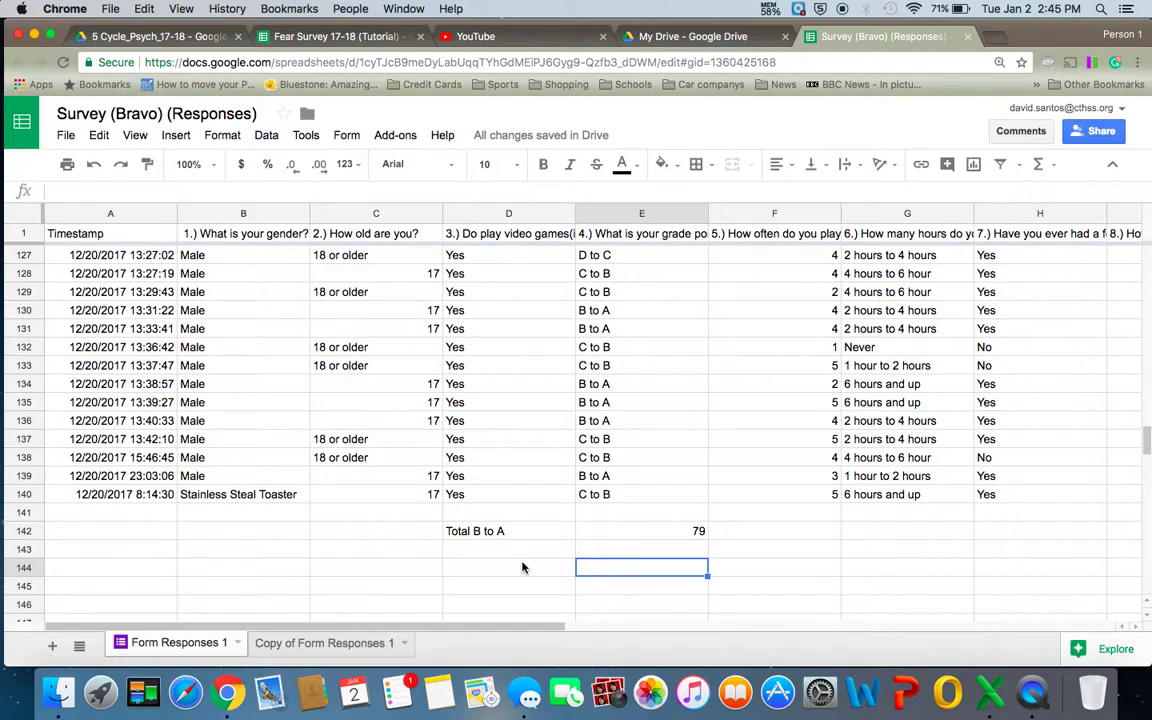
# - Look over the grade point and video game answers above the "Total B to A" row
pyautogui.scroll(-2, 545, 546)
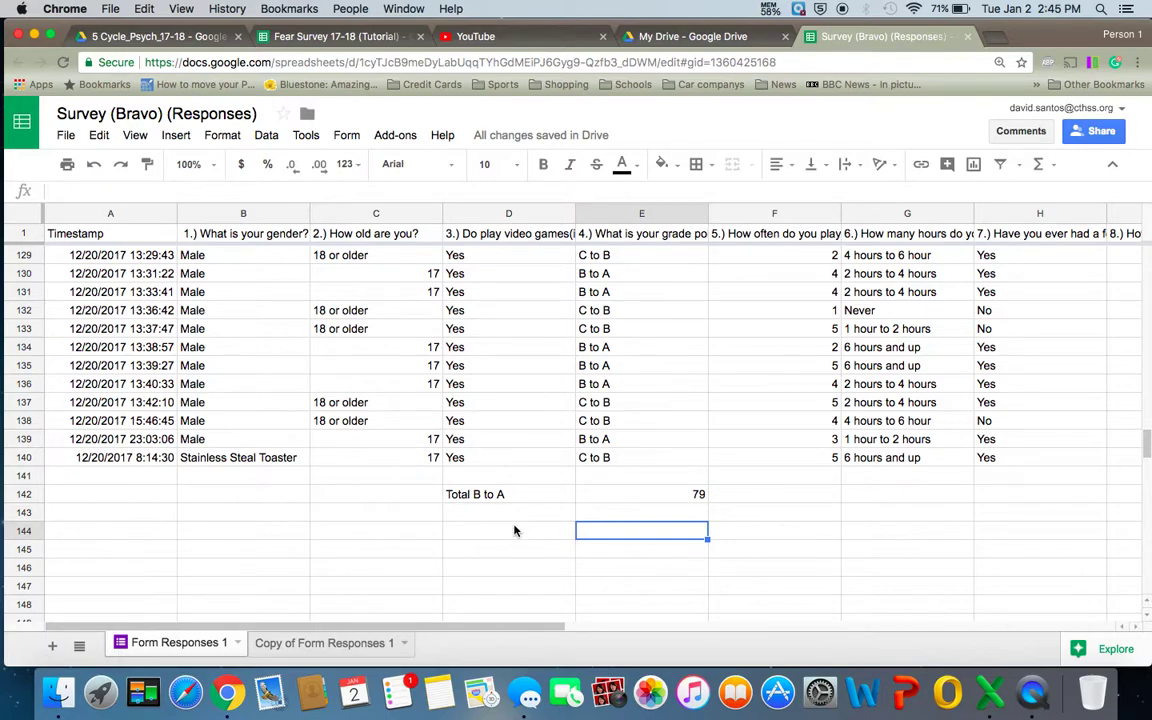
pyautogui.scroll(2, 507, 553)
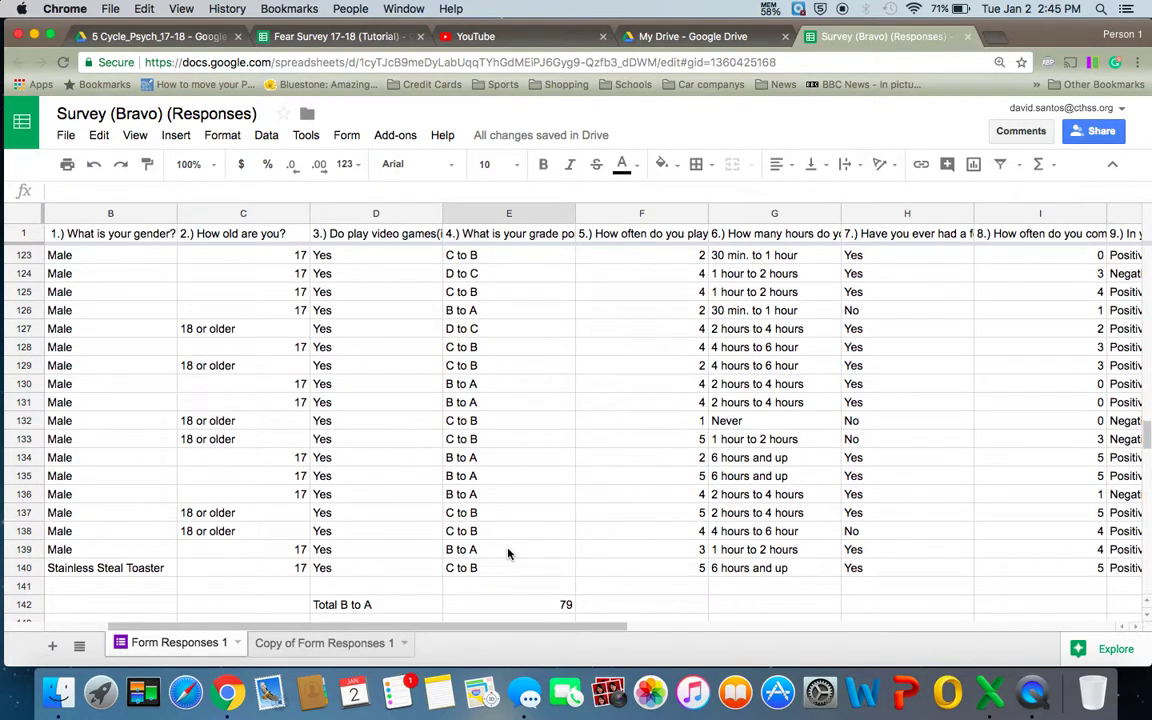
pyautogui.scroll(2, 507, 553)
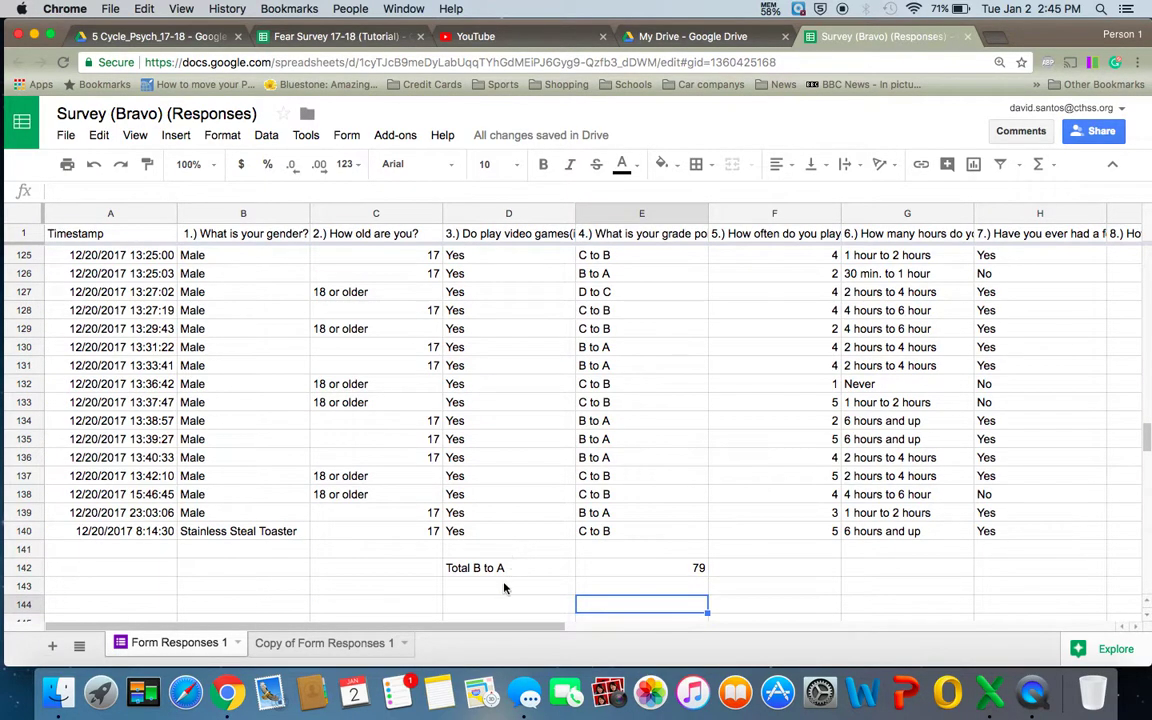
pyautogui.scroll(-6, 507, 550)
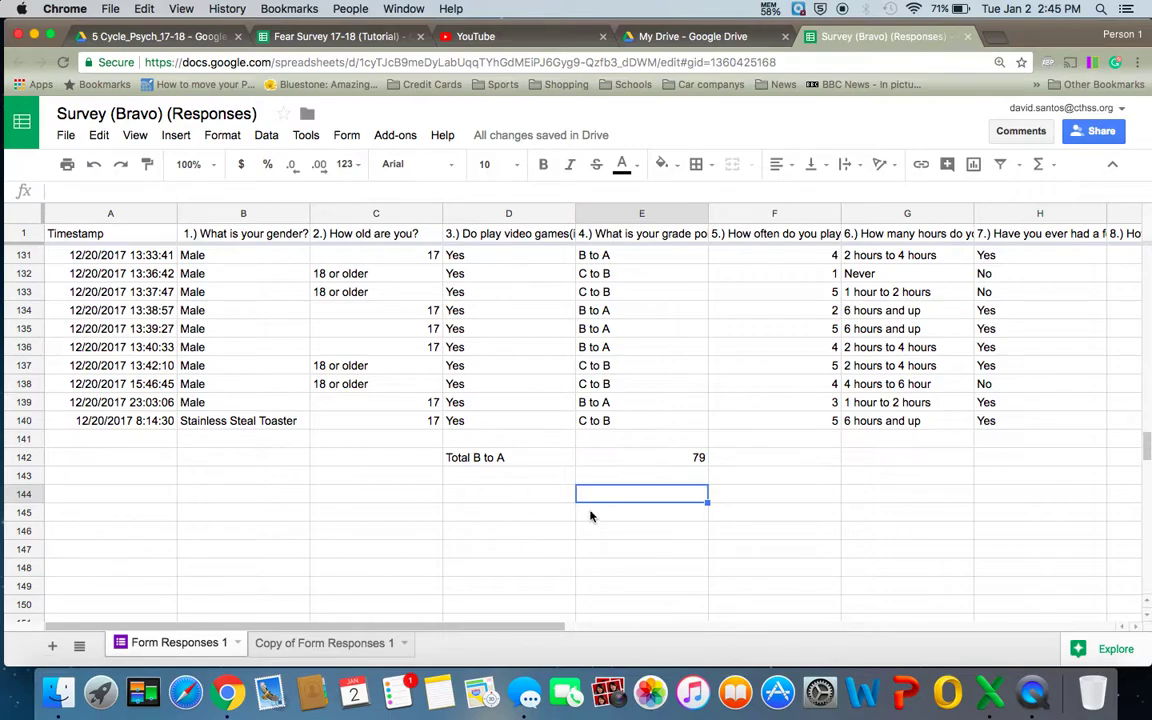
pyautogui.scroll(20, 560, 450)
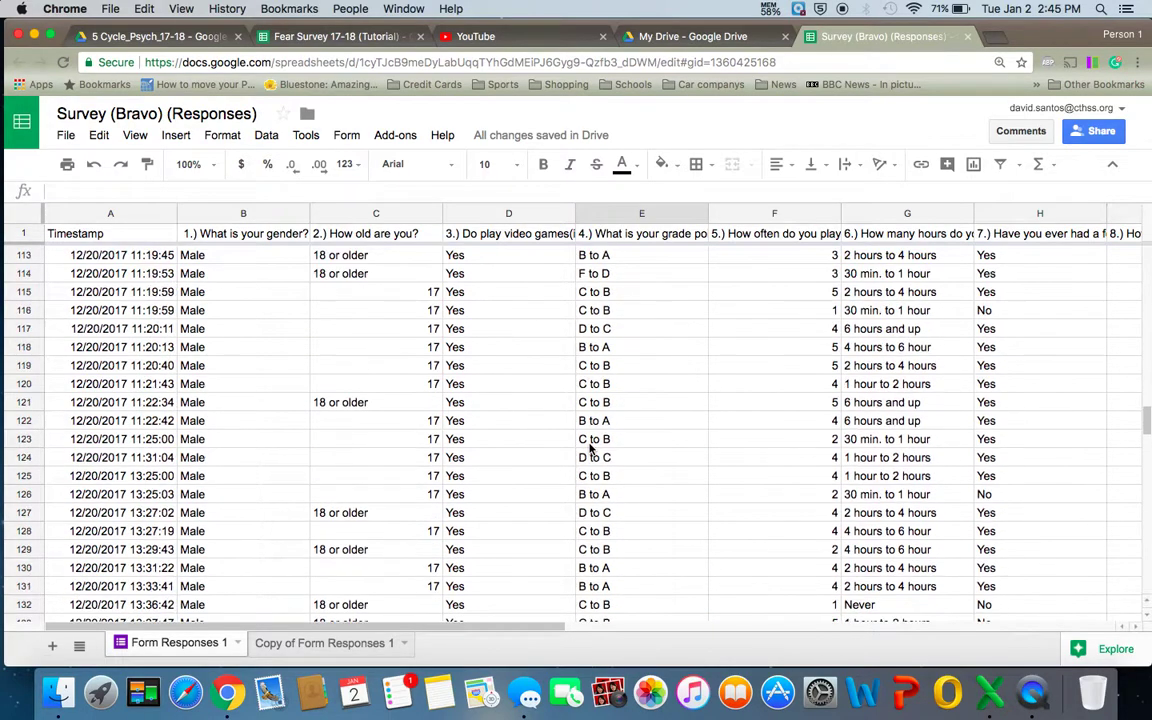
pyautogui.scroll(14, 520, 450)
pyautogui.scroll(-20, 520, 450)
pyautogui.scroll(-10, 520, 450)
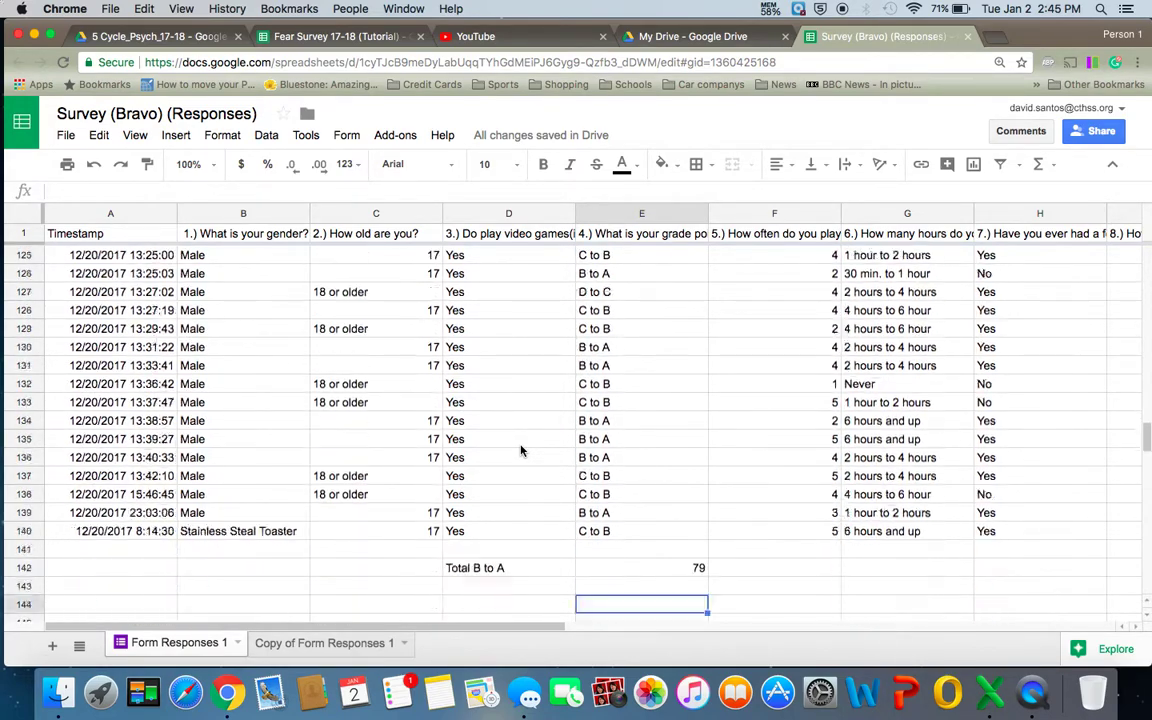
pyautogui.scroll(1, 600, 400)
# - Enter the label "yes B to A" in D144, below the total label
pyautogui.click(616, 388)
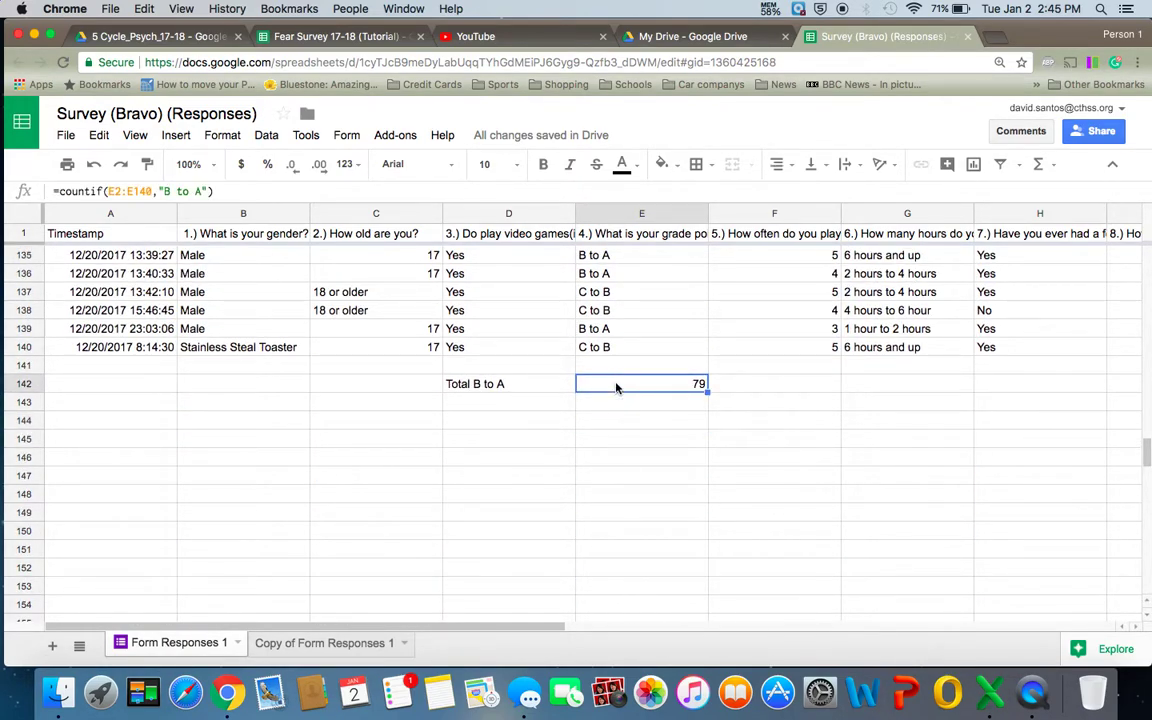
pyautogui.click(499, 422)
pyautogui.write('yes')
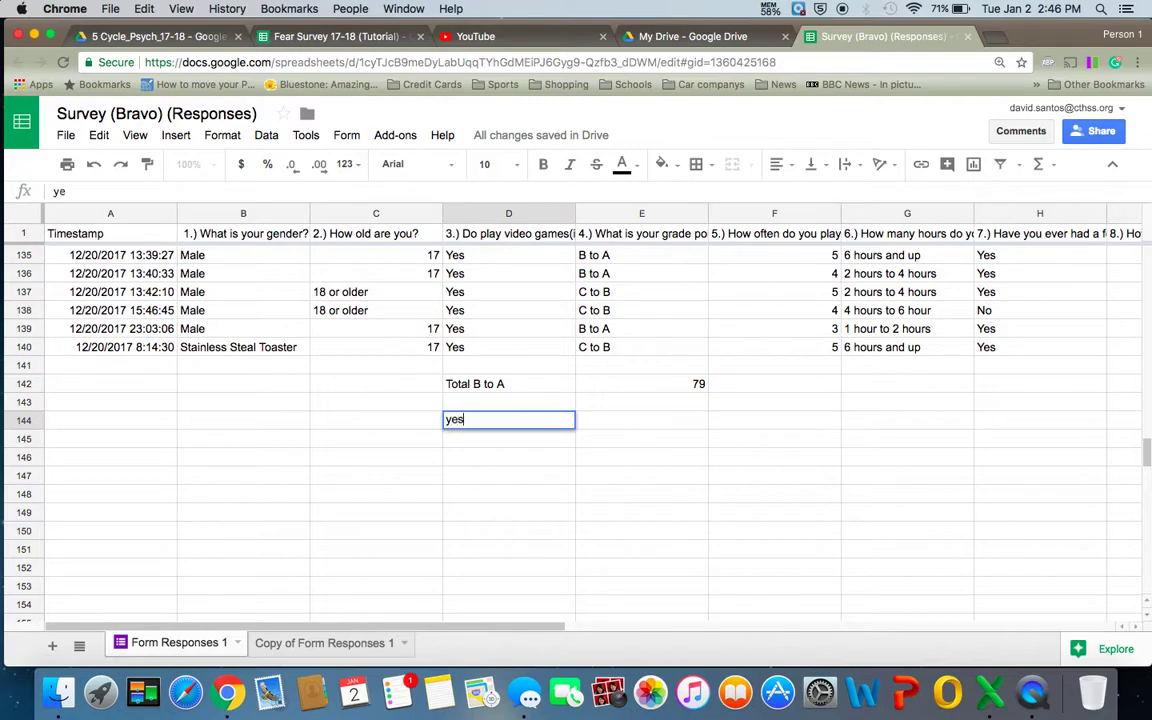
pyautogui.write(' B to A')
pyautogui.click(478, 458)
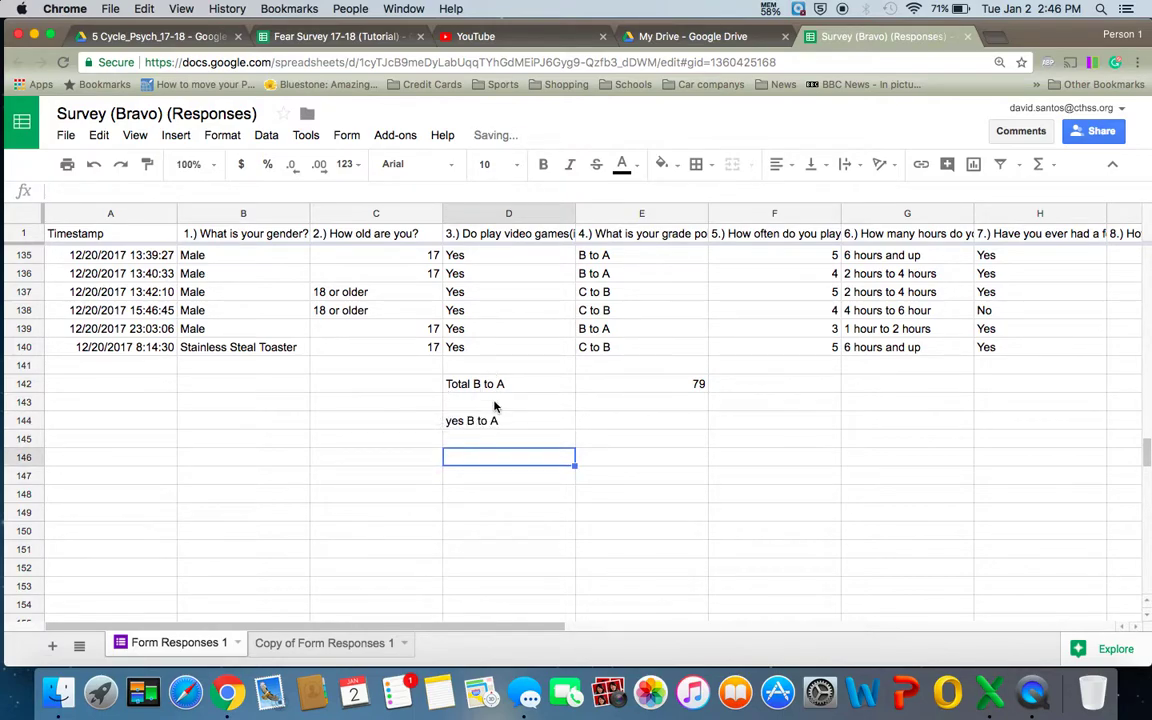
# - Select E144, consult the summary rows below the responses in Fear Survey 17-18 (Tutorial), and return to Survey (Bravo) (Responses)
pyautogui.scroll(2, 494, 404)
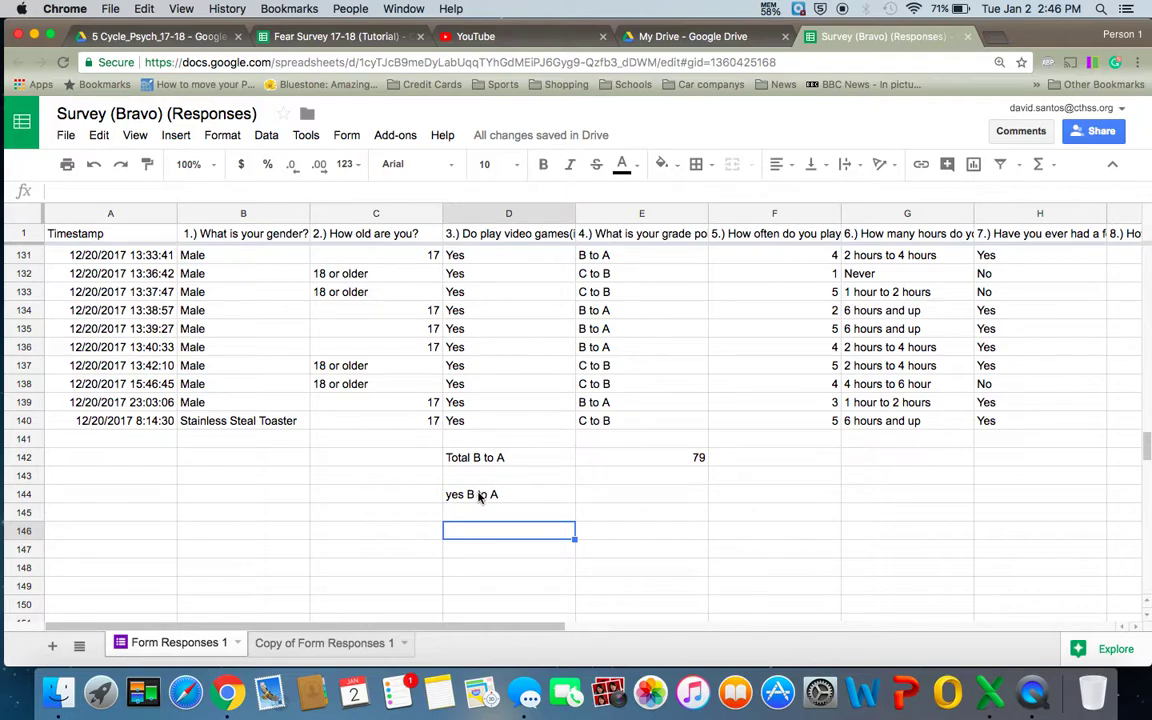
pyautogui.click(617, 497)
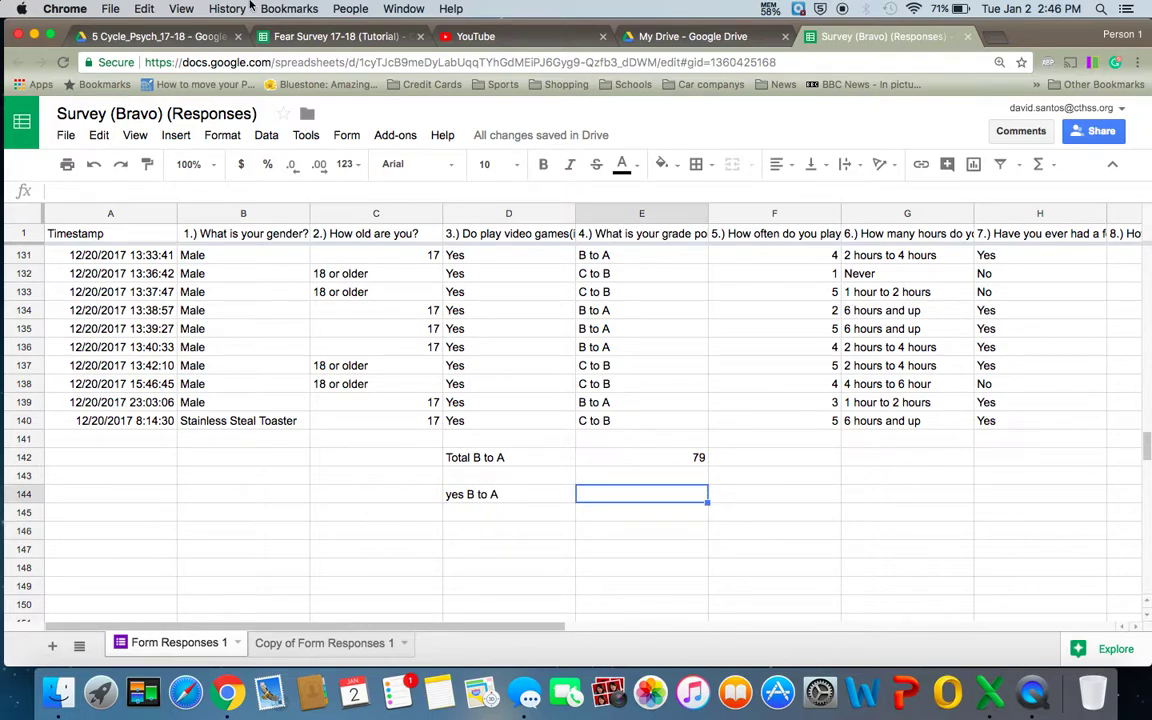
pyautogui.click(325, 36)
pyautogui.scroll(-6, 380, 453)
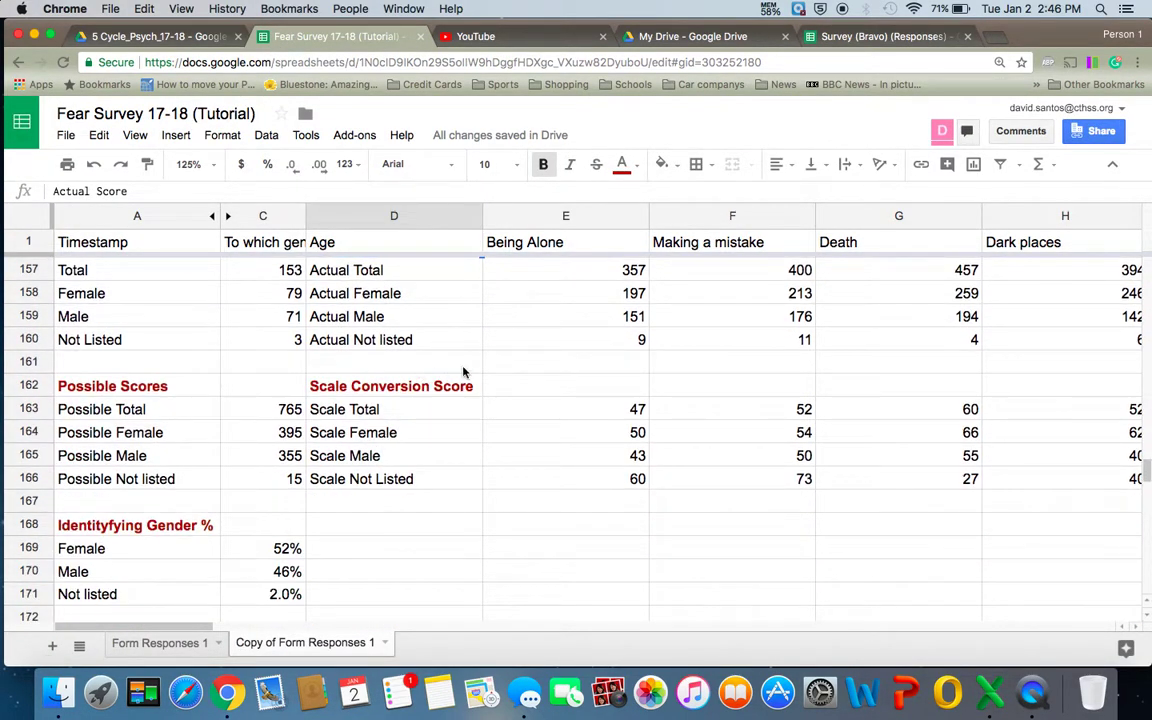
pyautogui.scroll(1, 486, 368)
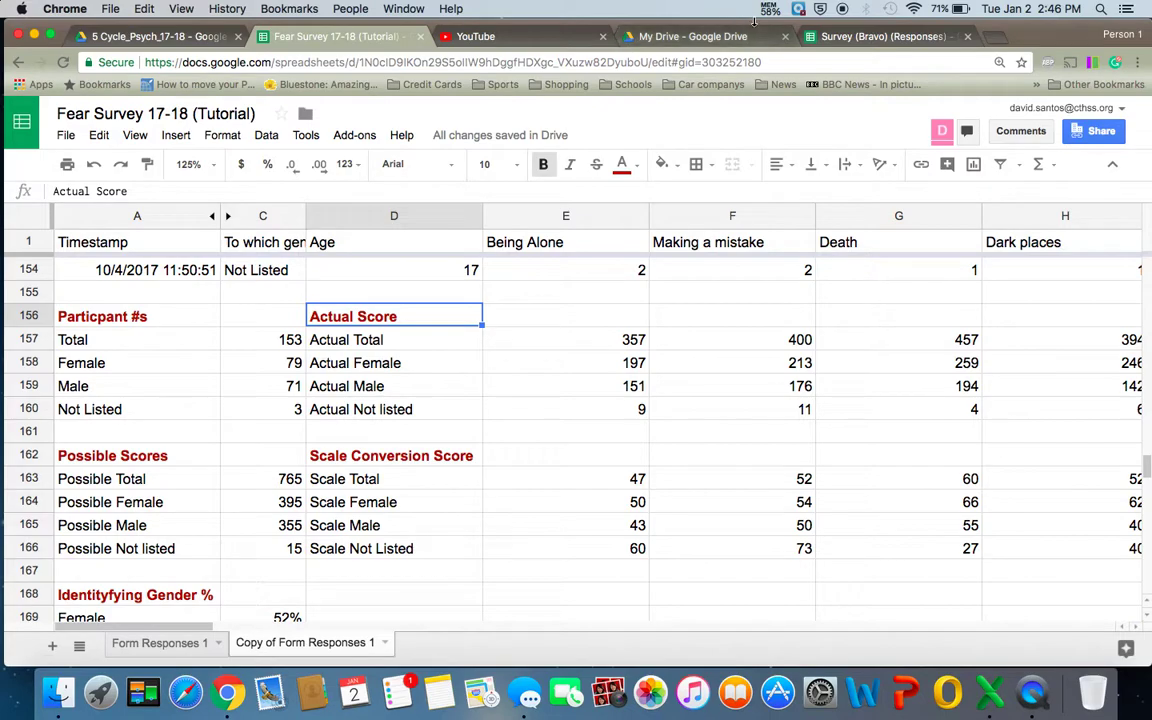
pyautogui.click(840, 36)
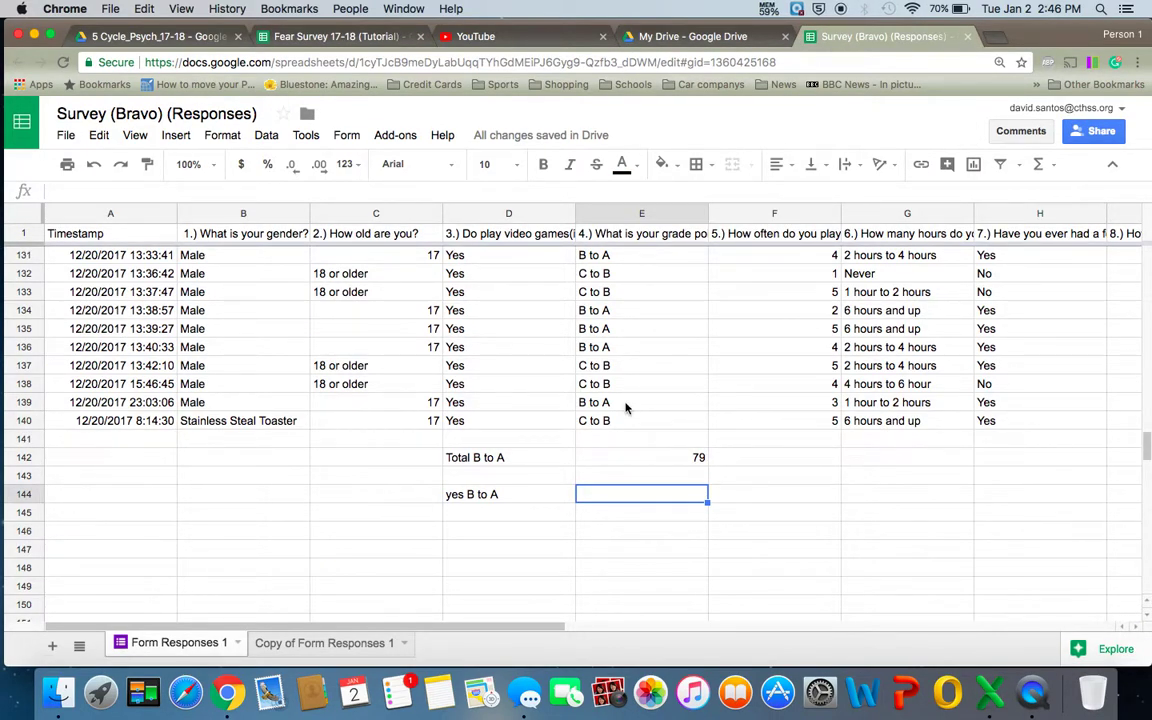
# - Start a COUNTIF formula in E144 with its range beginning at grade point cell E28, among the Yes answers
pyautogui.write('=cou')
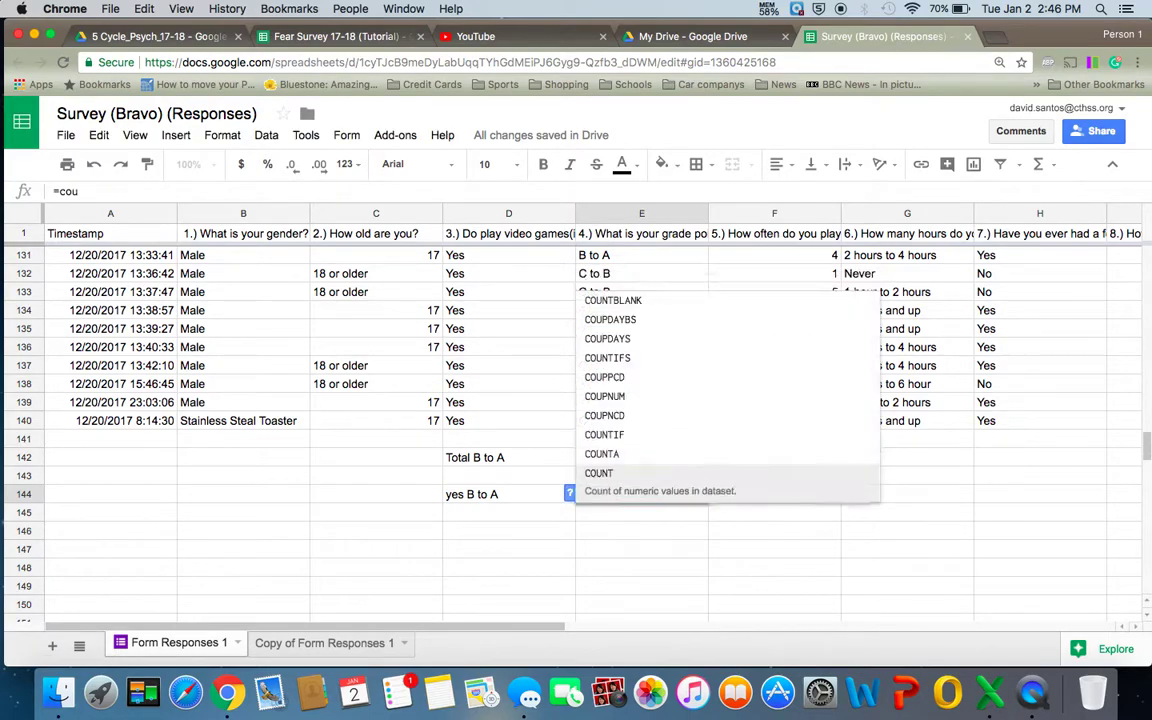
pyautogui.write('ntif')
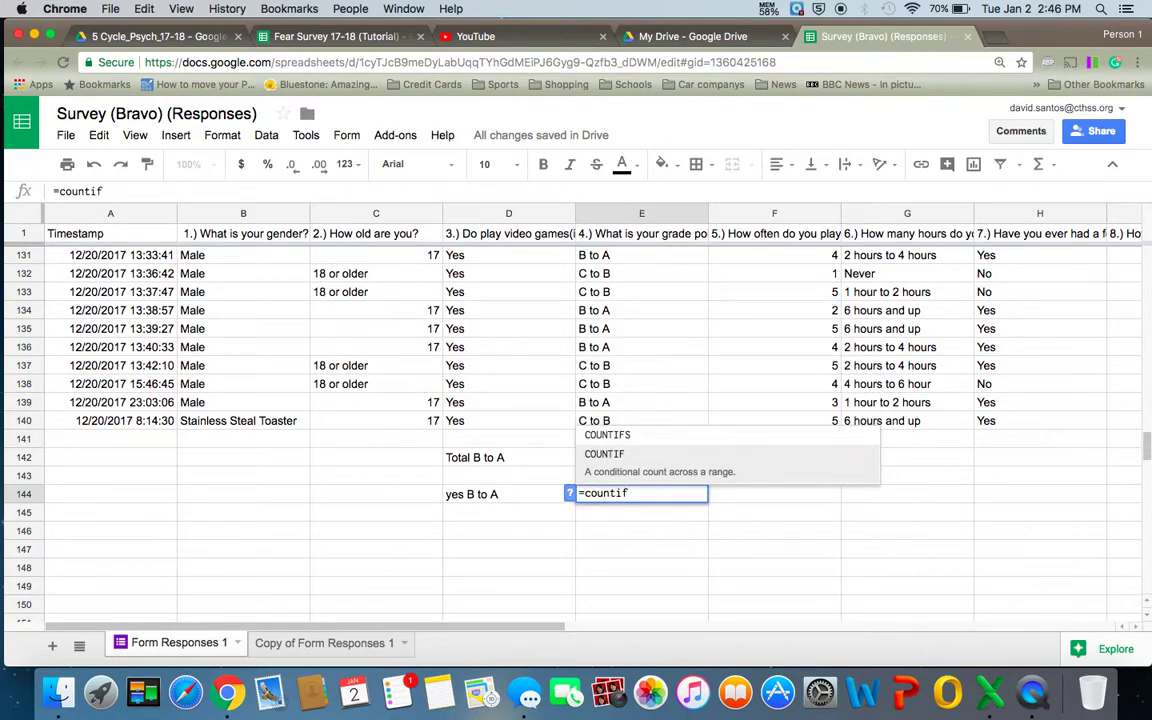
pyautogui.write('(')
pyautogui.scroll(6, 632, 388)
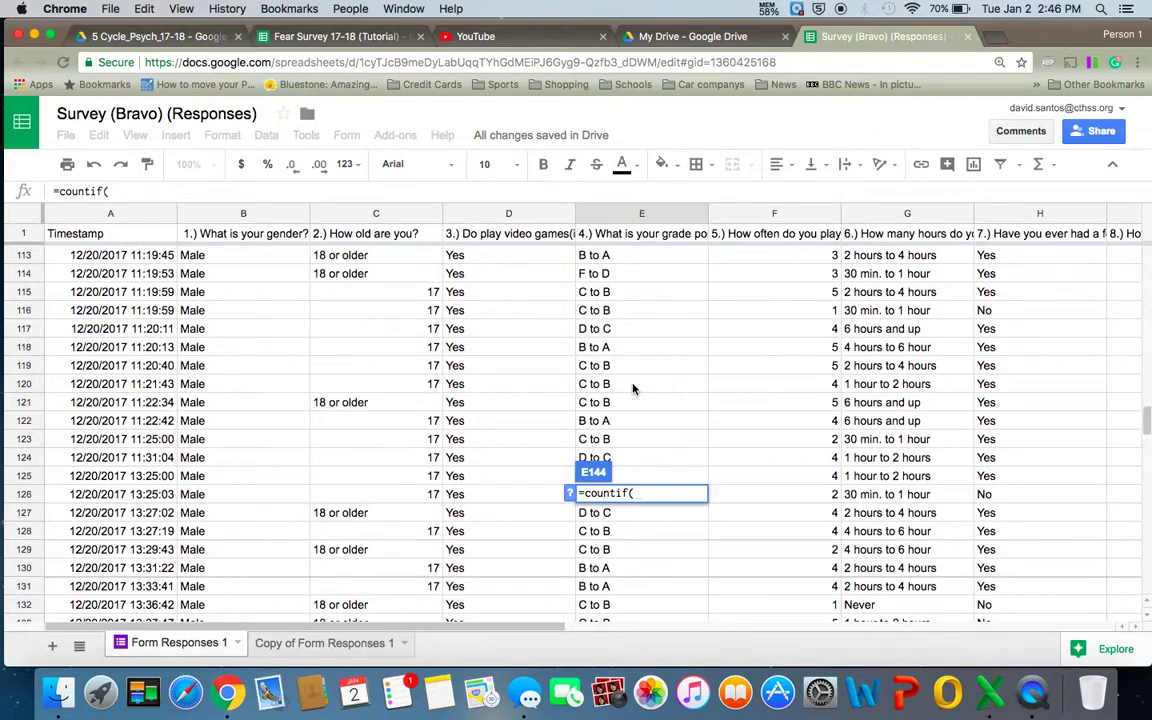
pyautogui.scroll(5, 632, 388)
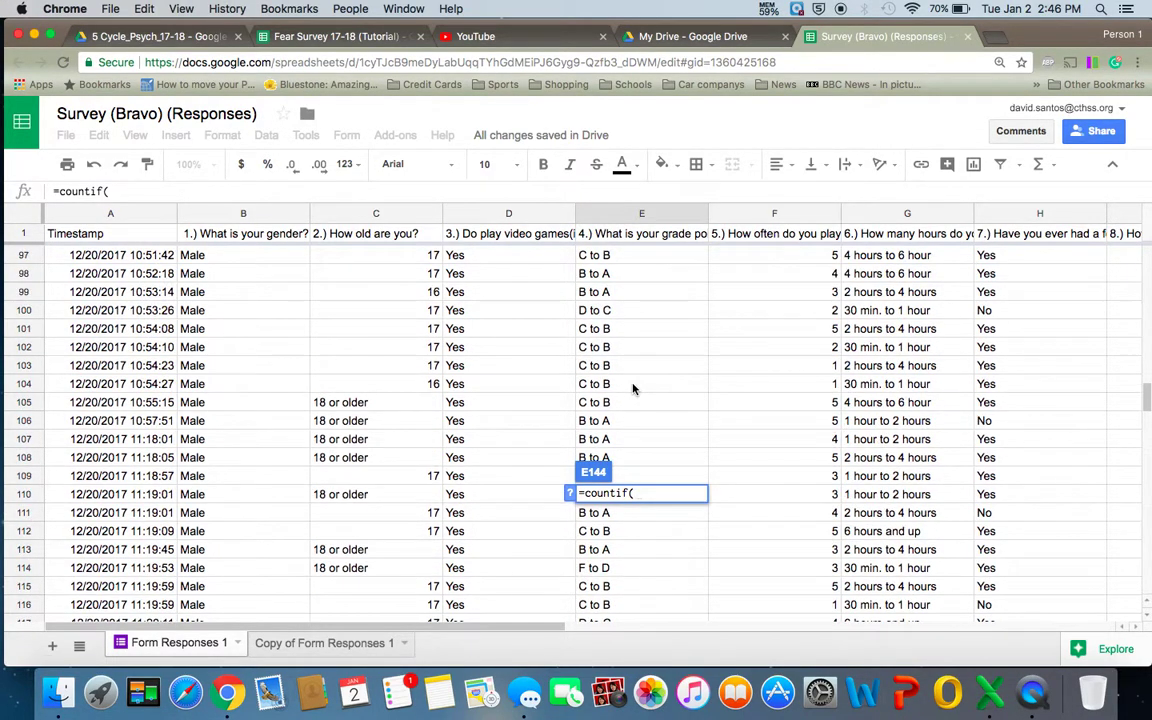
pyautogui.scroll(8, 632, 388)
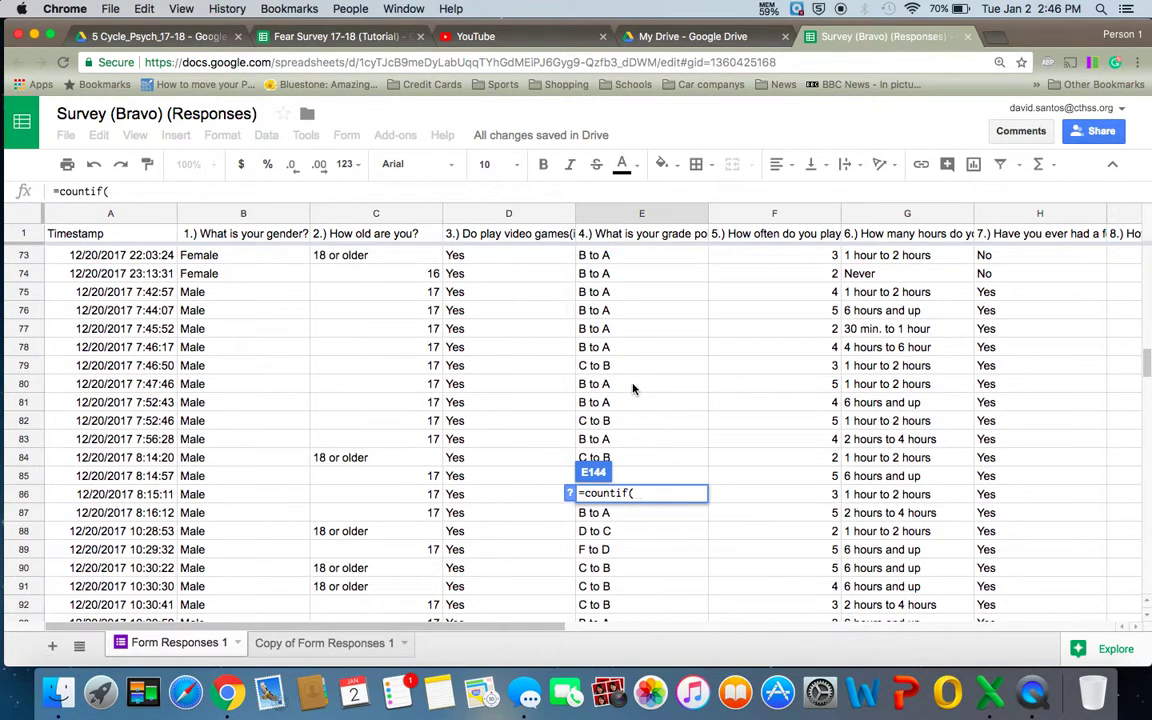
pyautogui.scroll(16, 632, 388)
pyautogui.scroll(7, 632, 388)
pyautogui.scroll(-5, 635, 386)
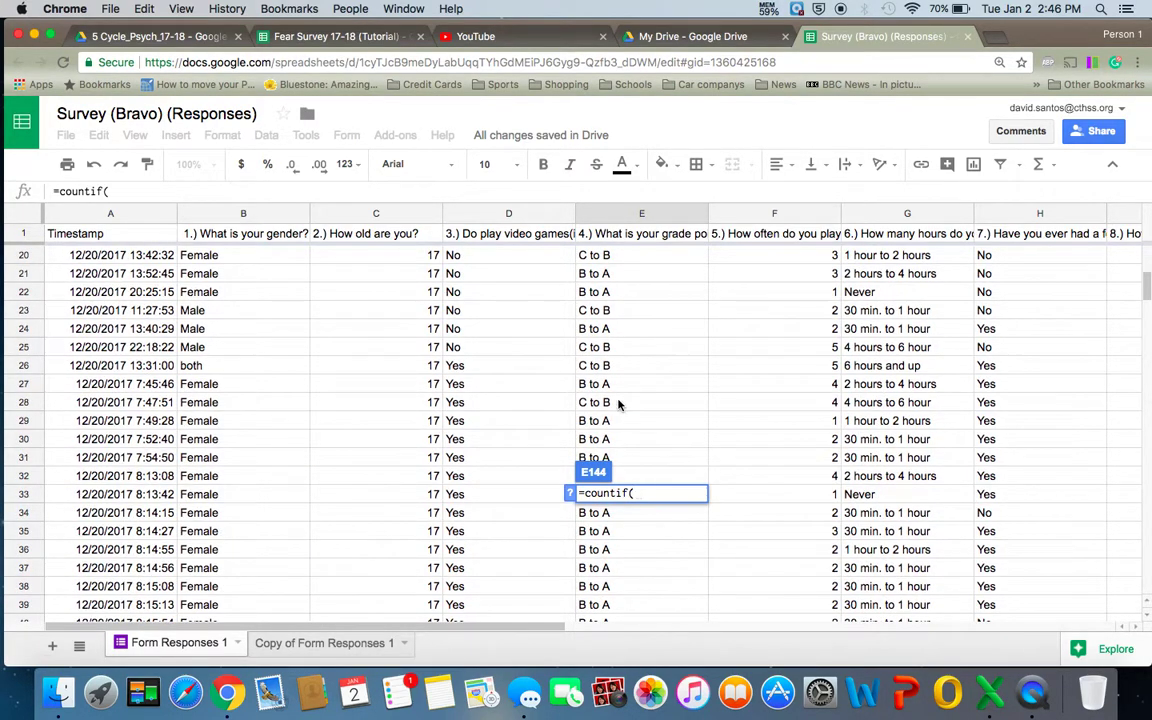
pyautogui.click(618, 404)
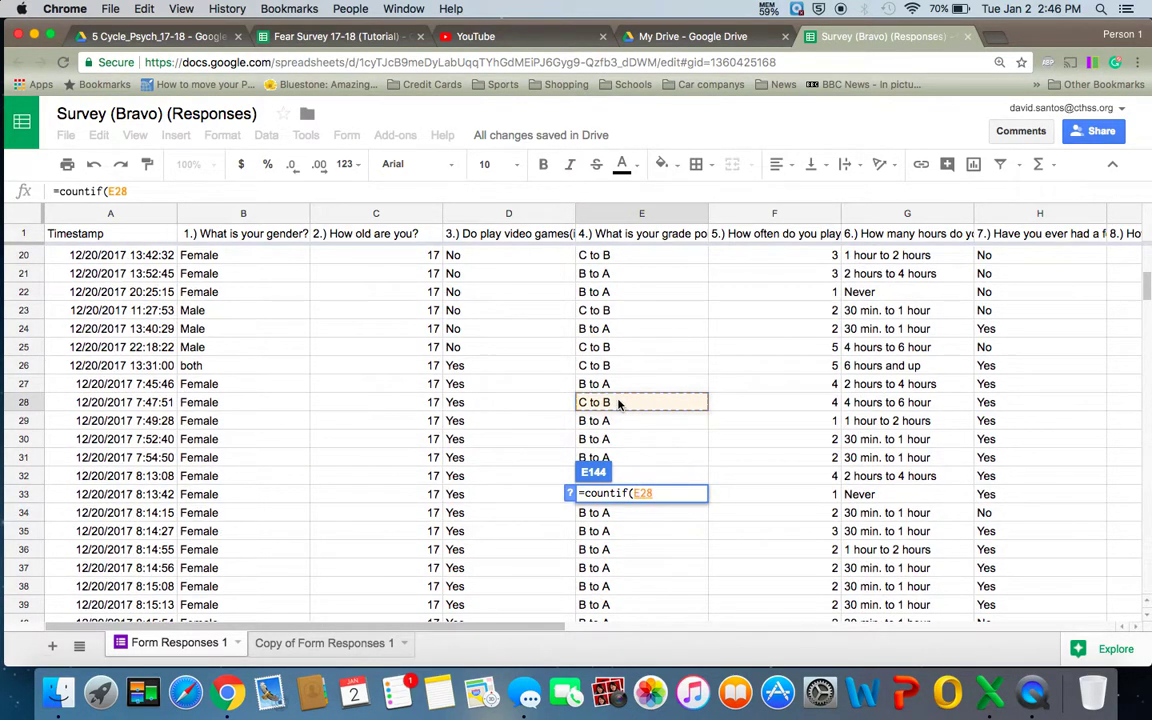
# - Finish the range of the open COUNTIF formula at e140, add the B to A criterion and enter the formula
pyautogui.write(':')
pyautogui.scroll(-7, 660, 440)
pyautogui.scroll(-20, 660, 445)
pyautogui.scroll(3, 660, 445)
pyautogui.scroll(-1, 660, 445)
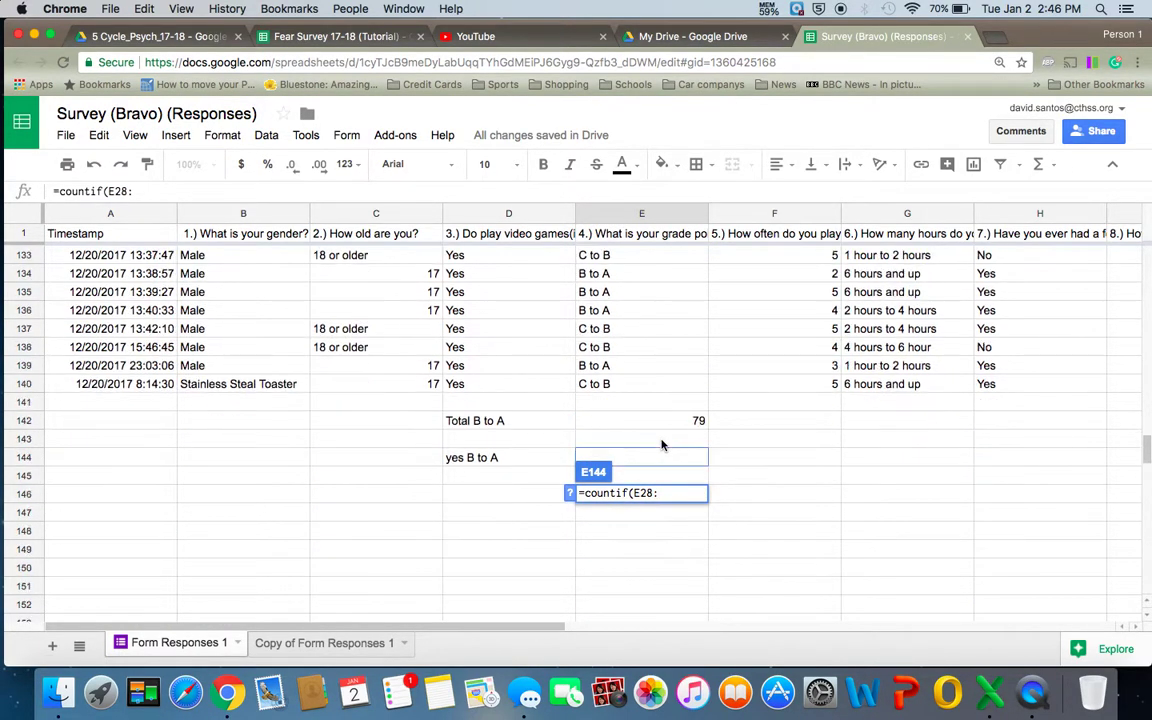
pyautogui.write('e')
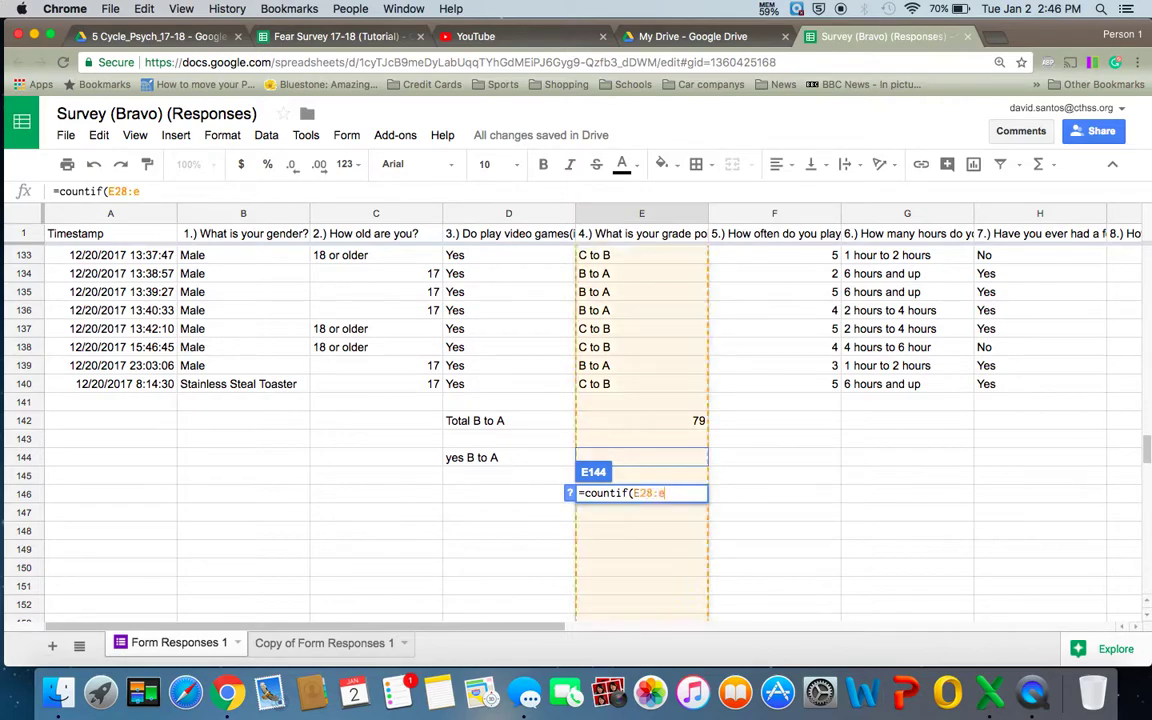
pyautogui.write('140')
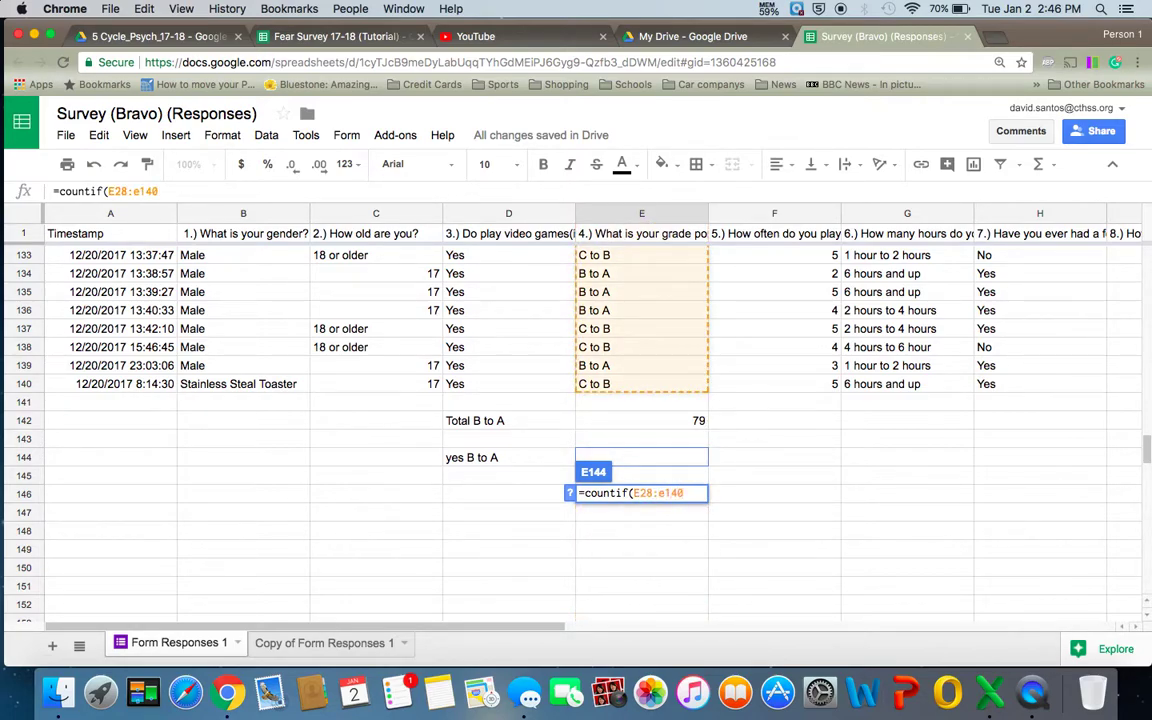
pyautogui.write(',"')
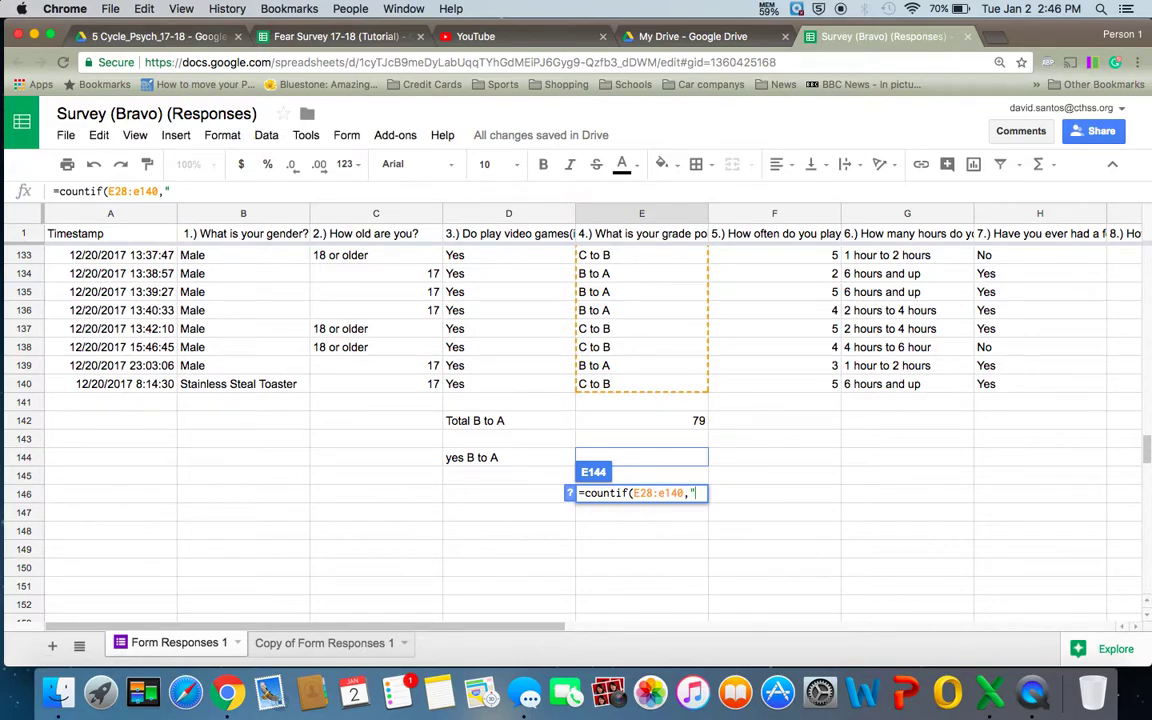
pyautogui.write('B to A)')
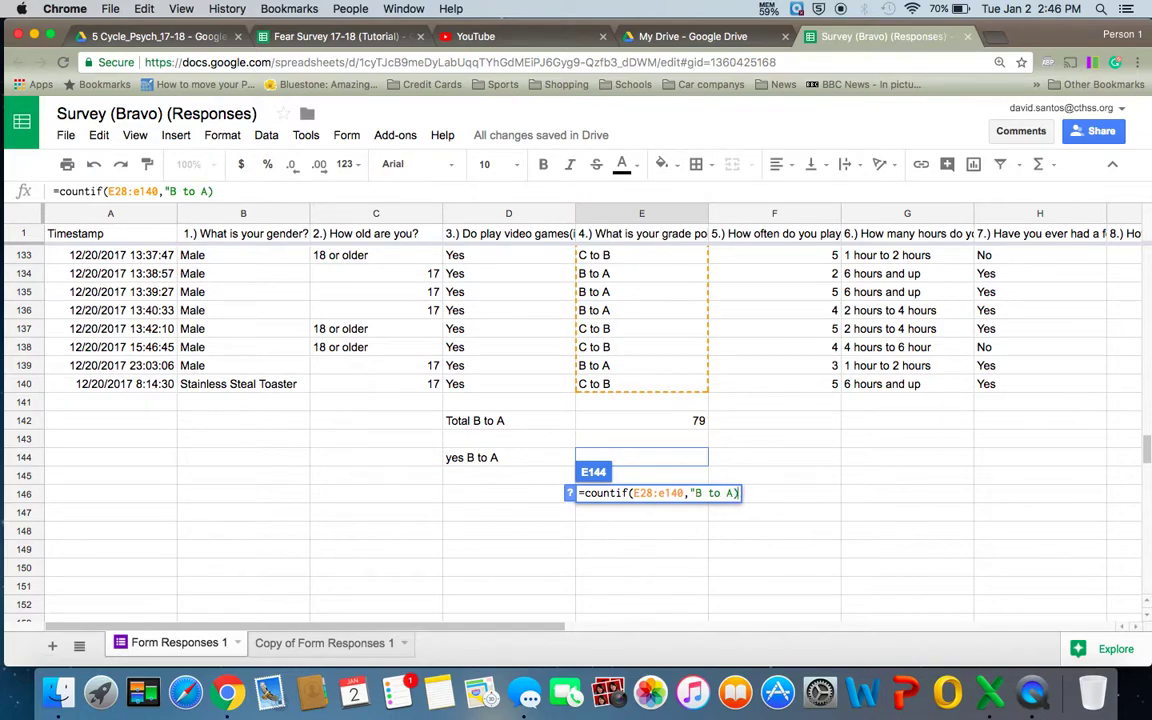
pyautogui.press('Return')
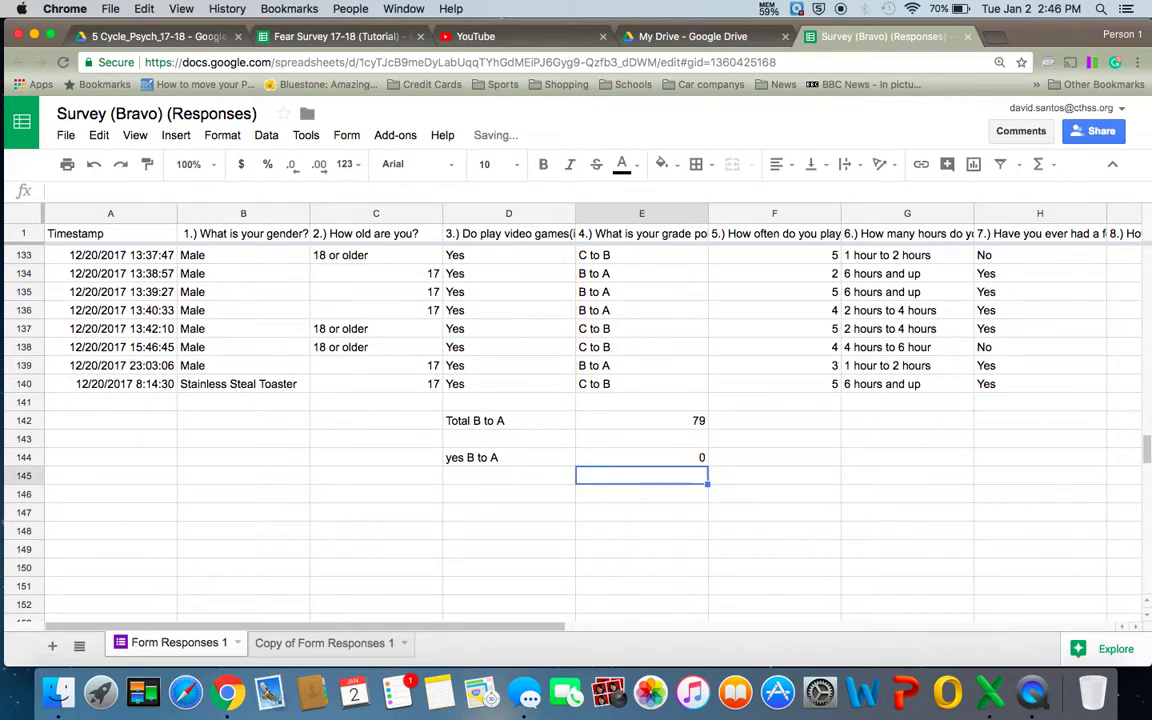
# - Correct the criterion in E144's COUNTIF formula to "B to A", with the closing parenthesis outside the quotation marks
pyautogui.click(663, 459)
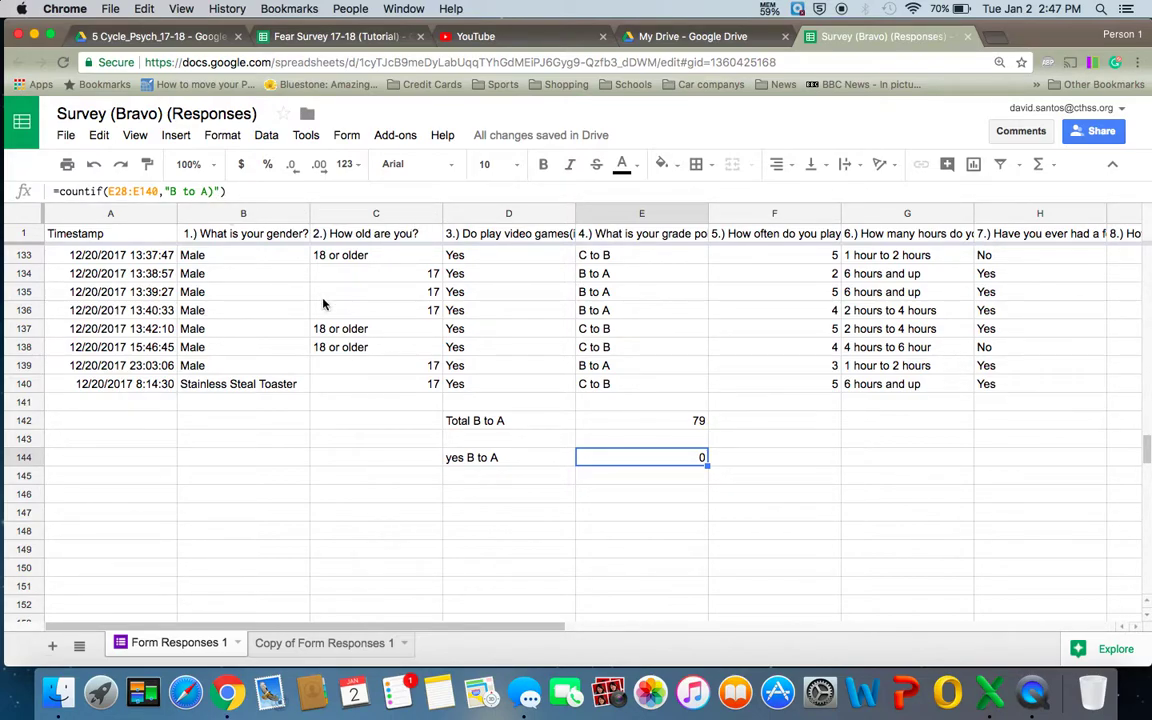
pyautogui.click(213, 191)
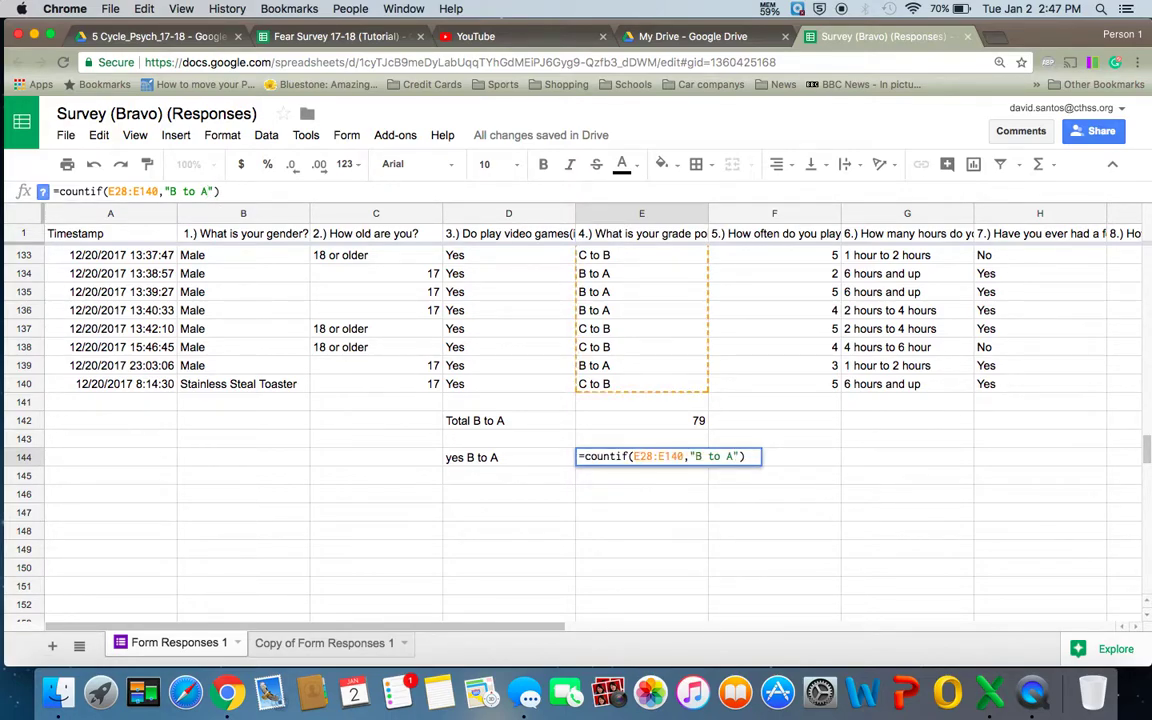
pyautogui.press('Return')
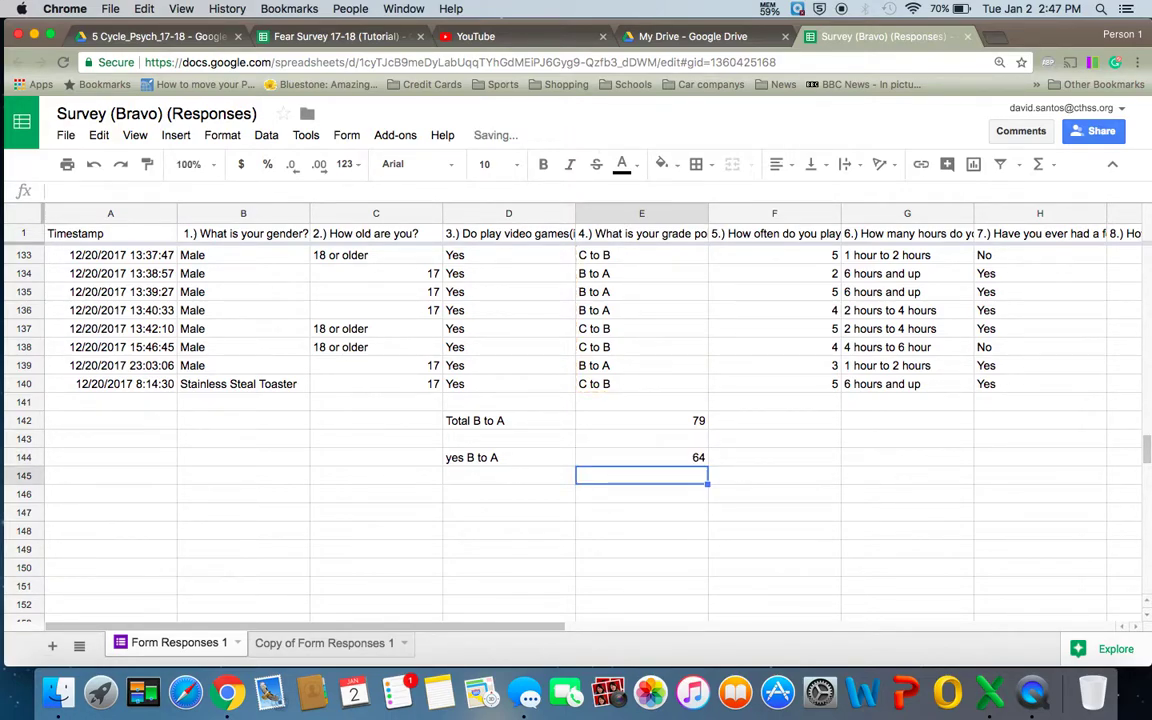
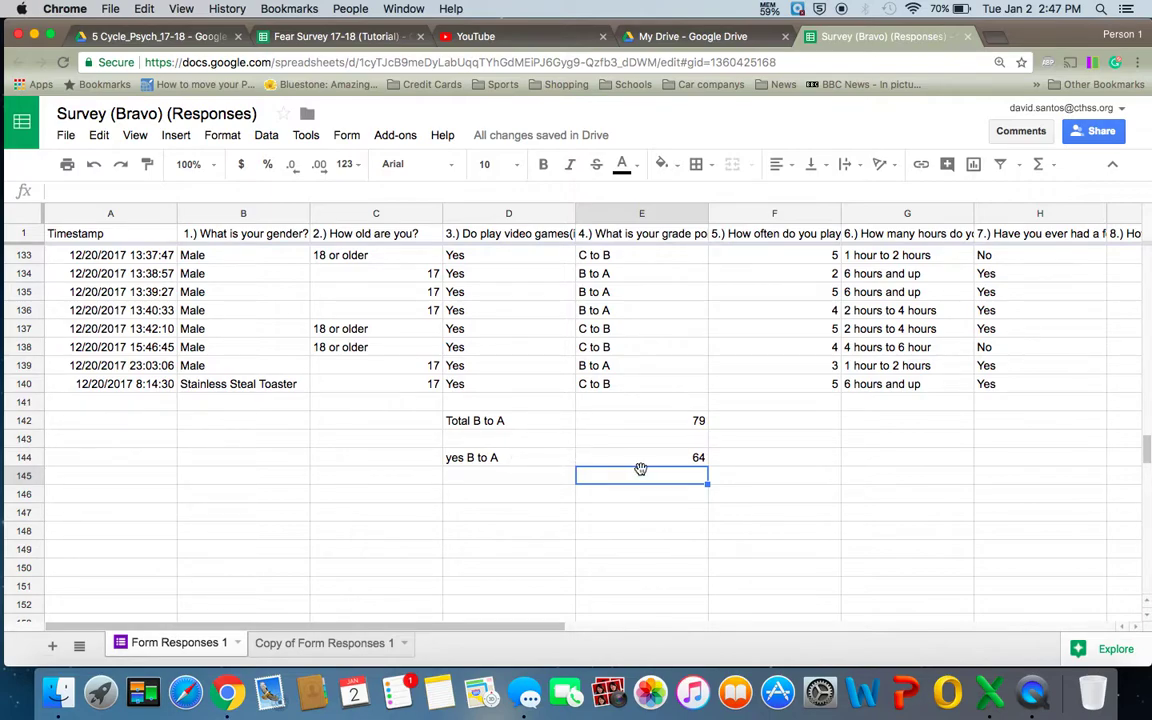
# - Enter a COUNTA formula in C144 over D26:D140 to count the Yes answers to the video games question
pyautogui.scroll(2, 383, 470)
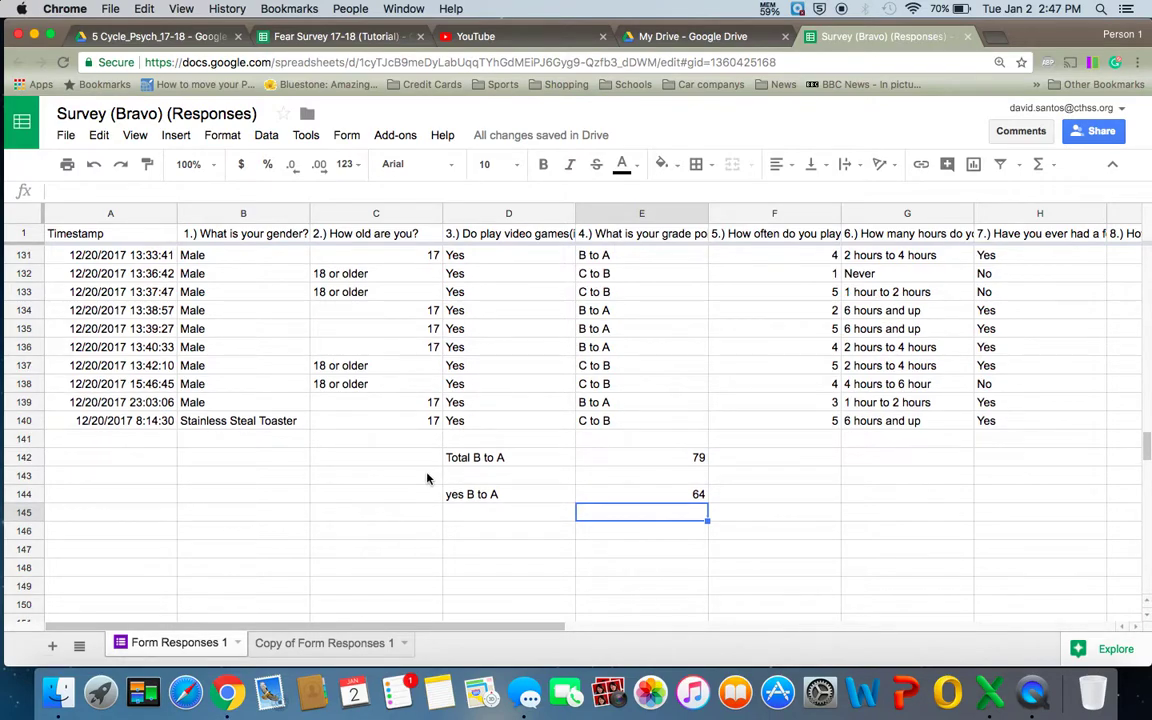
pyautogui.click(373, 494)
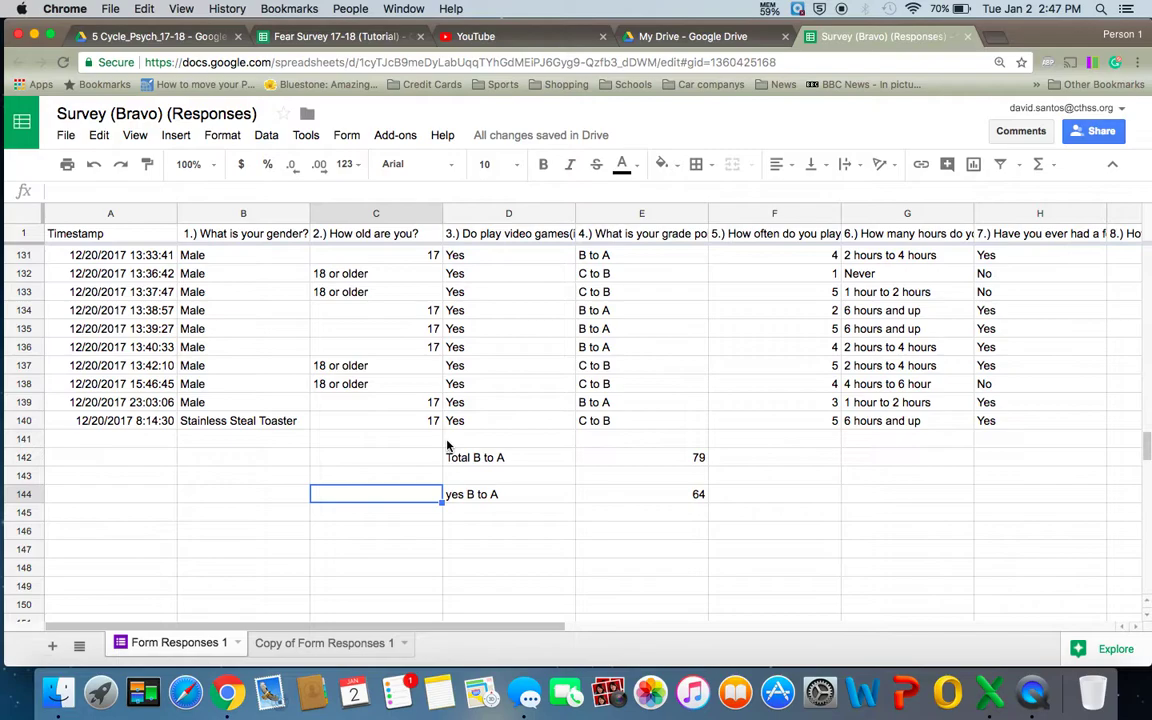
pyautogui.write('=counta')
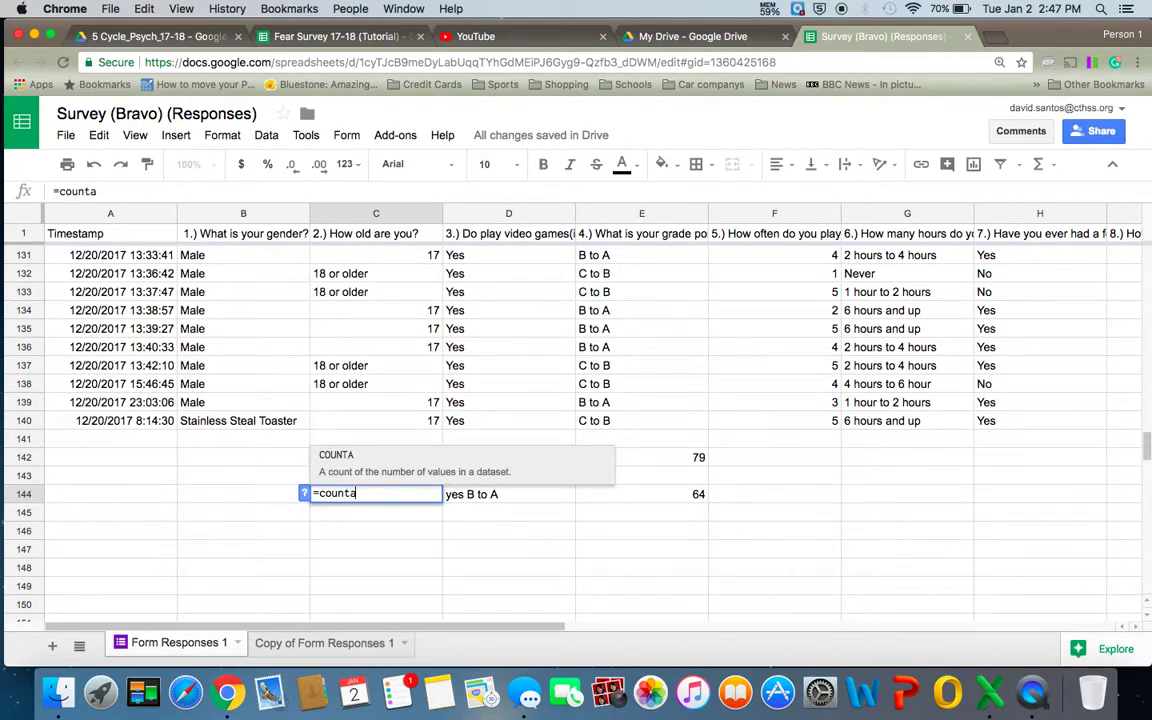
pyautogui.write('(')
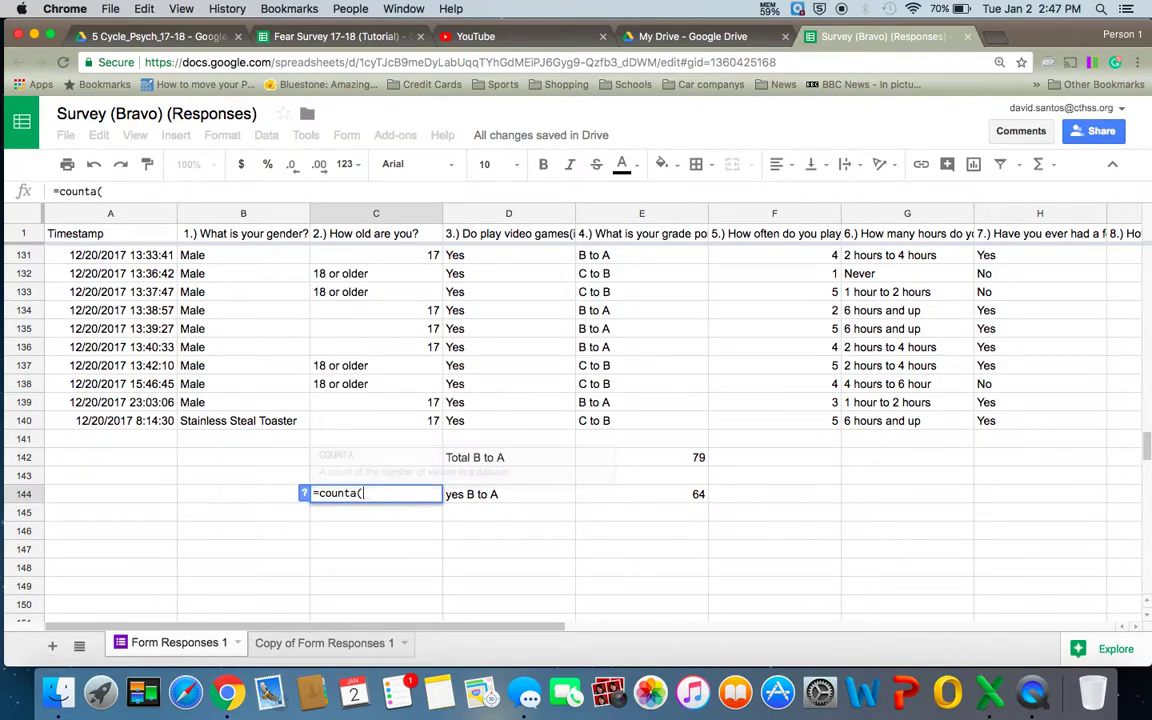
pyautogui.scroll(5, 463, 437)
pyautogui.scroll(20, 463, 437)
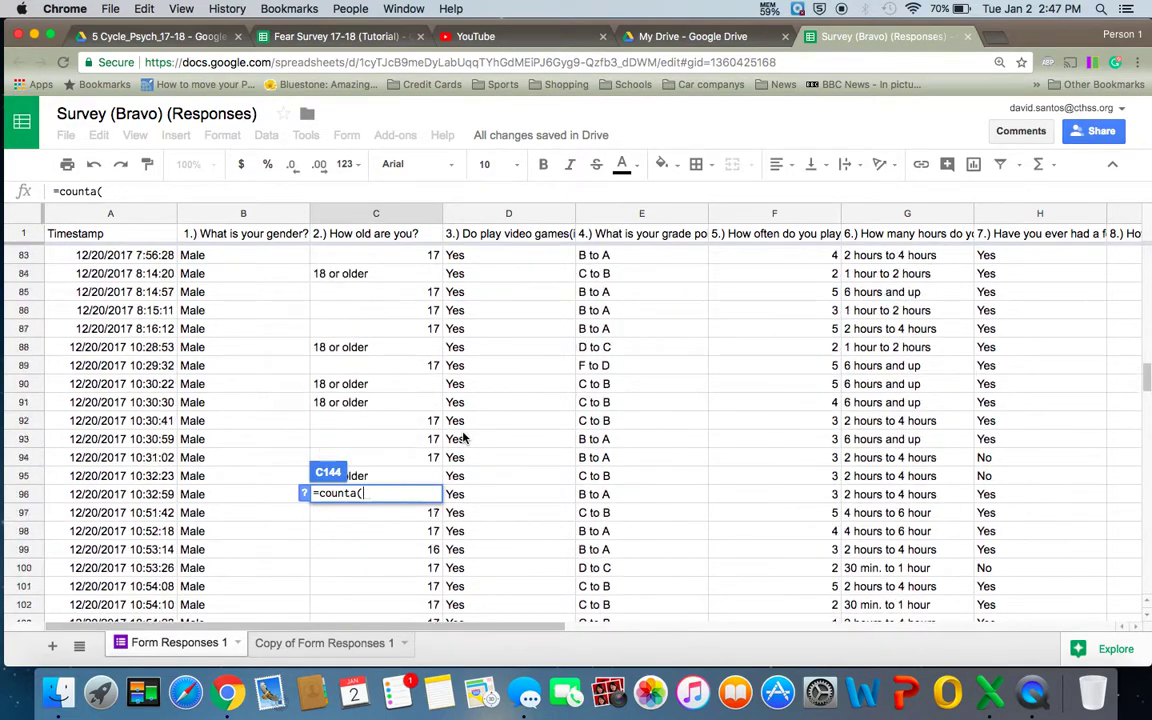
pyautogui.scroll(3, 463, 437)
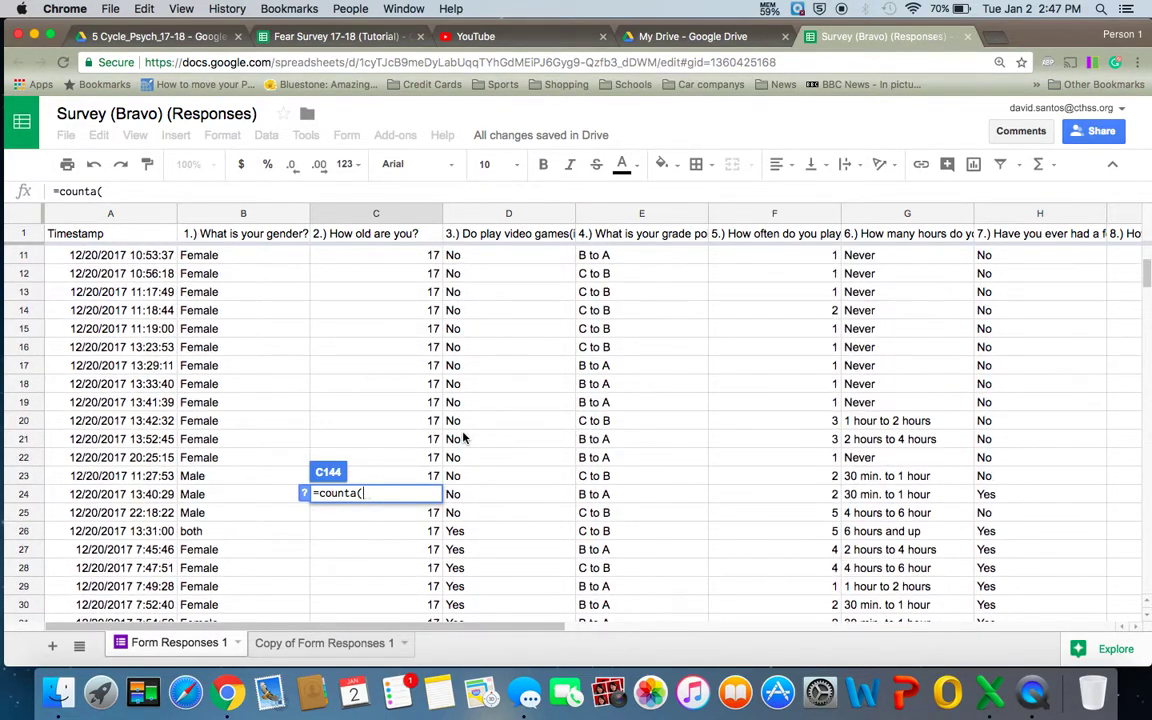
pyautogui.click(452, 492)
pyautogui.moveTo(478, 497); pyautogui.dragTo(502, 278)
pyautogui.press('Return')
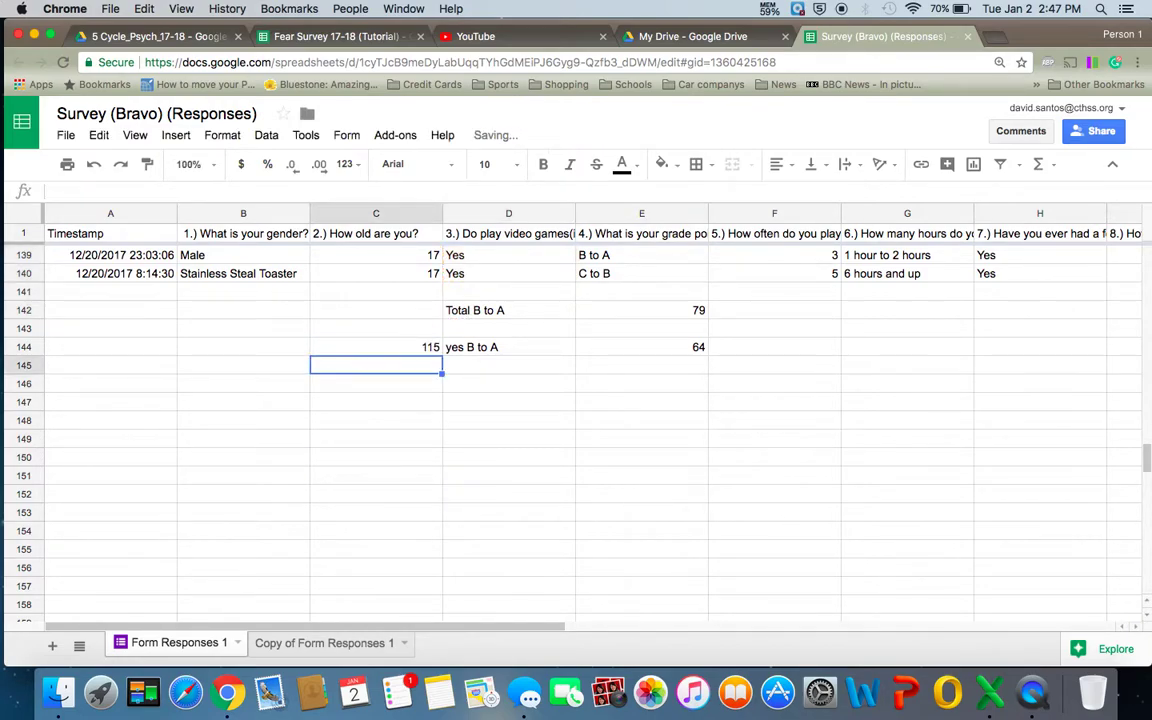
# - Review the COUNTA formula in C144 and the B to A COUNTIF formula in E144
pyautogui.scroll(3, 571, 362)
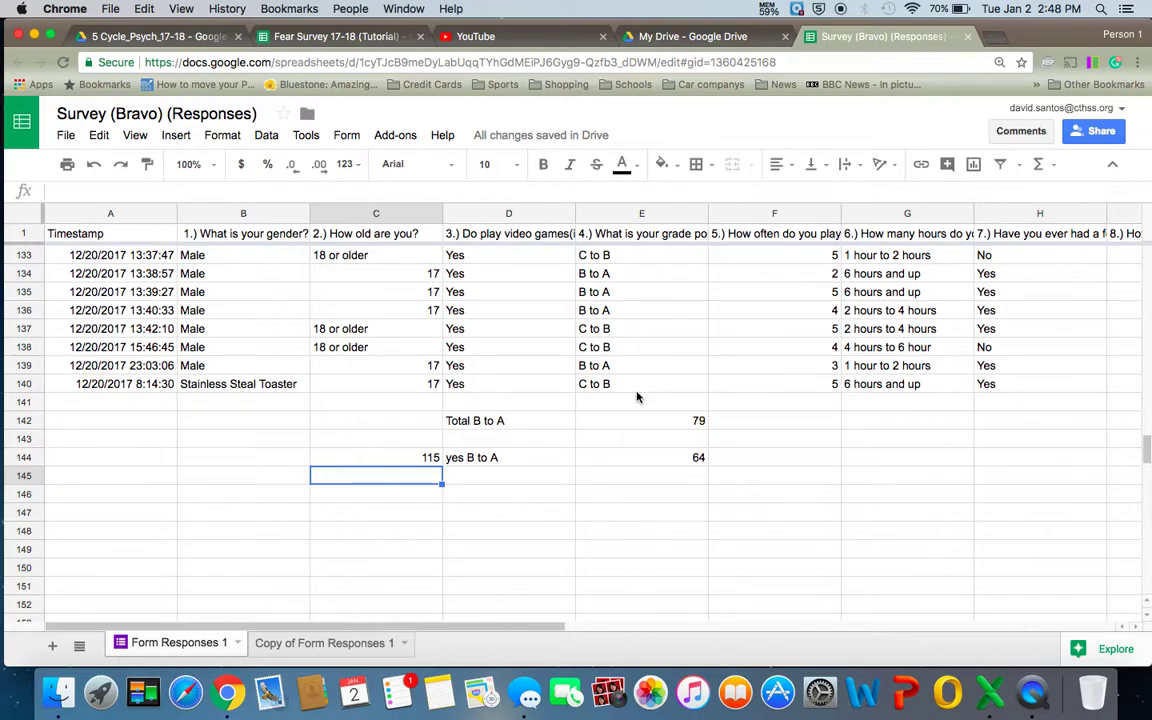
pyautogui.press('Up')
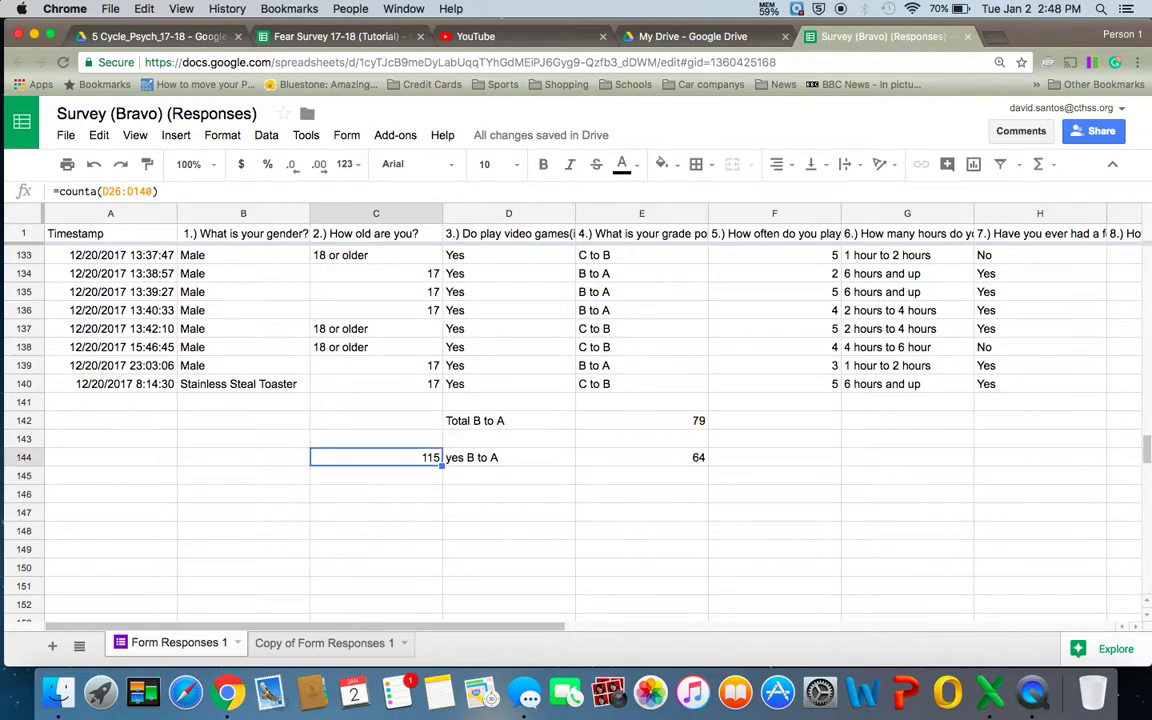
pyautogui.scroll(2, 637, 406)
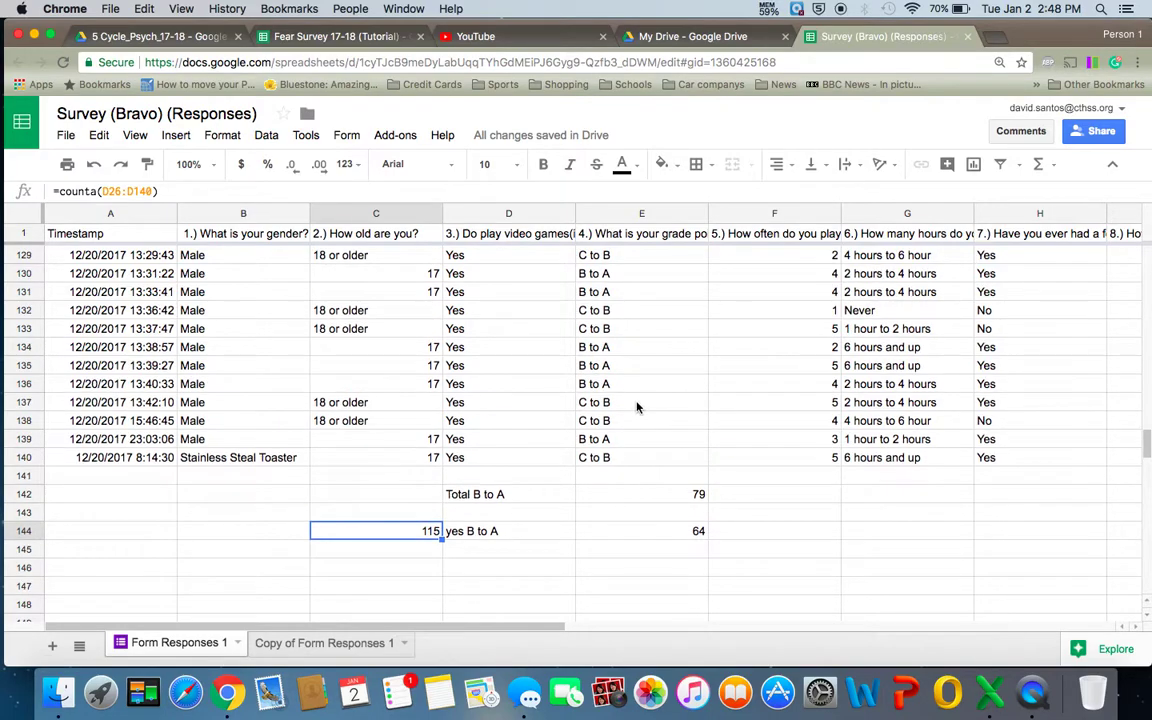
pyautogui.press('Right')
pyautogui.press('Right')
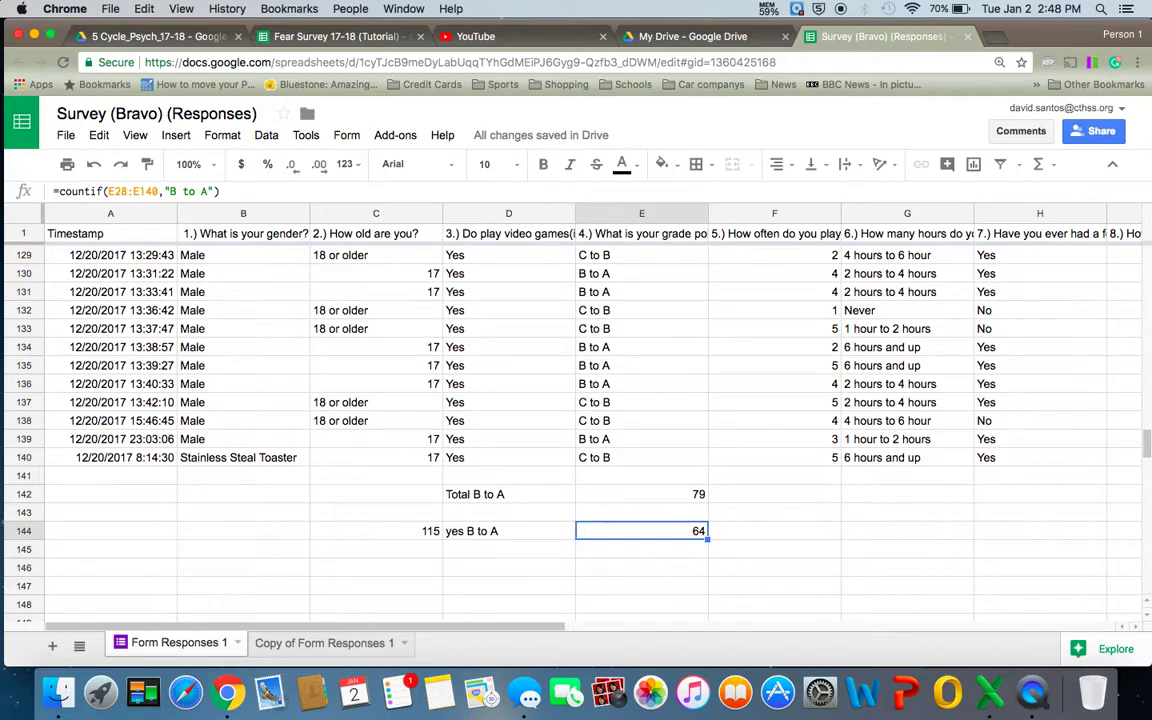
pyautogui.press('Down')
pyautogui.write('=')
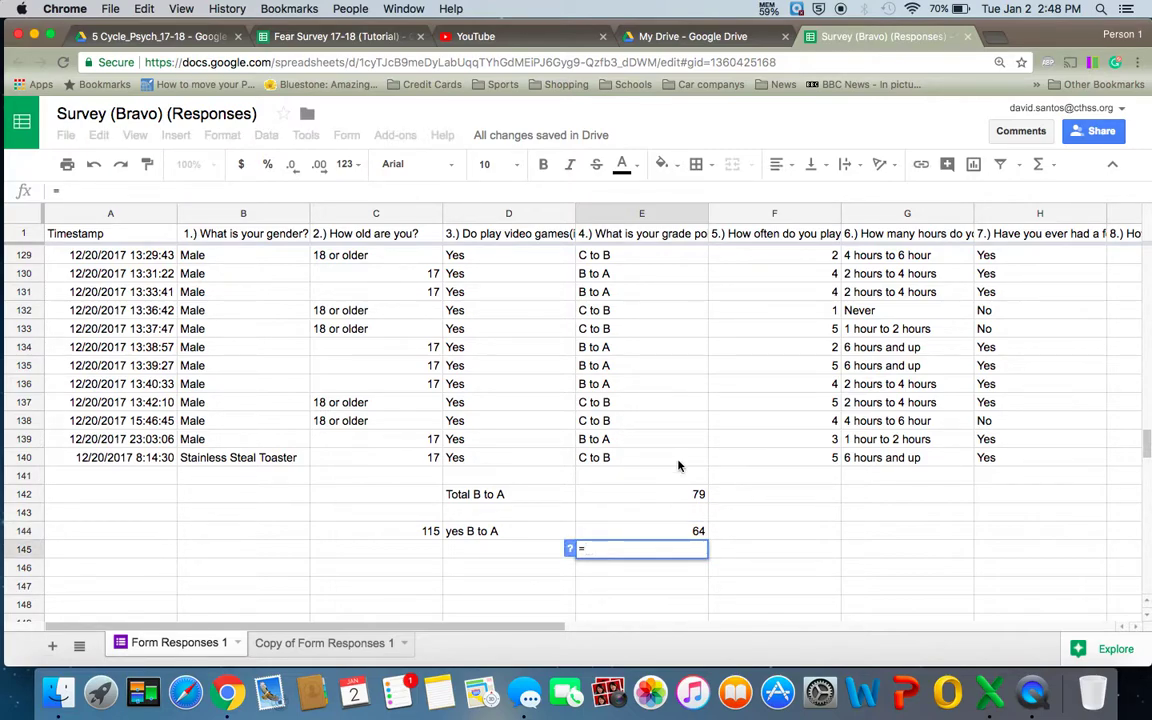
pyautogui.press('BackSpace')
pyautogui.press('Up')
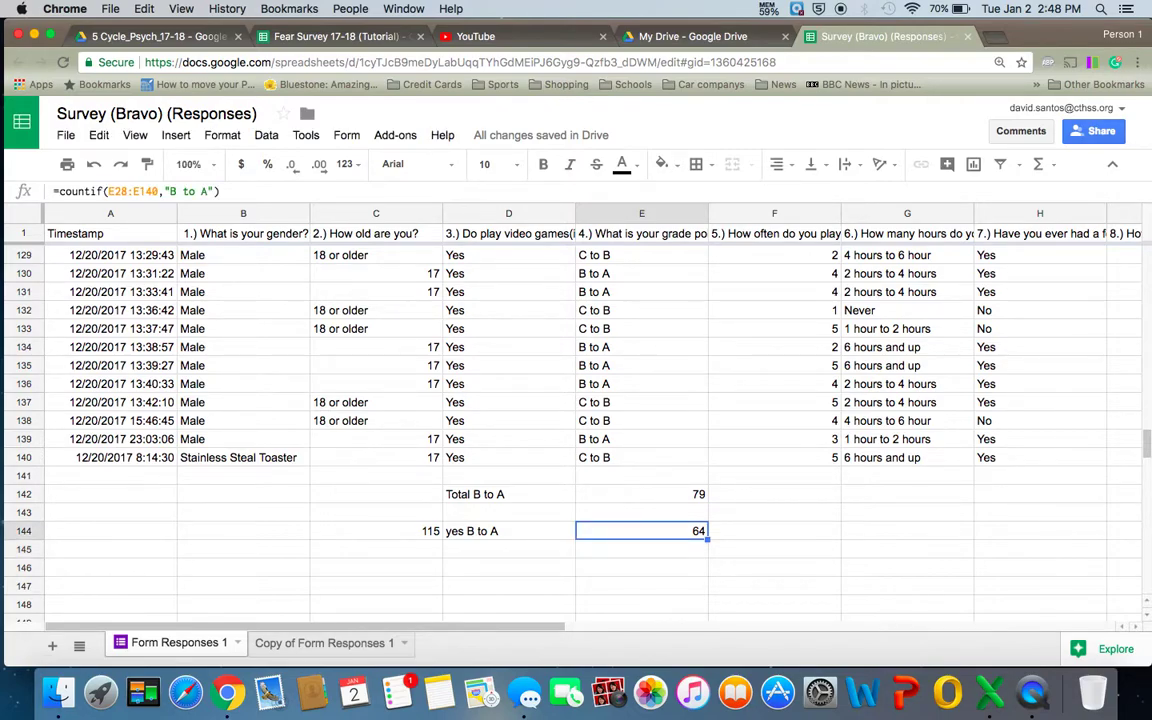
# - Enter =countif(e28:e140,"c to b") in E145 to count the C to B grades among video game players
pyautogui.press('Down')
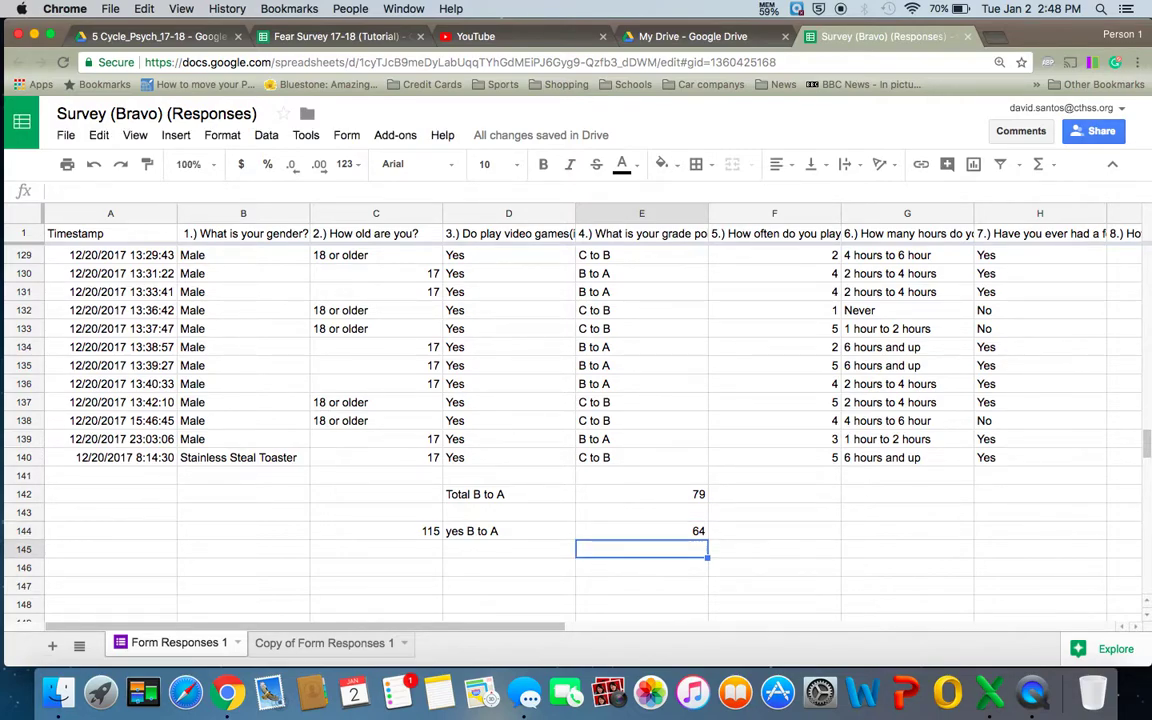
pyautogui.write('=co')
pyautogui.write('u')
pyautogui.press('BackSpace')
pyautogui.write('ount')
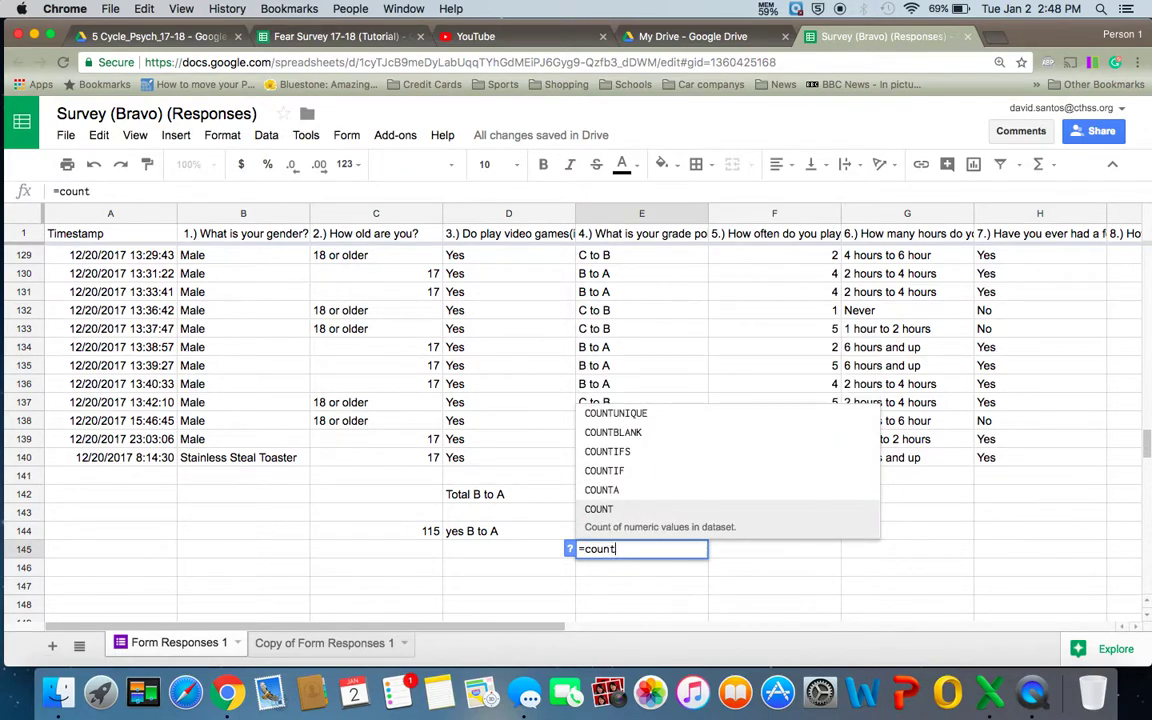
pyautogui.write('if')
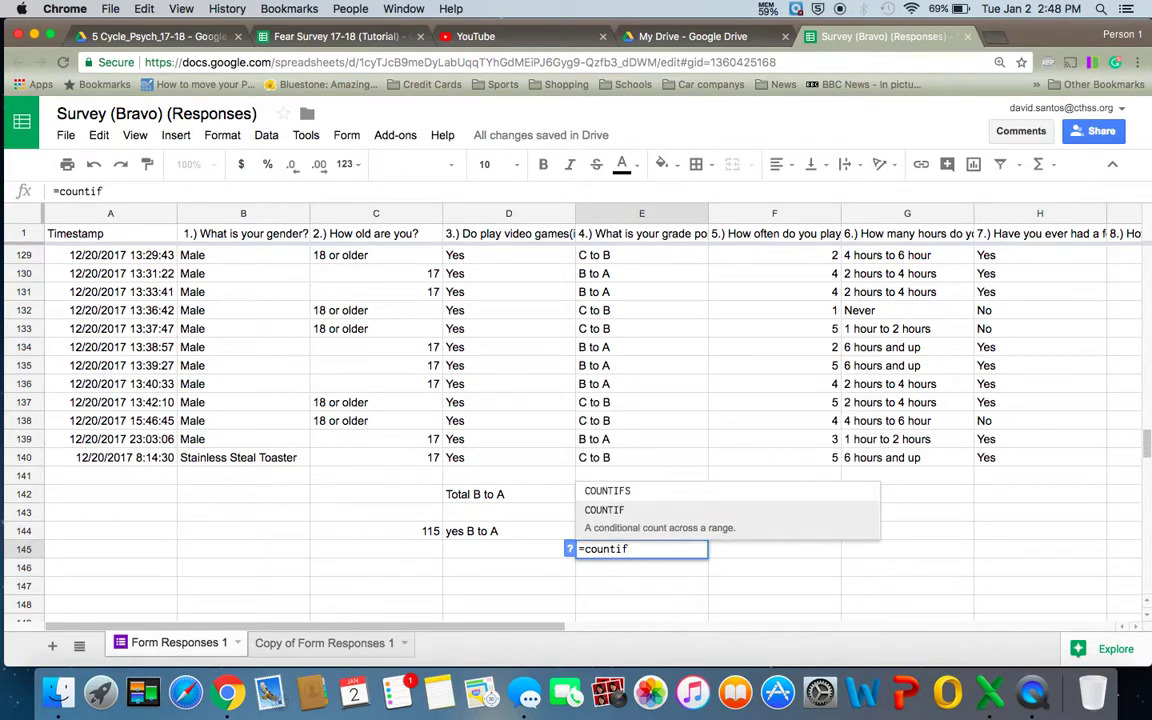
pyautogui.write('(e2')
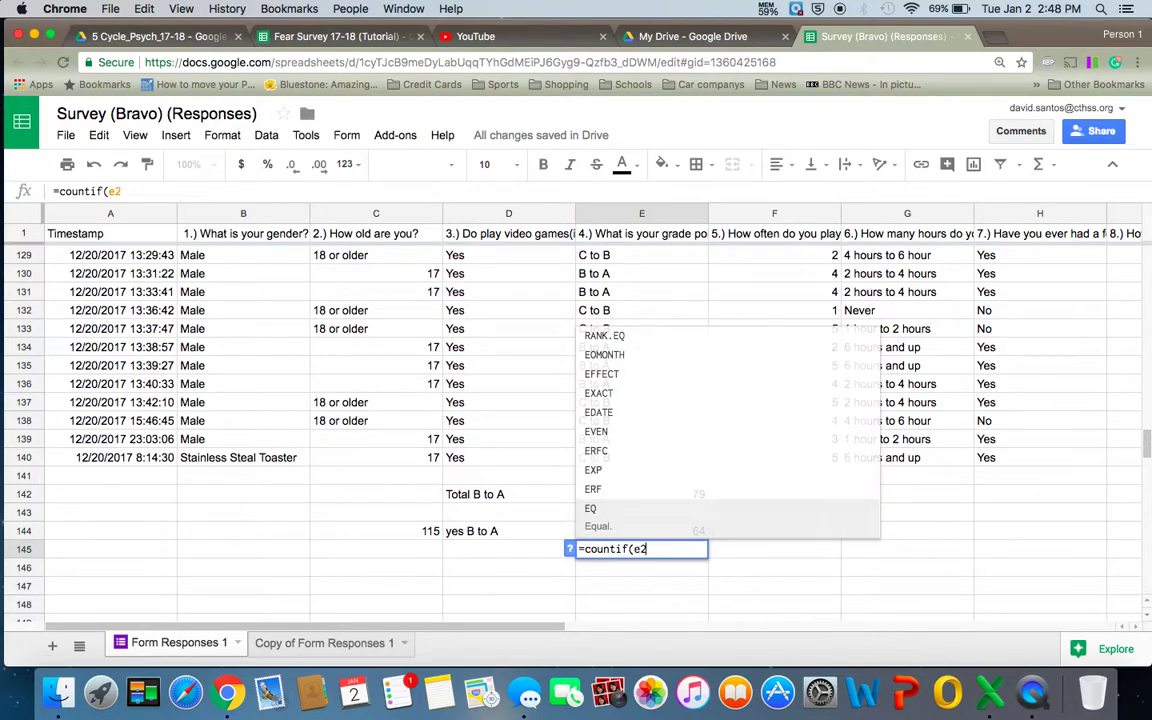
pyautogui.write('8:e')
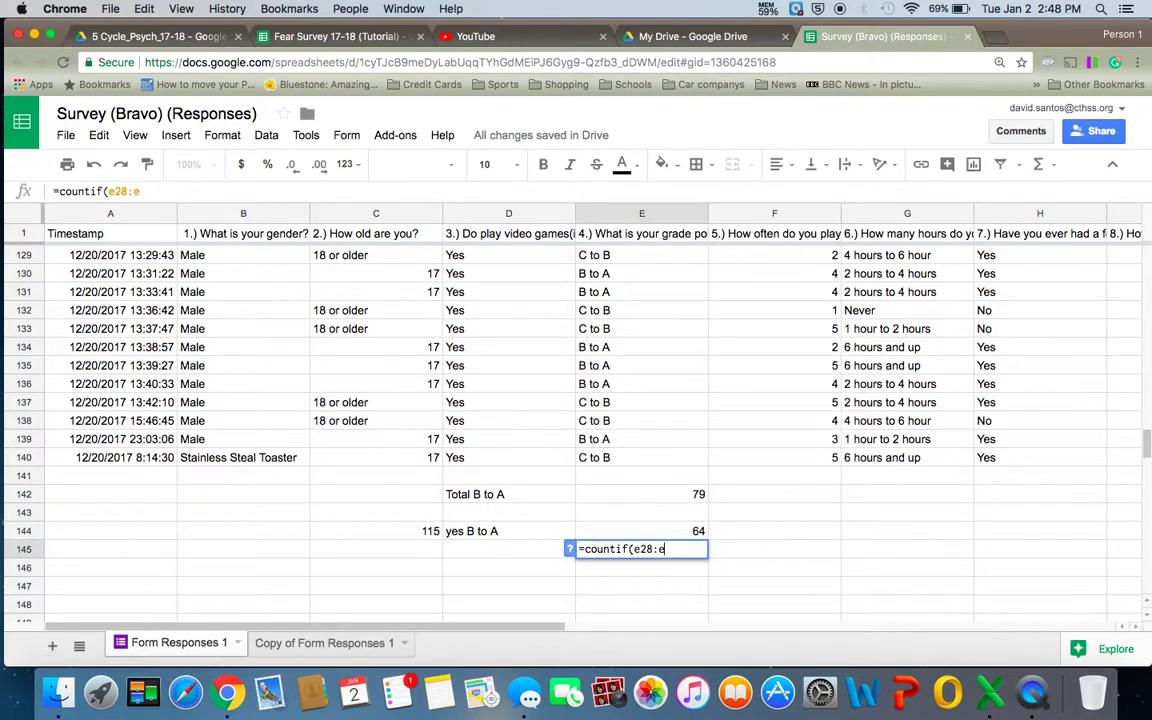
pyautogui.write('140,')
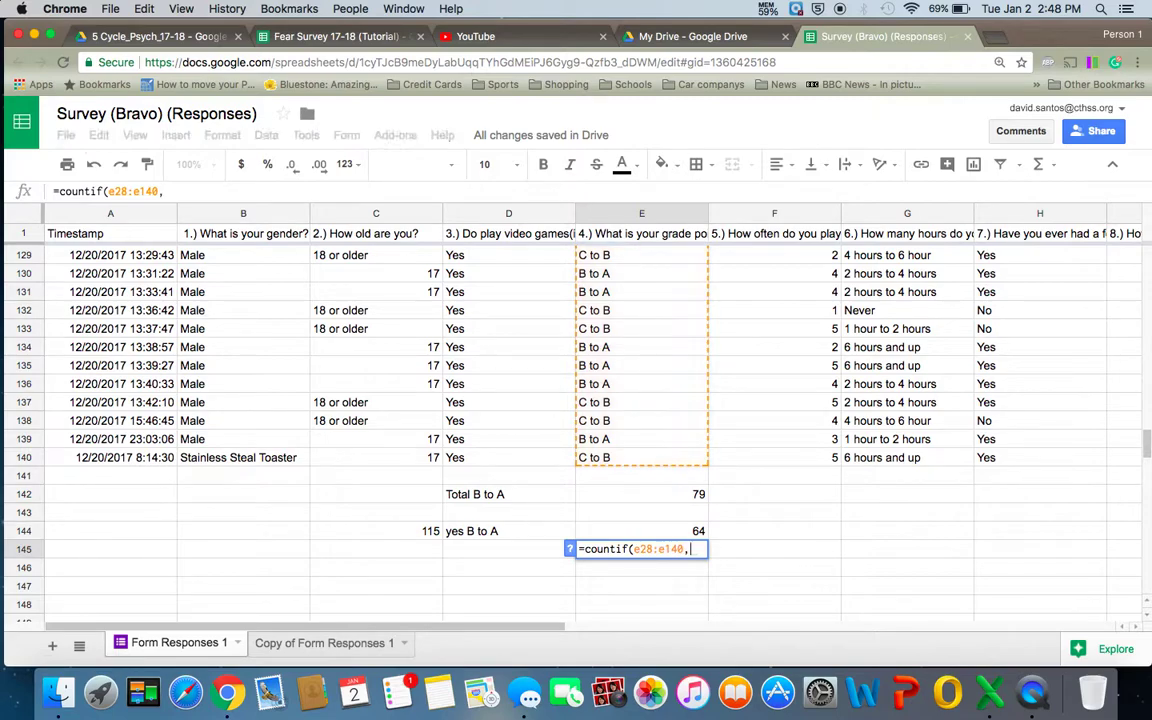
pyautogui.write('"')
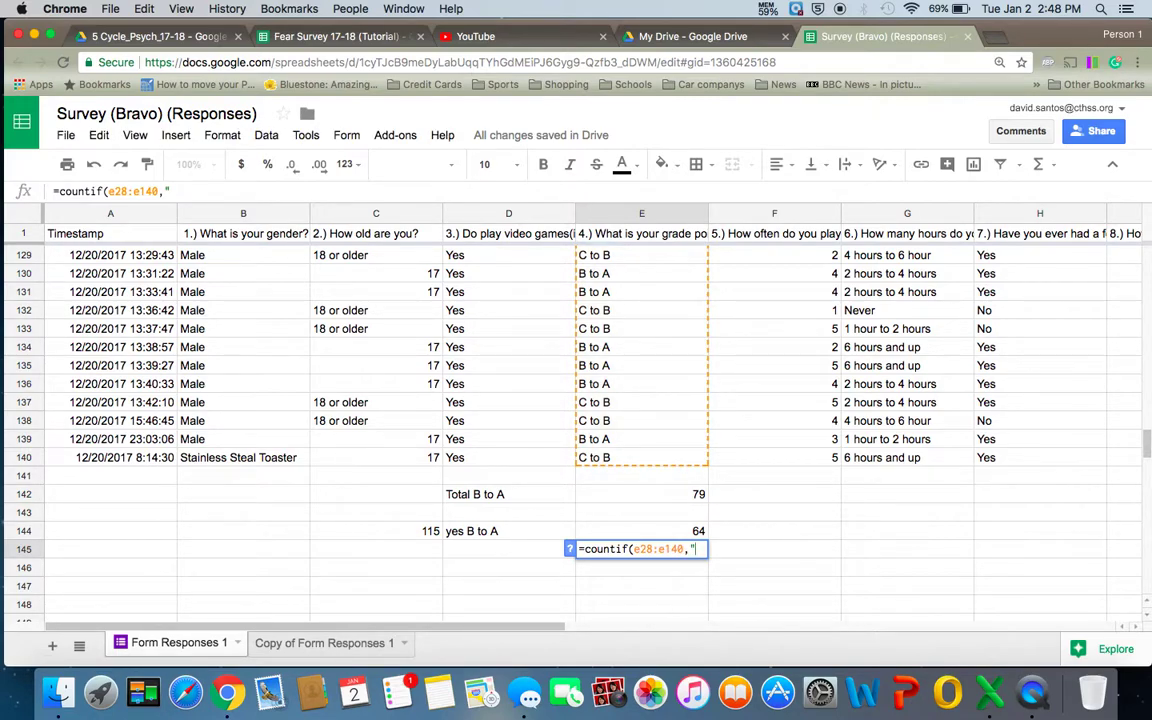
pyautogui.write('c to b')
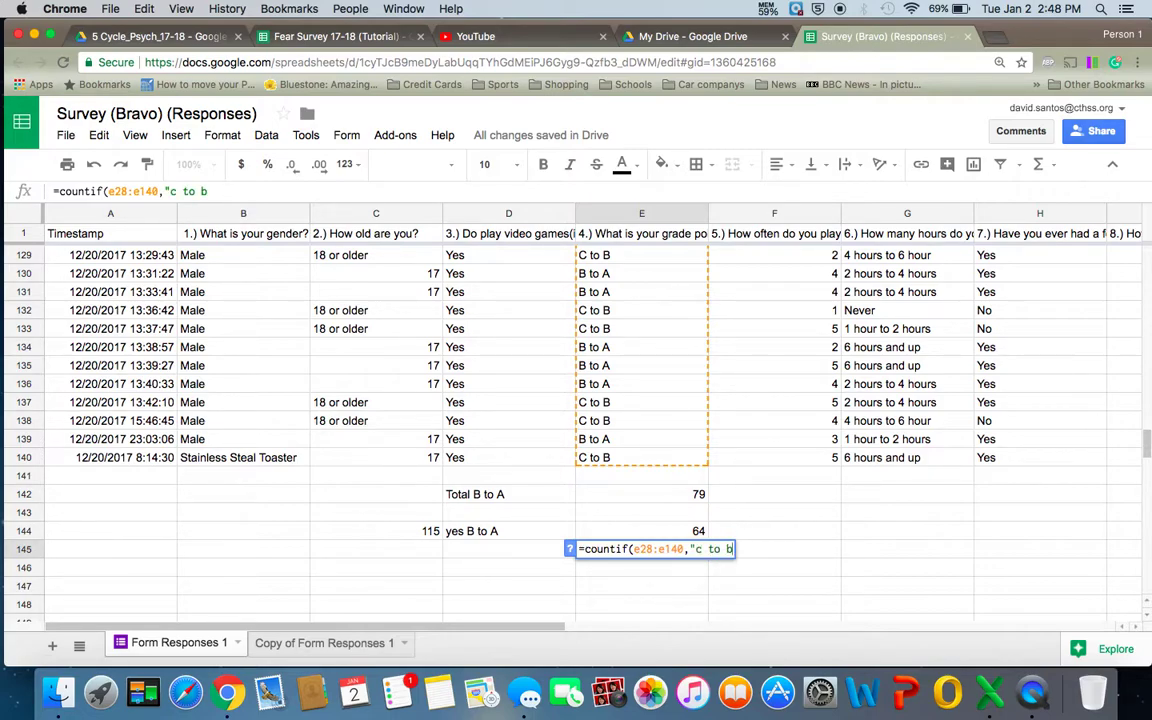
pyautogui.write('")')
pyautogui.press('Return')
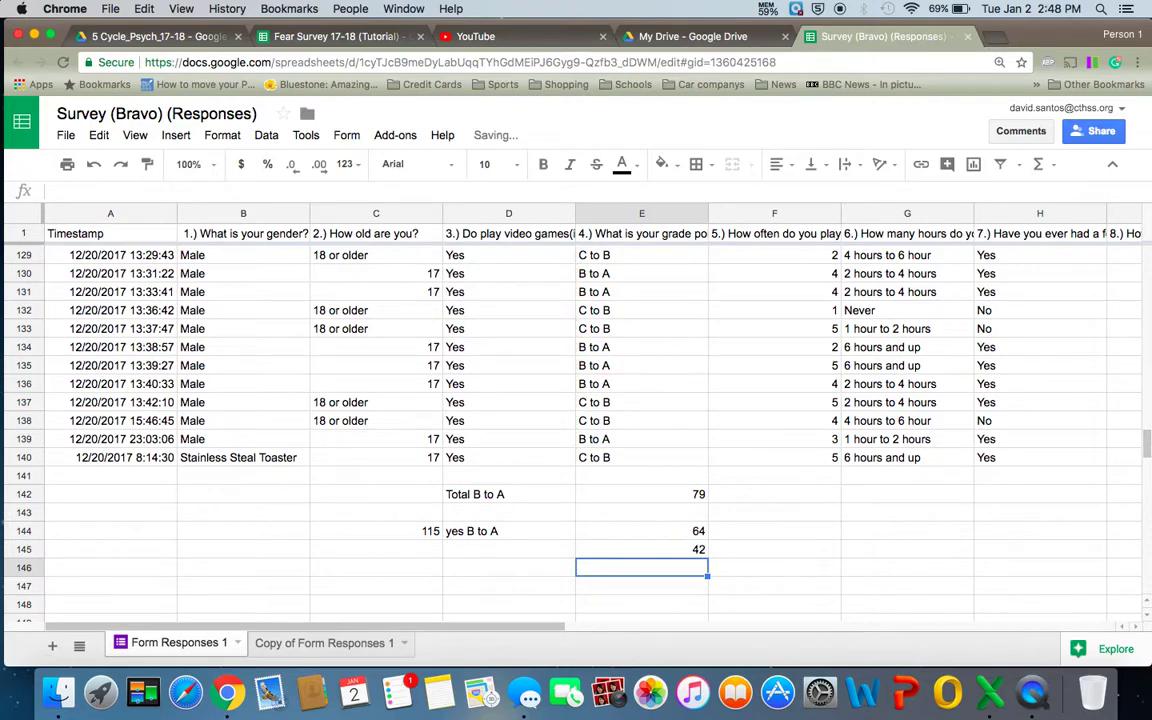
pyautogui.press('Up')
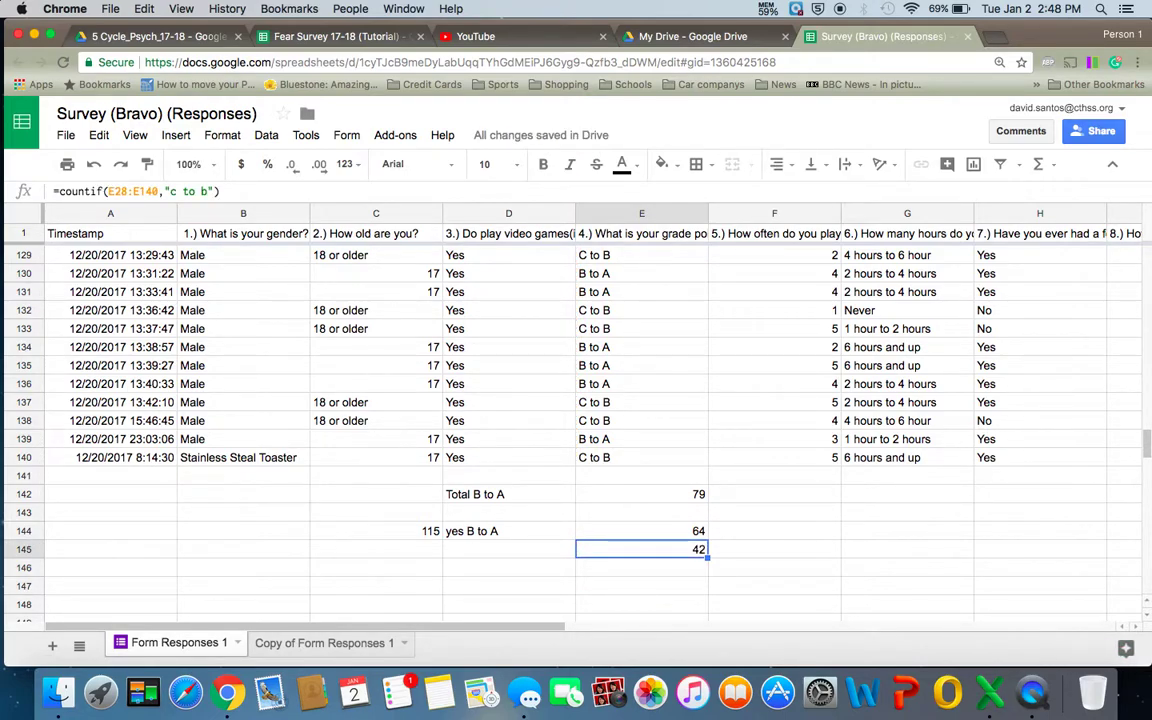
# - Enter =countif(e28:e140,"d to c") in E146 to count the D to C grades among video game players
pyautogui.press('Down')
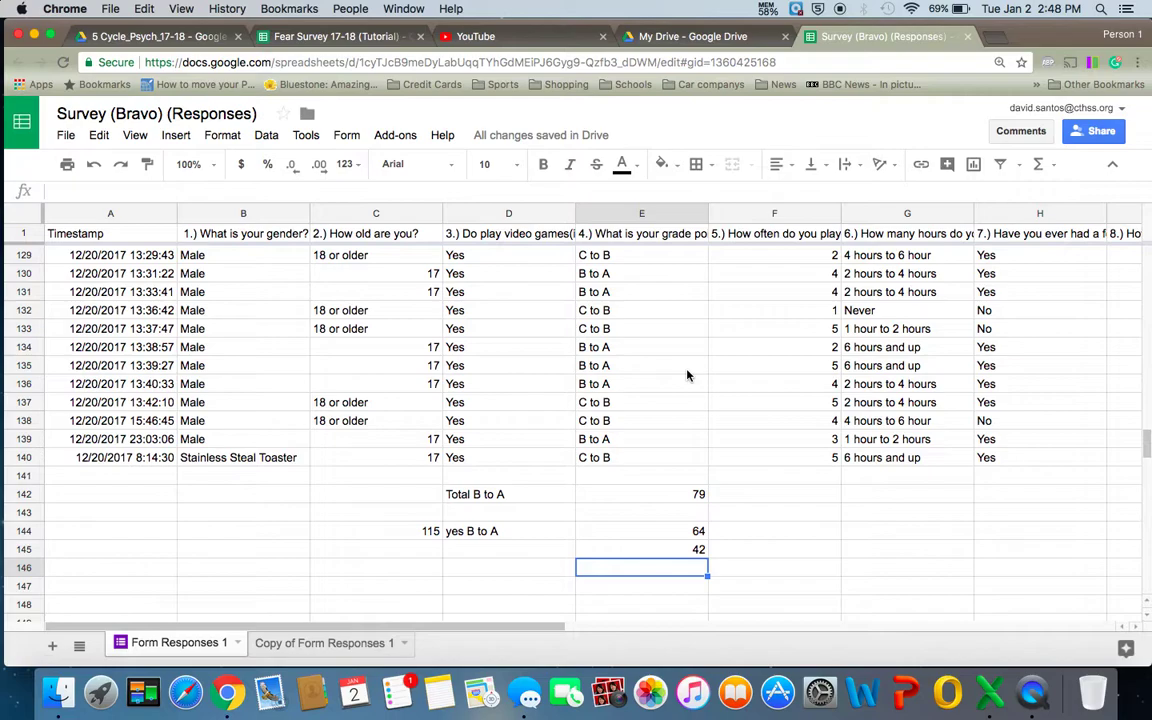
pyautogui.press('Up')
pyautogui.press('Down')
pyautogui.write('=countif')
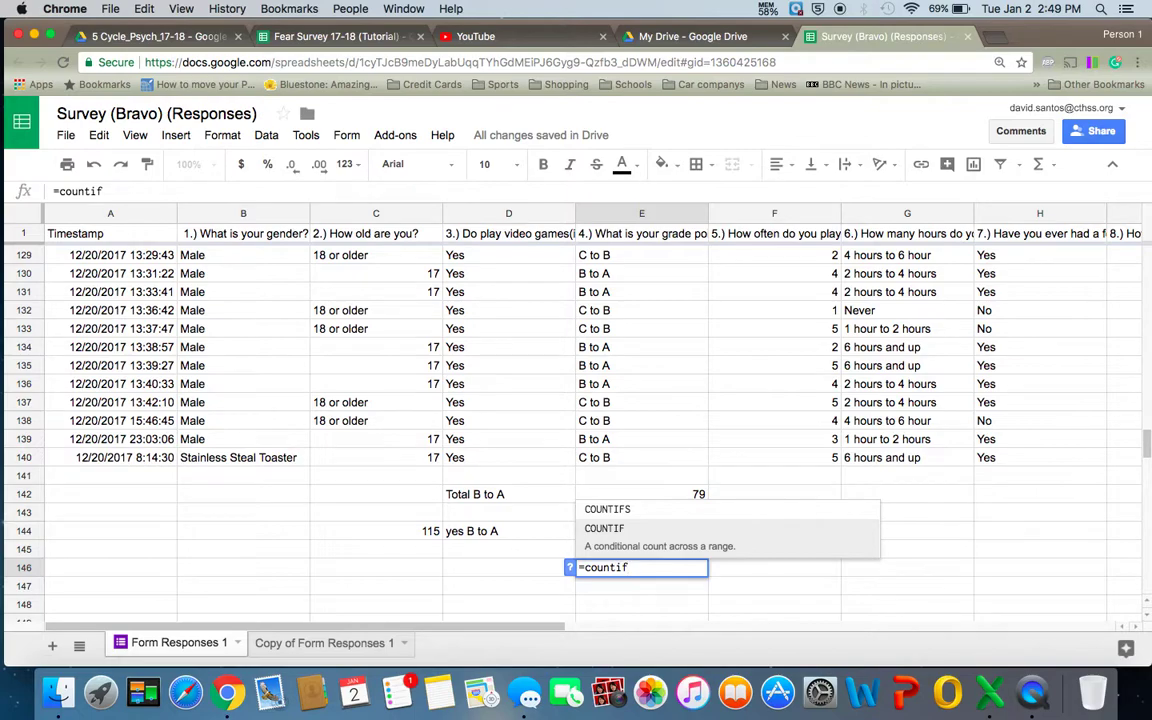
pyautogui.write('(e29')
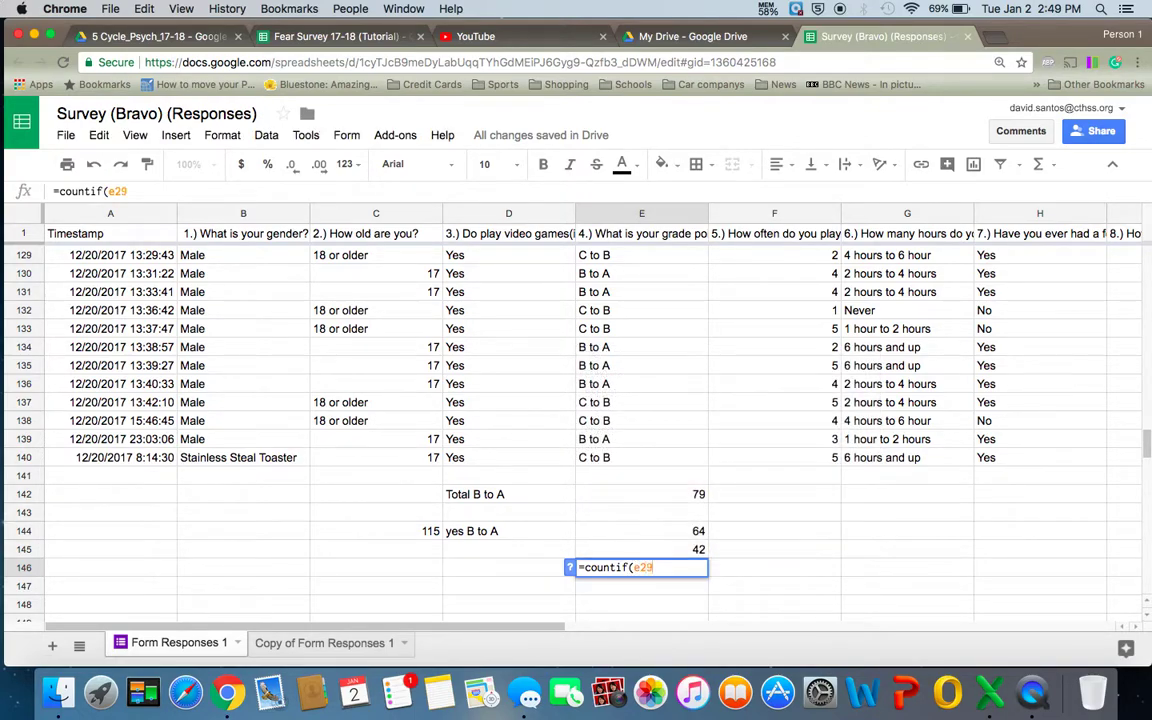
pyautogui.press('BackSpace')
pyautogui.write('8:e140')
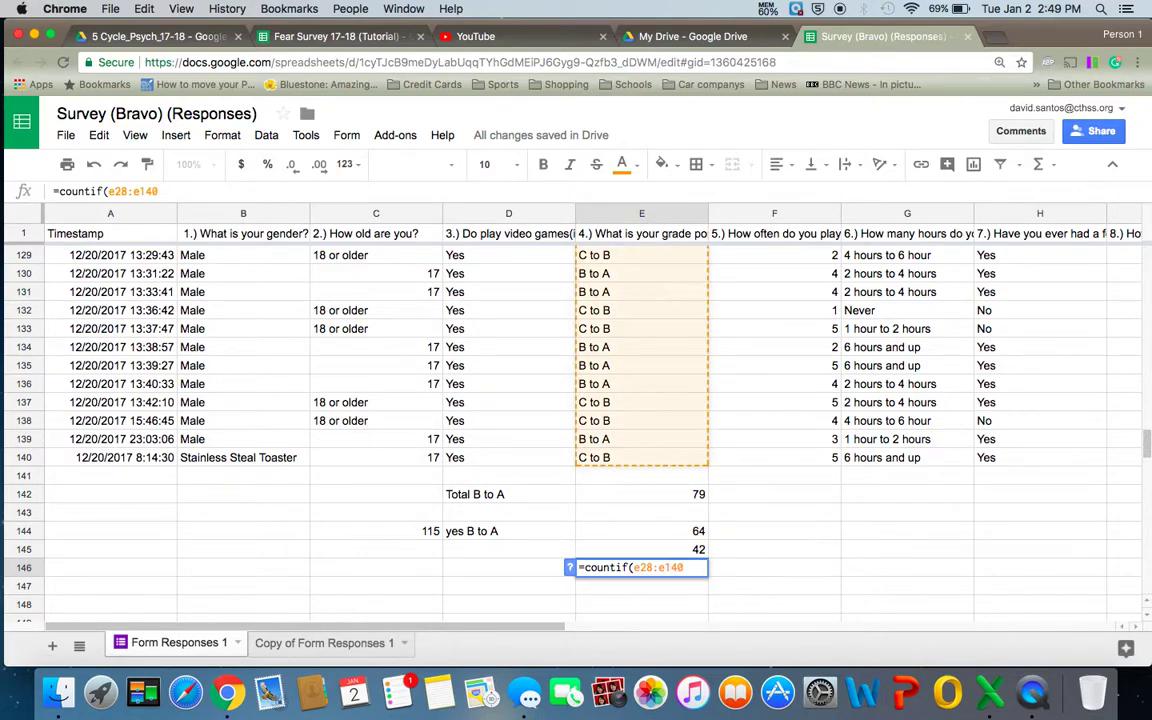
pyautogui.write(',"')
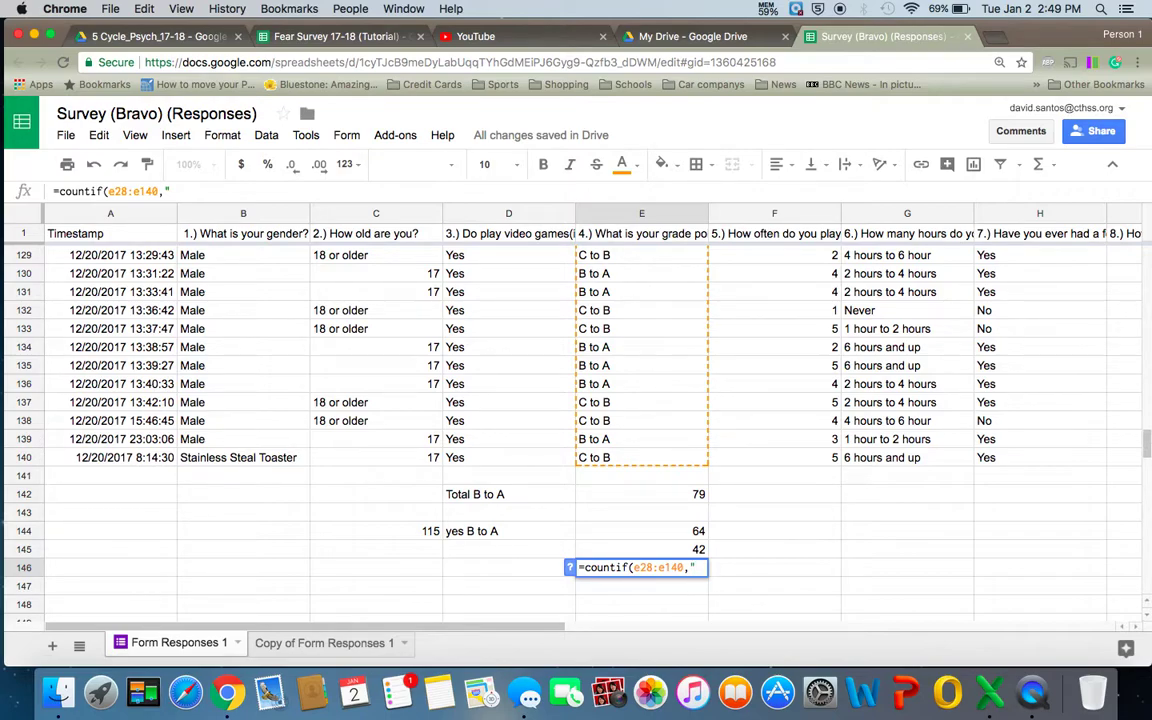
pyautogui.write('c')
pyautogui.press('BackSpace')
pyautogui.write('d to c')
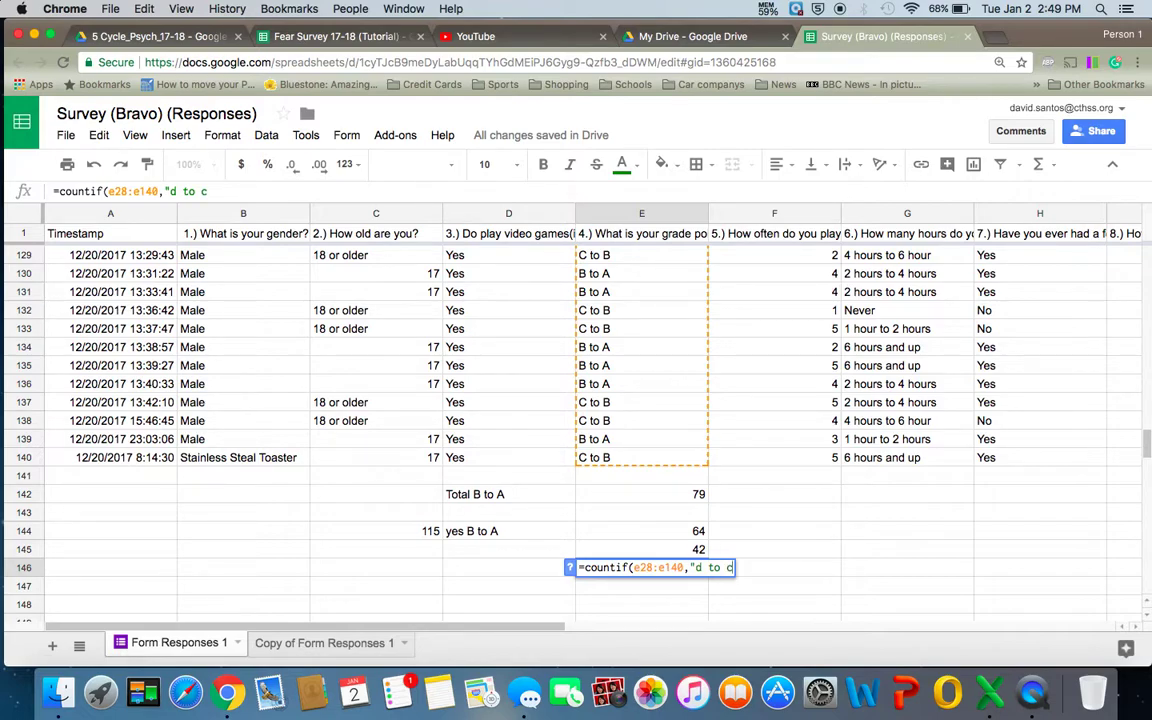
pyautogui.write('")')
pyautogui.press('Return')
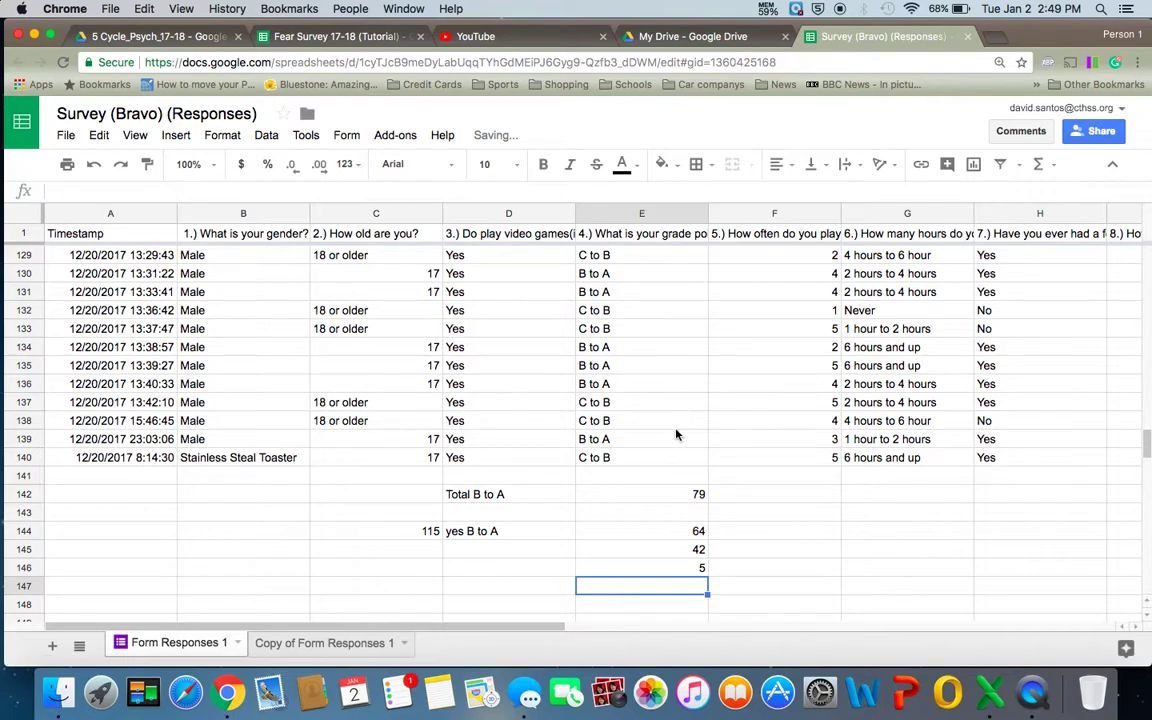
# - Enter =countif(e28:e140,"f to d") in E147 to count the F to D grades among video game players
pyautogui.scroll(-1, 676, 435)
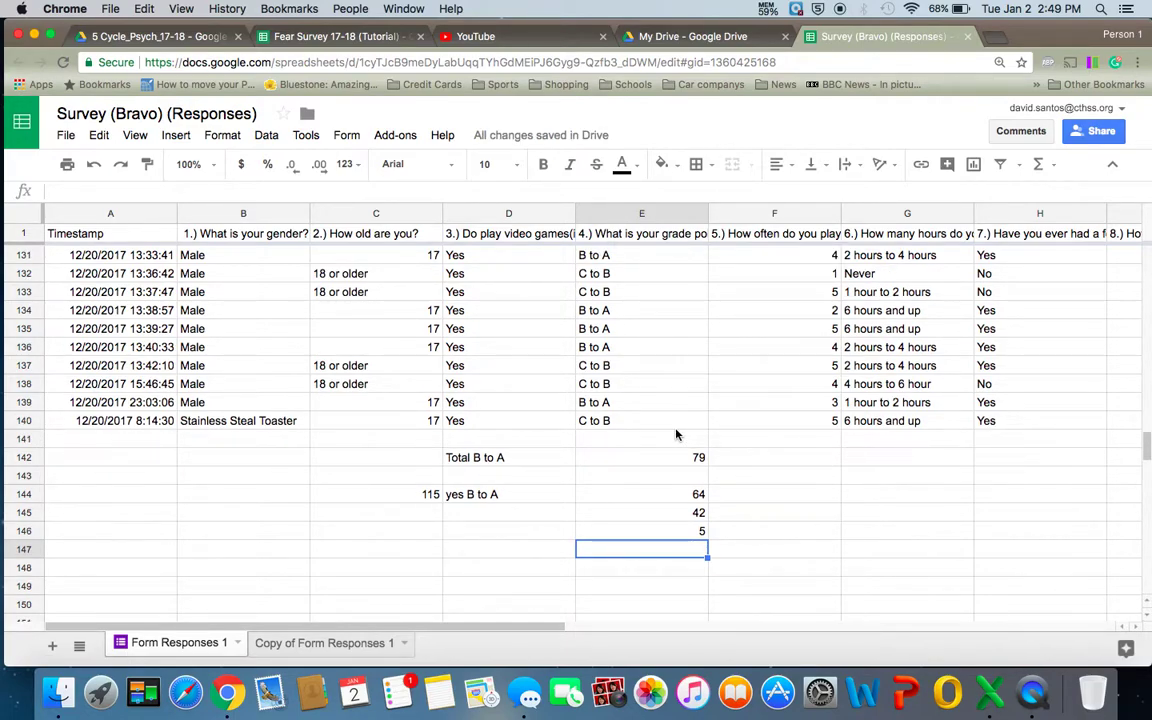
pyautogui.write('=')
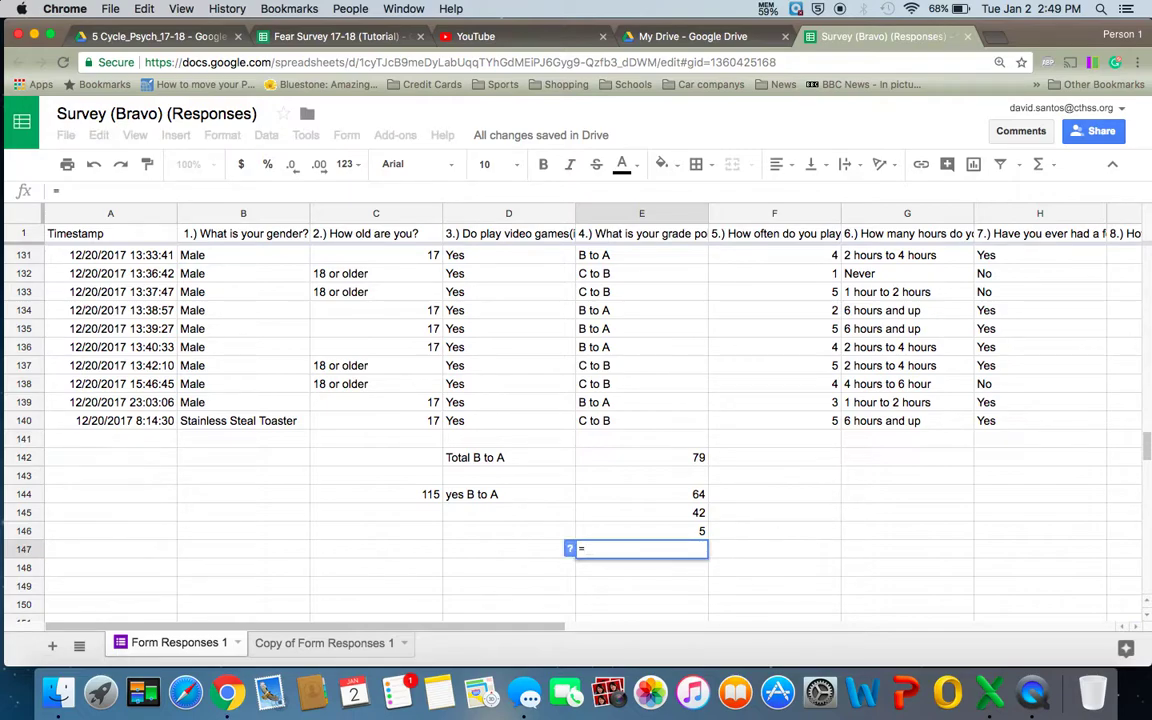
pyautogui.write('countif')
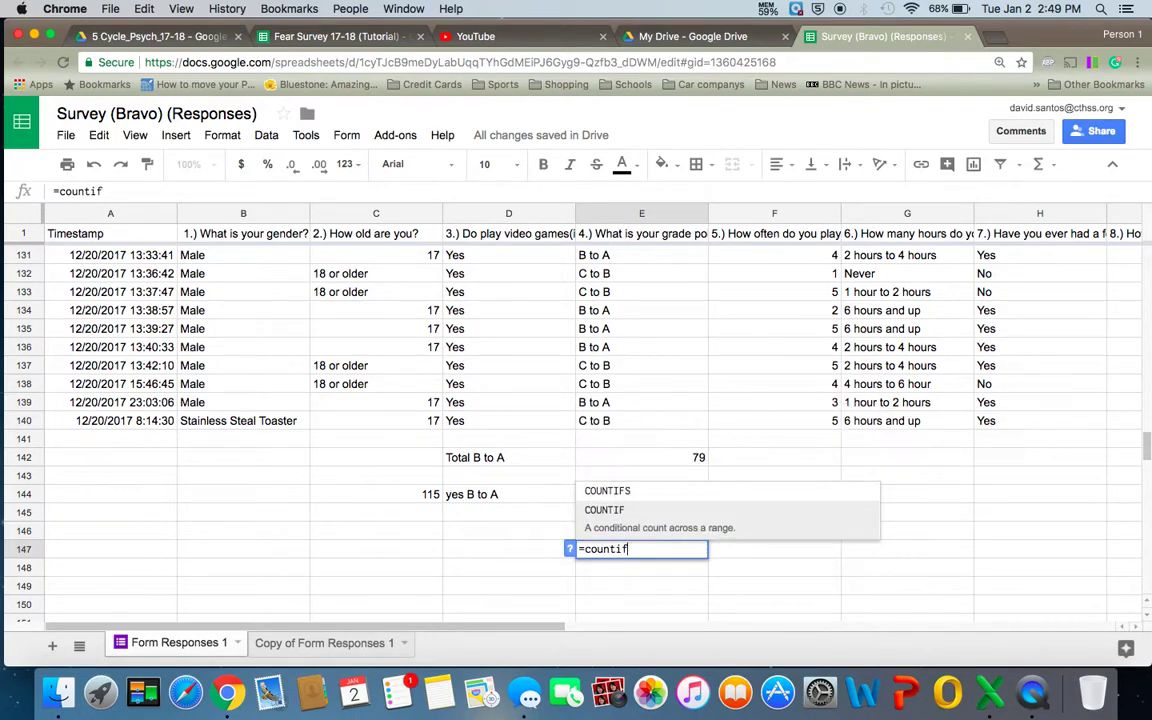
pyautogui.write('(')
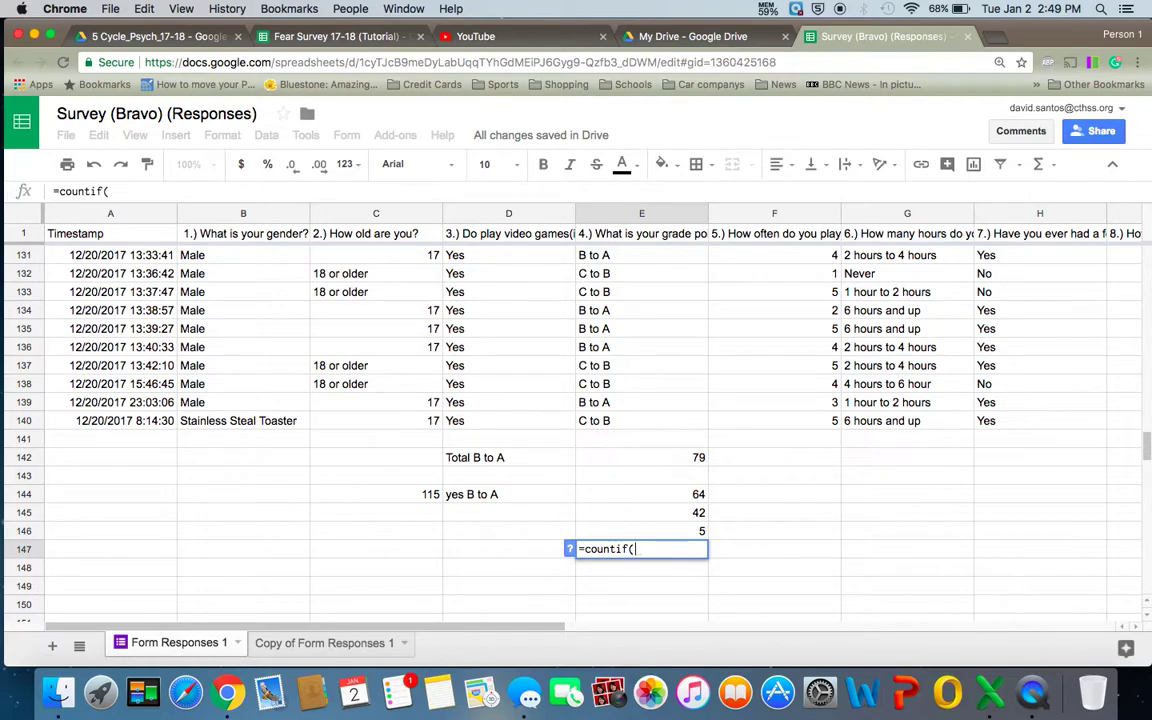
pyautogui.write('e28:e140')
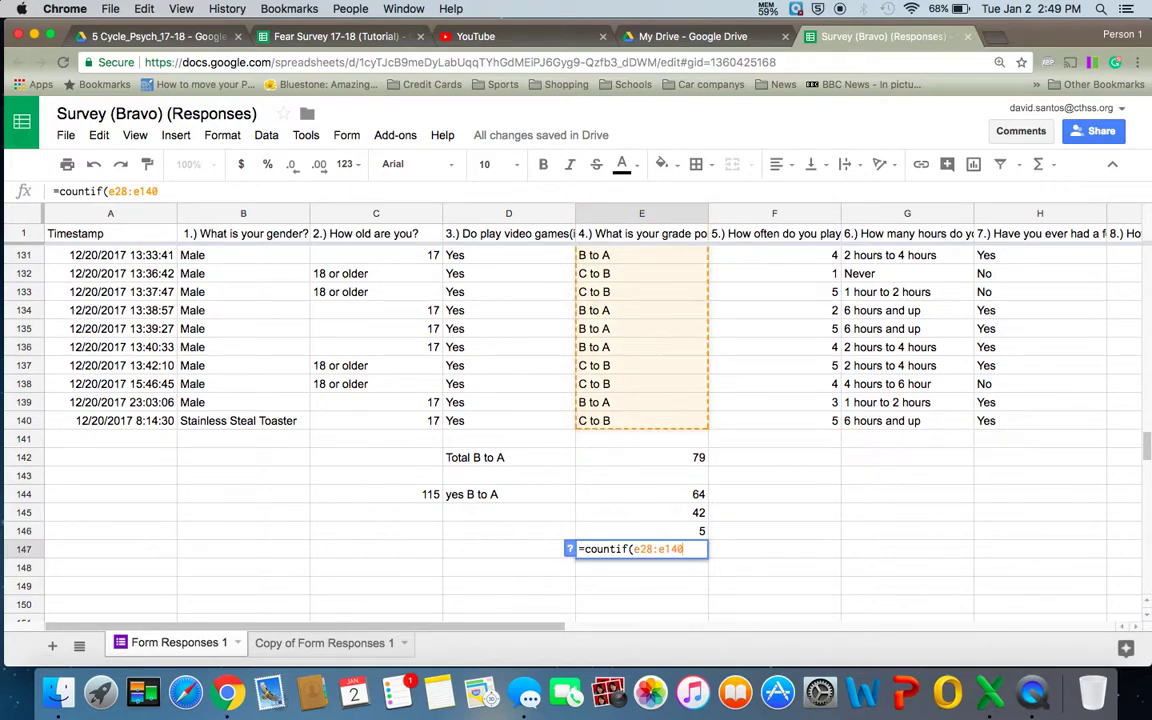
pyautogui.write(',"')
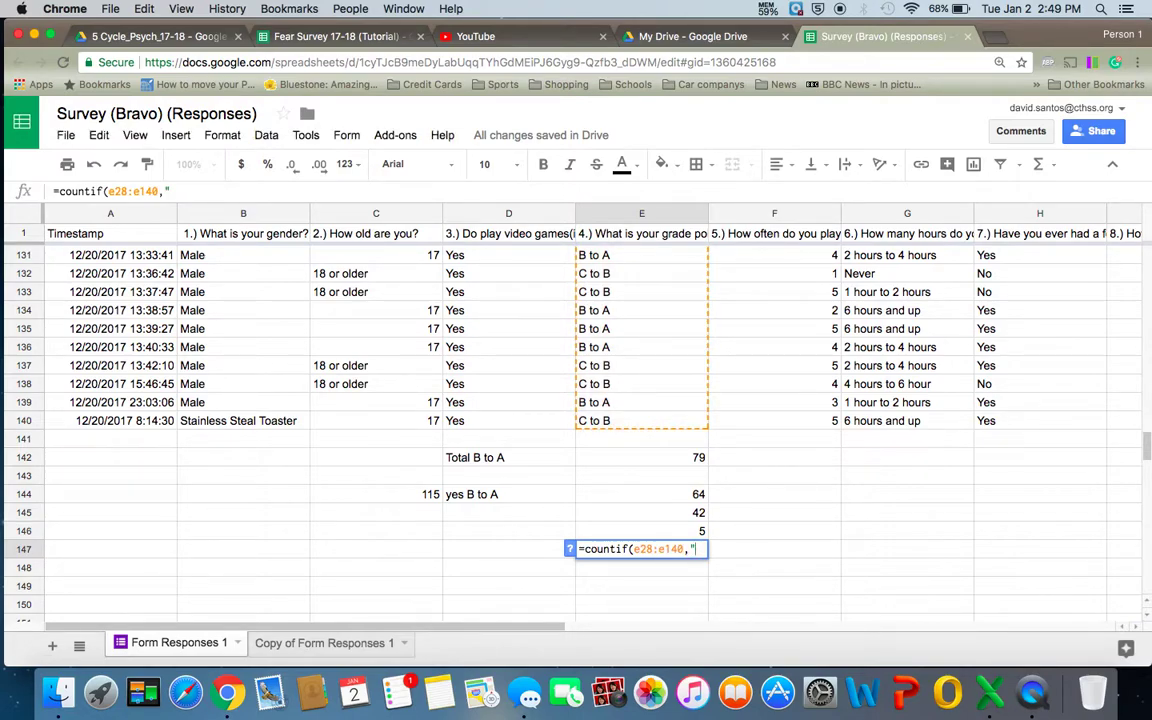
pyautogui.write('f to d')
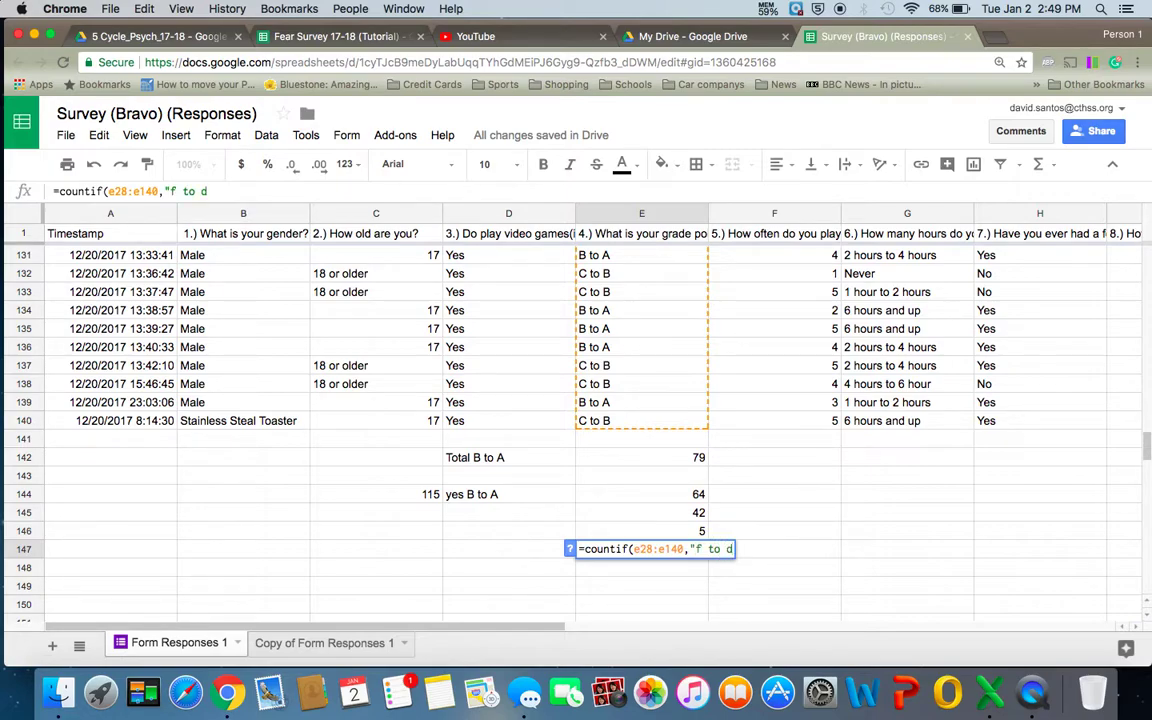
pyautogui.write('")')
pyautogui.press('Return')
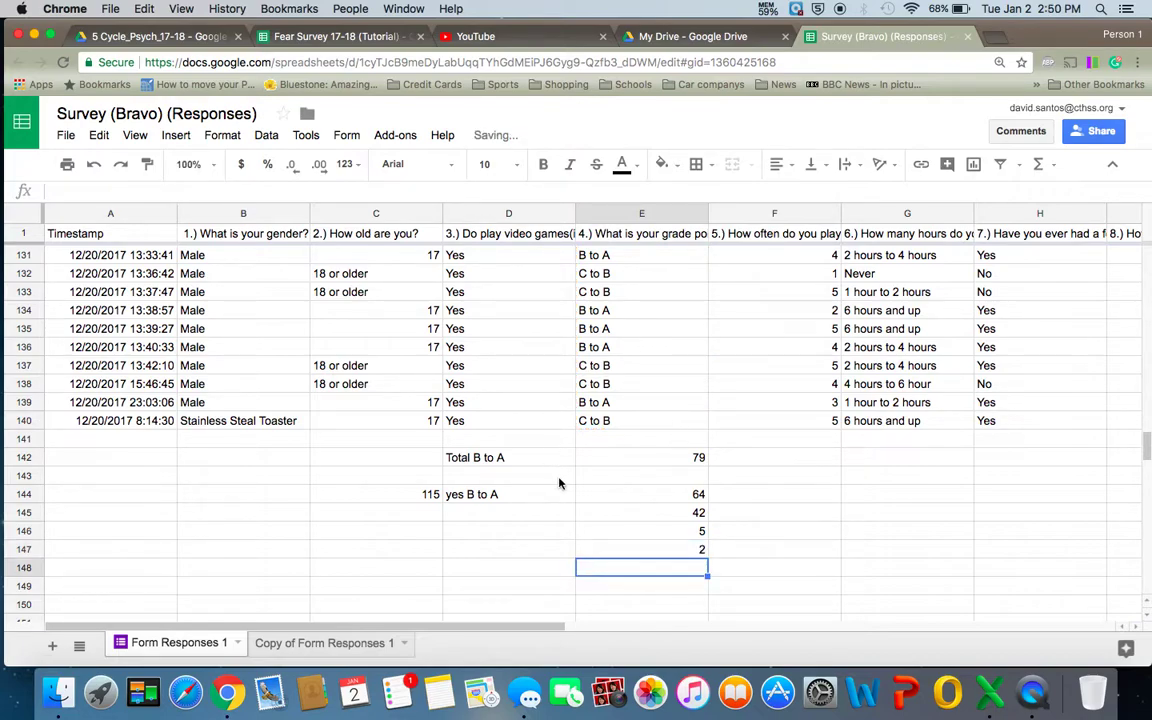
# - Review the video game player total in C144 and the grade range counts in E144 to E147
pyautogui.click(510, 514)
pyautogui.press('Down')
pyautogui.press('Down')
pyautogui.press('Up')
pyautogui.press('Up')
pyautogui.press('Left')
pyautogui.press('Up')
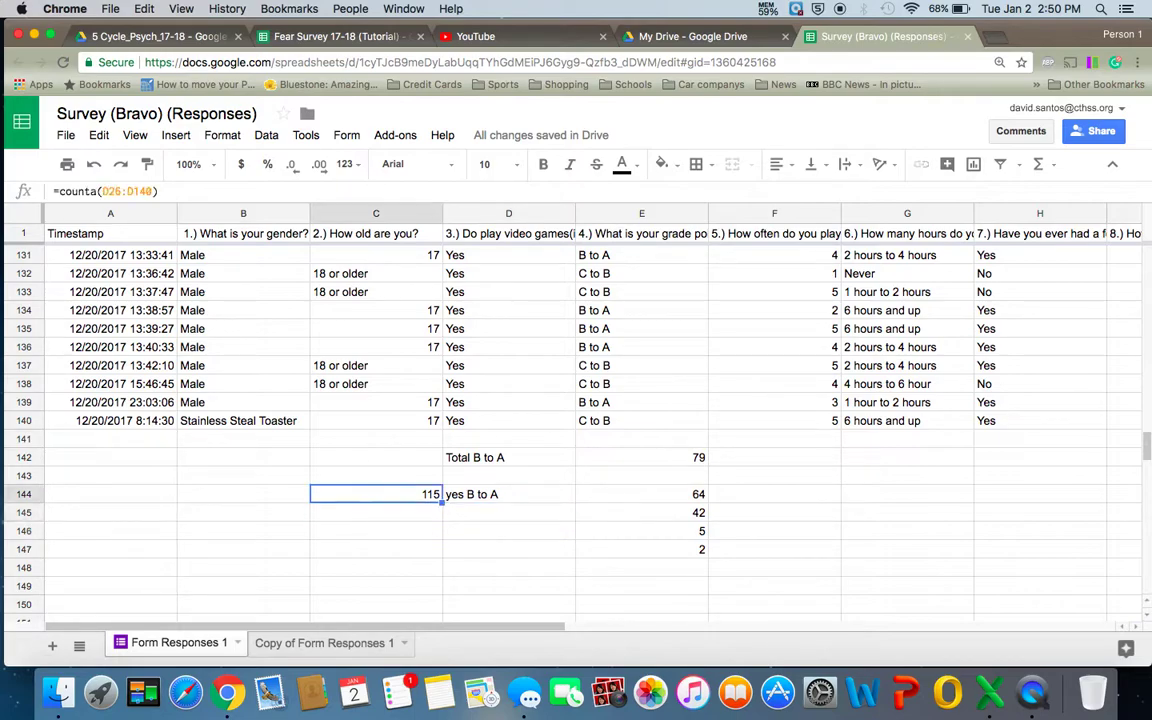
pyautogui.press('Right')
pyautogui.press('Right')
pyautogui.press('Right')
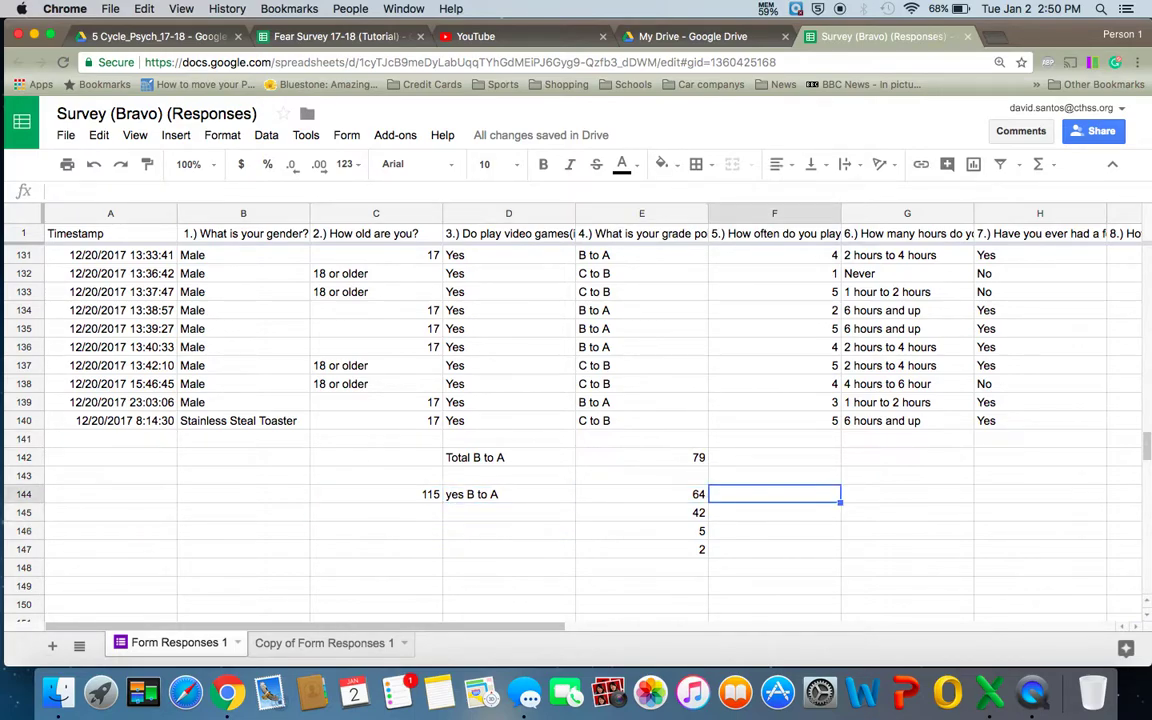
pyautogui.press('Down')
pyautogui.press('Down')
pyautogui.press('Down')
pyautogui.press('Up')
pyautogui.press('Up')
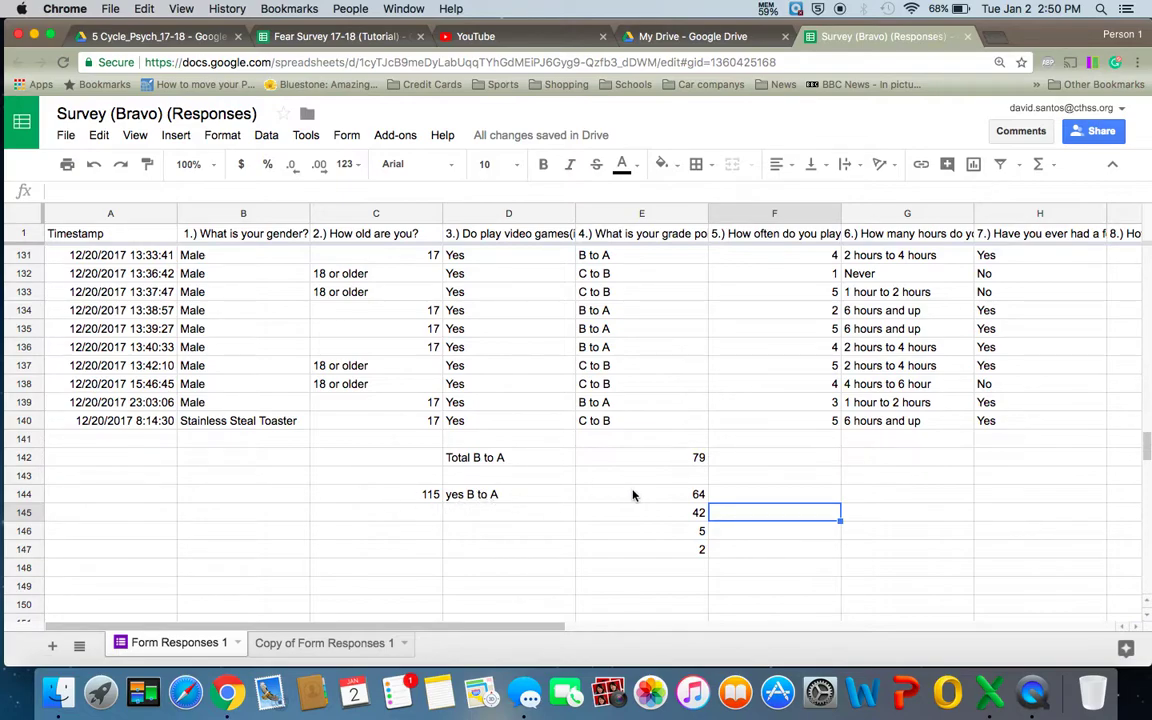
# - Extend the label in D144 to read "yes B to A actual #"
pyautogui.click(543, 493)
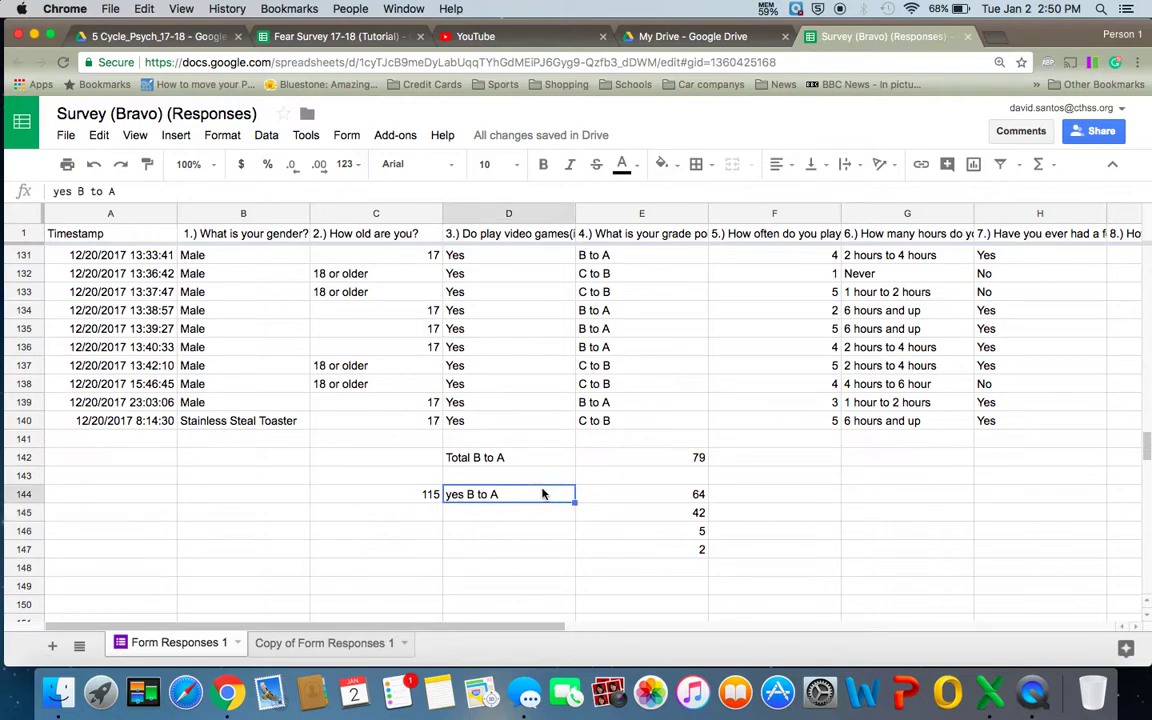
pyautogui.doubleClick(510, 495)
pyautogui.write('actu')
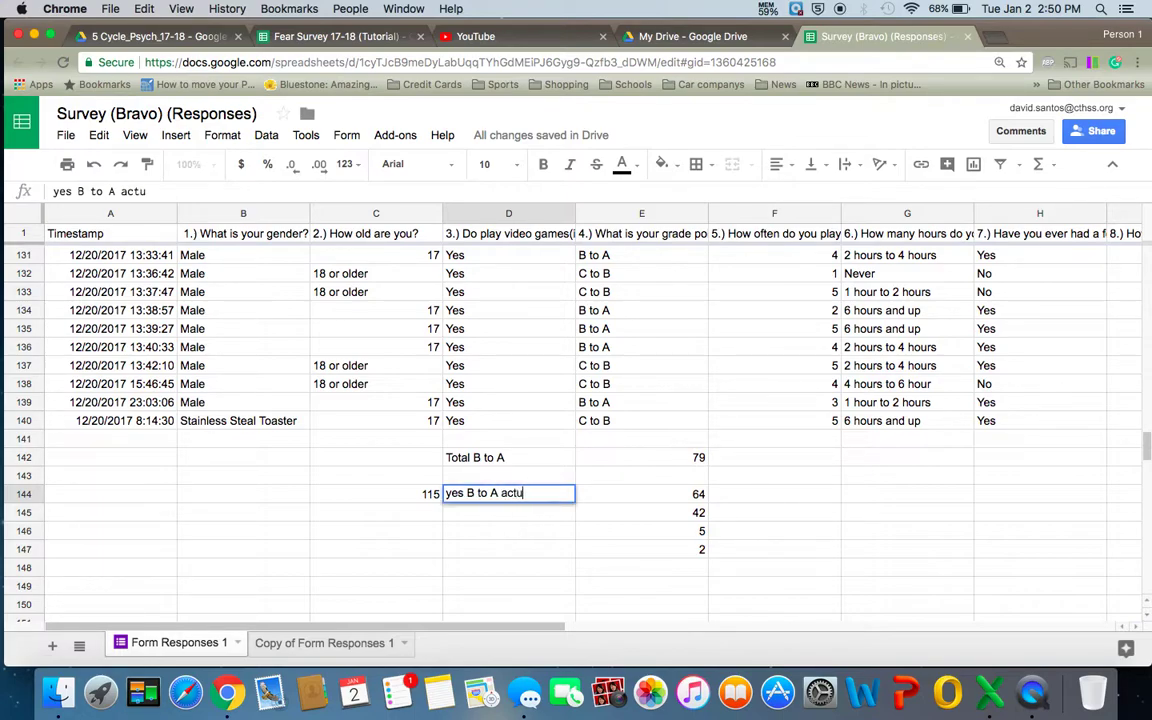
pyautogui.write('al #')
pyautogui.press('Return')
# - Enter the label "yes b to a average" in D149, below the grade counts
pyautogui.press('Return')
pyautogui.press('Return')
pyautogui.press('Return')
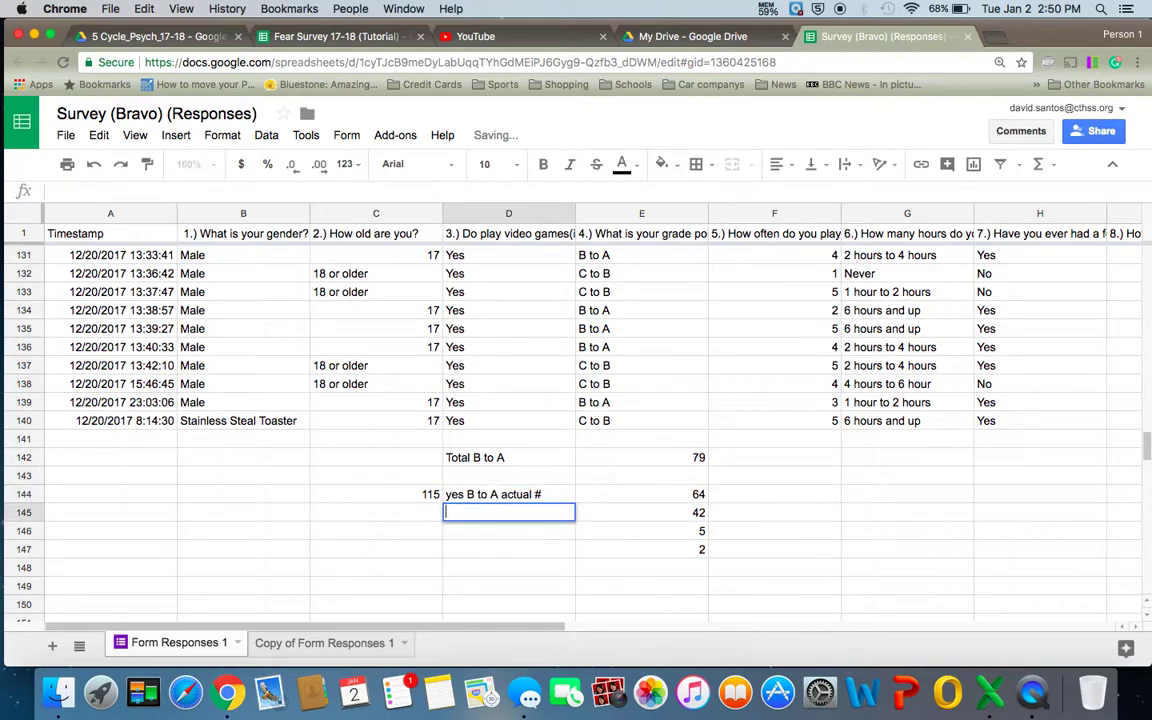
pyautogui.press('Return')
pyautogui.press('Return')
pyautogui.press('Return')
pyautogui.press('Return')
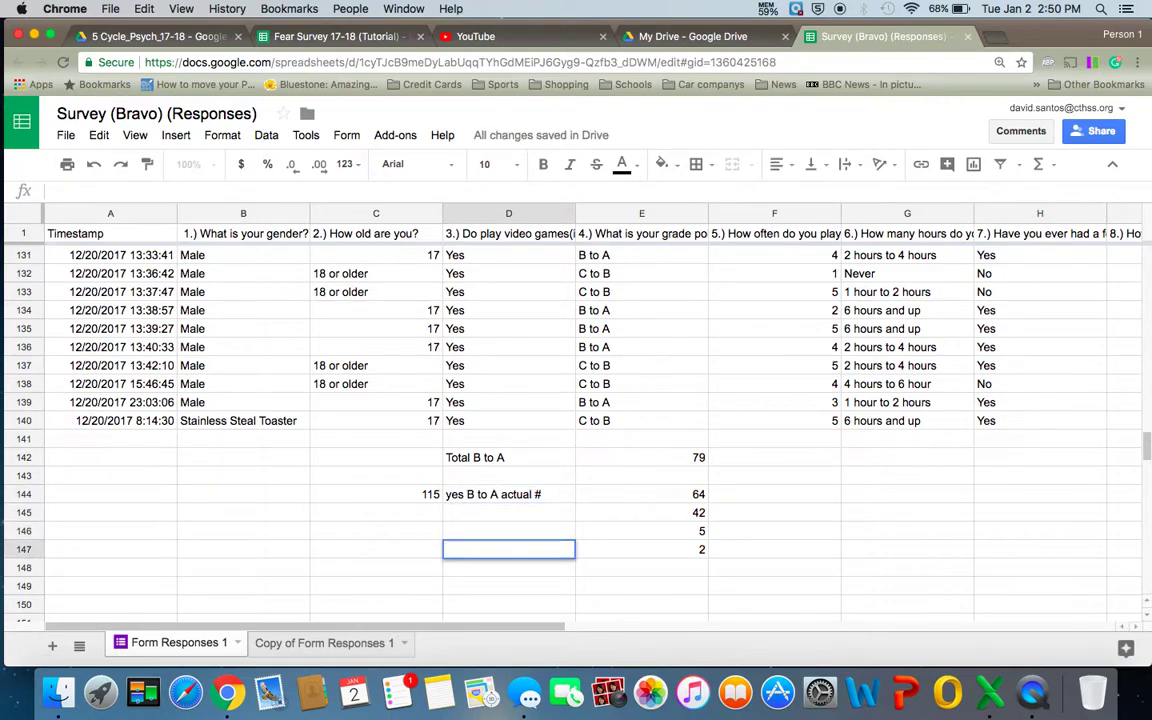
pyautogui.press('Return')
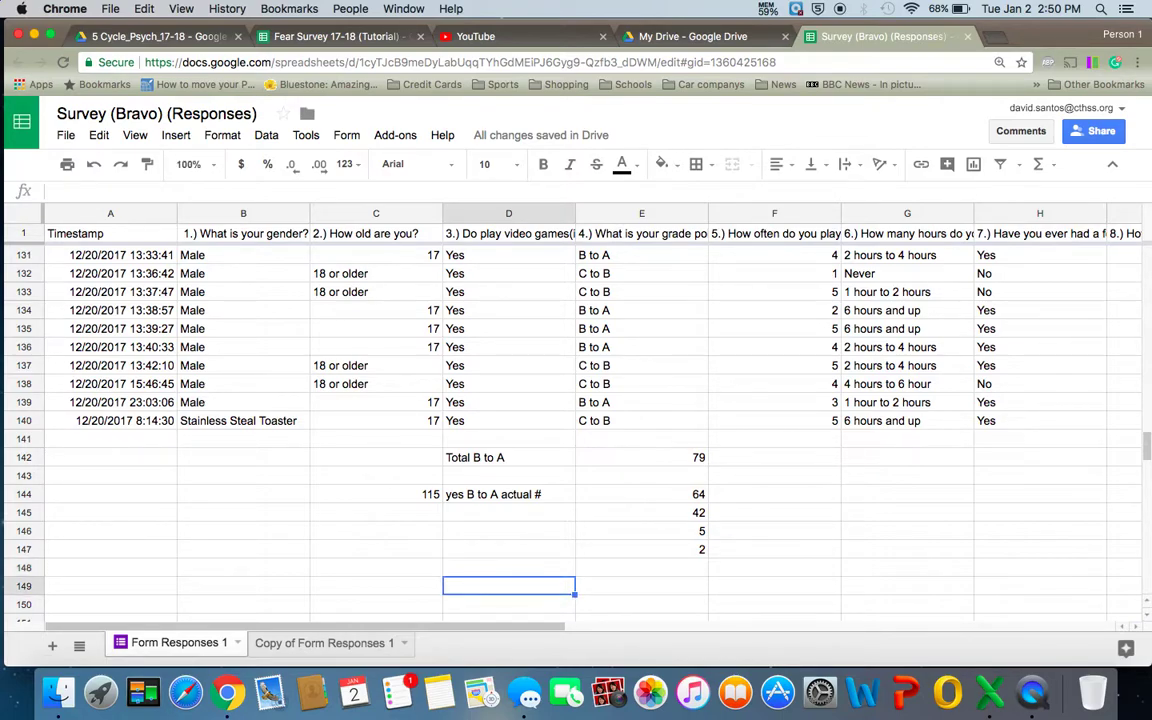
pyautogui.write('yes ')
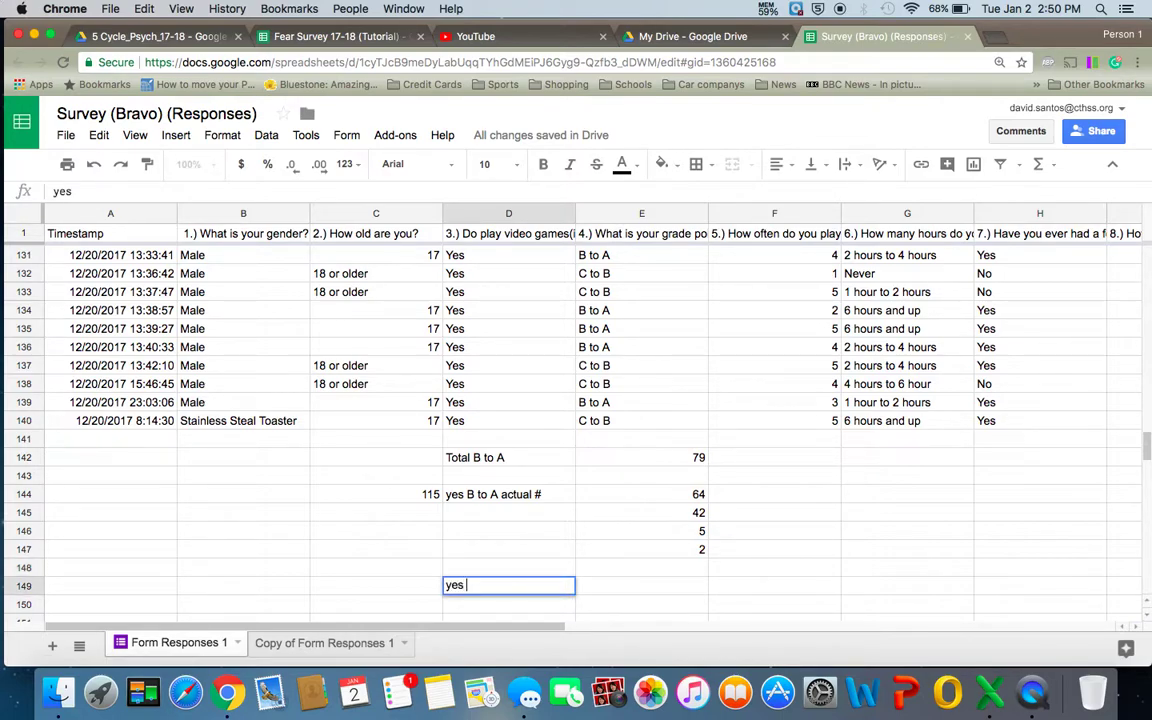
pyautogui.write('b to a average')
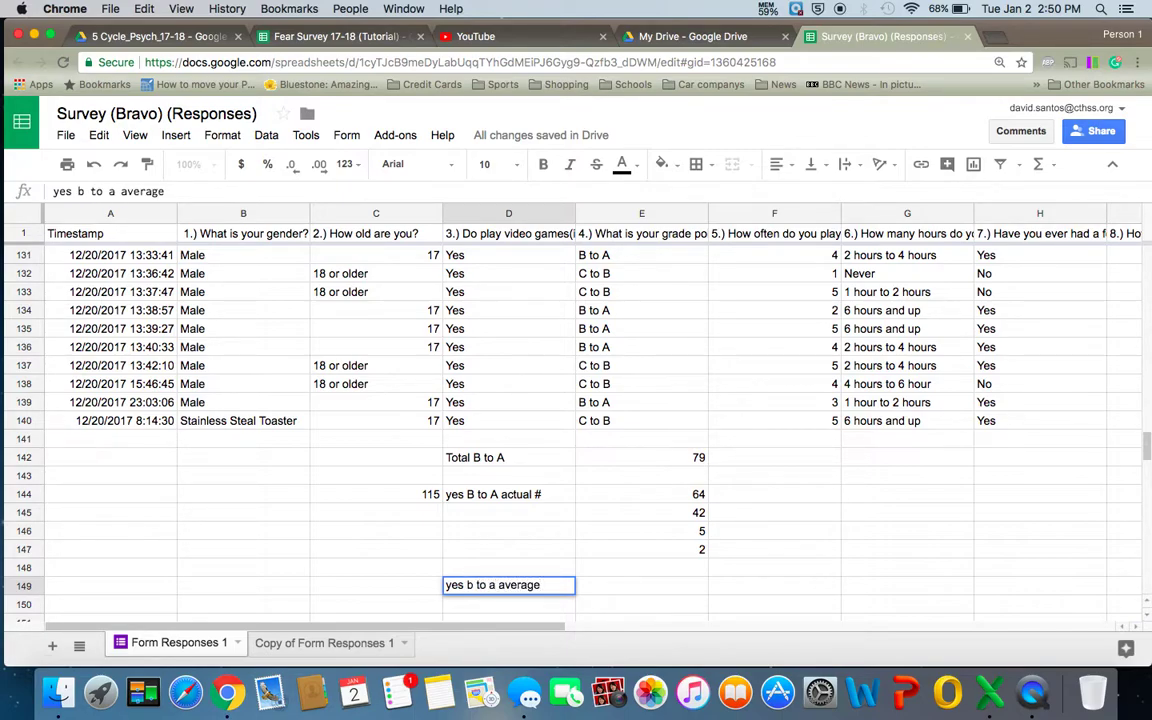
pyautogui.press('Tab')
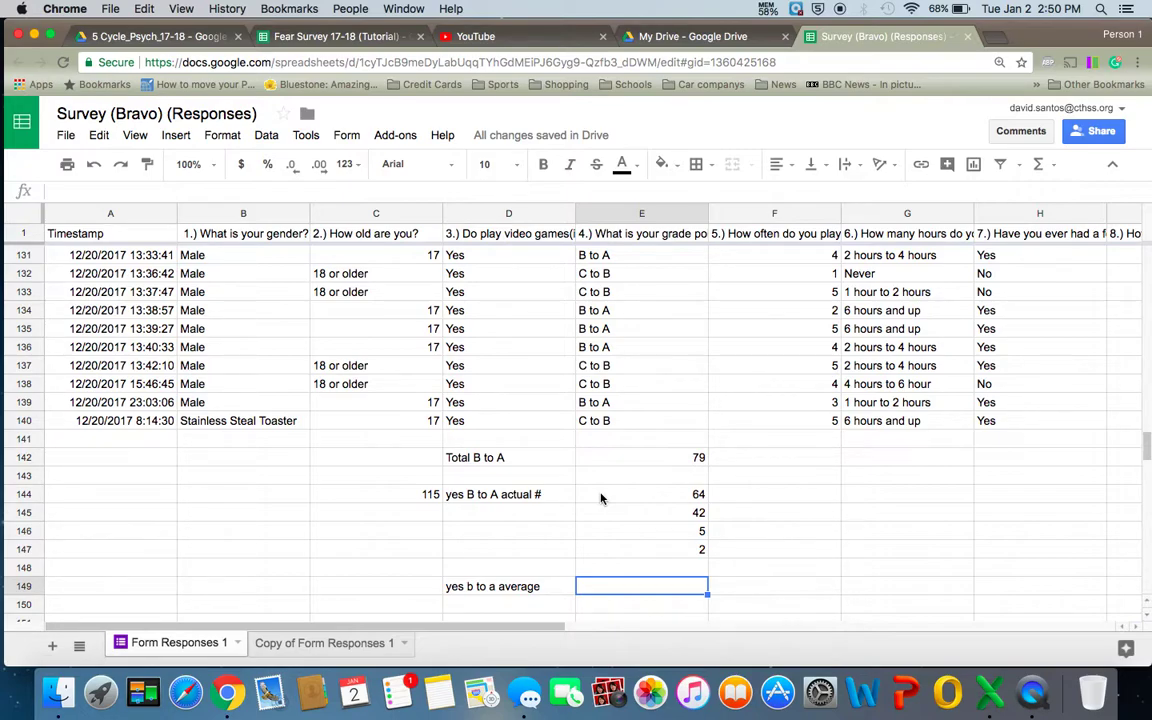
# - Enter =E144/C144 in E149 to calculate the share of video game players with B to A grades
pyautogui.write('=')
pyautogui.click(643, 492)
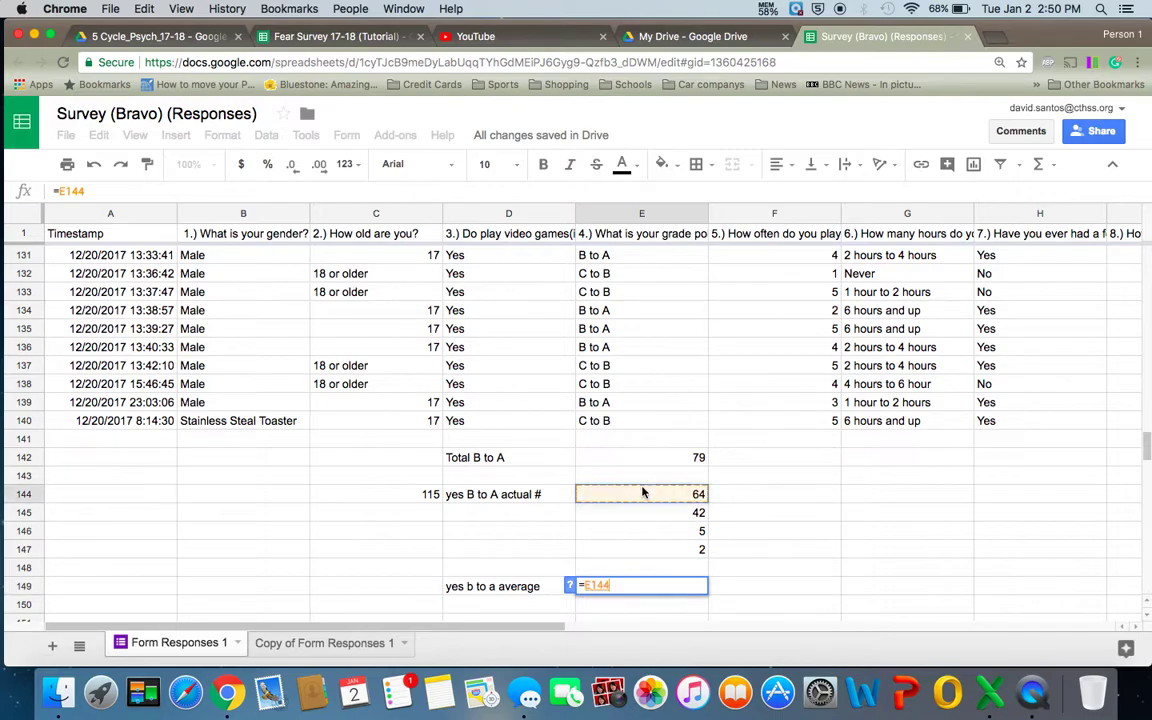
pyautogui.write('/')
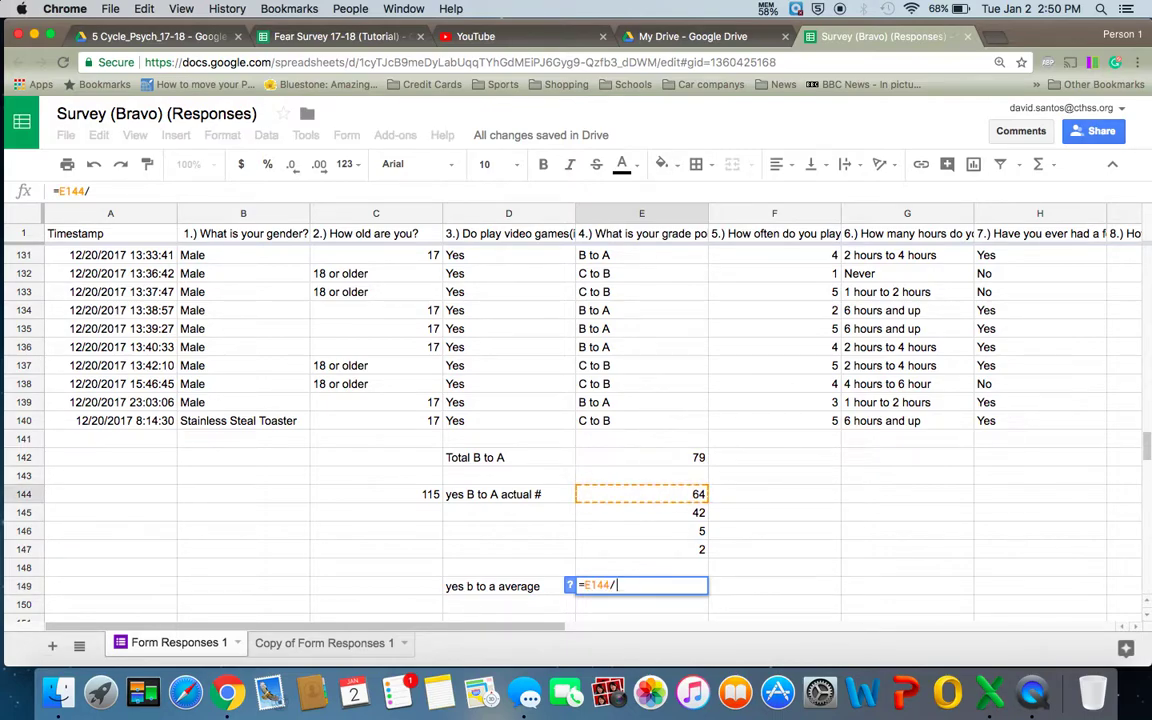
pyautogui.click(420, 494)
pyautogui.press('Return')
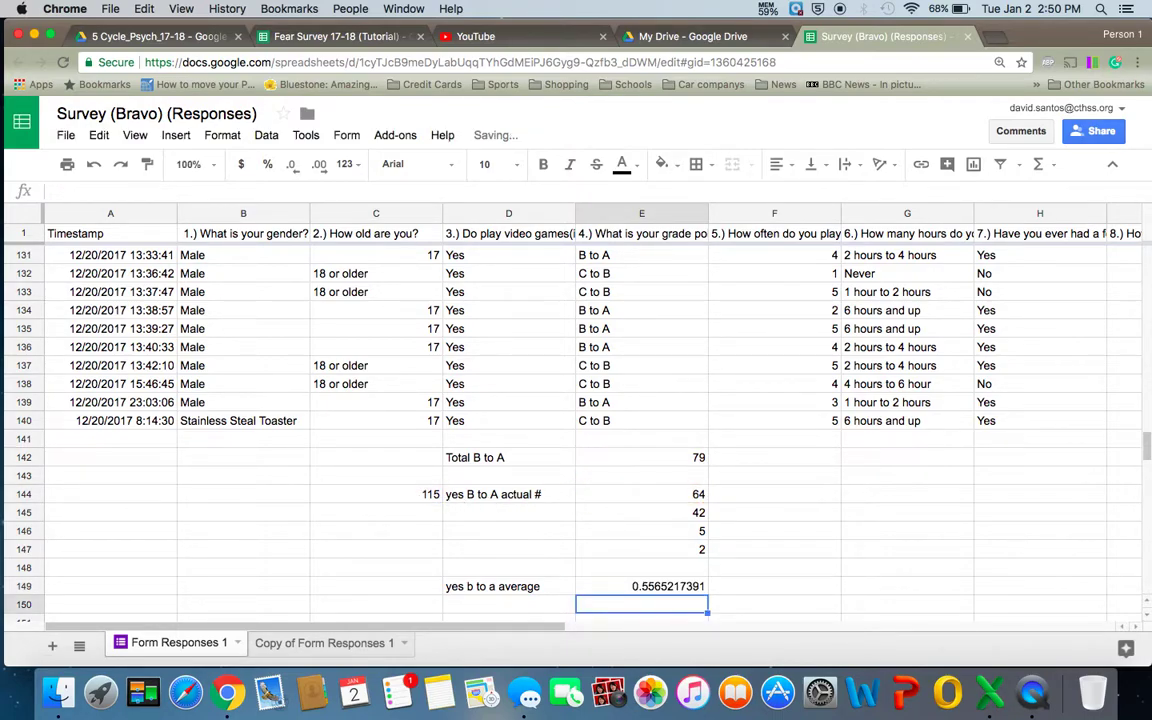
# - Format the result in E149 as a percentage with no decimal places
pyautogui.click(640, 588)
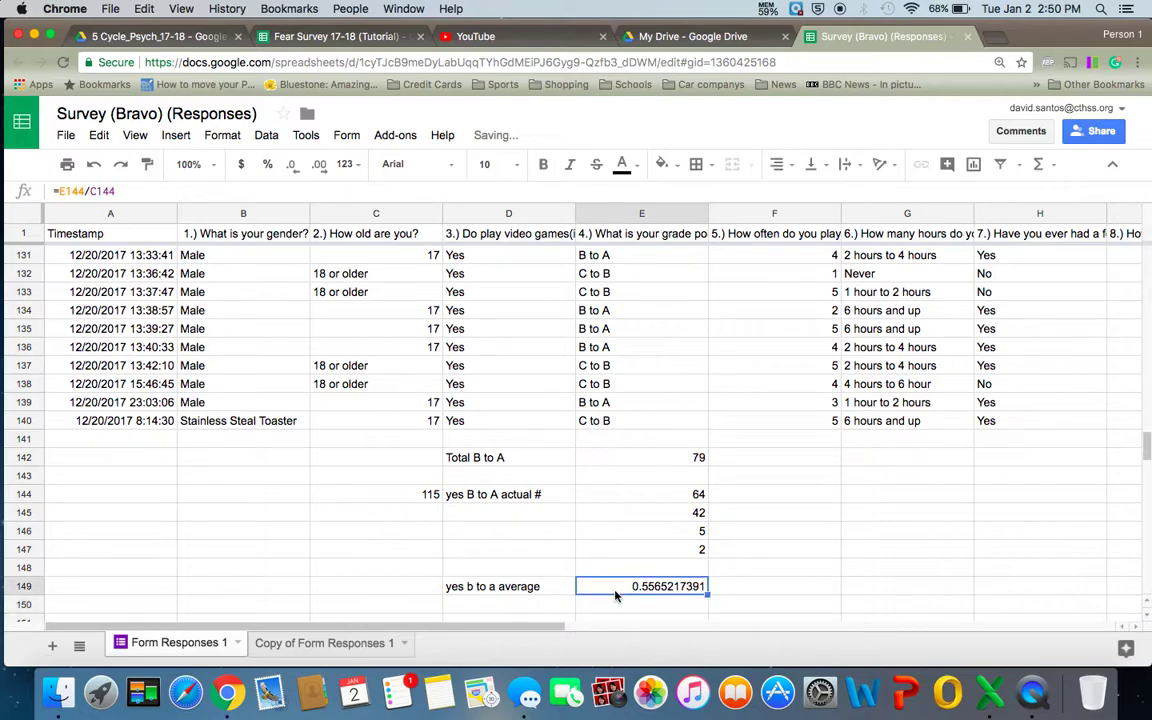
pyautogui.click(270, 168)
pyautogui.click(291, 165)
pyautogui.click(291, 165)
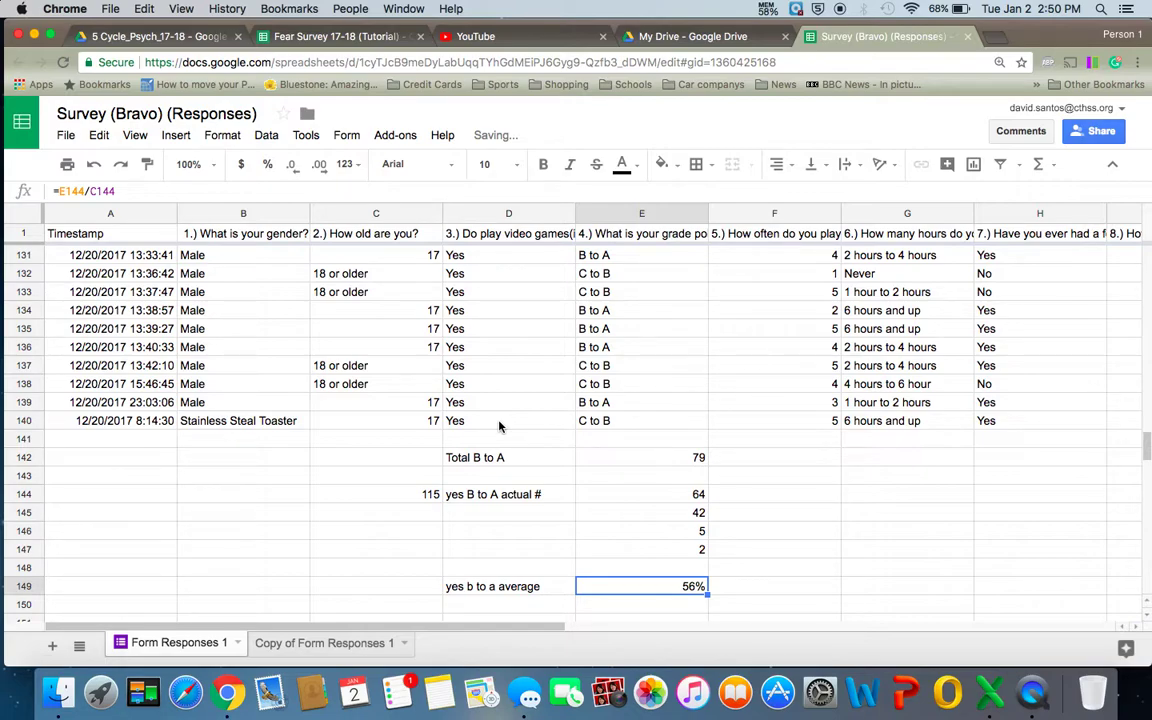
# - Compare the percentage formula in E149 with the video game answers in column D and the hours answers in column G
pyautogui.click(488, 368)
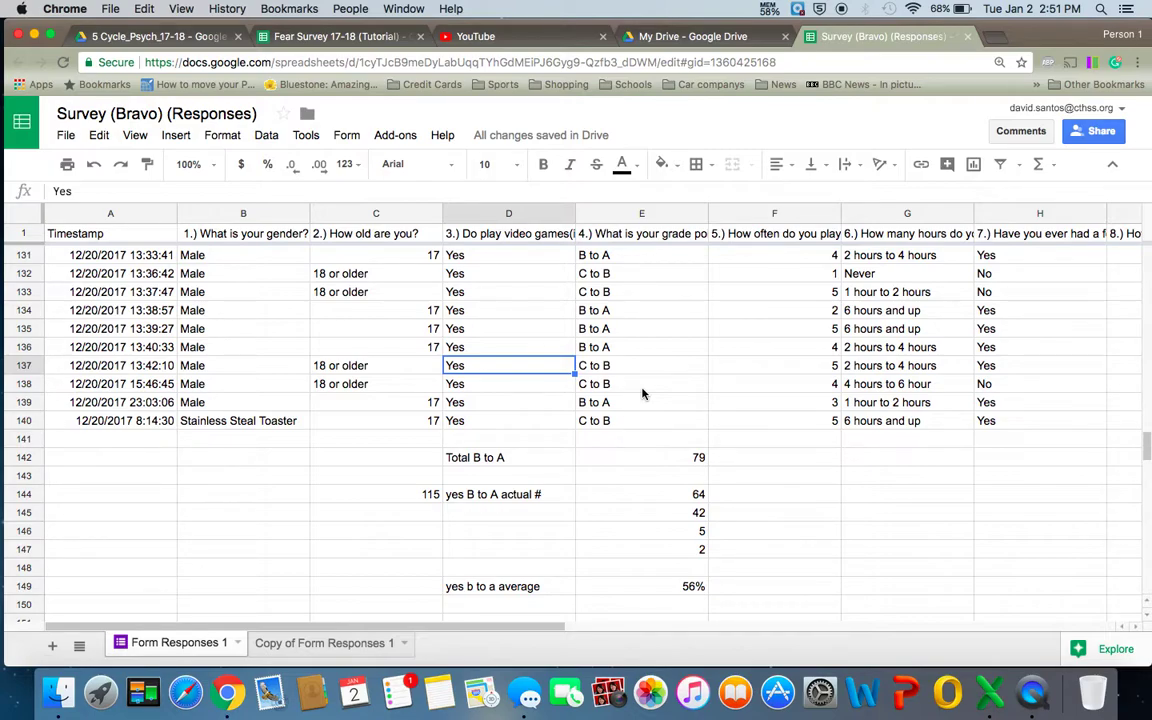
pyautogui.click(690, 588)
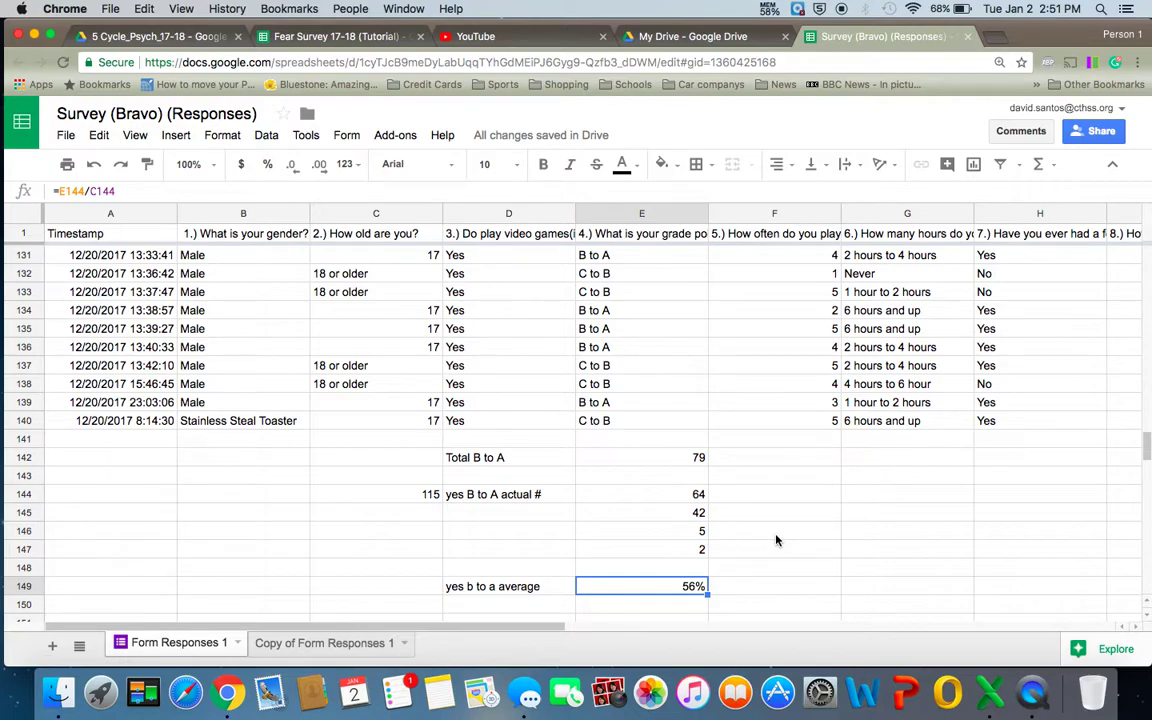
pyautogui.scroll(-2, 810, 541)
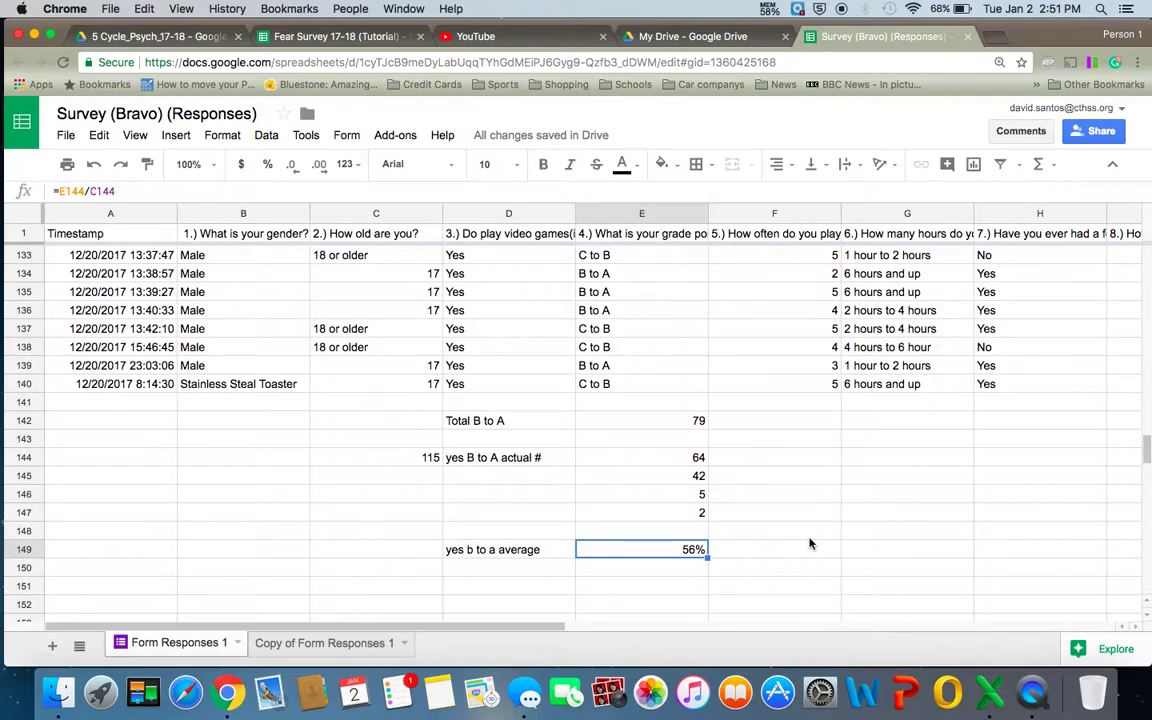
pyautogui.click(888, 352)
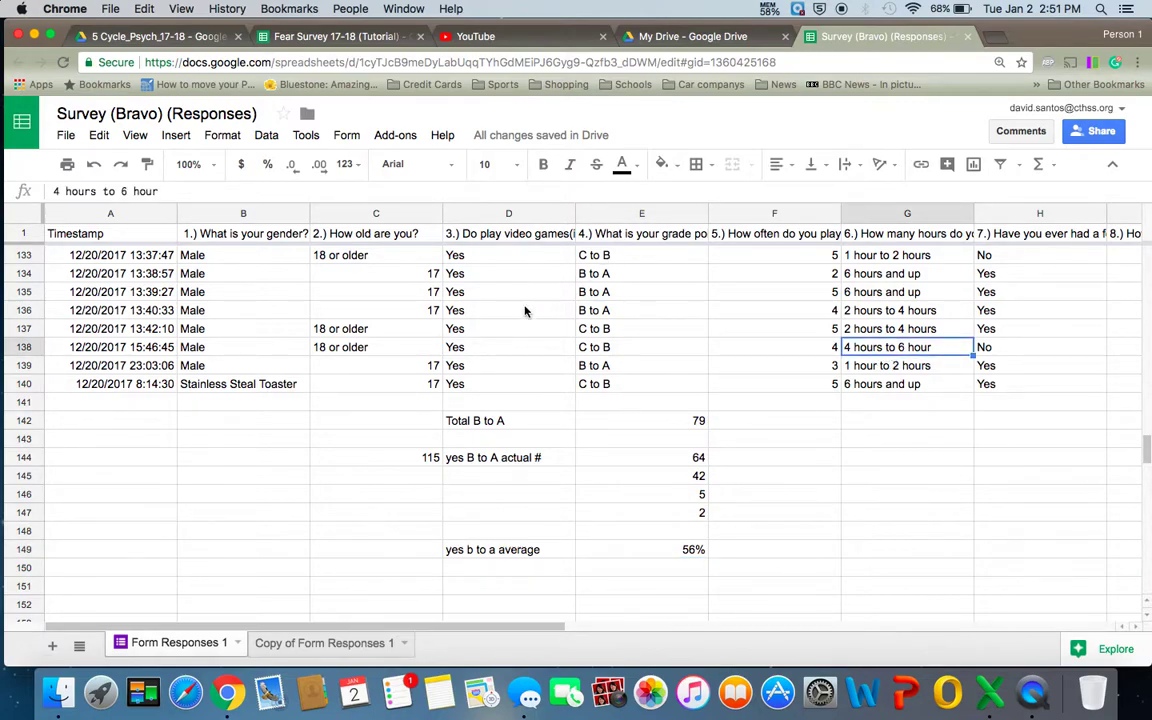
pyautogui.click(482, 347)
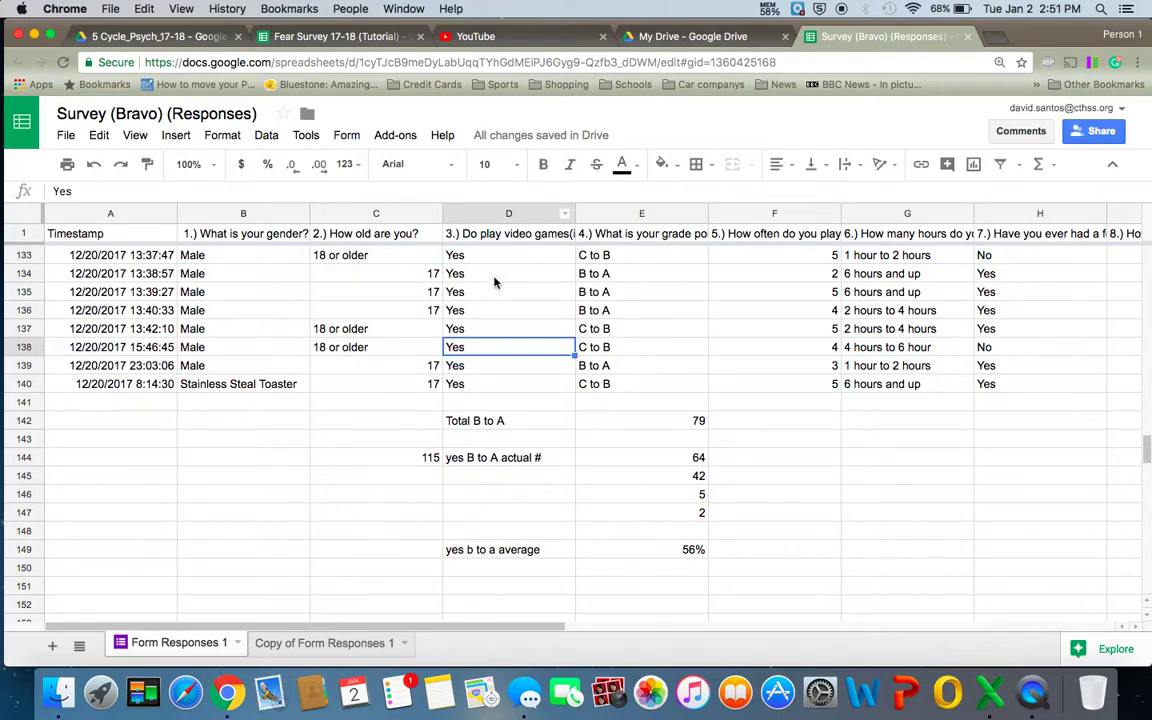
pyautogui.click(898, 314)
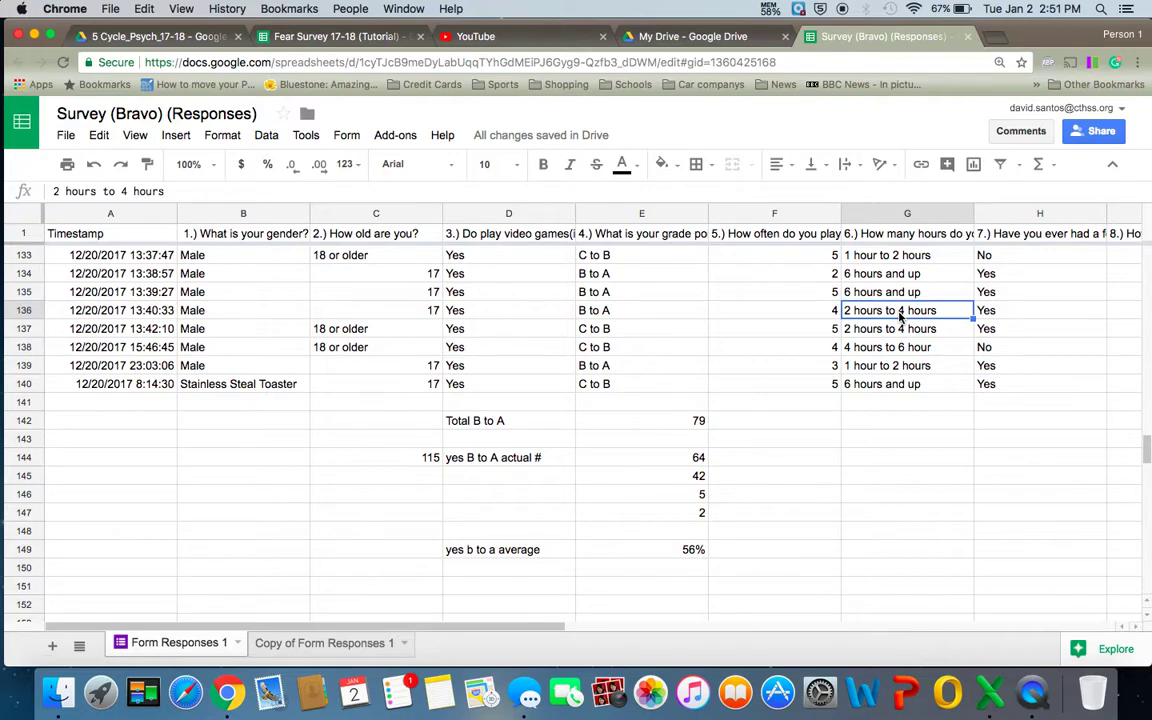
# - Sort the sheet A to Z by the grade point average answers in column E
pyautogui.scroll(2, 749, 365)
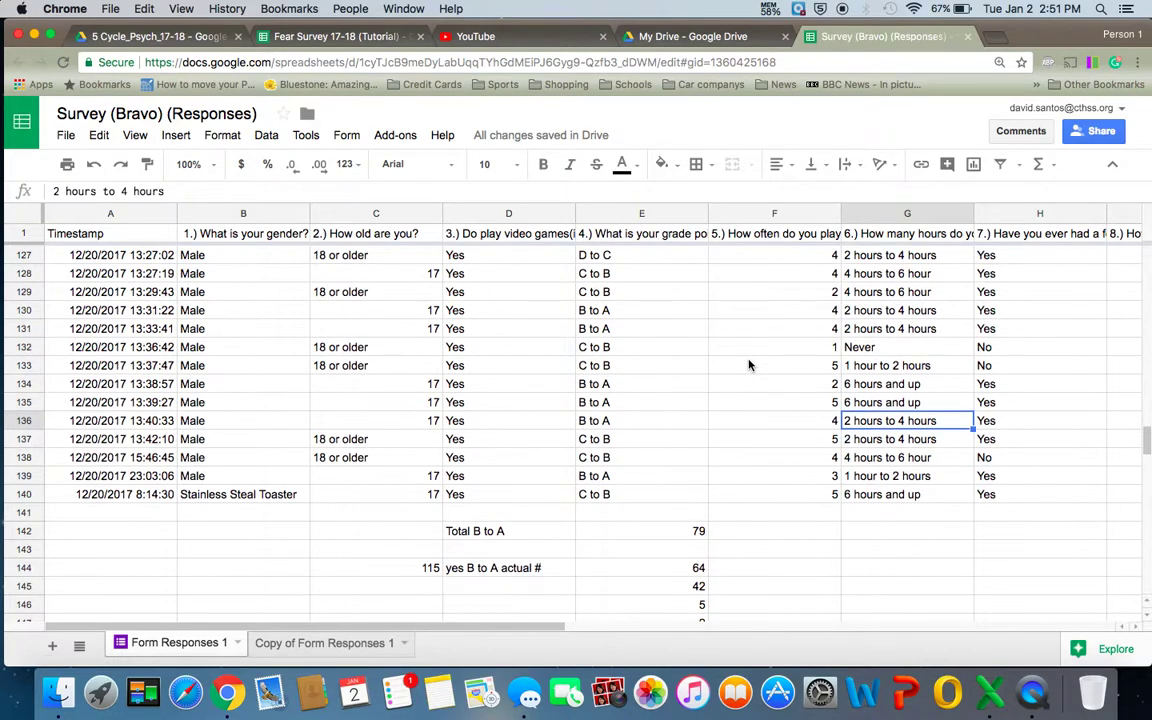
pyautogui.scroll(3, 749, 365)
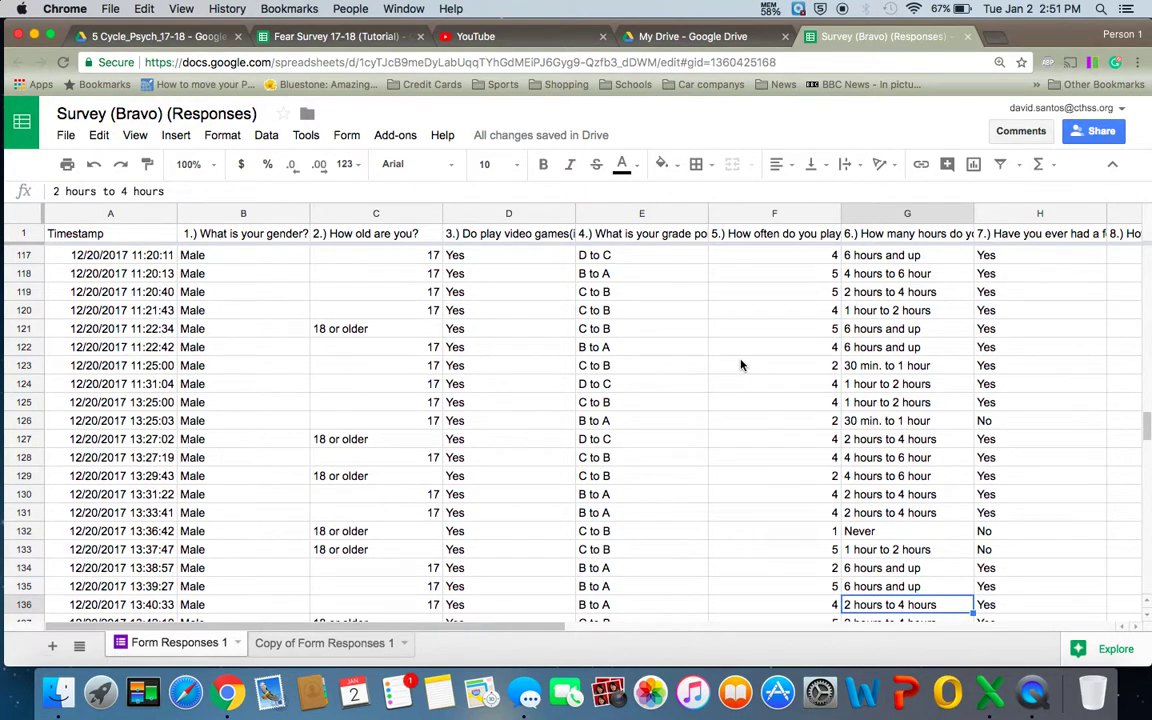
pyautogui.scroll(-8, 648, 381)
pyautogui.scroll(2, 648, 381)
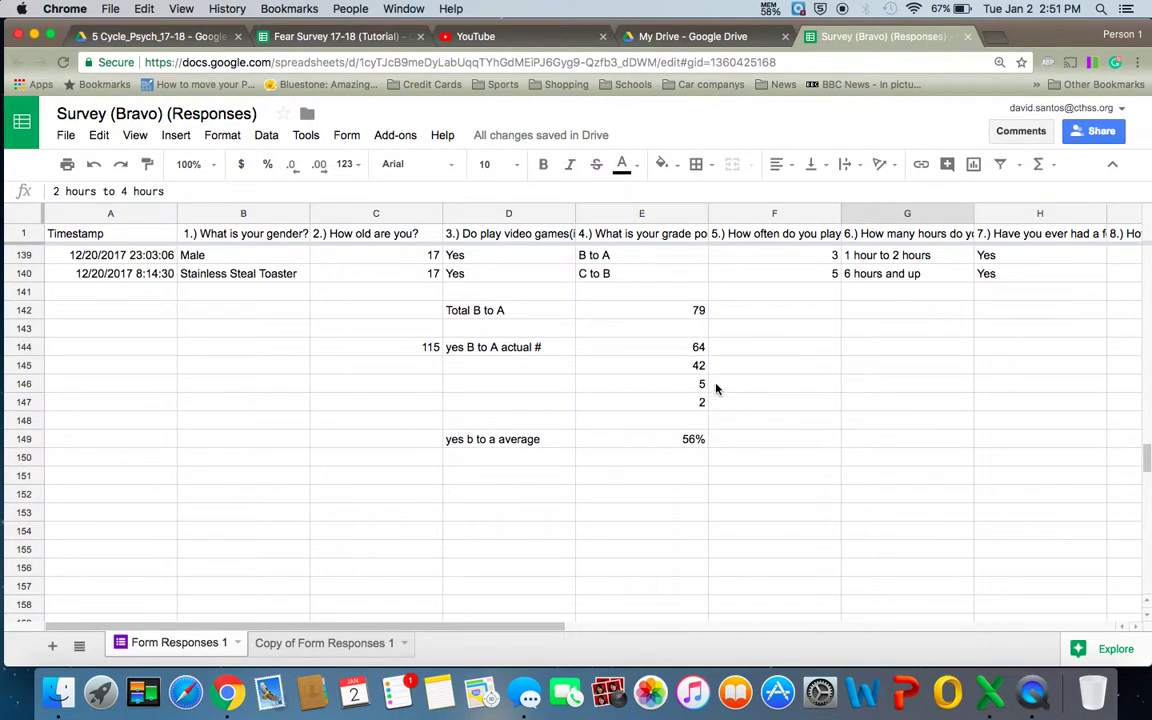
pyautogui.scroll(5, 708, 388)
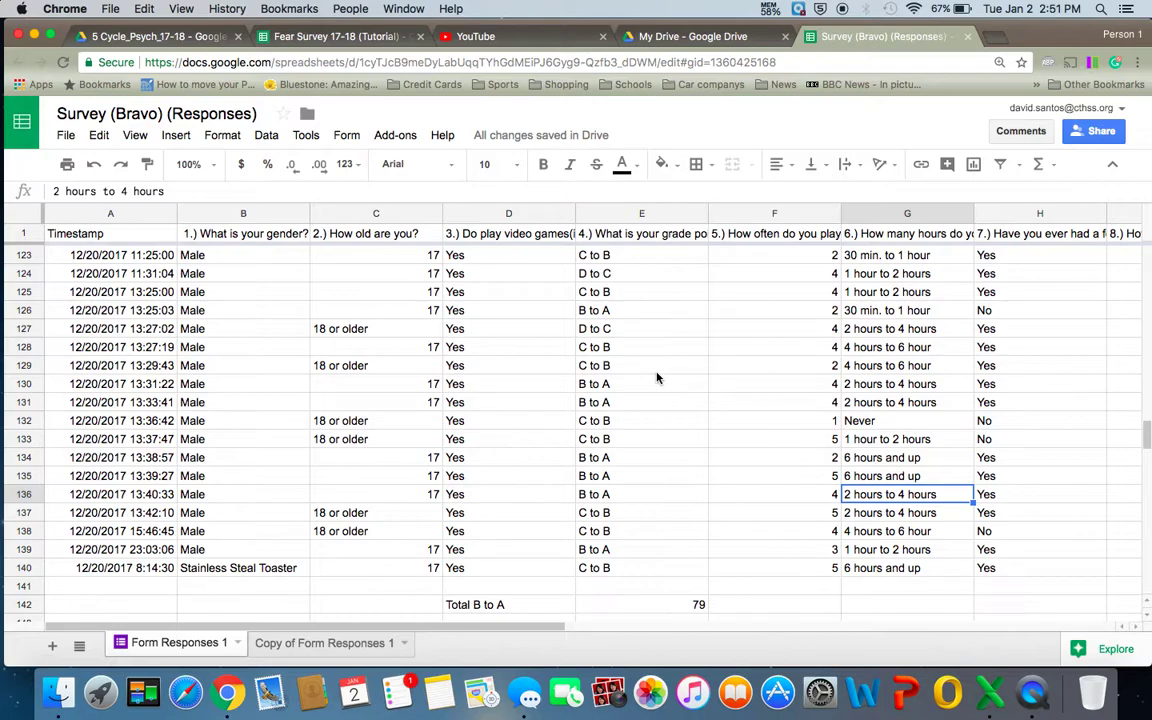
pyautogui.rightClick(638, 213)
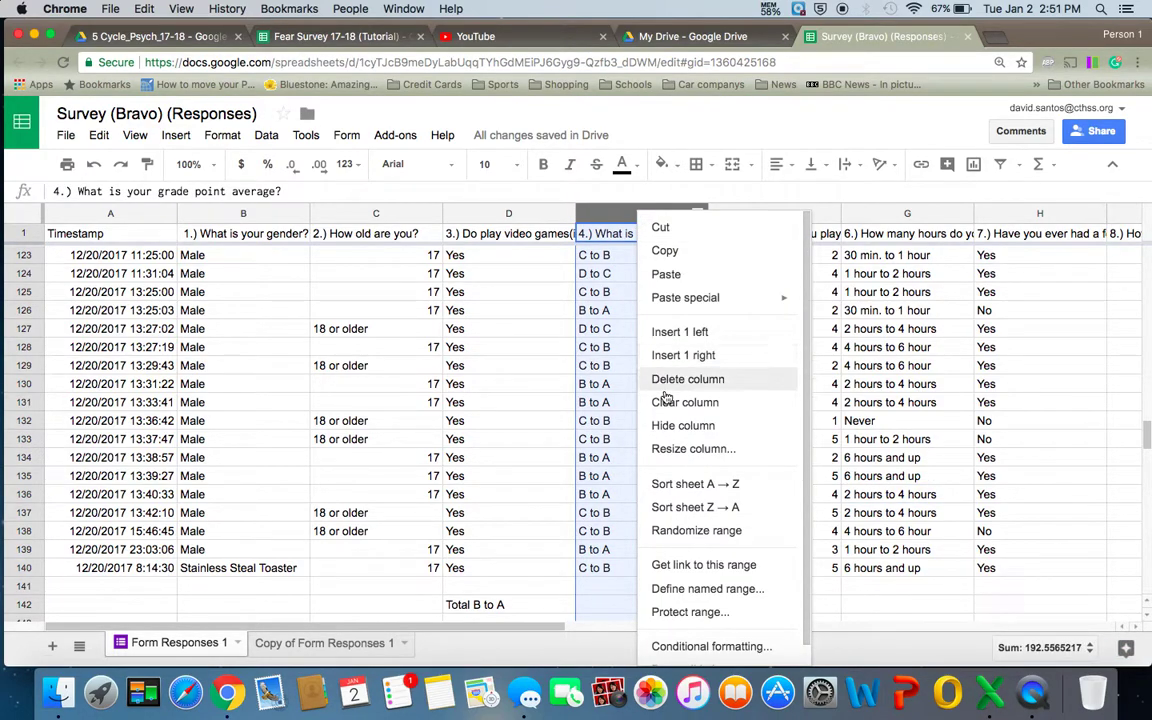
pyautogui.click(690, 483)
pyautogui.scroll(-5, 643, 499)
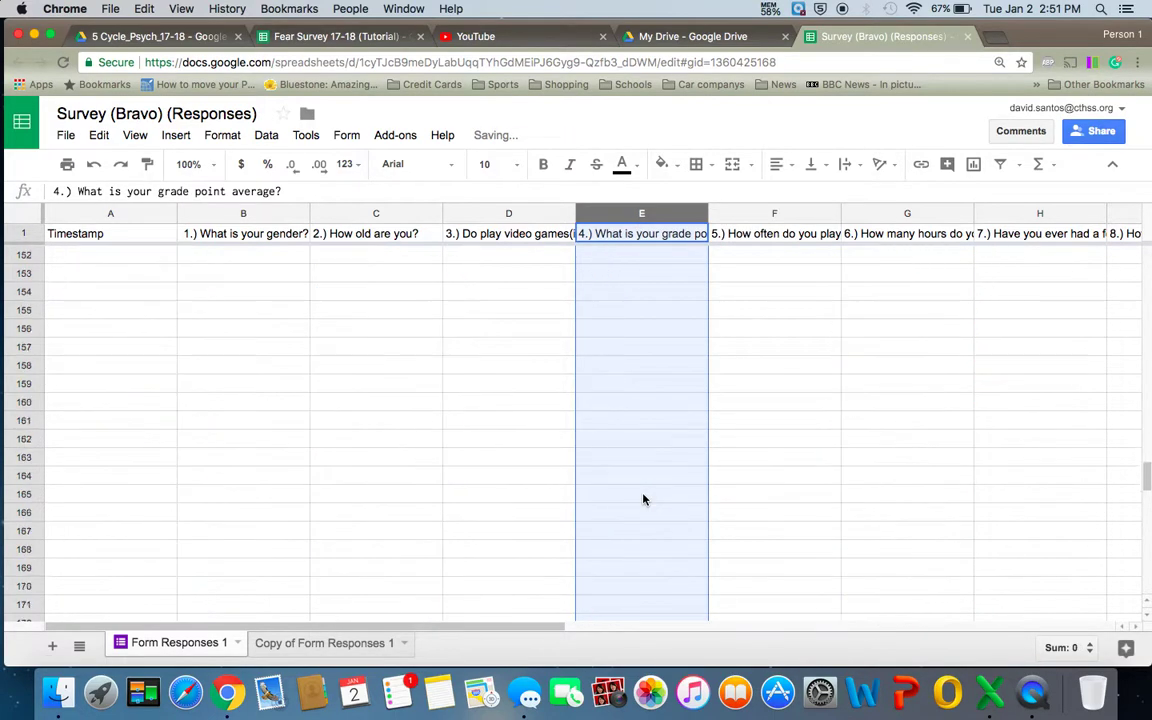
pyautogui.scroll(5, 643, 499)
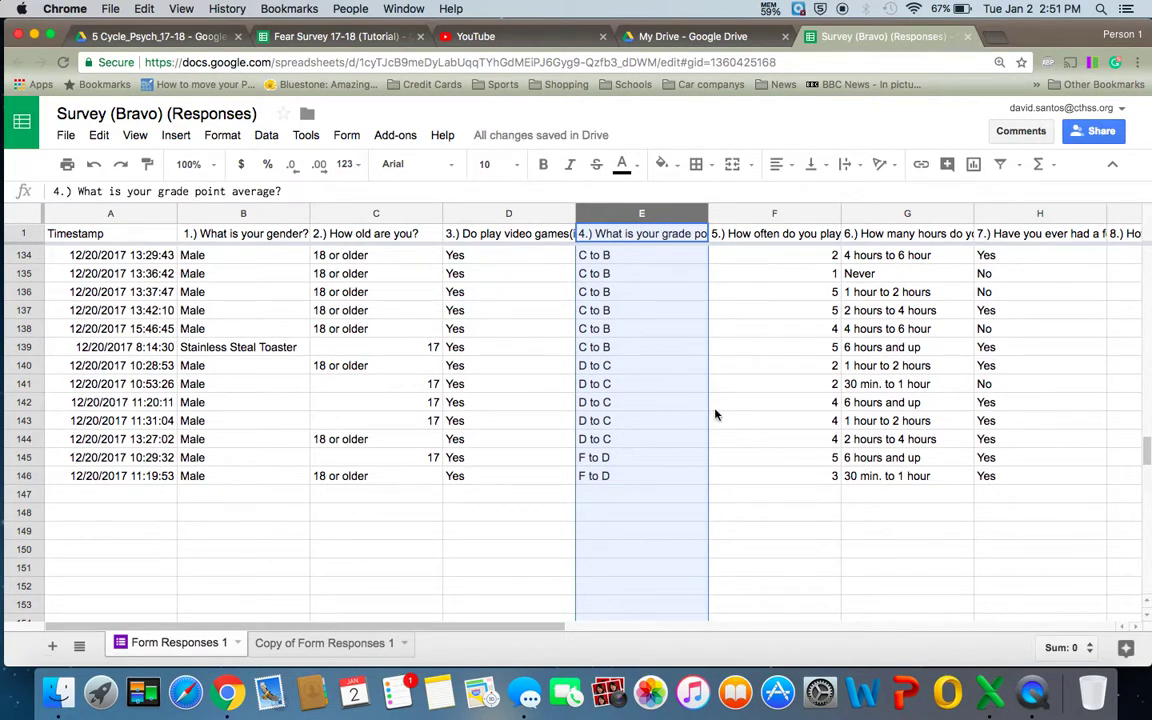
# - Check the hours, video game and grade answers in the sorted rows around the D to C group
pyautogui.click(862, 398)
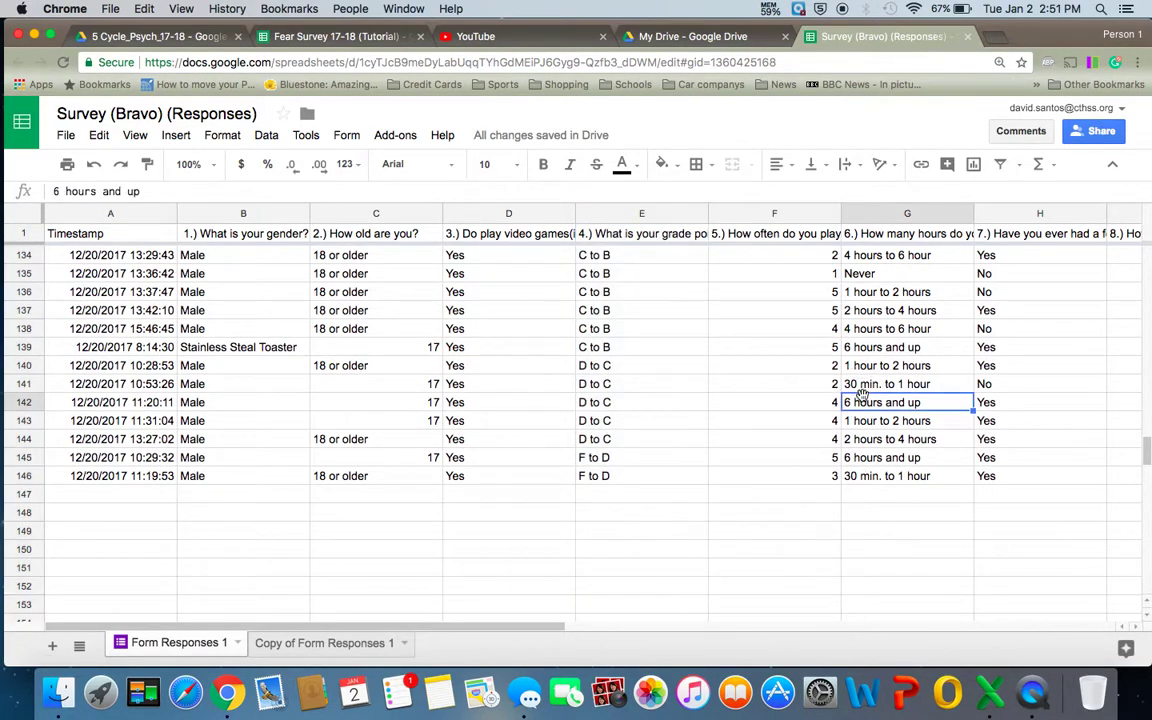
pyautogui.press('Up')
pyautogui.press('Down')
pyautogui.press('Down')
pyautogui.press('Left')
pyautogui.press('Left')
pyautogui.press('Left')
pyautogui.press('Up')
pyautogui.press('Up')
pyautogui.press('Up')
pyautogui.press('Right')
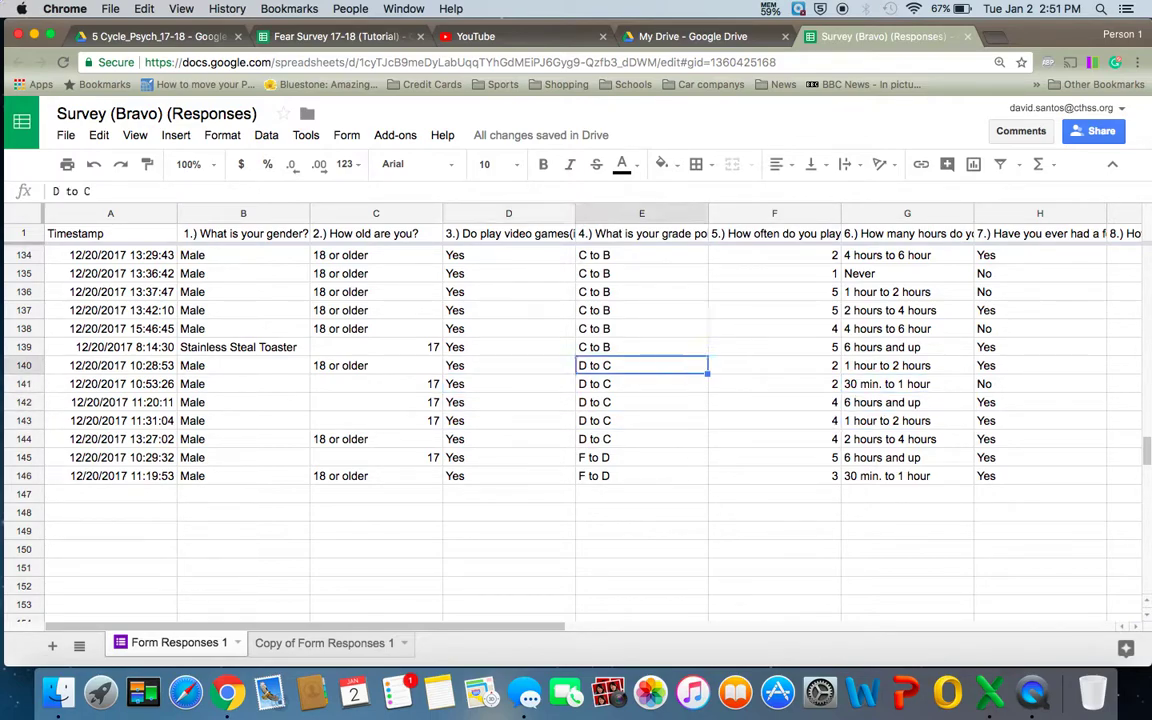
# - Undo the A to Z grade sort and select the F to D count in E147
pyautogui.click(100, 166)
pyautogui.click(578, 489)
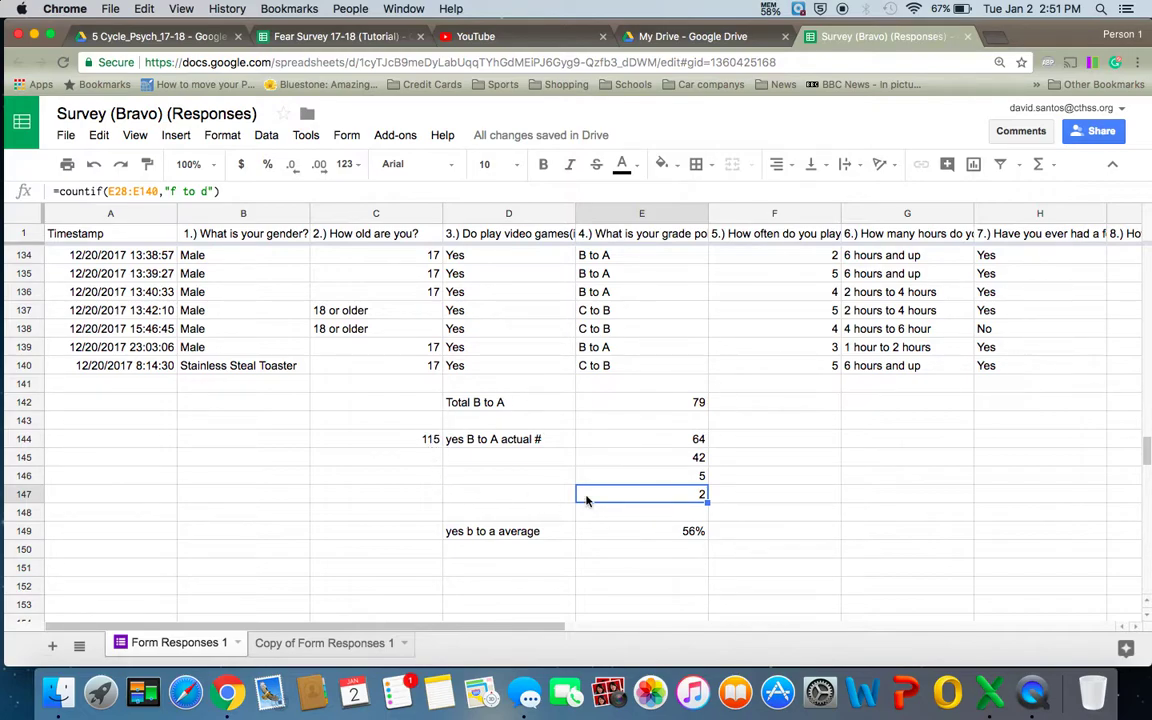
# - Compare the COUNTIF ranges in E142 and E144 with the No and Yes video game answers in the response rows
pyautogui.scroll(-3, 556, 510)
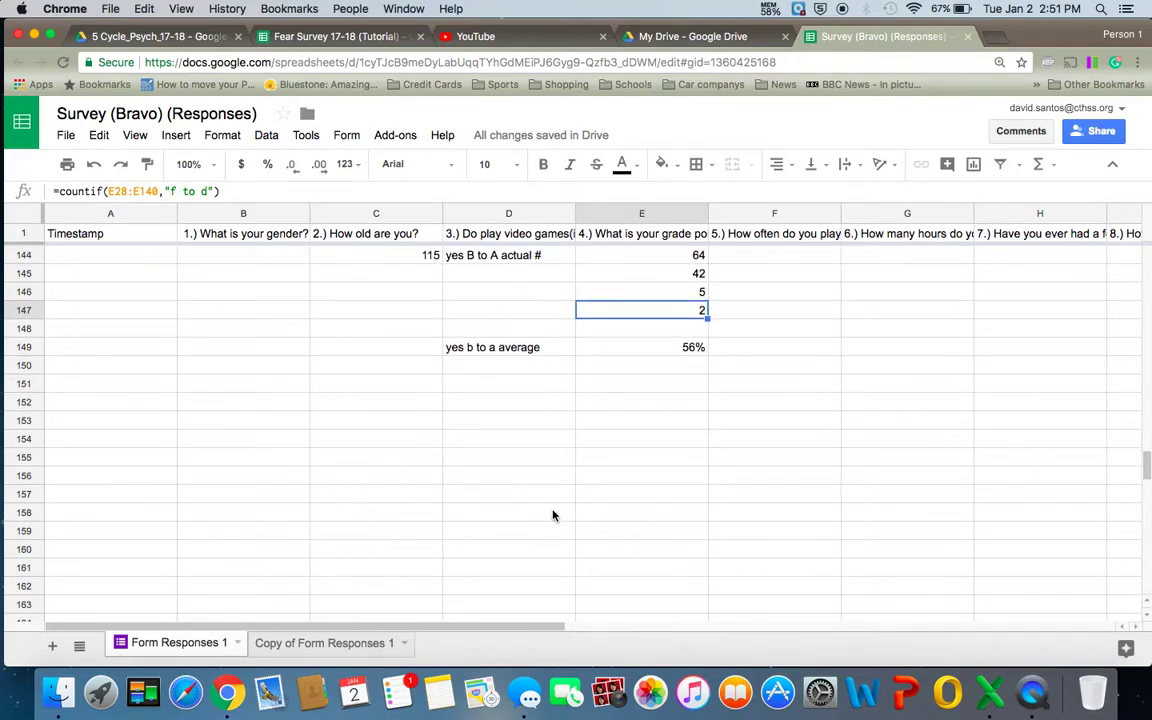
pyautogui.scroll(20, 553, 500)
pyautogui.scroll(20, 553, 491)
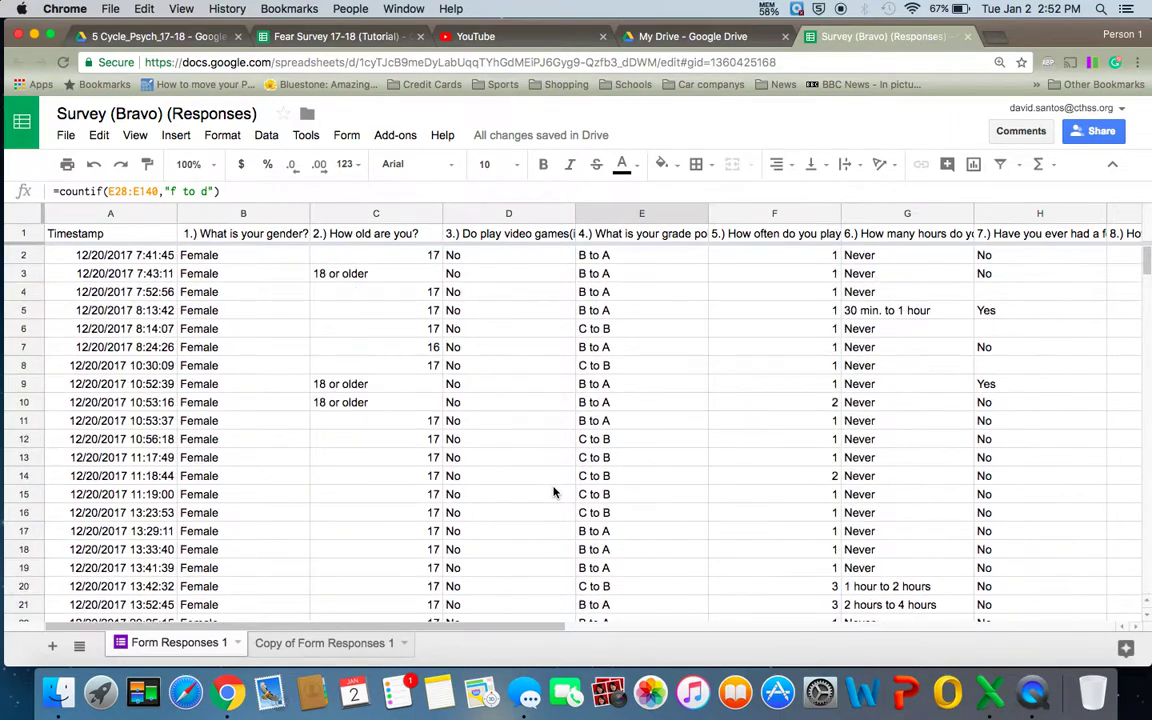
pyautogui.scroll(-2, 540, 411)
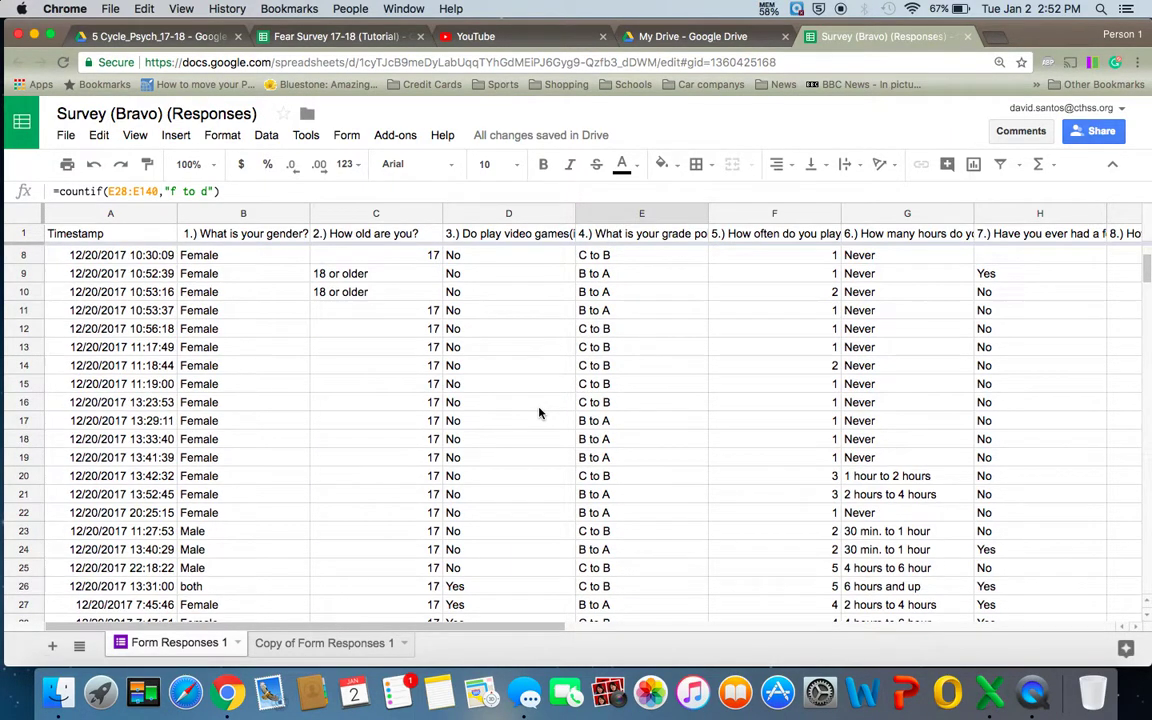
pyautogui.scroll(-2, 539, 413)
pyautogui.scroll(-20, 539, 413)
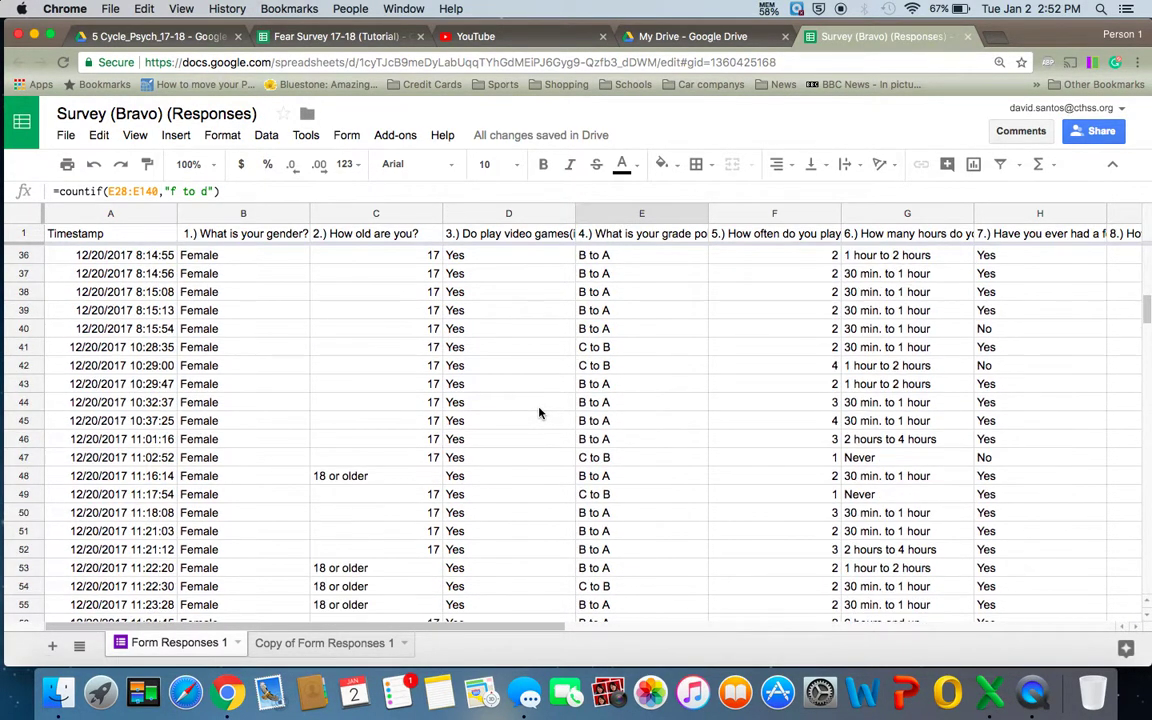
pyautogui.scroll(-2, 539, 413)
pyautogui.scroll(1, 540, 406)
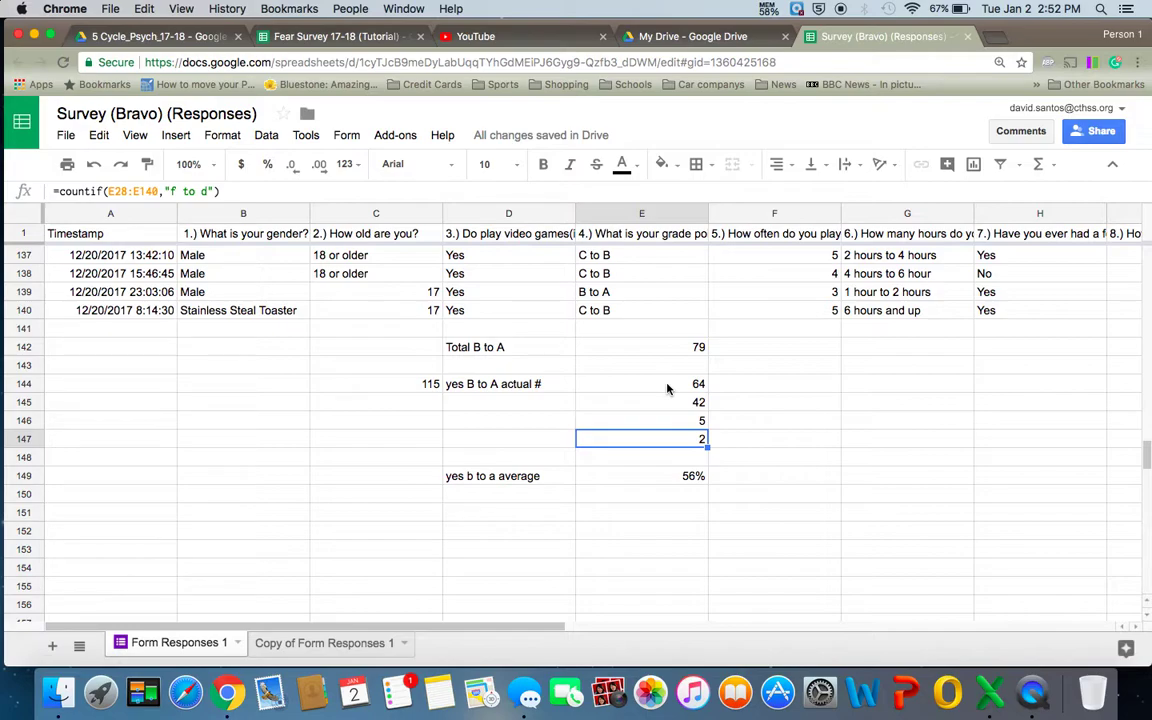
pyautogui.click(693, 344)
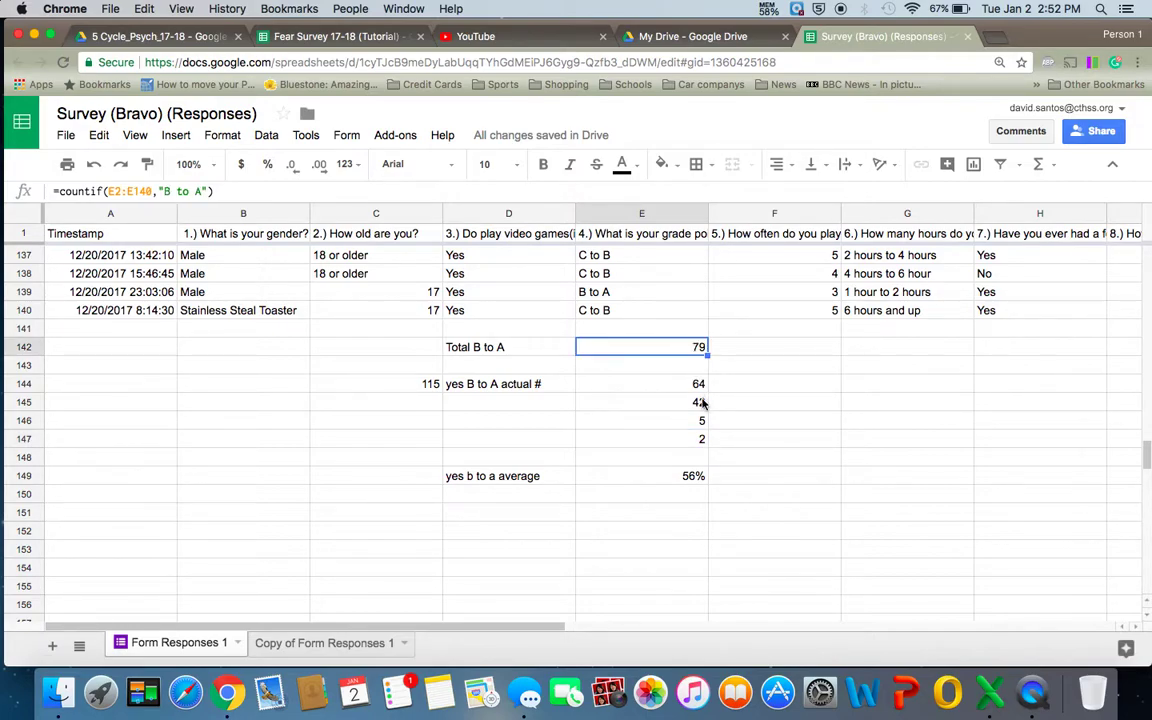
pyautogui.click(689, 389)
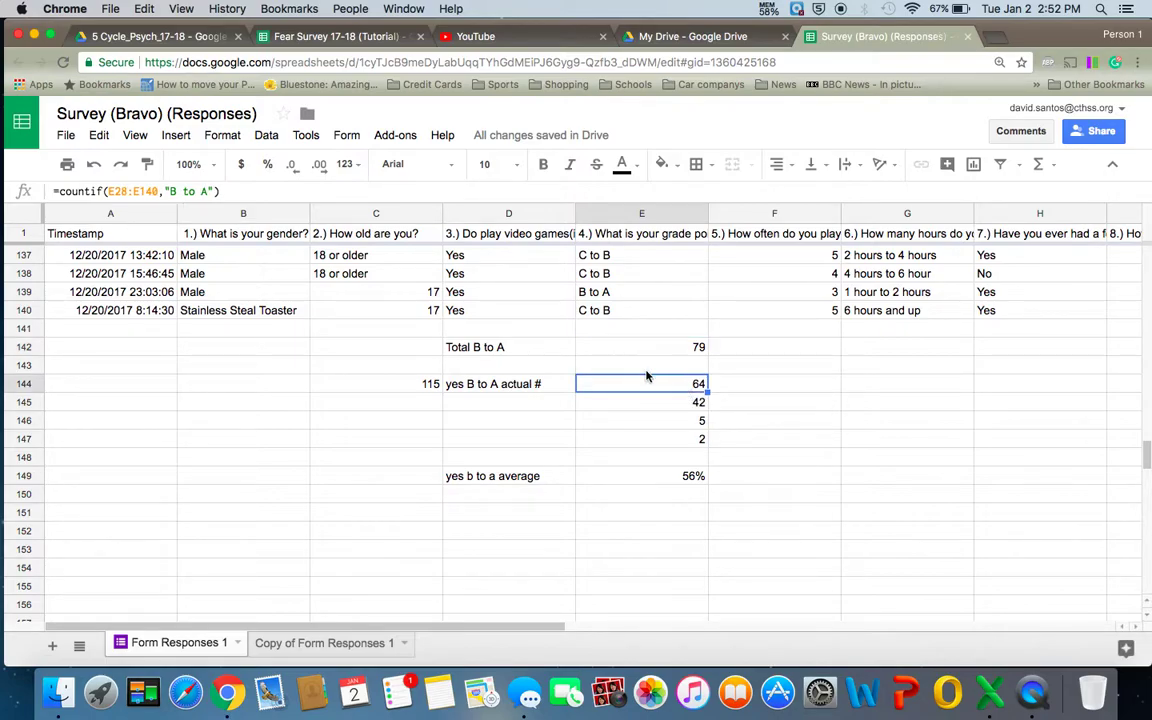
pyautogui.scroll(9, 630, 400)
pyautogui.scroll(12, 630, 400)
pyautogui.scroll(-20, 630, 400)
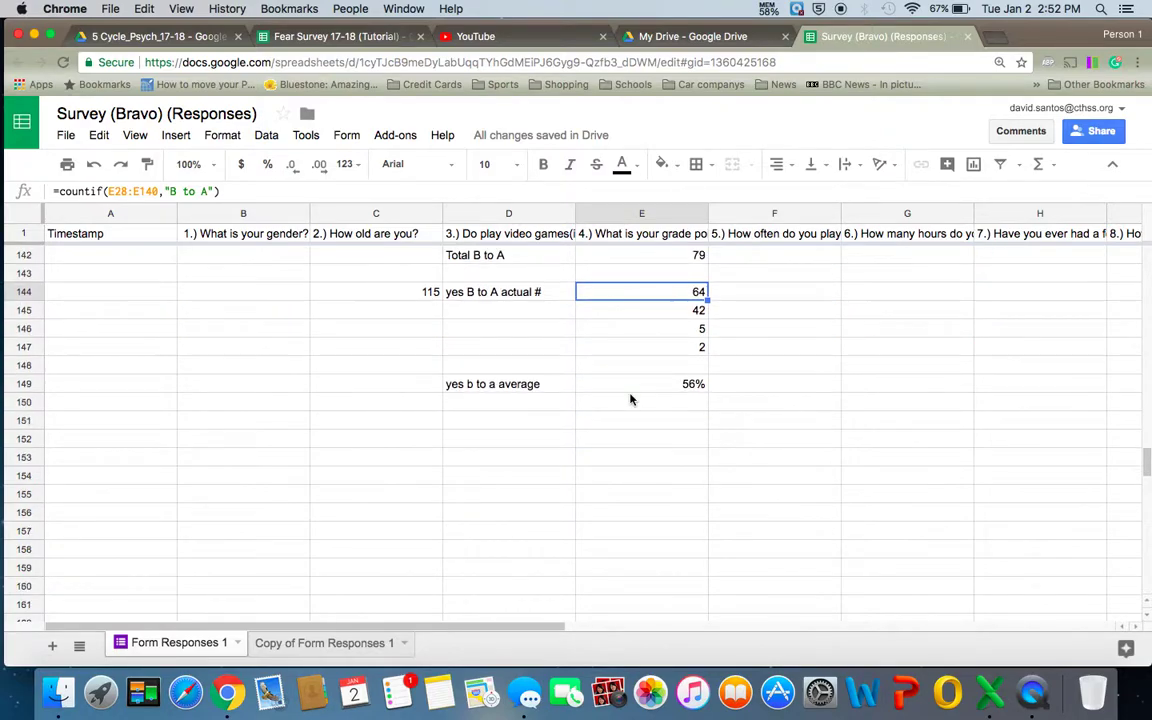
pyautogui.scroll(3, 630, 400)
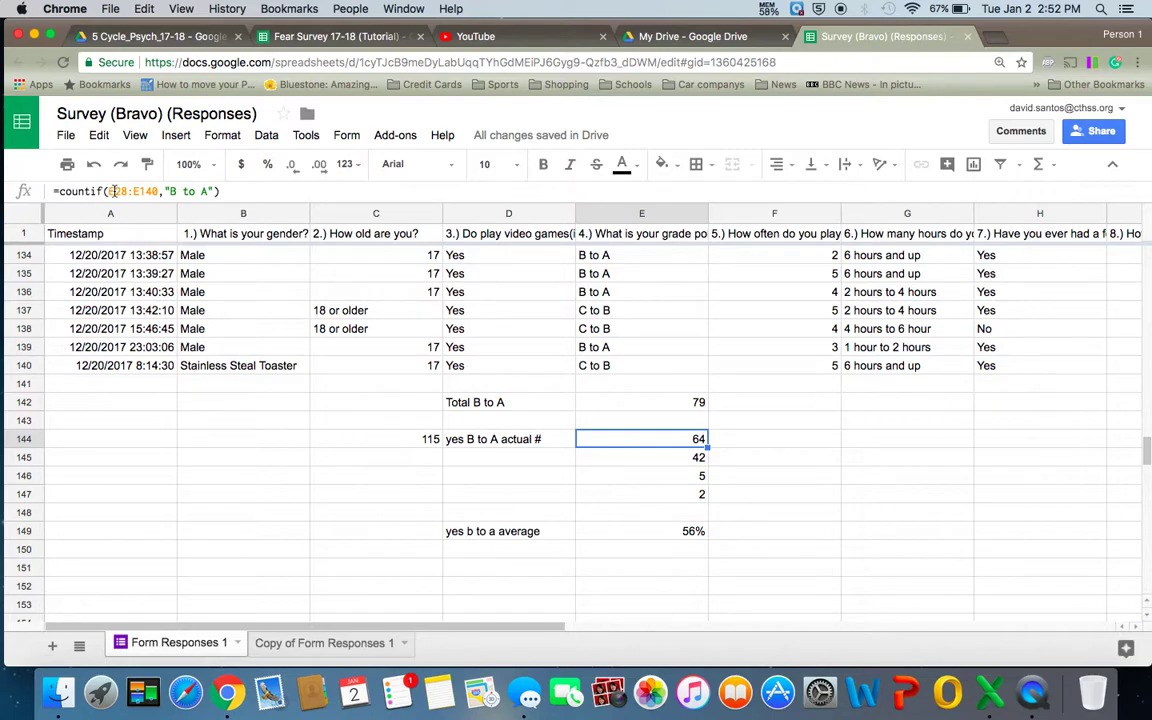
# - Compare the quoted criterion in E144's COUNTIF with the SUM formula in E157 of Fear Survey 17-18 (Tutorial), returning to Survey (Bravo)
pyautogui.click(172, 191)
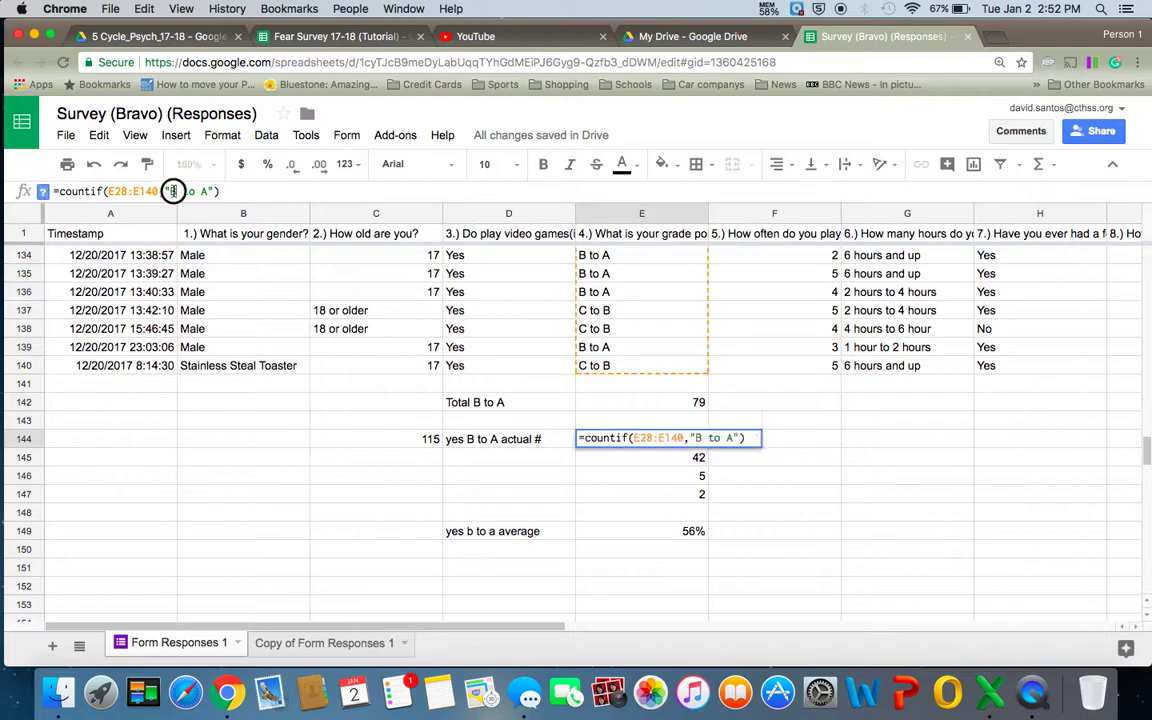
pyautogui.moveTo(166, 191); pyautogui.dragTo(224, 191)
pyautogui.click(196, 191)
pyautogui.click(265, 38)
pyautogui.click(560, 343)
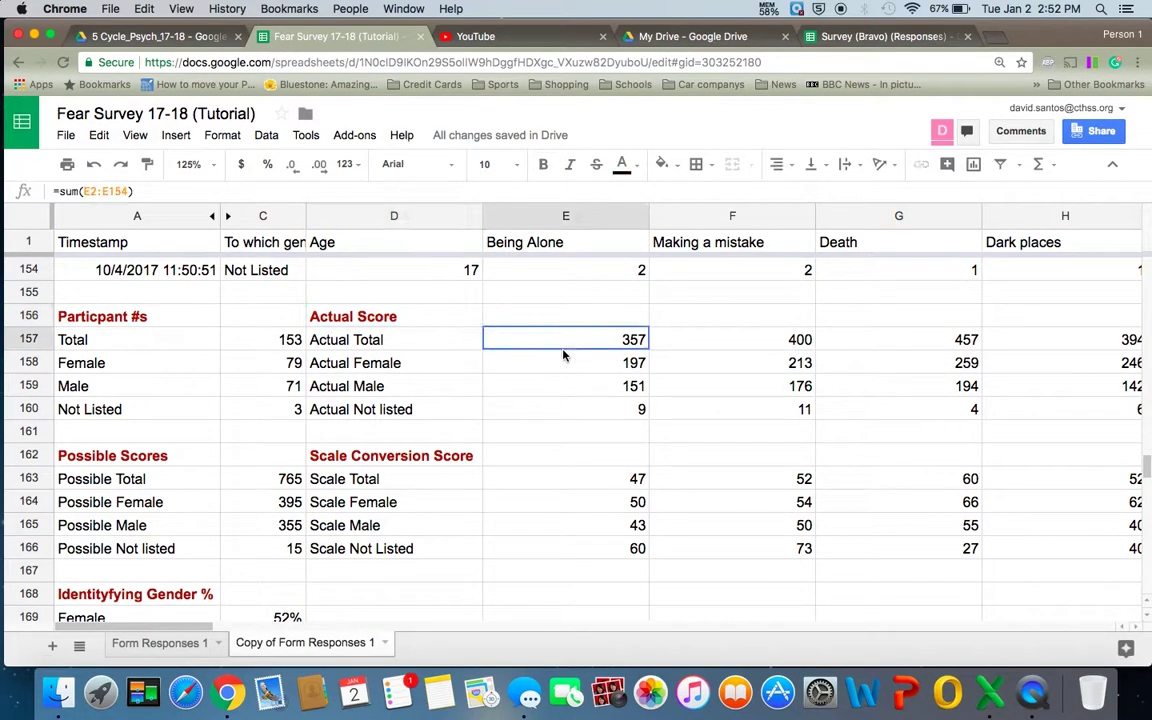
pyautogui.click(74, 193)
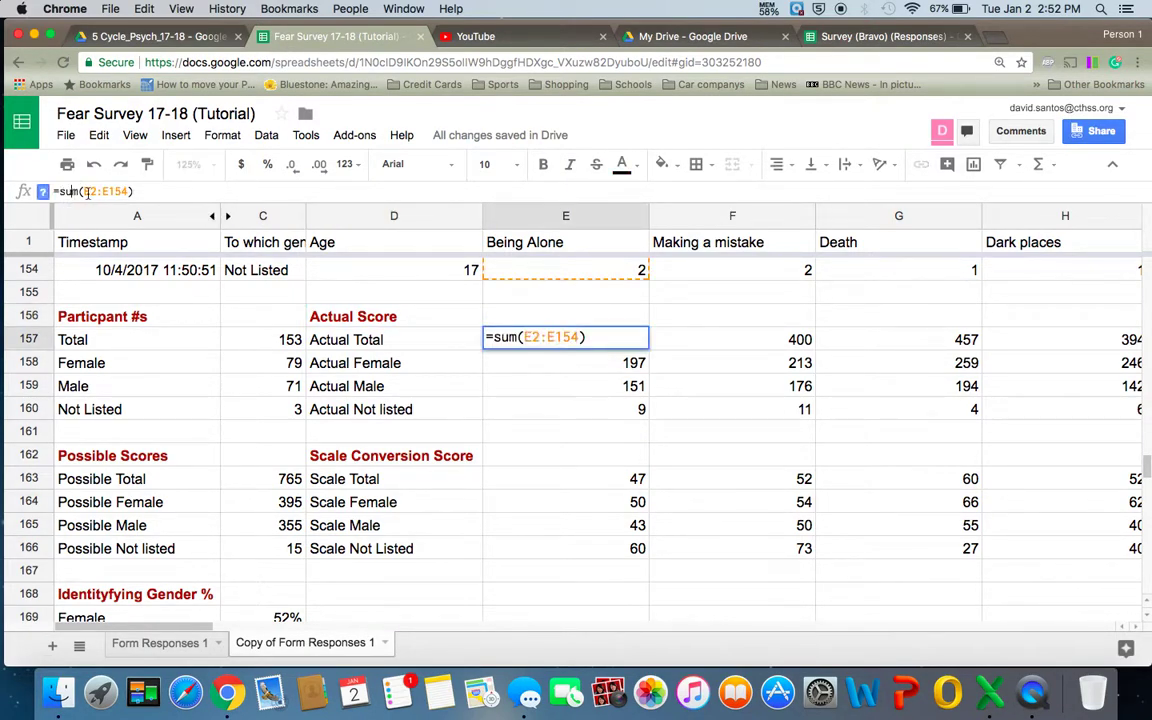
pyautogui.click(836, 38)
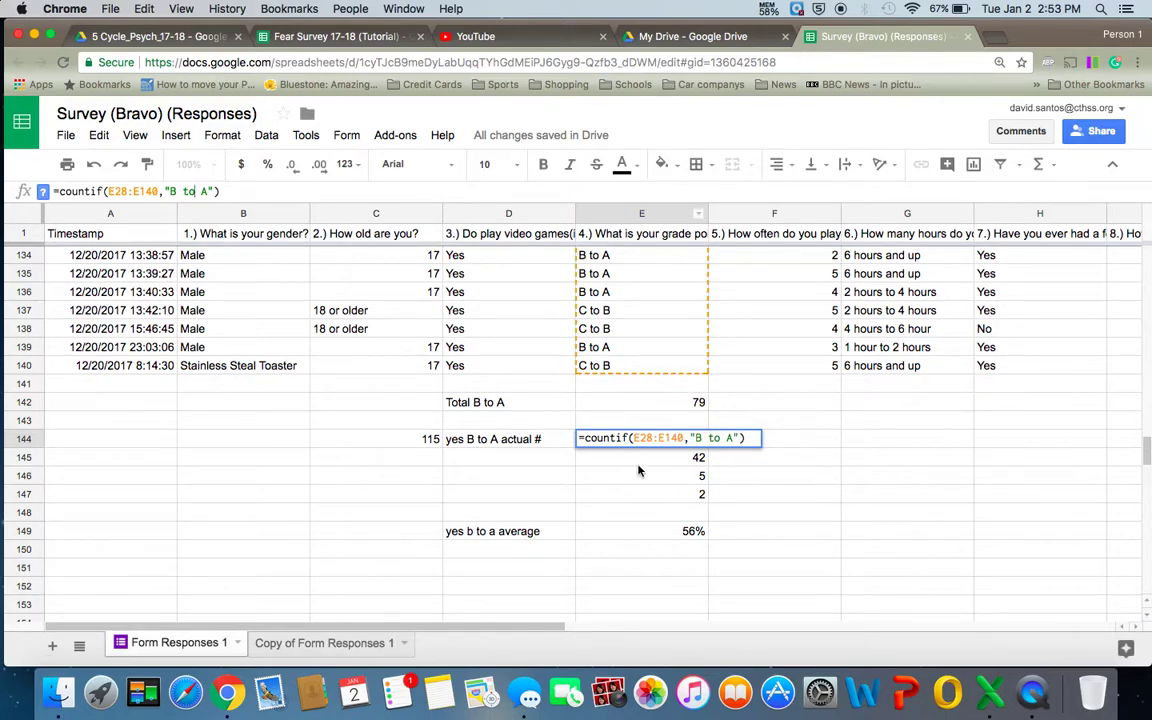
# - Review the Yes answers in column D and the formulas behind them in E147, C144, E144 and E149
pyautogui.click(634, 488)
pyautogui.scroll(10, 640, 489)
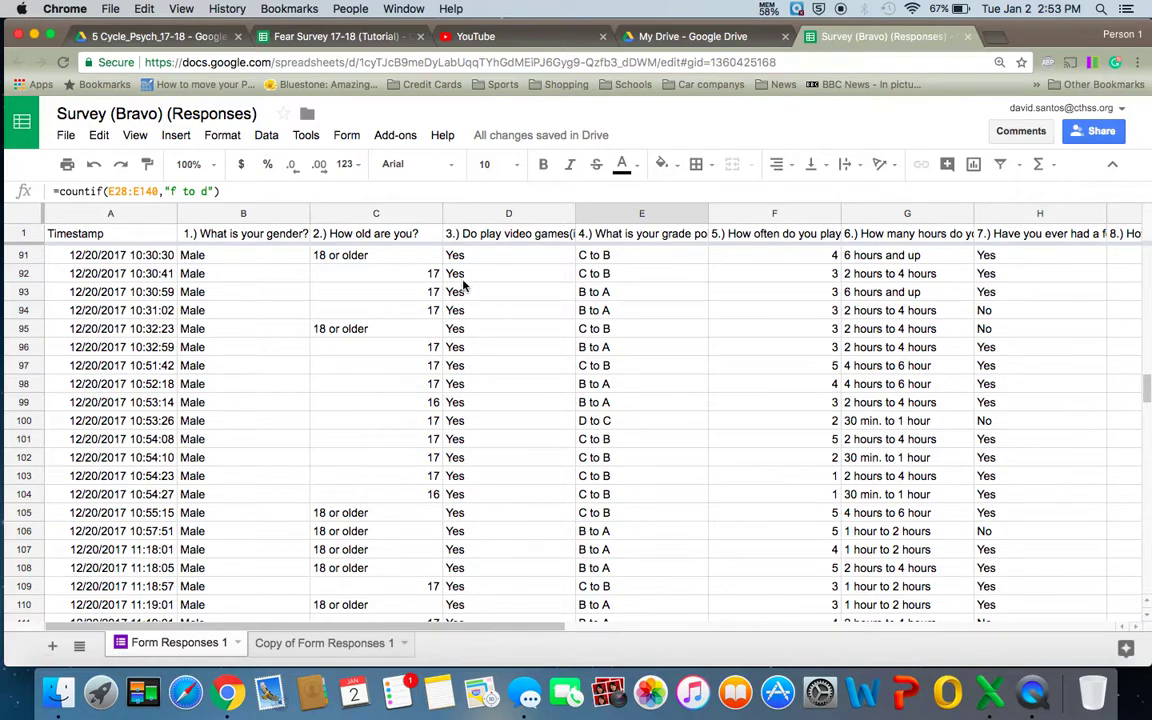
pyautogui.click(462, 309)
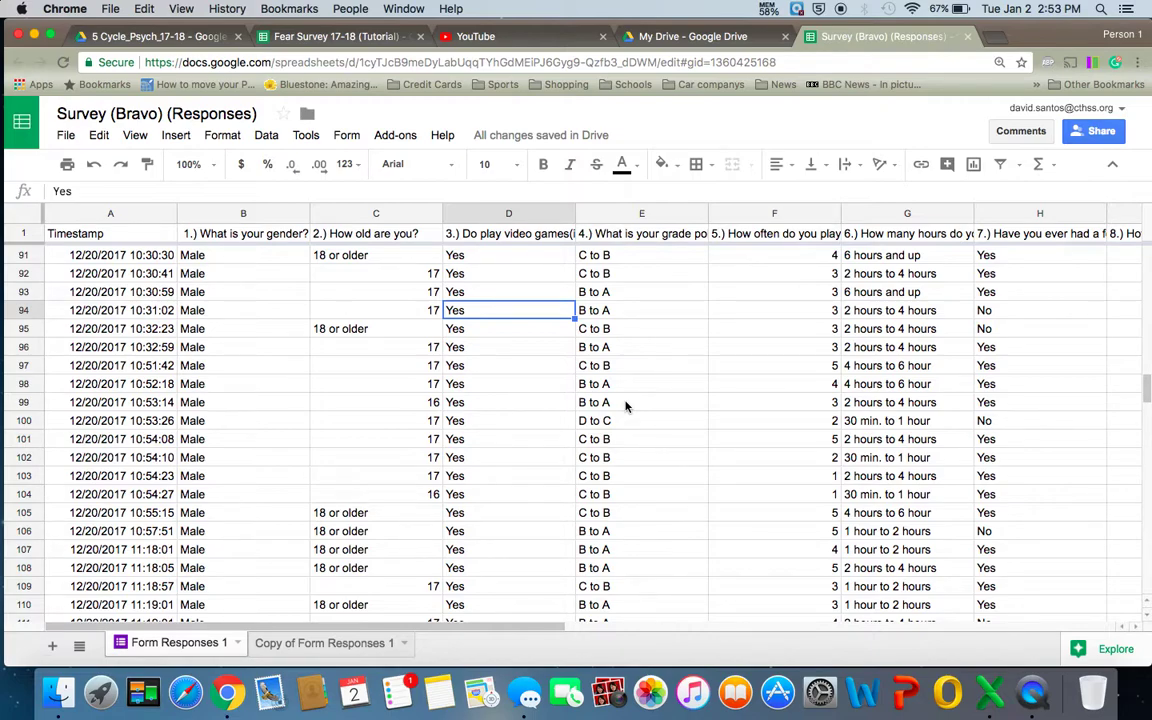
pyautogui.scroll(13, 626, 405)
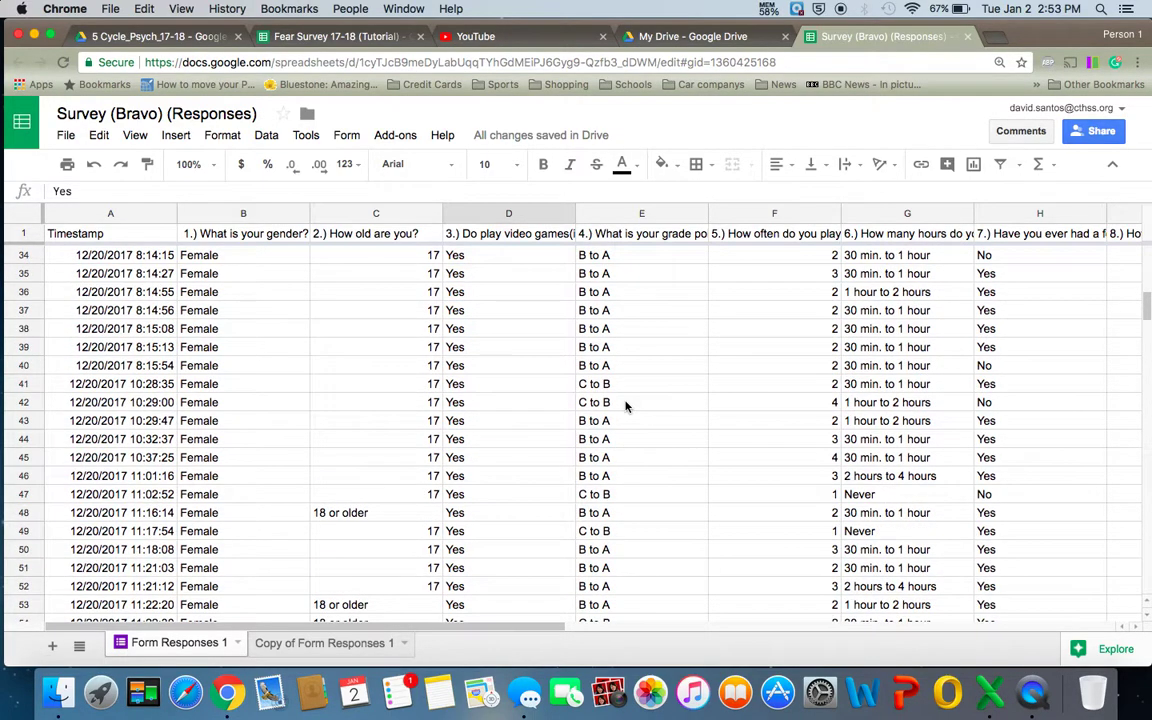
pyautogui.scroll(-20, 626, 405)
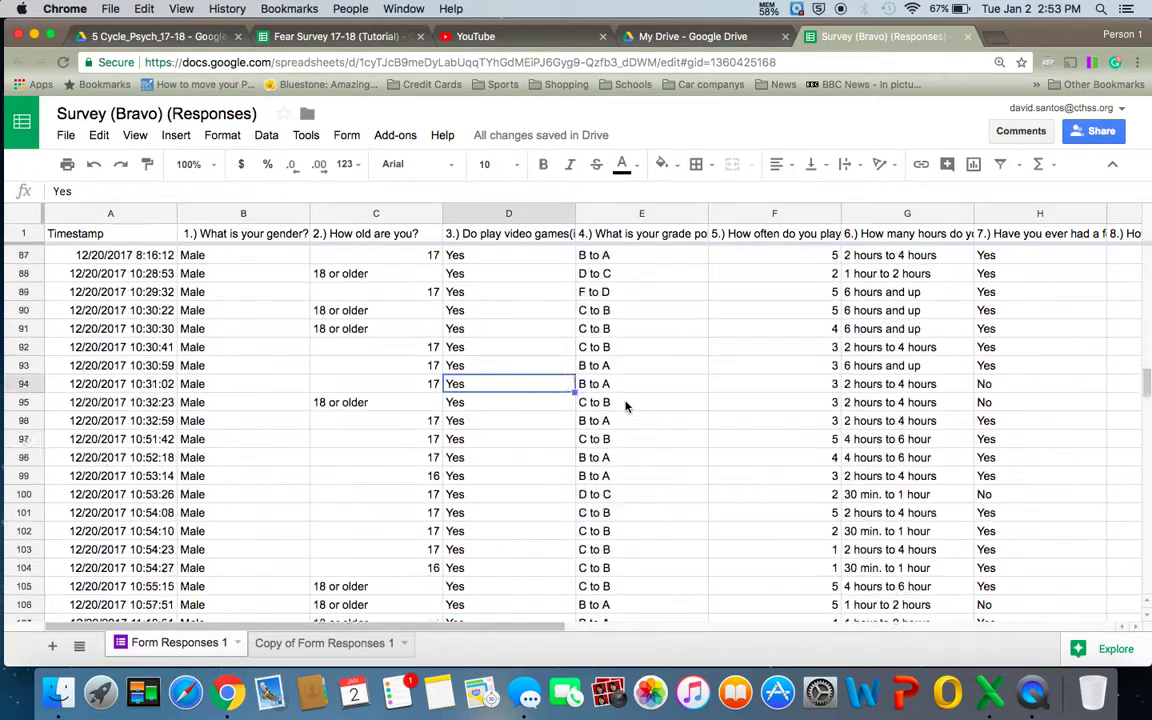
pyautogui.scroll(2, 626, 405)
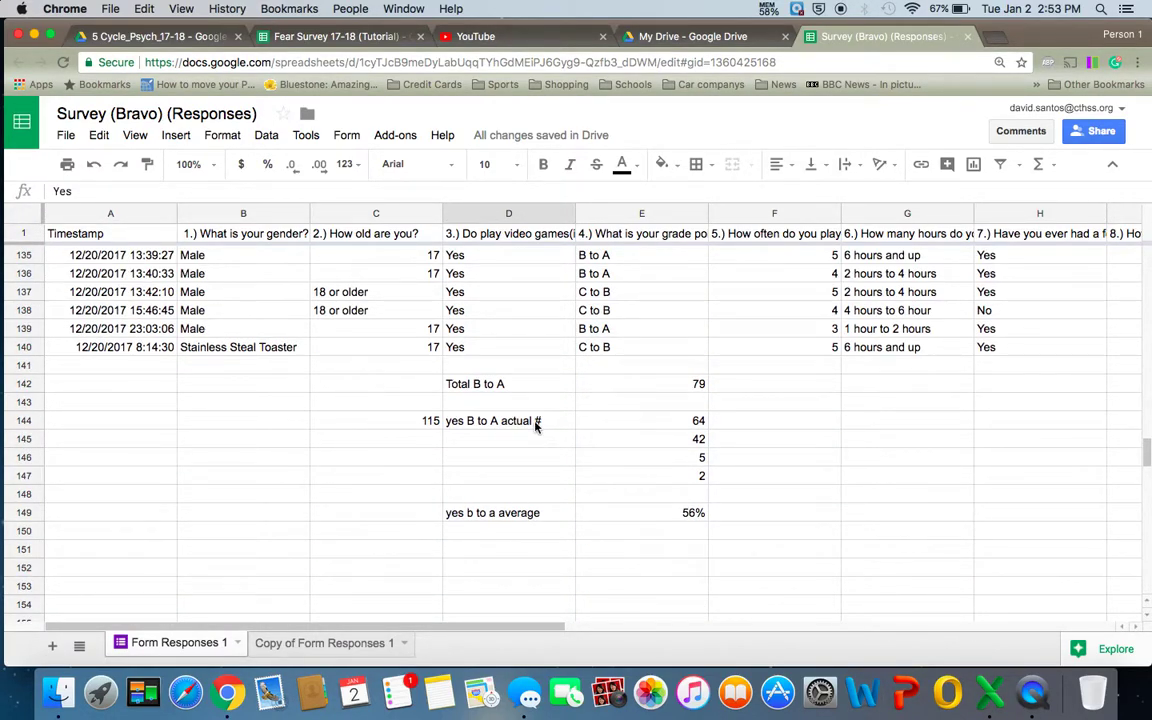
pyautogui.click(420, 420)
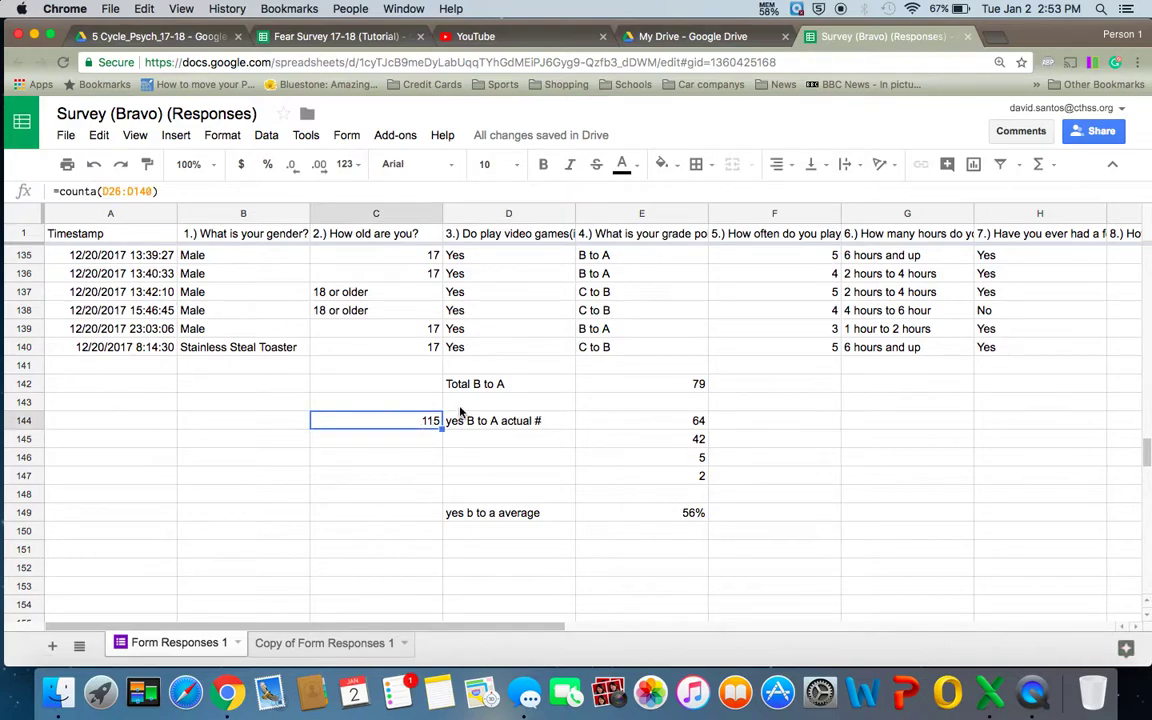
pyautogui.click(617, 424)
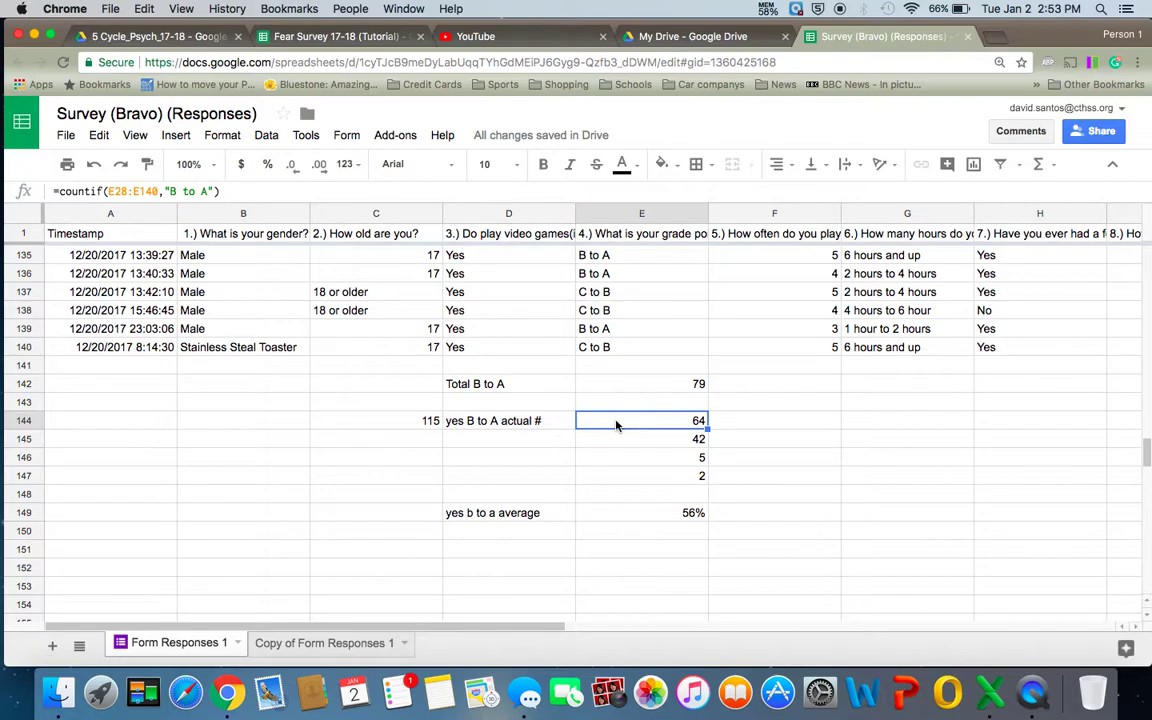
pyautogui.click(671, 515)
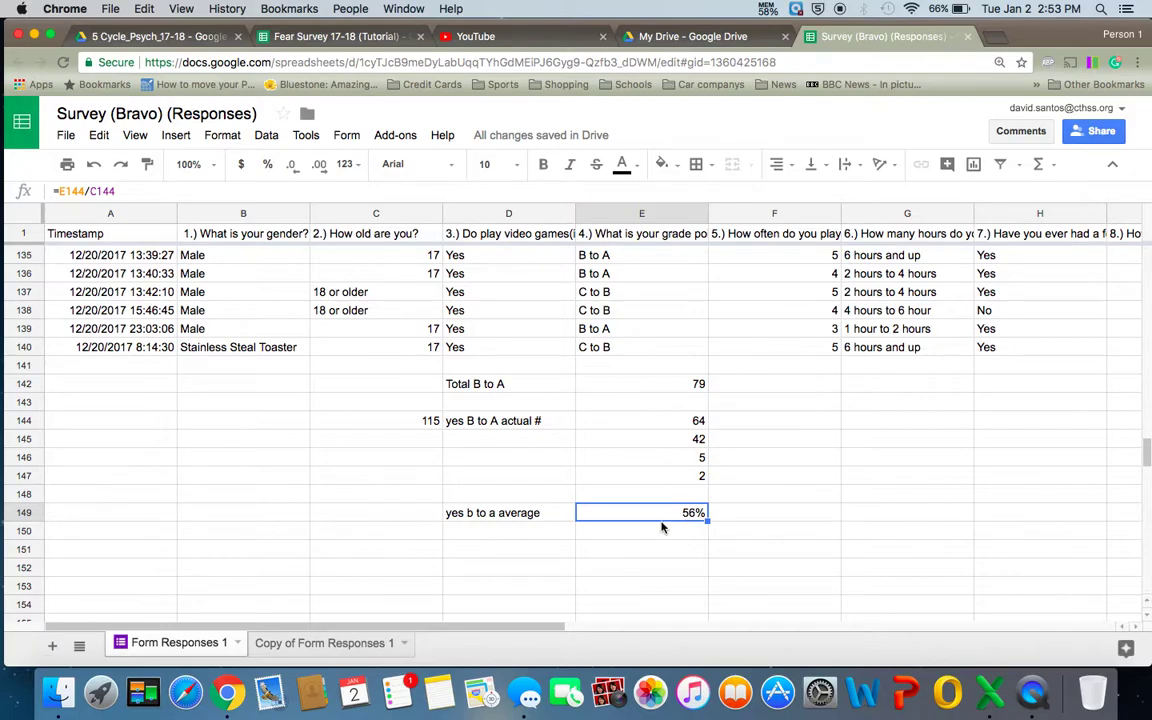
# - Examine question 9 in J1 on how video games have impacted life, along with its answers in column J
pyautogui.hscroll(5, 743, 430)
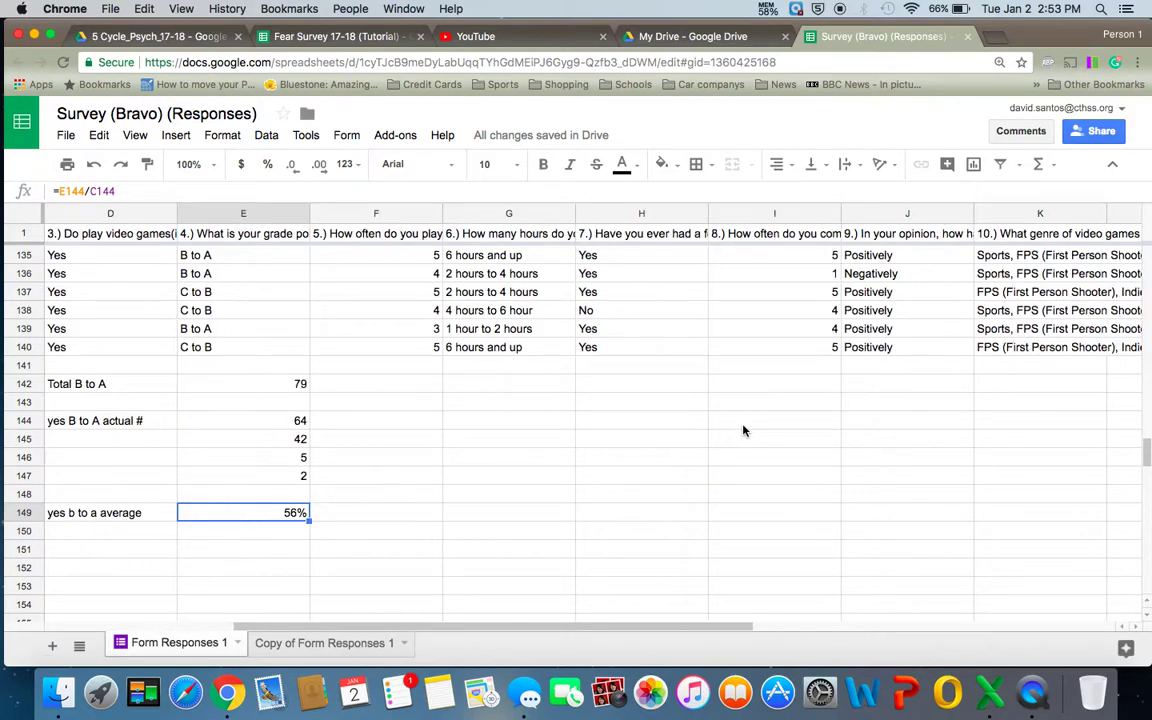
pyautogui.scroll(4, 743, 430)
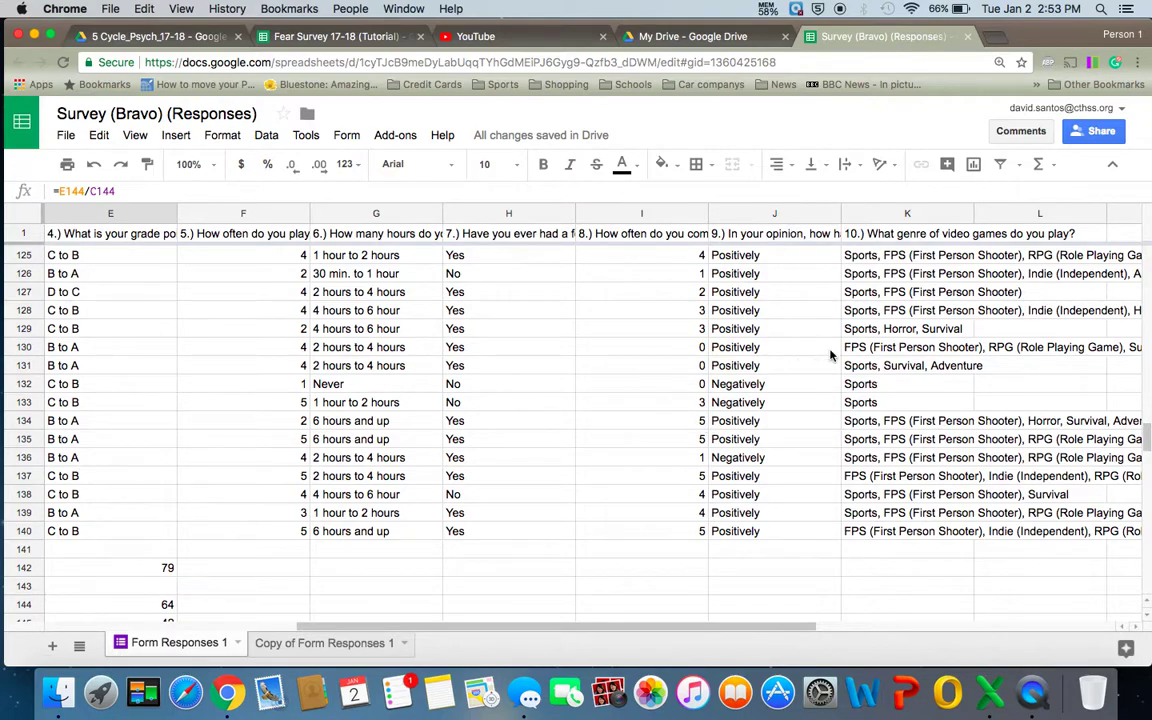
pyautogui.click(776, 344)
pyautogui.click(716, 234)
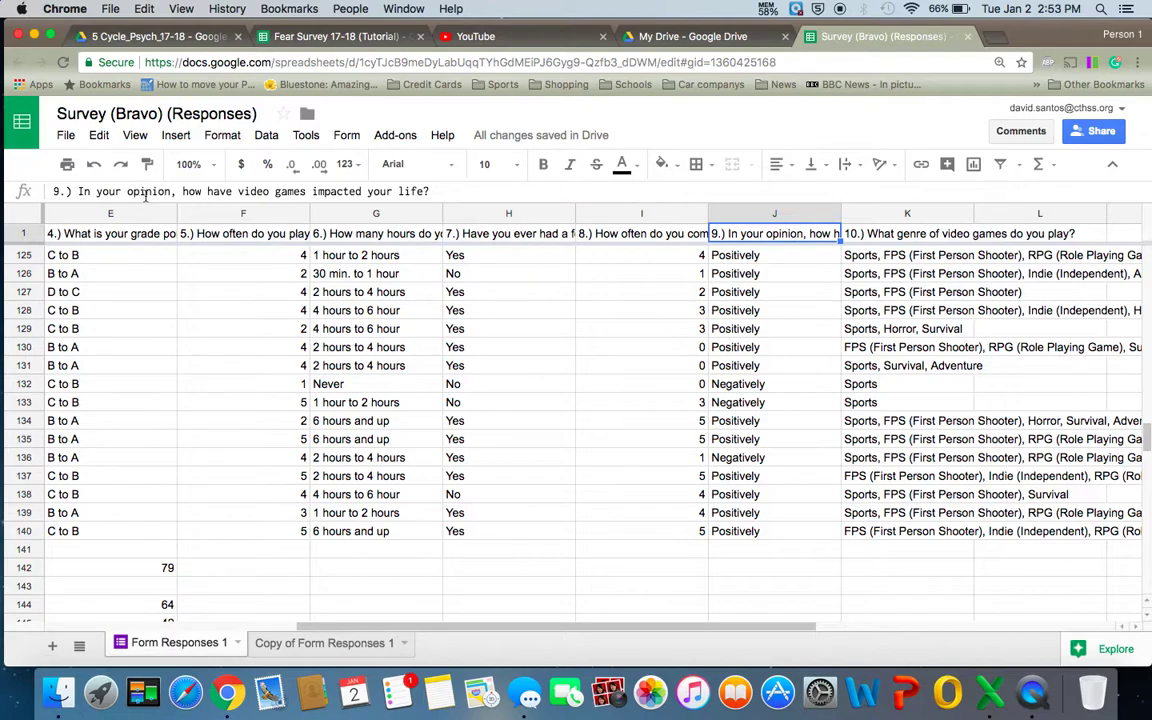
pyautogui.click(338, 191)
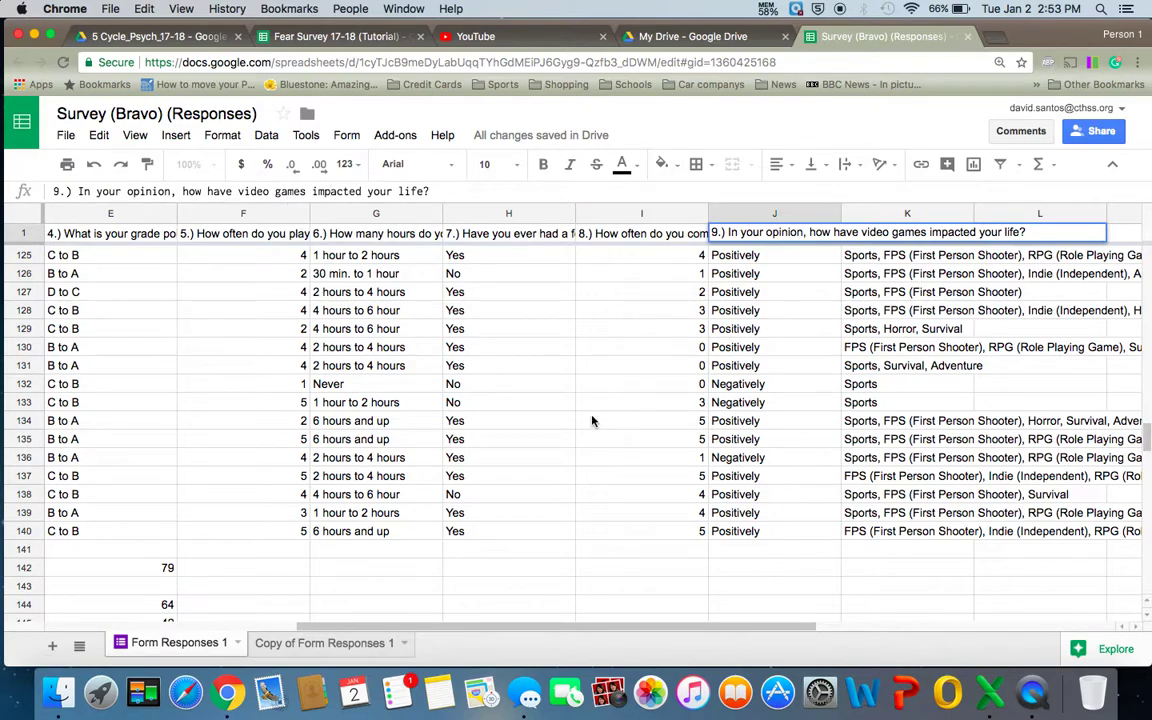
# - Compare the Negatively answers in J132 and J133 with the grade range in E133
pyautogui.scroll(-2, 591, 421)
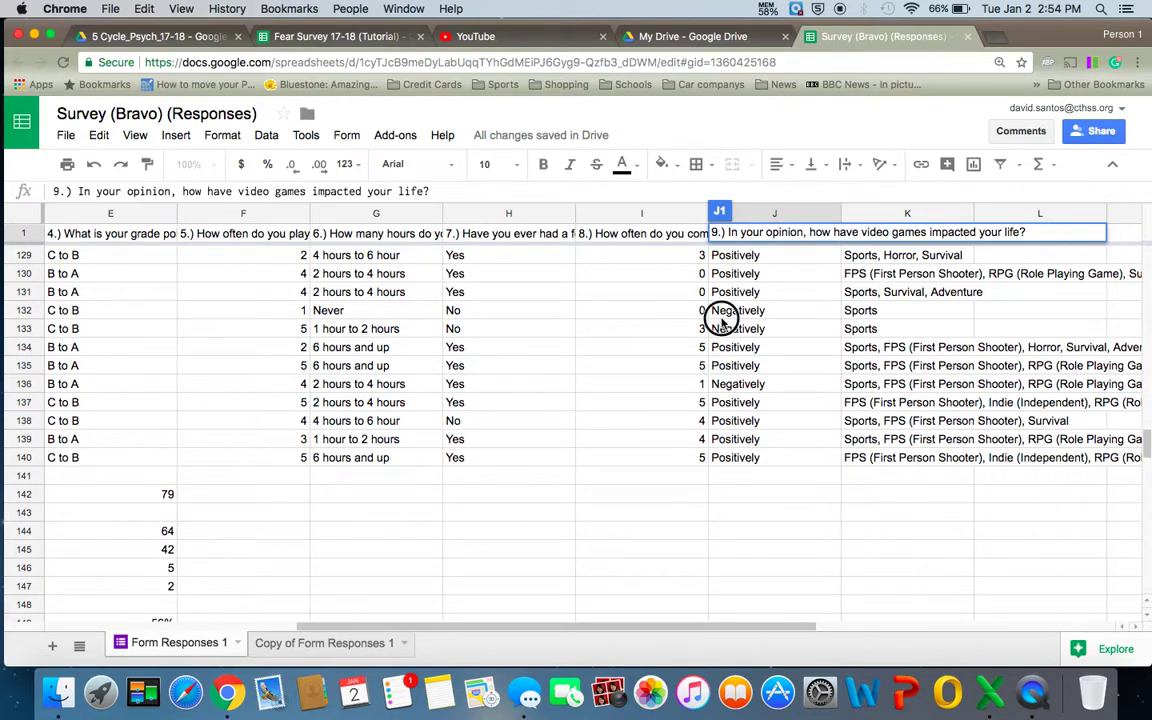
pyautogui.click(722, 311)
pyautogui.hscroll(-2, 670, 366)
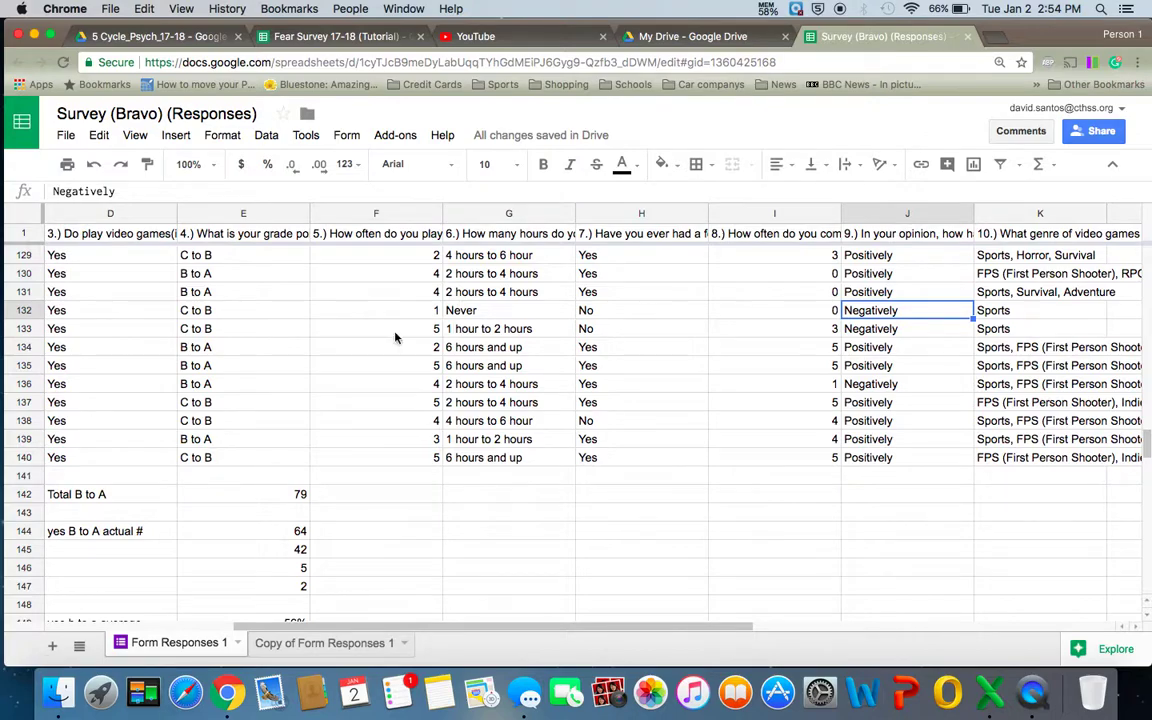
pyautogui.click(257, 336)
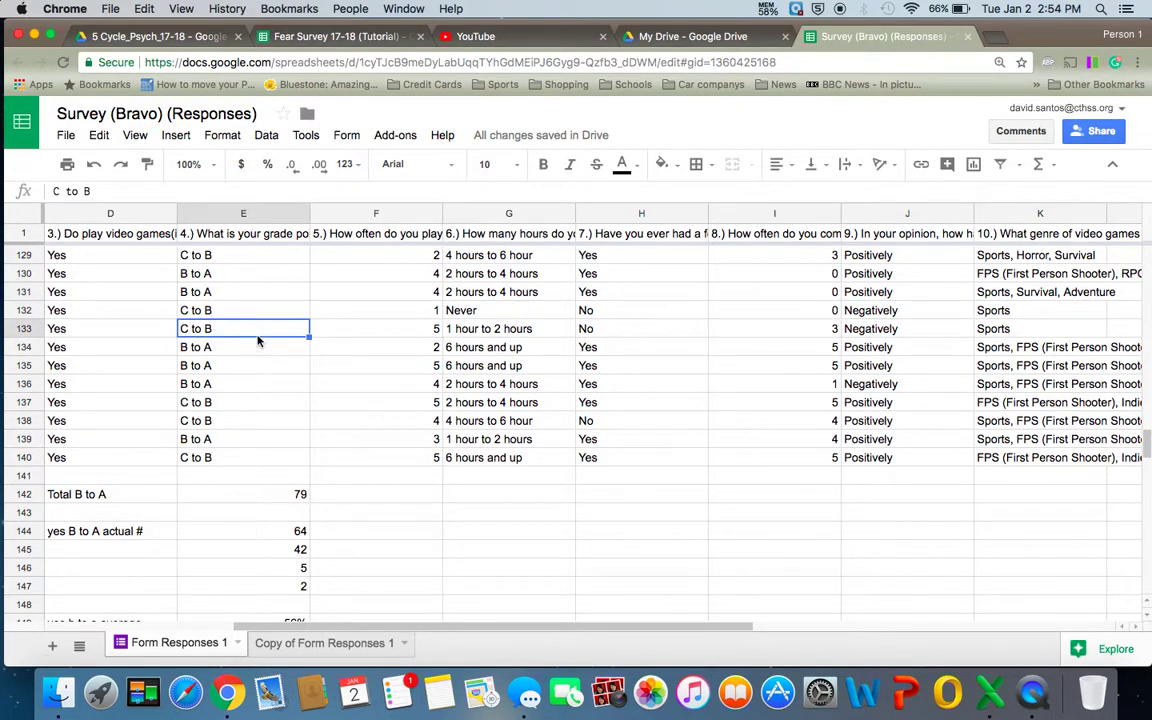
pyautogui.click(887, 334)
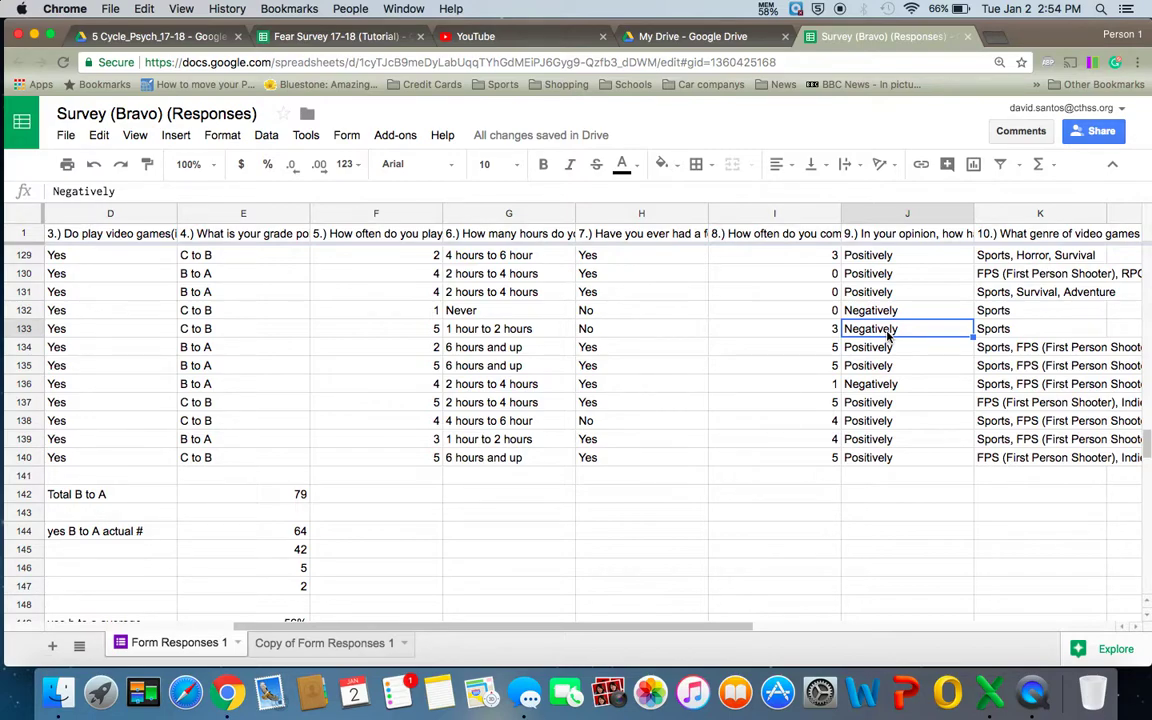
# - Examine Fear Survey 17-18 (Tutorial)'s making-a-mistake scores, the scale formula in F165 and the gender column, returning to Survey (Bravo)
pyautogui.click(360, 34)
pyautogui.scroll(5, 693, 353)
pyautogui.scroll(3, 693, 353)
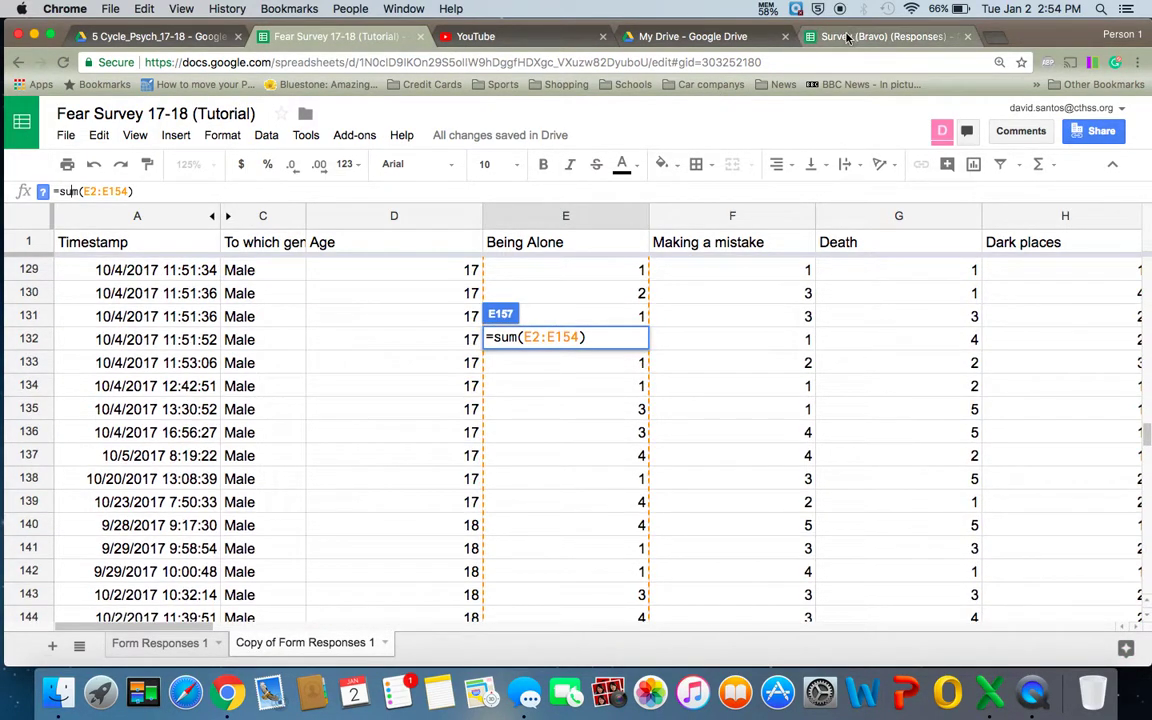
pyautogui.click(730, 338)
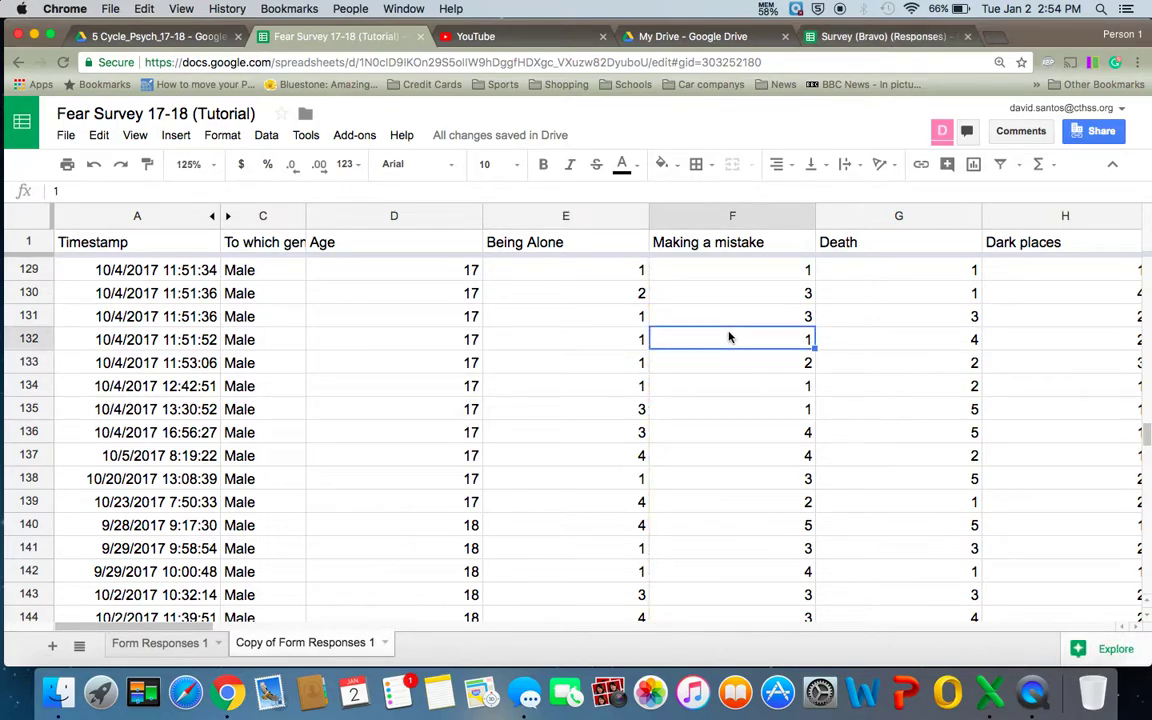
pyautogui.scroll(-8, 730, 338)
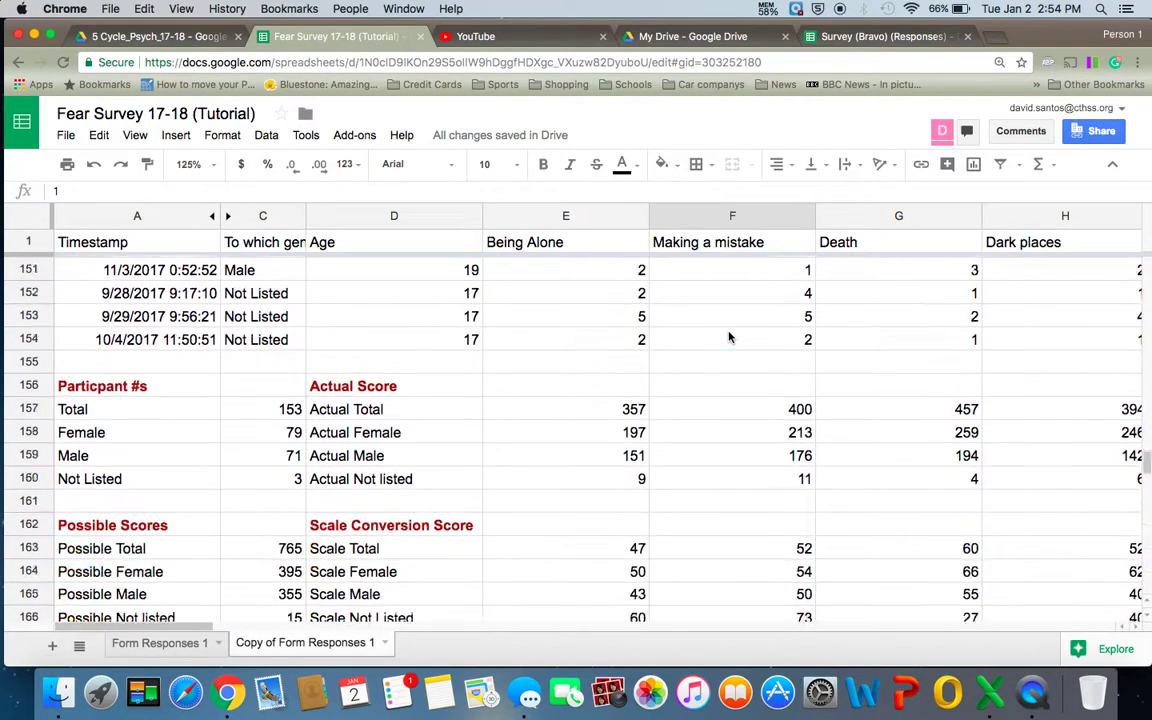
pyautogui.click(757, 550)
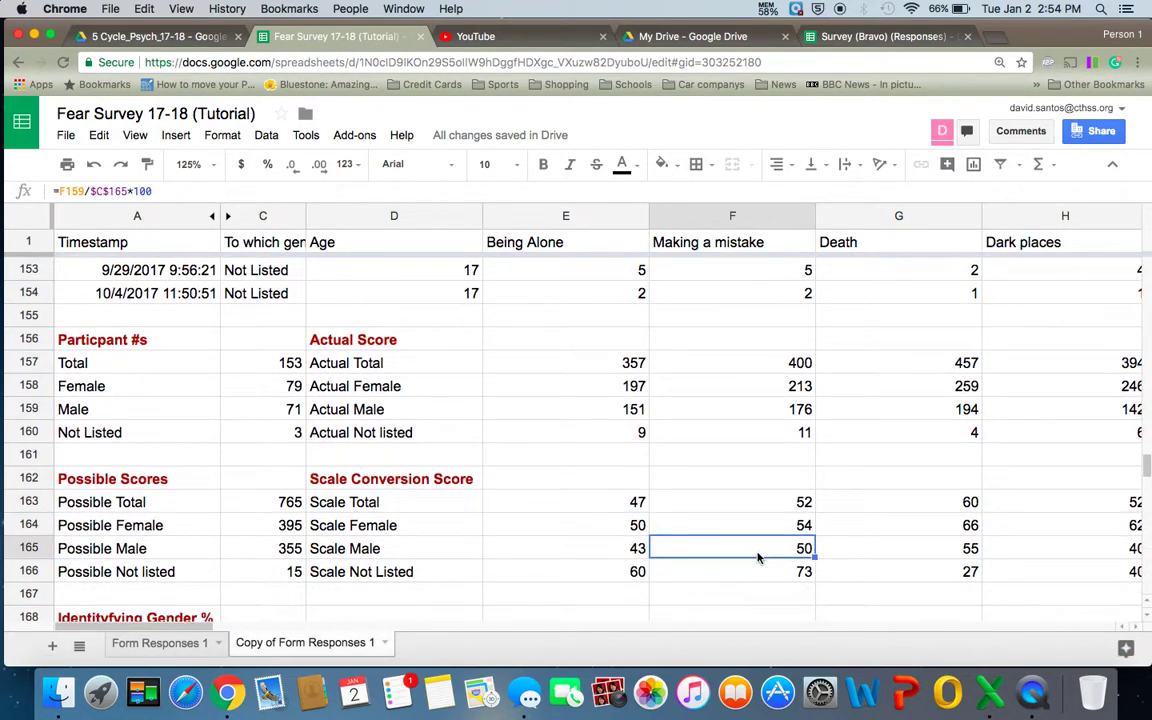
pyautogui.scroll(13, 693, 533)
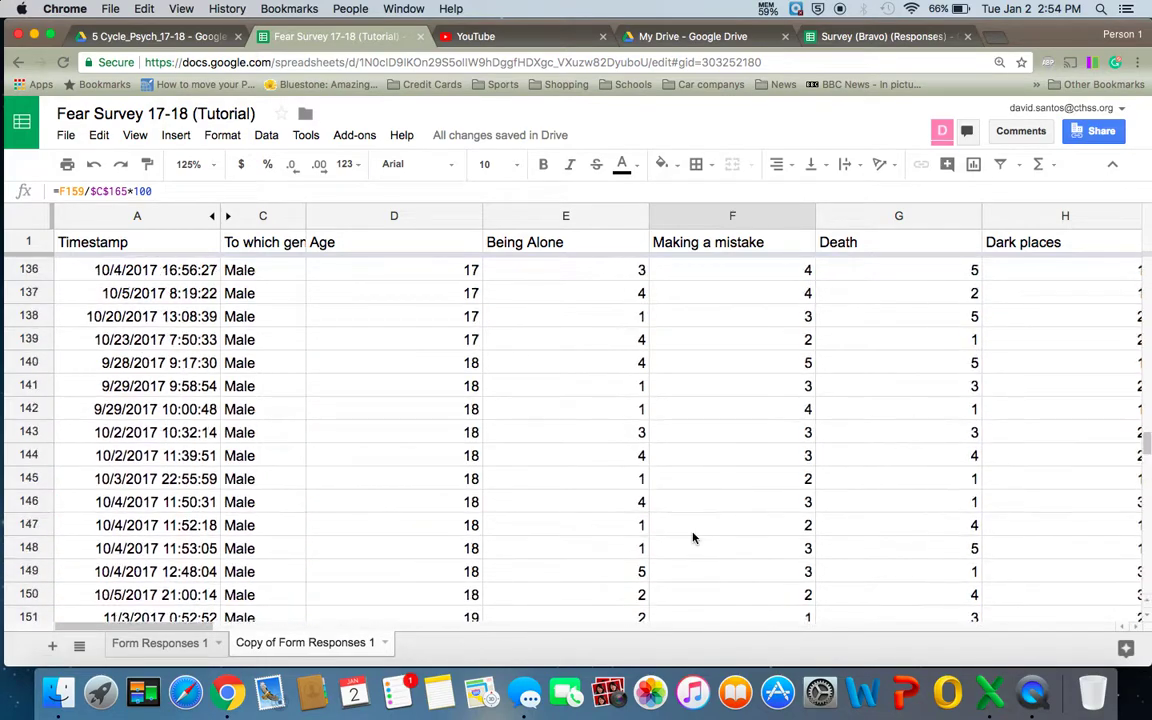
pyautogui.click(258, 405)
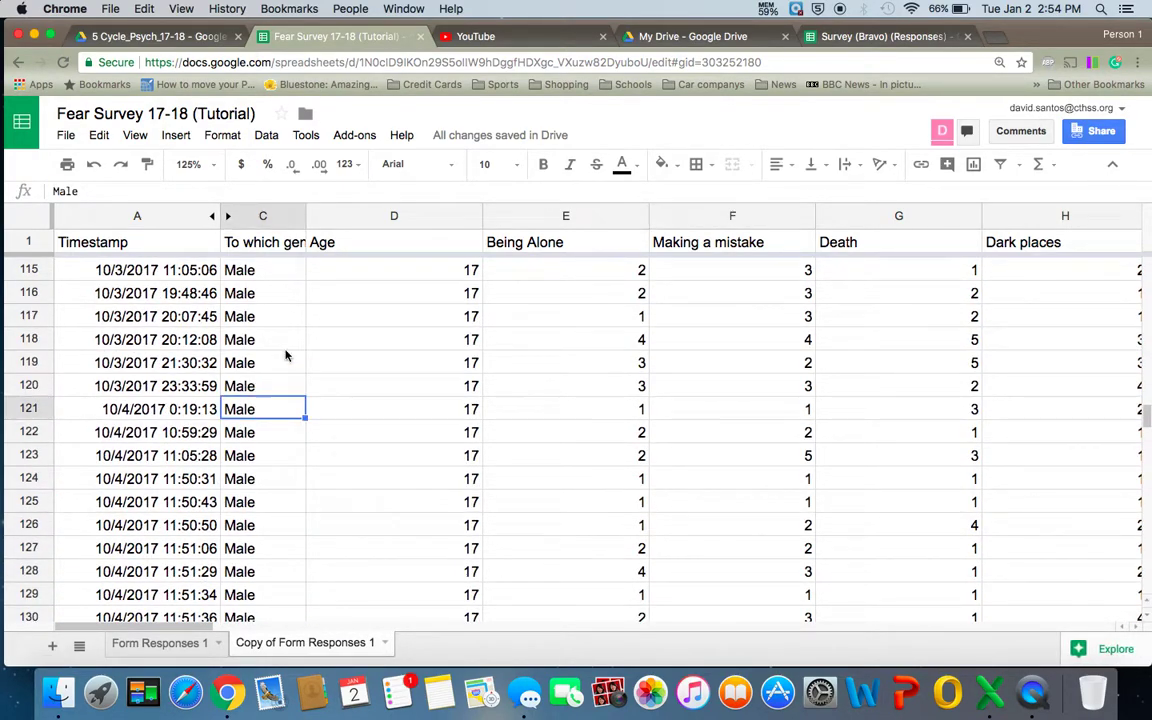
pyautogui.click(872, 36)
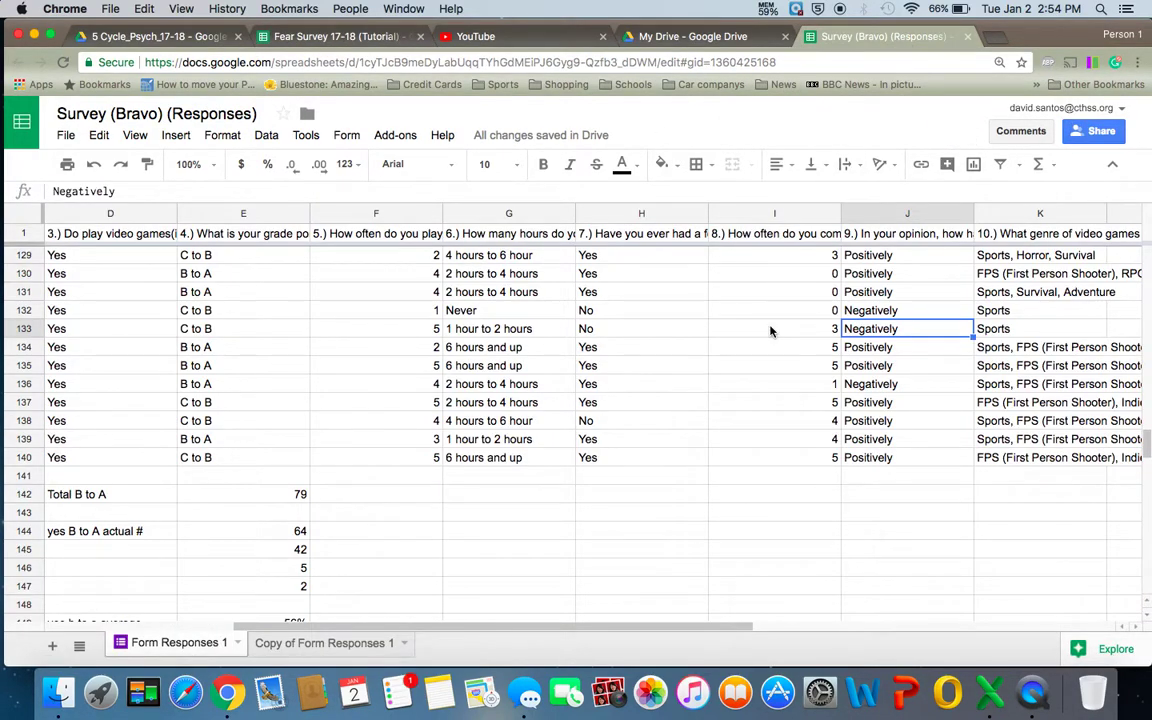
# - Review row 133's answers to questions 6 to 8 and the impact answer in J131
pyautogui.scroll(2, 770, 331)
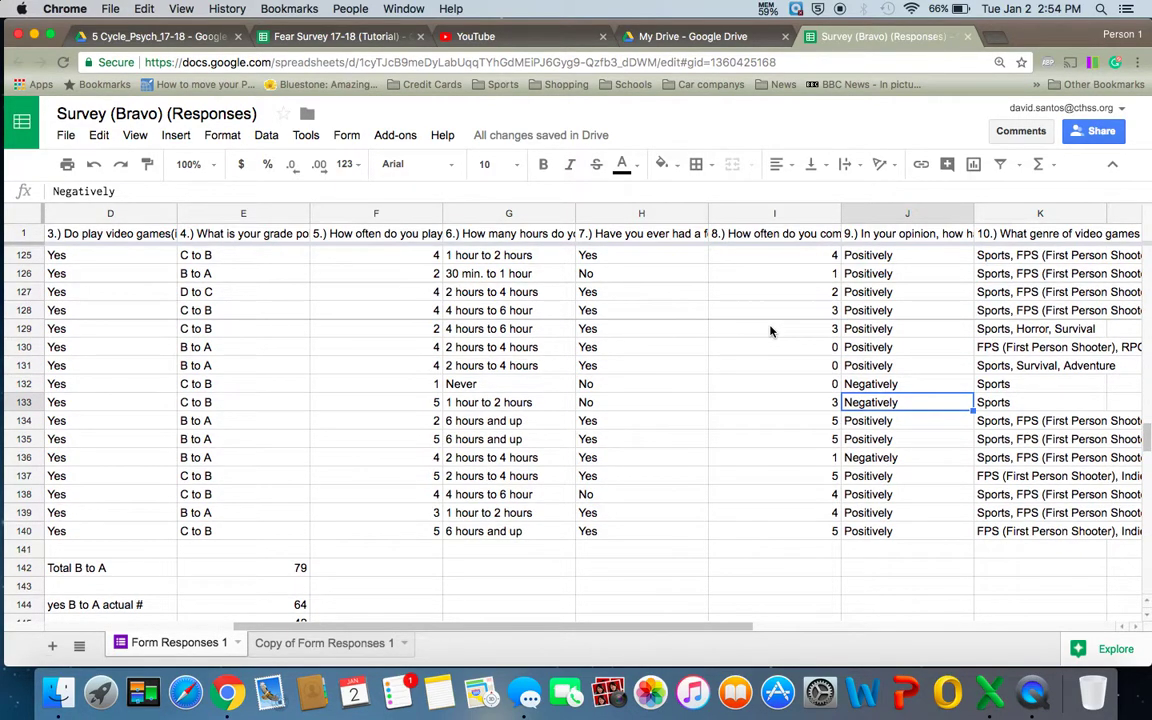
pyautogui.click(557, 402)
pyautogui.click(643, 406)
pyautogui.click(774, 402)
pyautogui.click(912, 371)
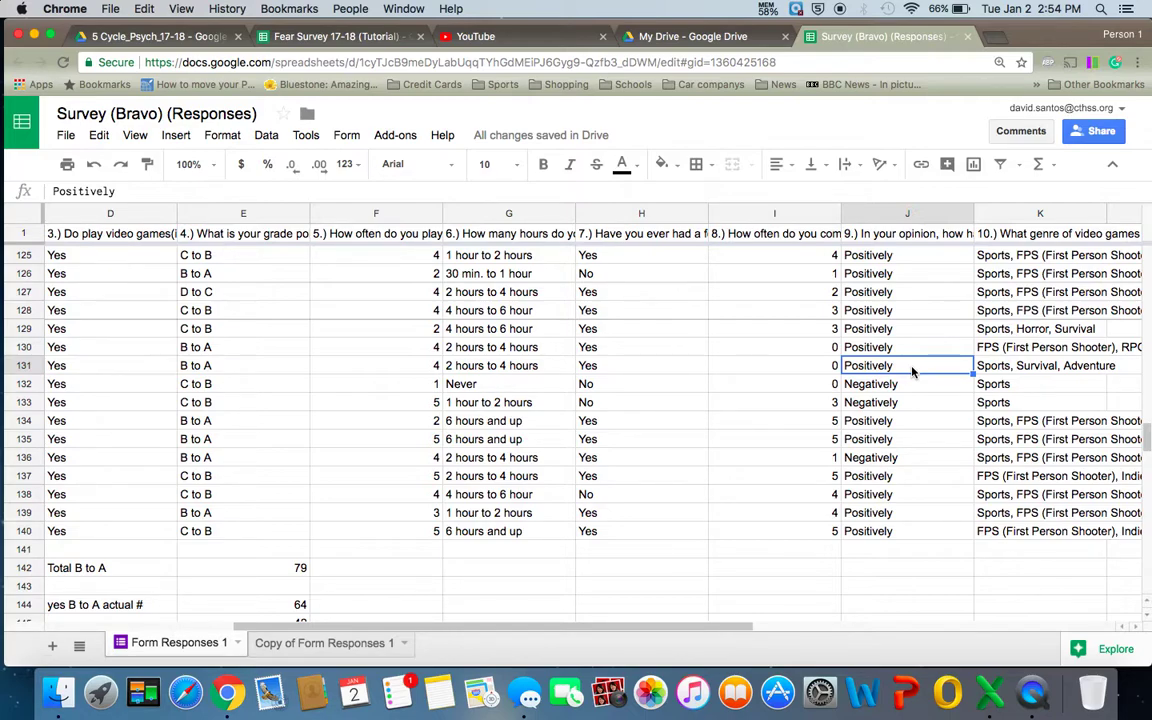
# - Review the summary tables and G163's scale conversion formula in Fear Survey 17-18 (Tutorial), returning to Survey (Bravo)
pyautogui.click(335, 36)
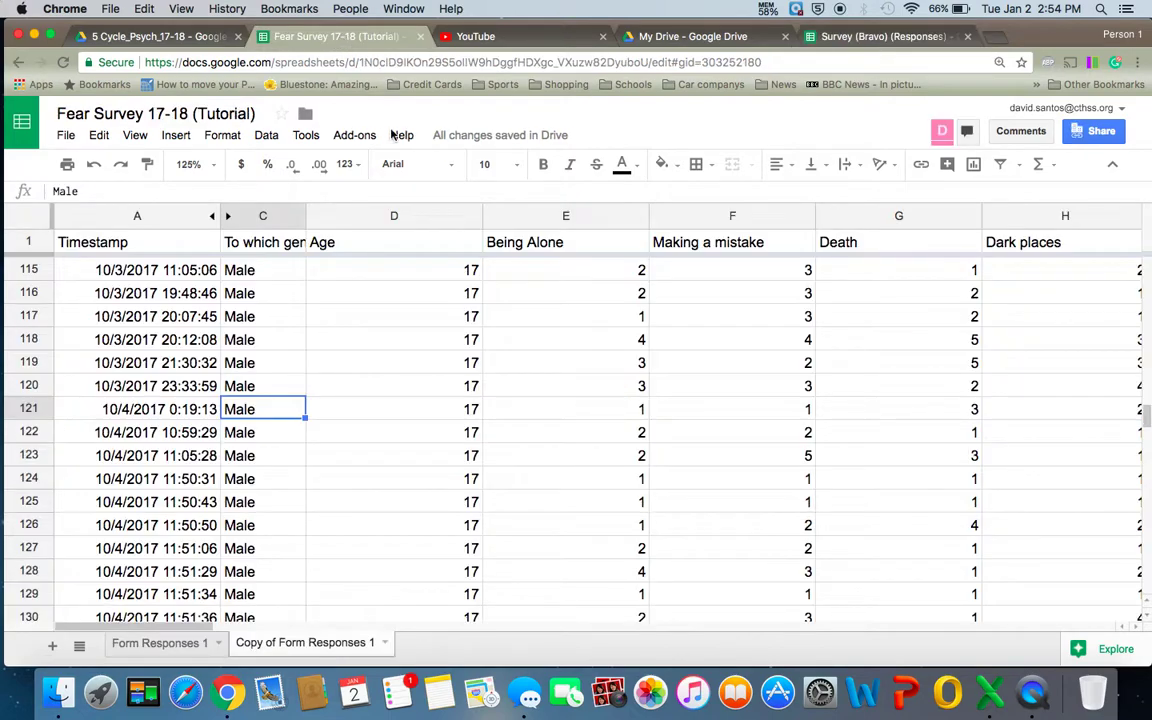
pyautogui.scroll(-15, 504, 436)
pyautogui.scroll(8, 504, 436)
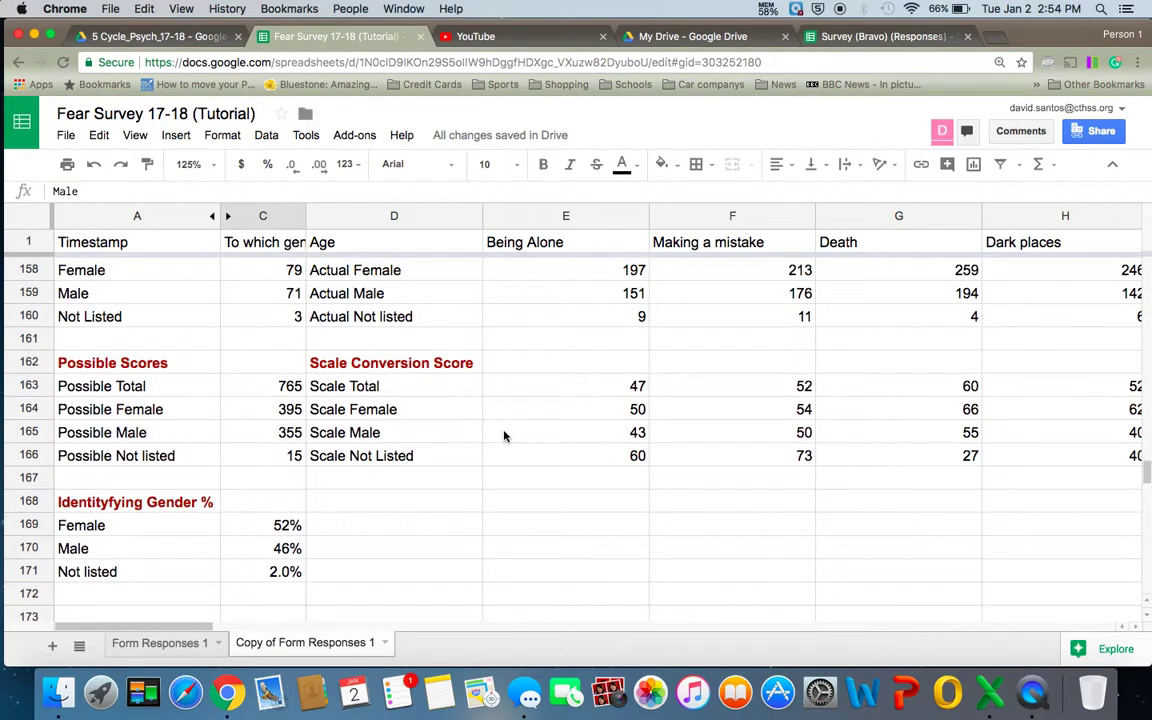
pyautogui.click(524, 455)
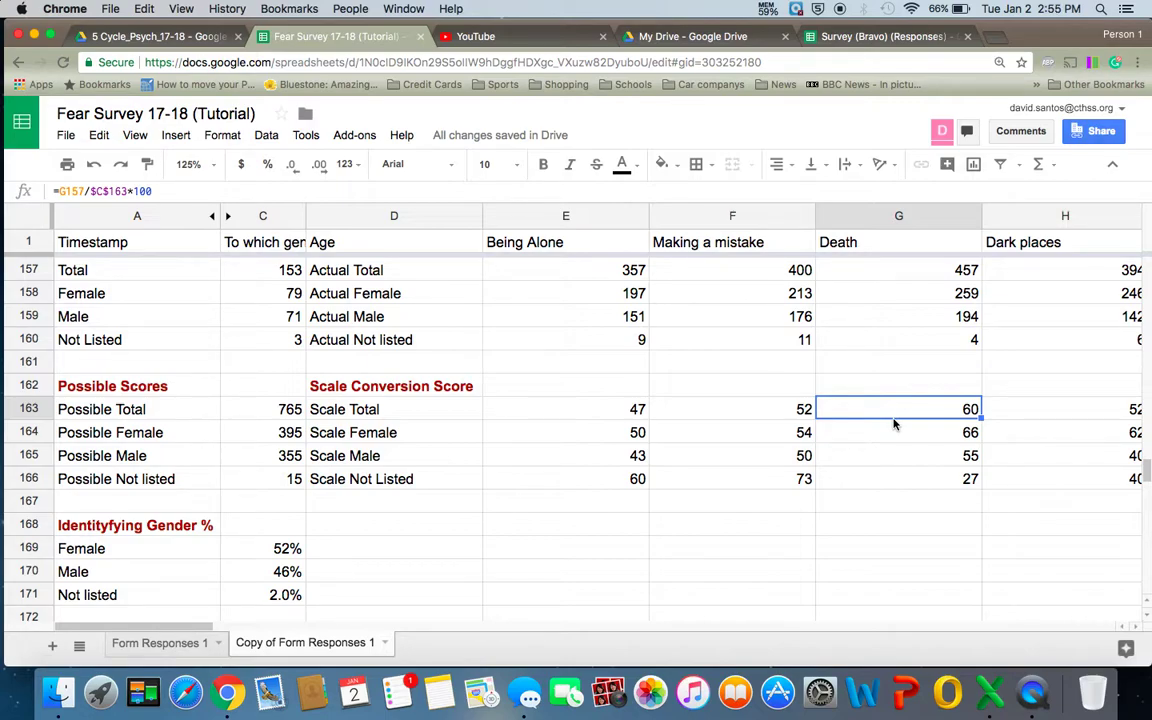
pyautogui.click(824, 36)
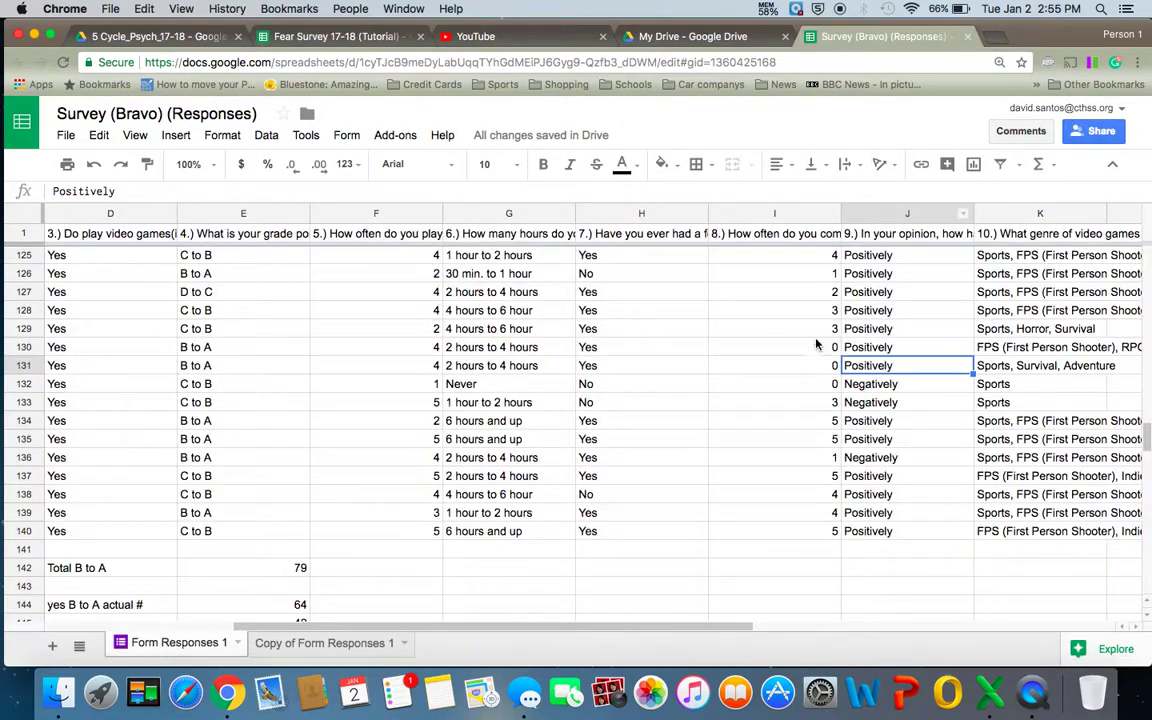
# - Relate row 134's video game, grade range and life impact answers to the COUNTIF formula in E144
pyautogui.scroll(-3, 812, 374)
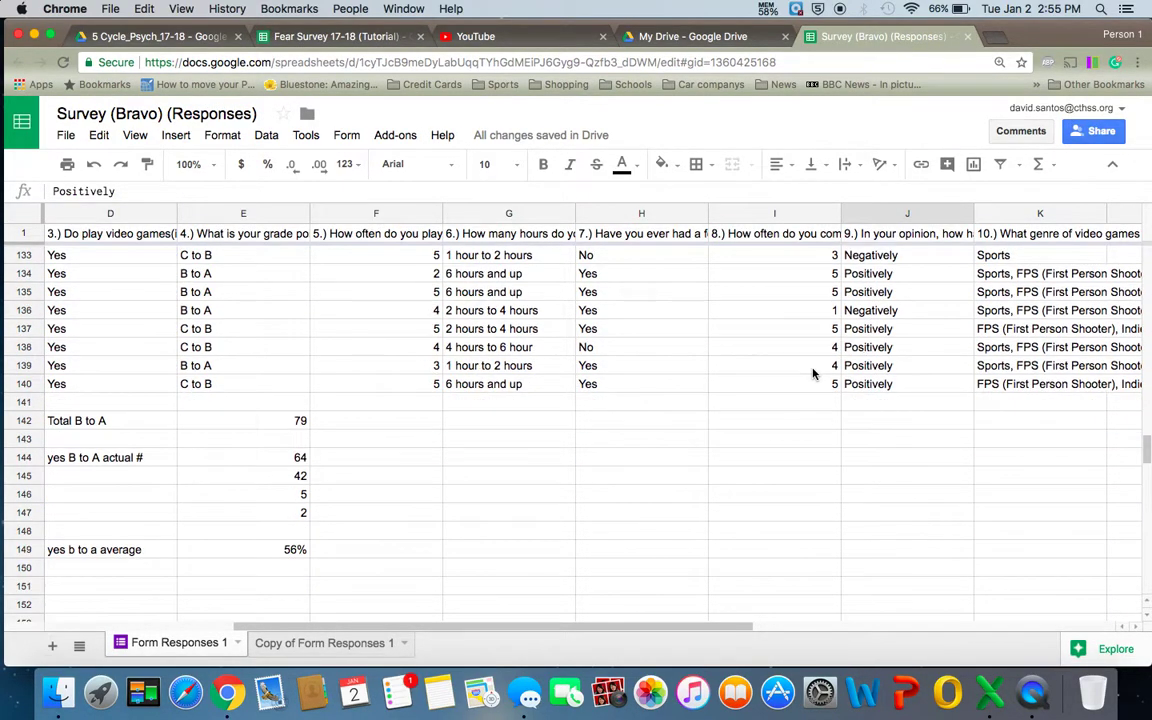
pyautogui.scroll(2, 812, 374)
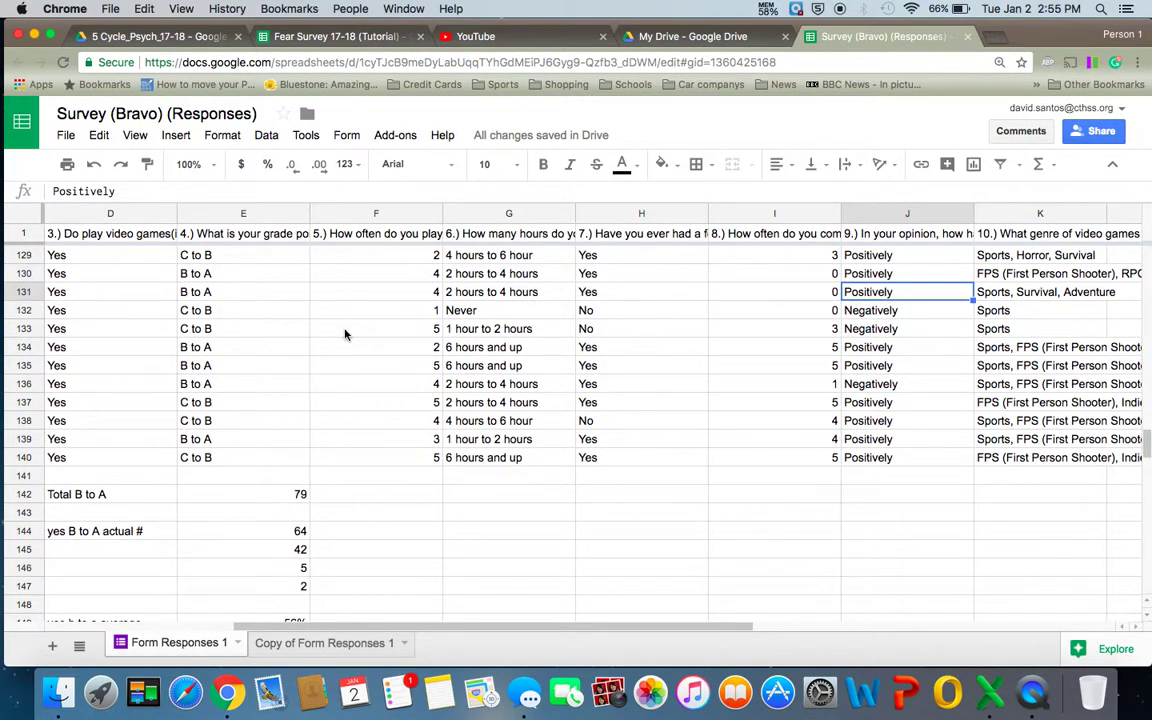
pyautogui.click(92, 343)
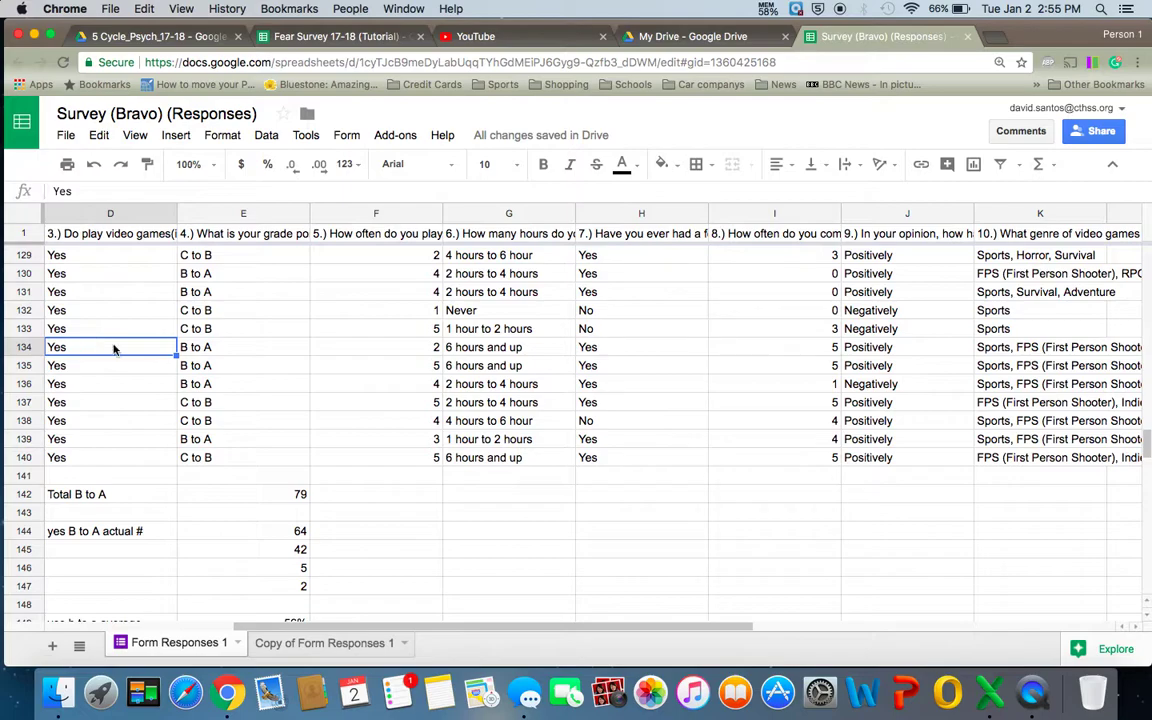
pyautogui.click(184, 348)
pyautogui.click(269, 533)
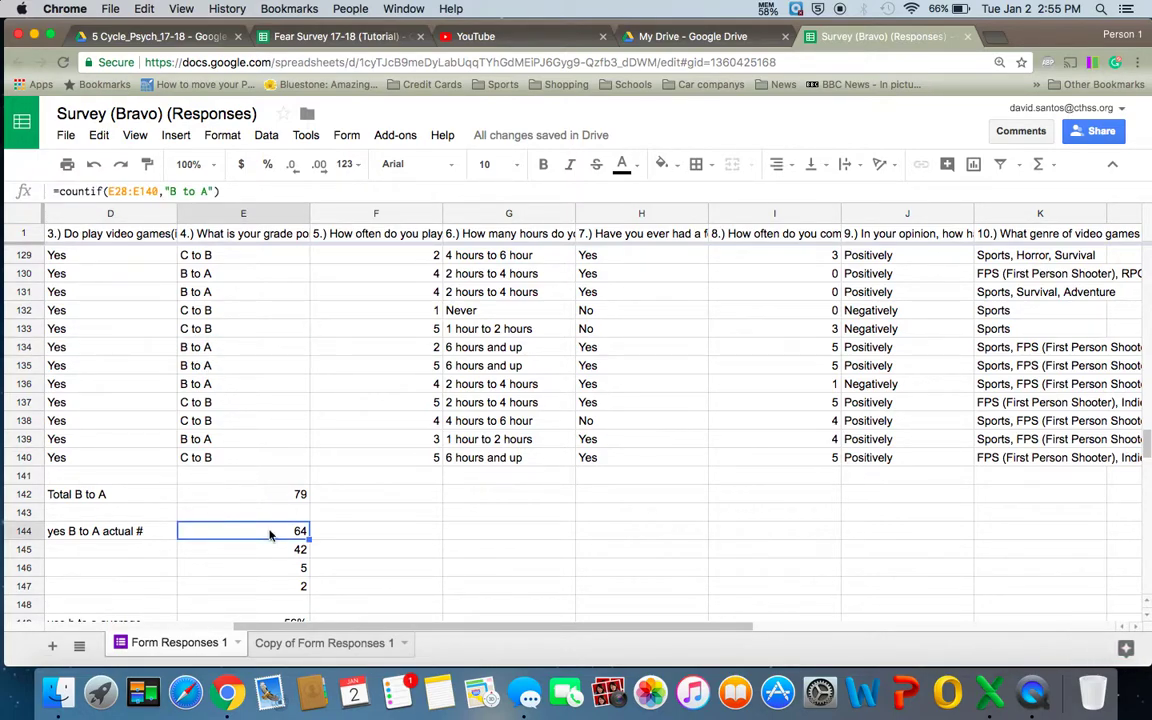
pyautogui.click(884, 348)
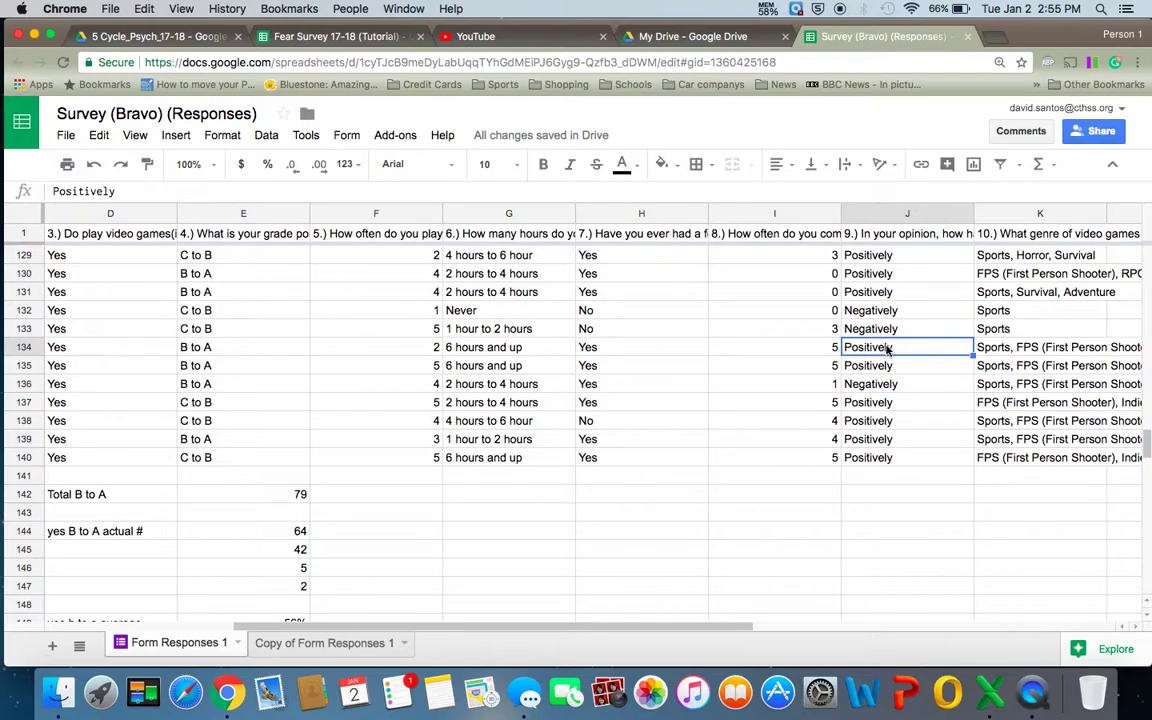
# - Look through the response rows above row 140 across the grade, playing habit, life impact and genre columns
pyautogui.scroll(-2, 702, 424)
pyautogui.scroll(2, 702, 424)
pyautogui.hscroll(3, 702, 424)
pyautogui.scroll(3, 702, 424)
pyautogui.hscroll(-5, 702, 424)
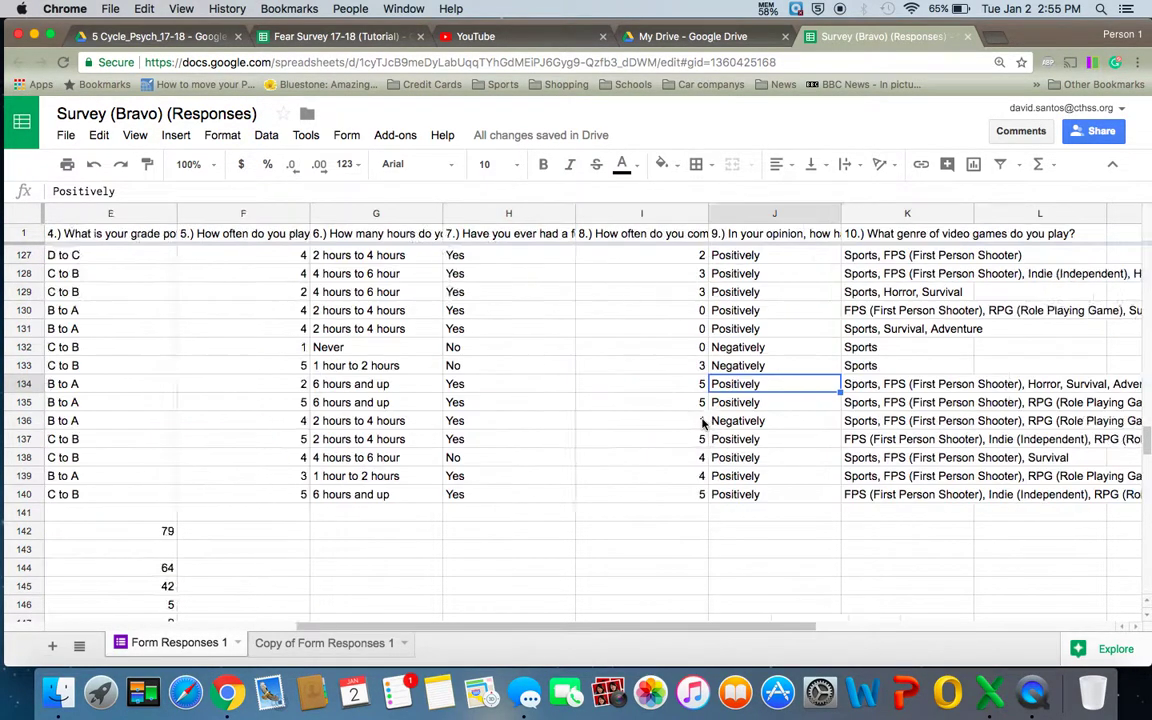
pyautogui.scroll(5, 702, 424)
pyautogui.hscroll(3, 702, 424)
pyautogui.hscroll(3, 702, 424)
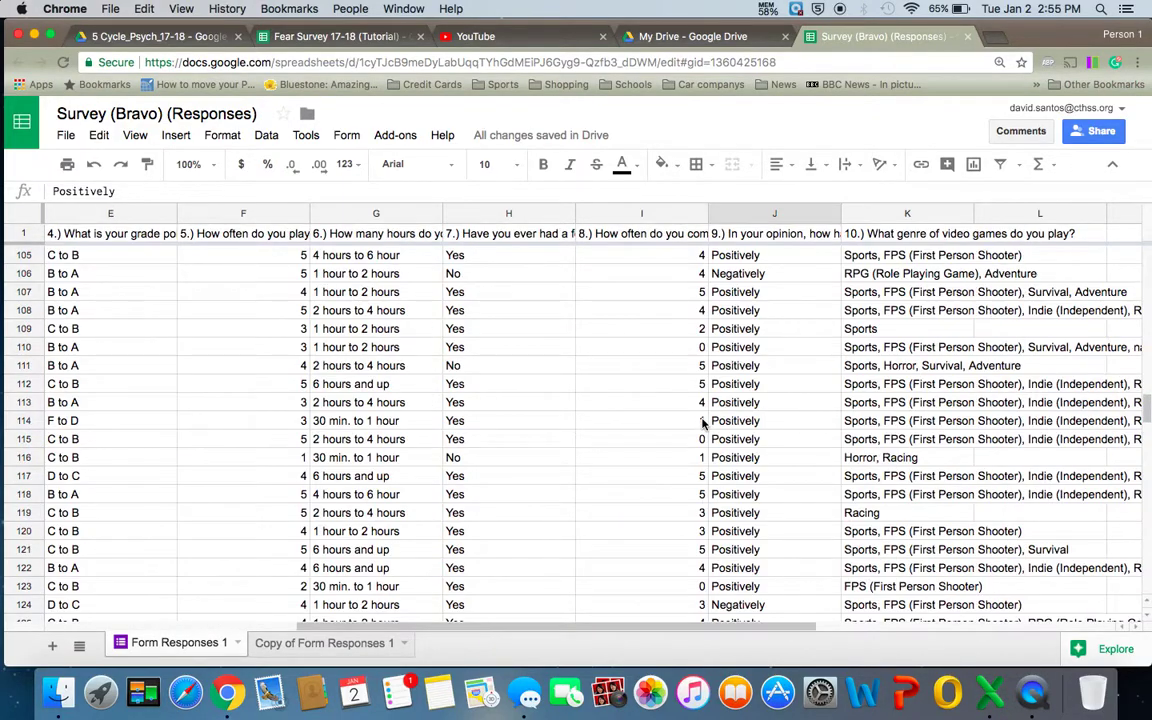
pyautogui.hscroll(-5, 702, 424)
pyautogui.scroll(-2, 702, 424)
pyautogui.scroll(-13, 702, 424)
pyautogui.hscroll(-1, 702, 424)
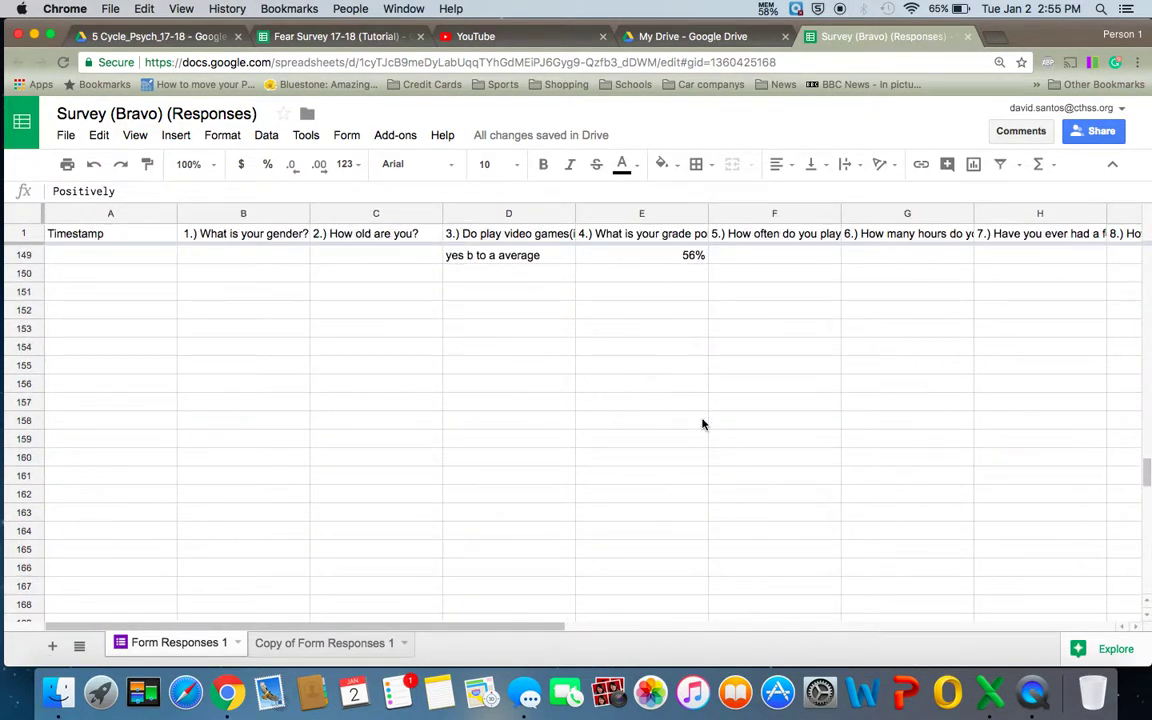
# - Look over the grade summary in rows 142 to 149 and the empty cells around it
pyautogui.scroll(3, 702, 424)
pyautogui.click(910, 385)
pyautogui.click(512, 495)
pyautogui.click(853, 512)
pyautogui.click(810, 420)
pyautogui.click(636, 497)
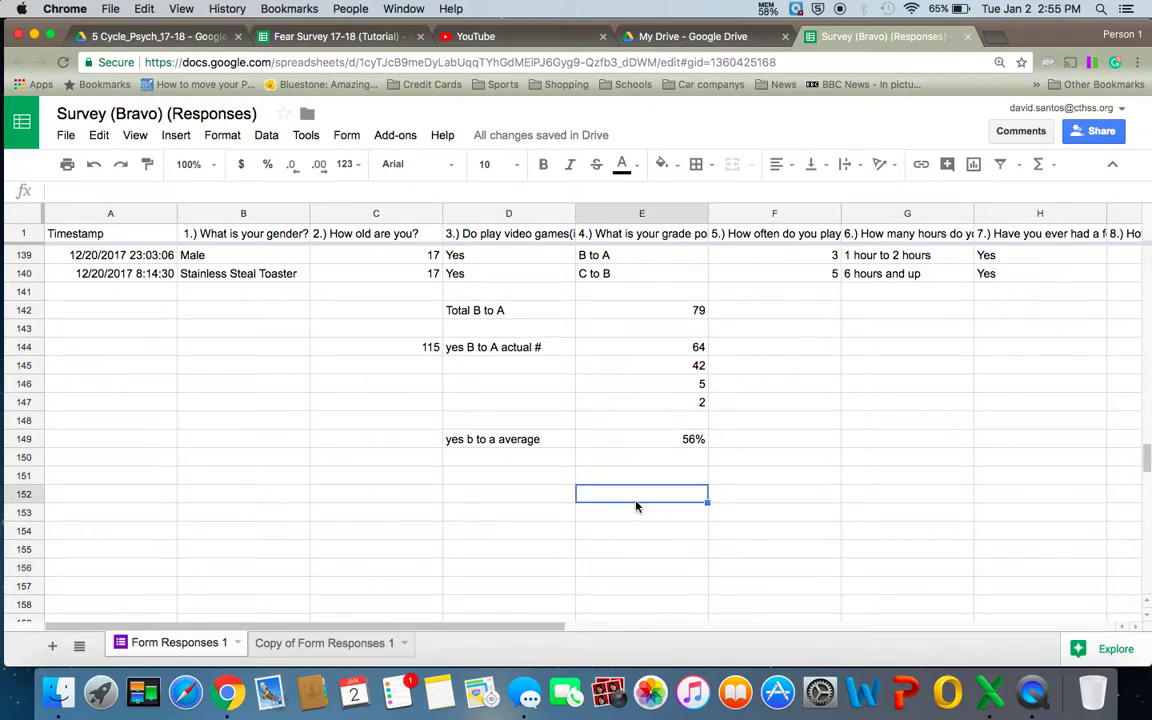
# - Compare the summary headings in Fear Survey 17-18 (Tutorial) with the labels in D142, D144 and D149 of Survey (Bravo)
pyautogui.click(330, 36)
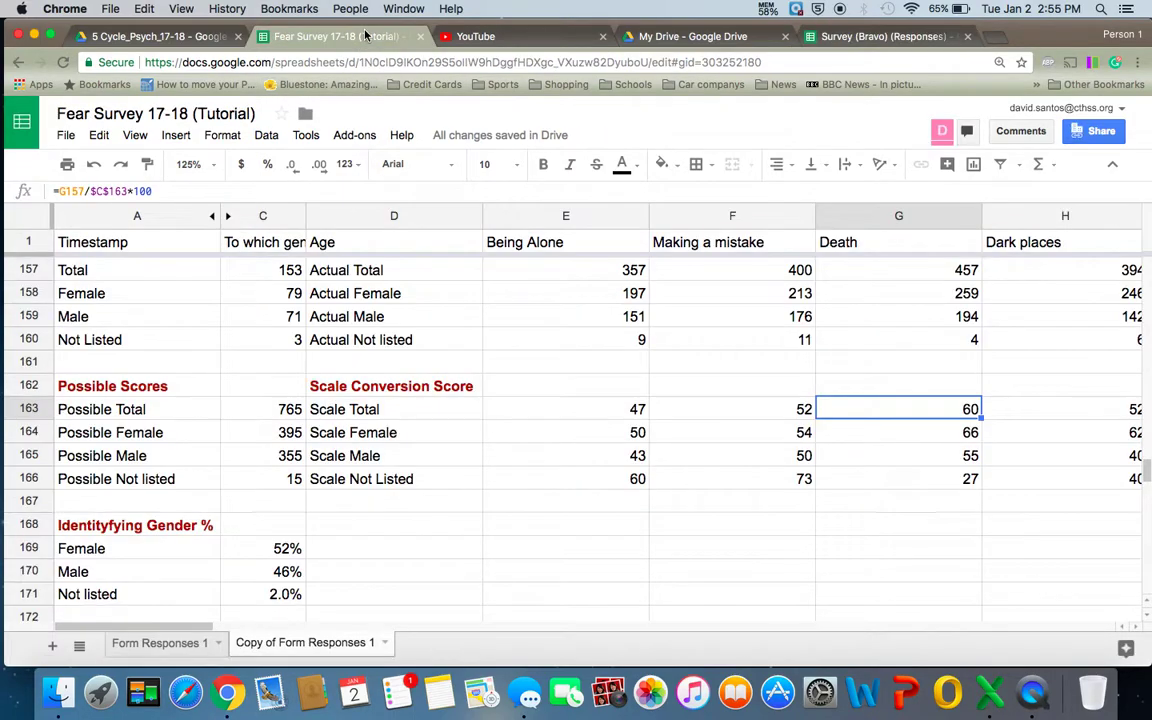
pyautogui.scroll(2, 352, 310)
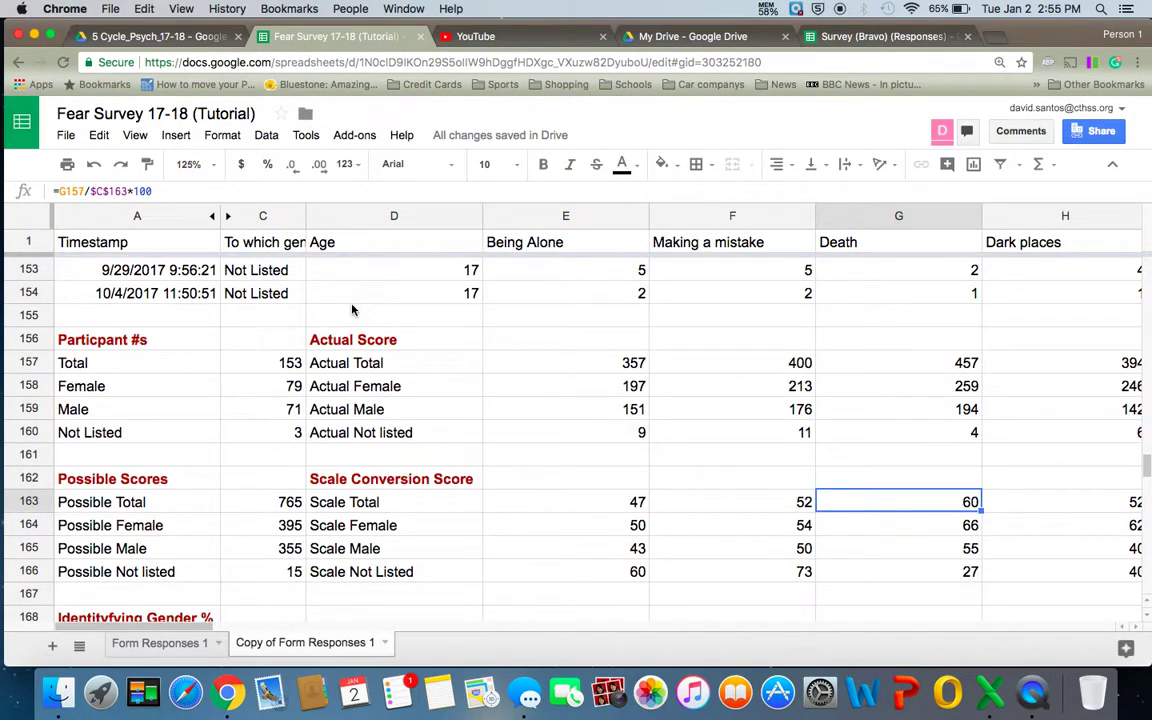
pyautogui.click(880, 36)
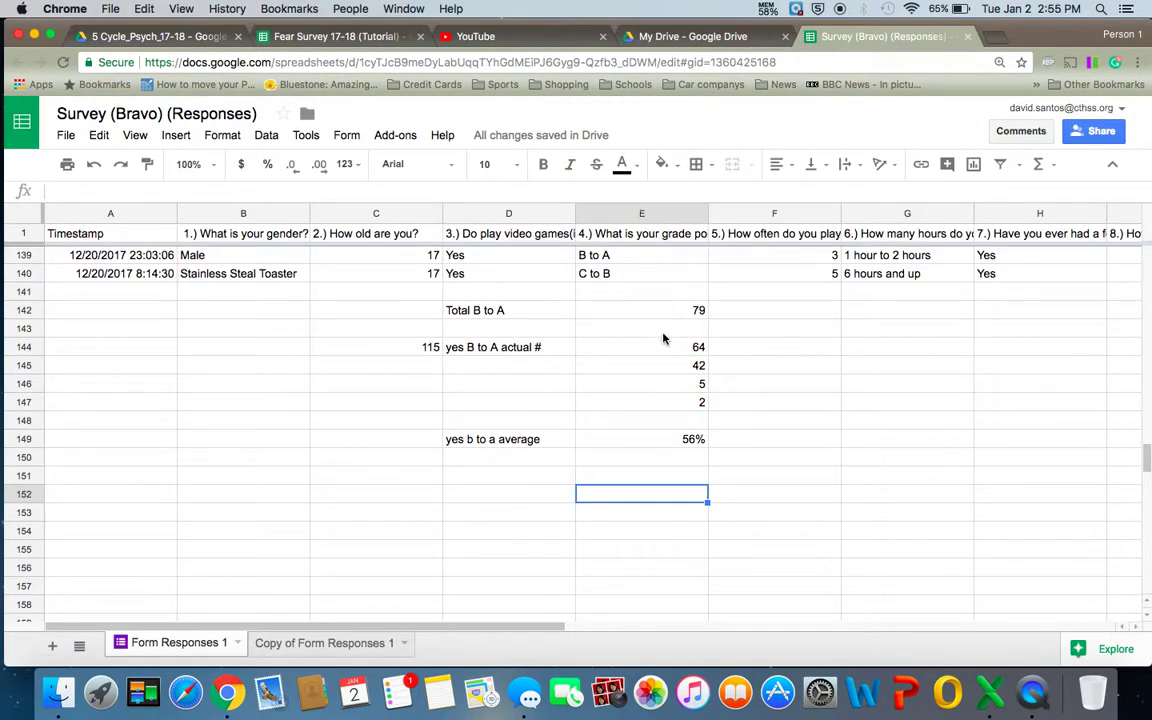
pyautogui.click(476, 311)
pyautogui.click(470, 347)
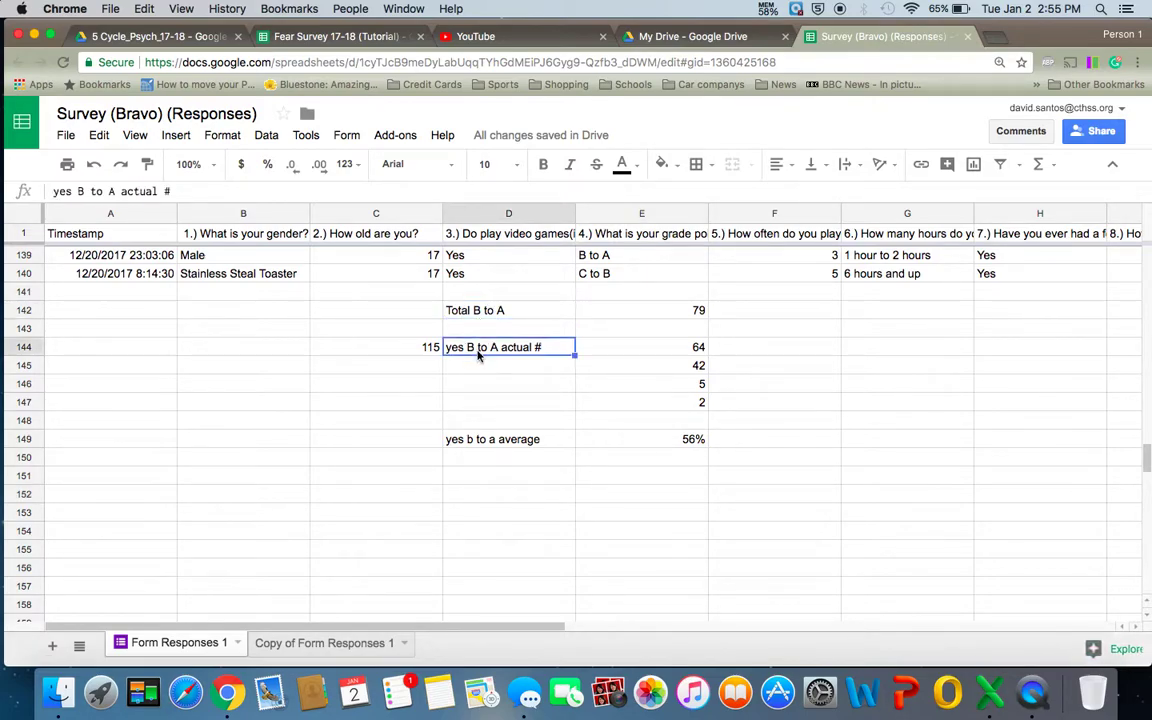
pyautogui.click(480, 445)
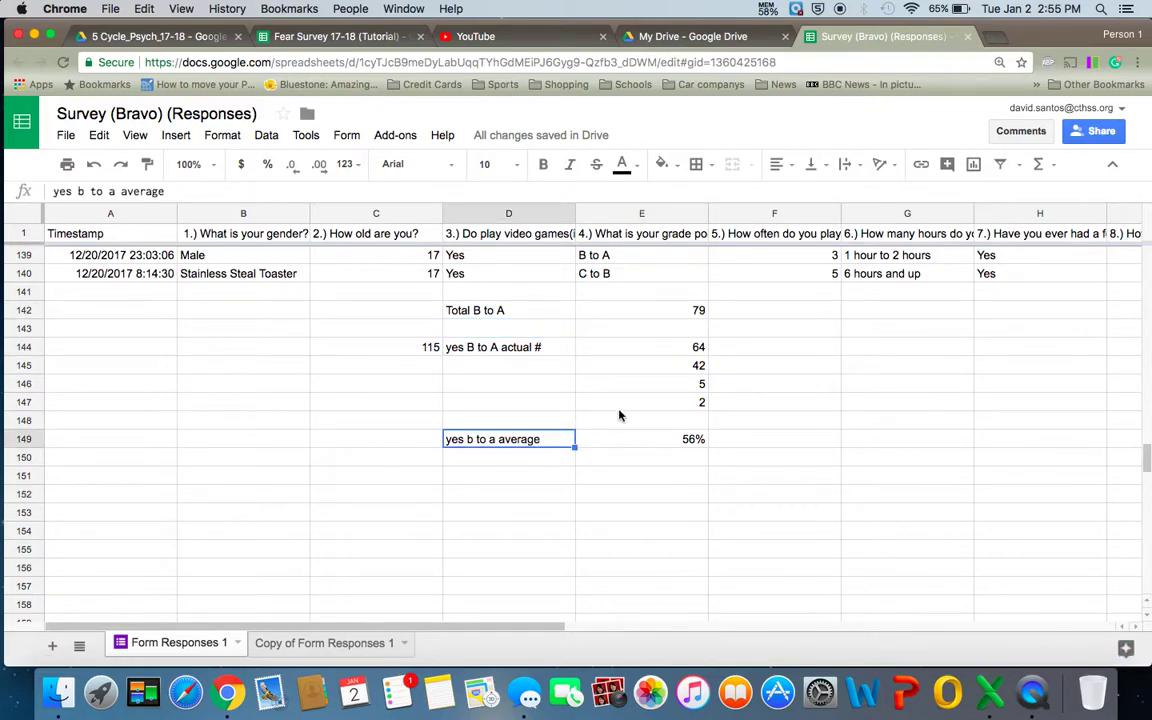
# - Examine row 130's answers to question 7 in H130 and question 6 in G130
pyautogui.scroll(1, 632, 413)
pyautogui.scroll(1, 632, 413)
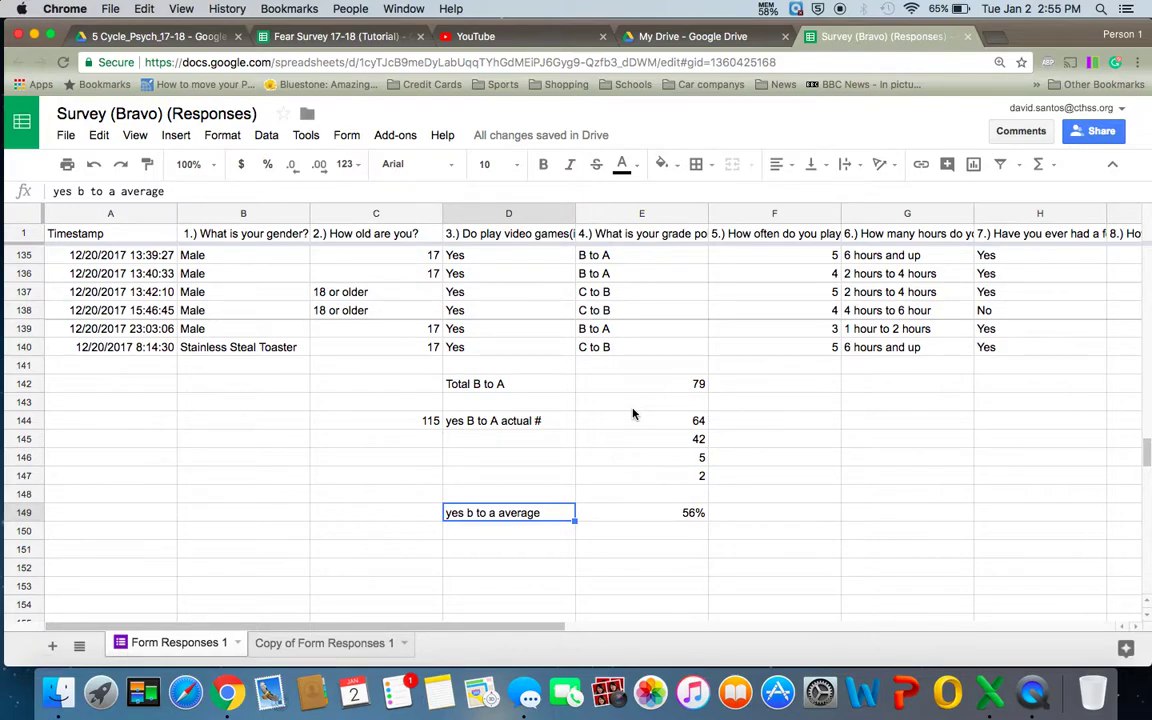
pyautogui.scroll(4, 632, 413)
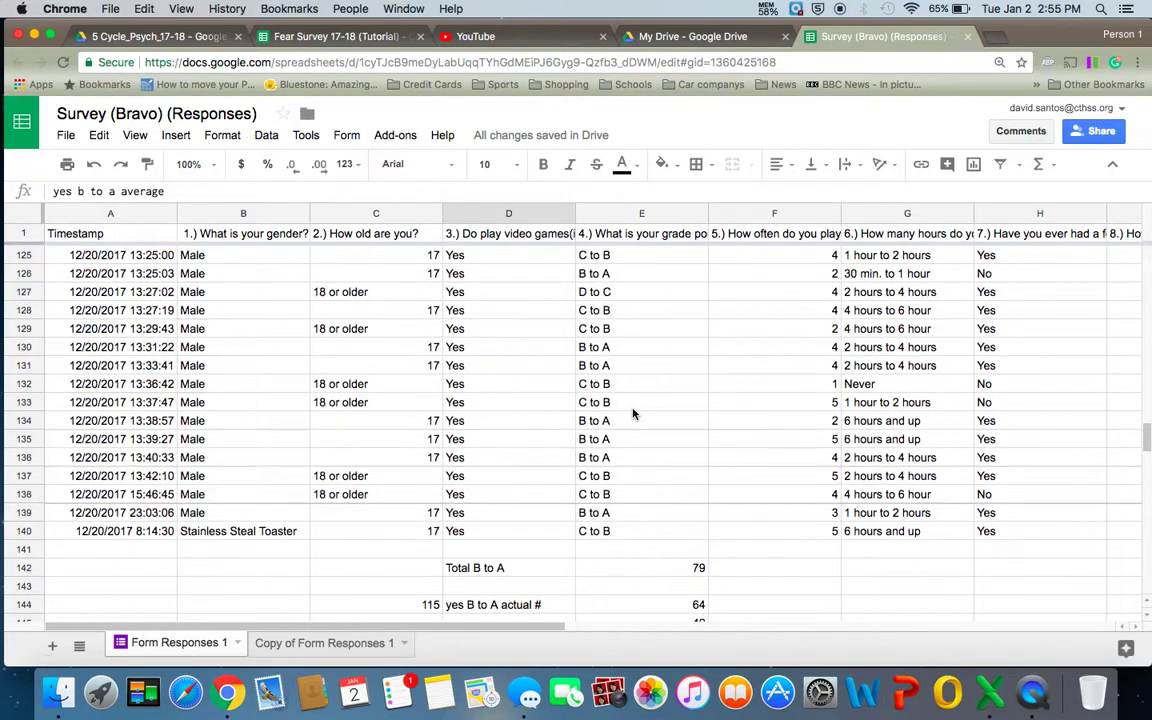
pyautogui.hscroll(1, 632, 413)
pyautogui.click(880, 348)
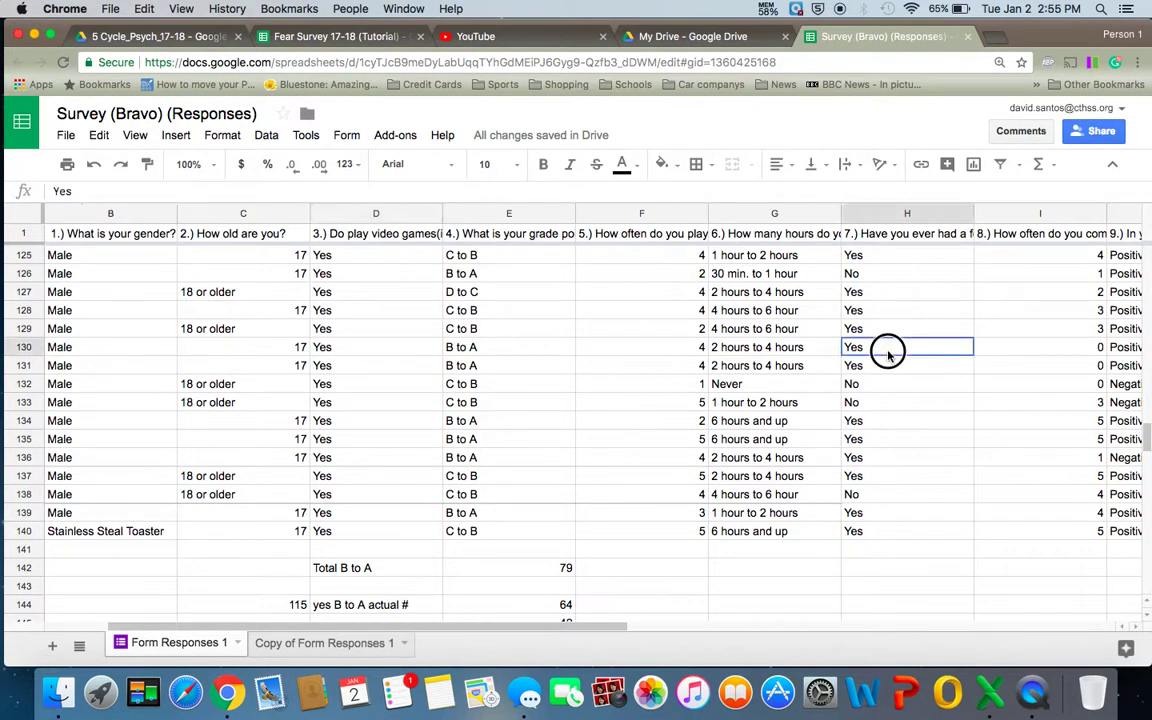
pyautogui.click(763, 347)
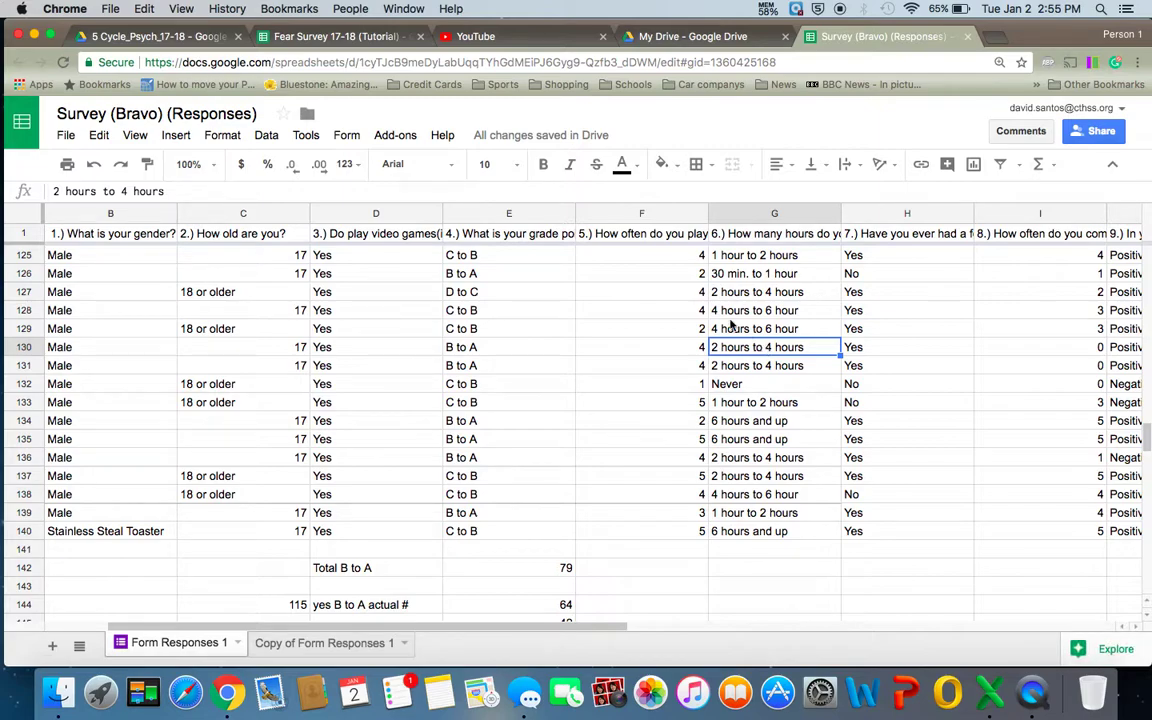
# - Compare the gender answers in column B with the video game answers in column D across rows 126 to 131
pyautogui.click(120, 329)
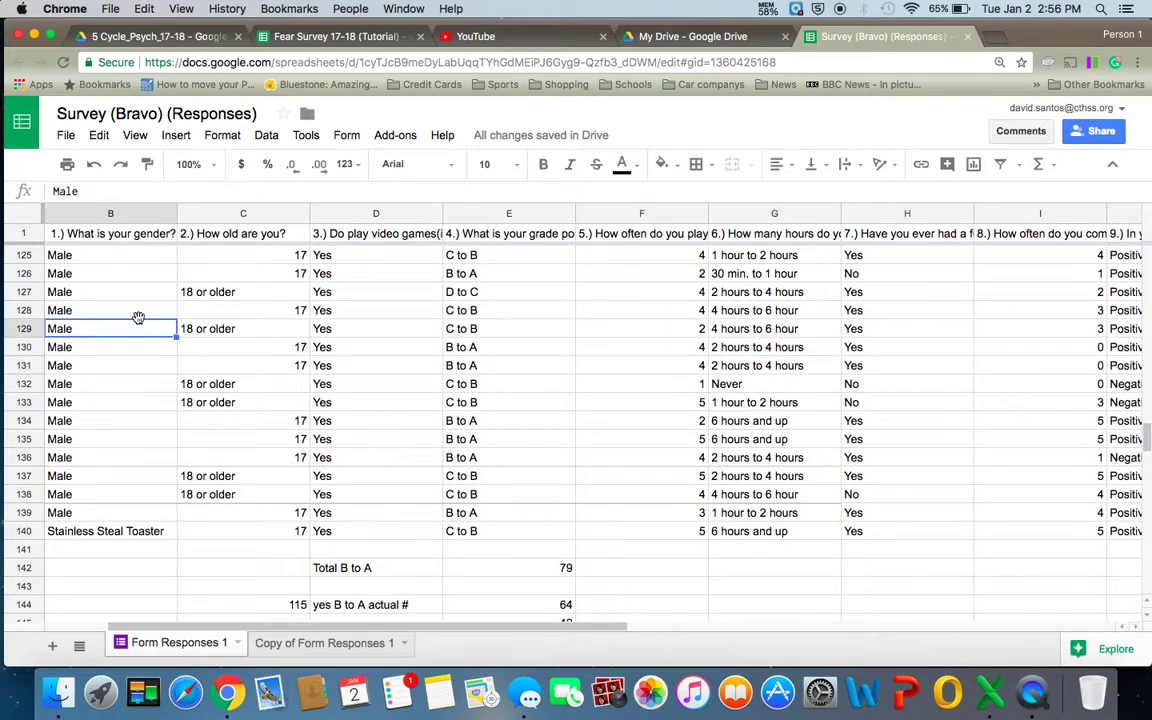
pyautogui.click(92, 312)
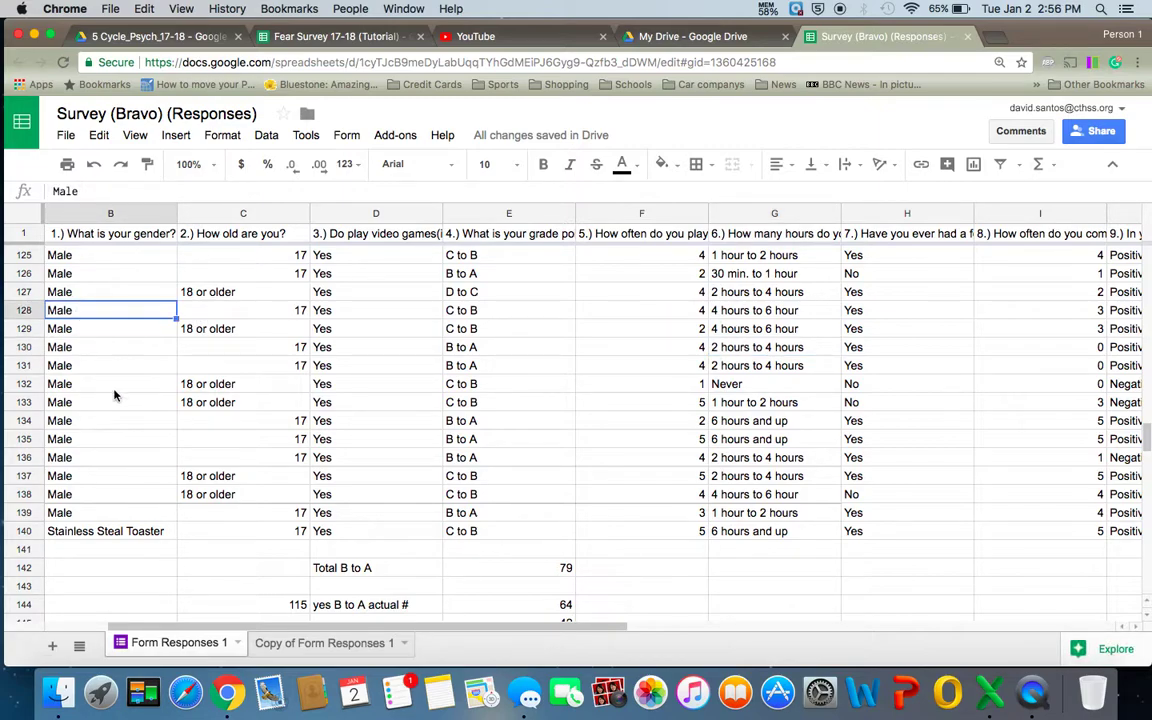
pyautogui.click(366, 368)
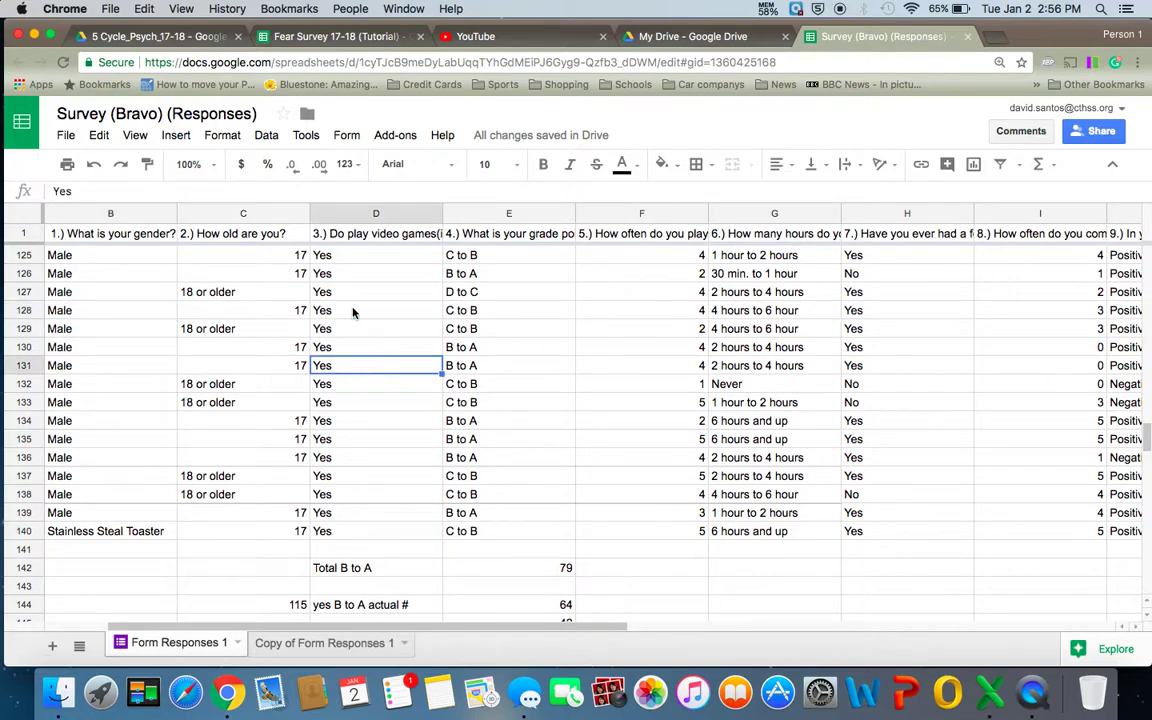
pyautogui.click(101, 314)
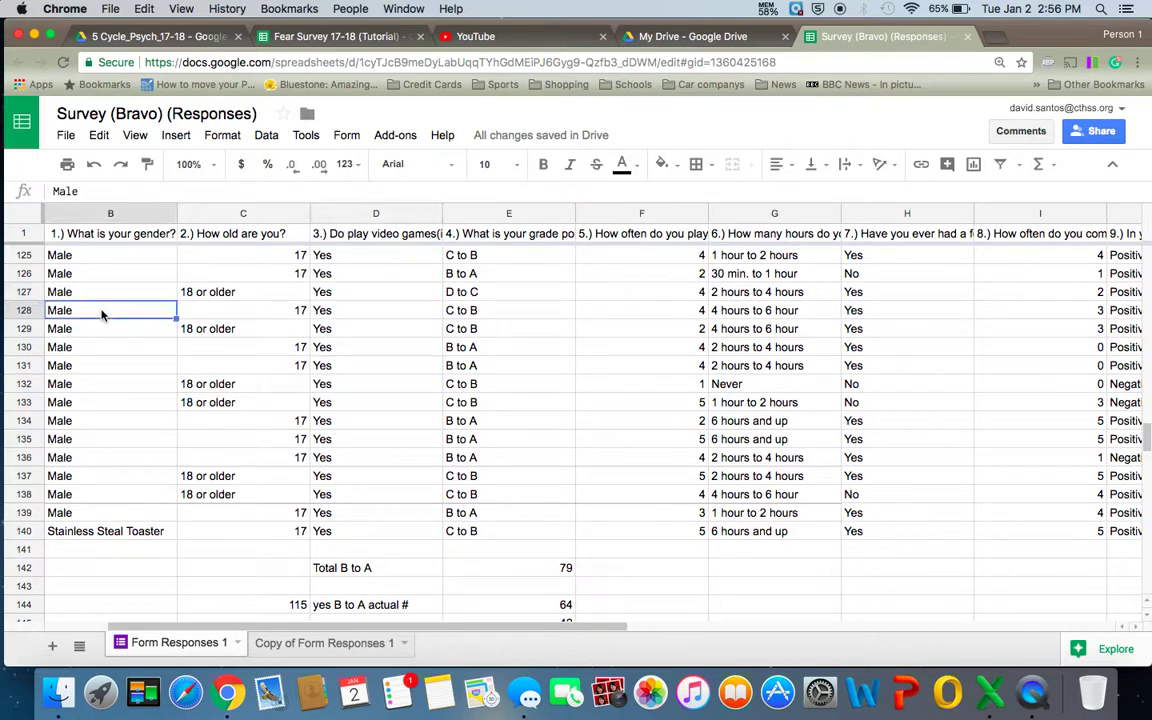
pyautogui.click(337, 326)
pyautogui.click(158, 332)
pyautogui.click(356, 352)
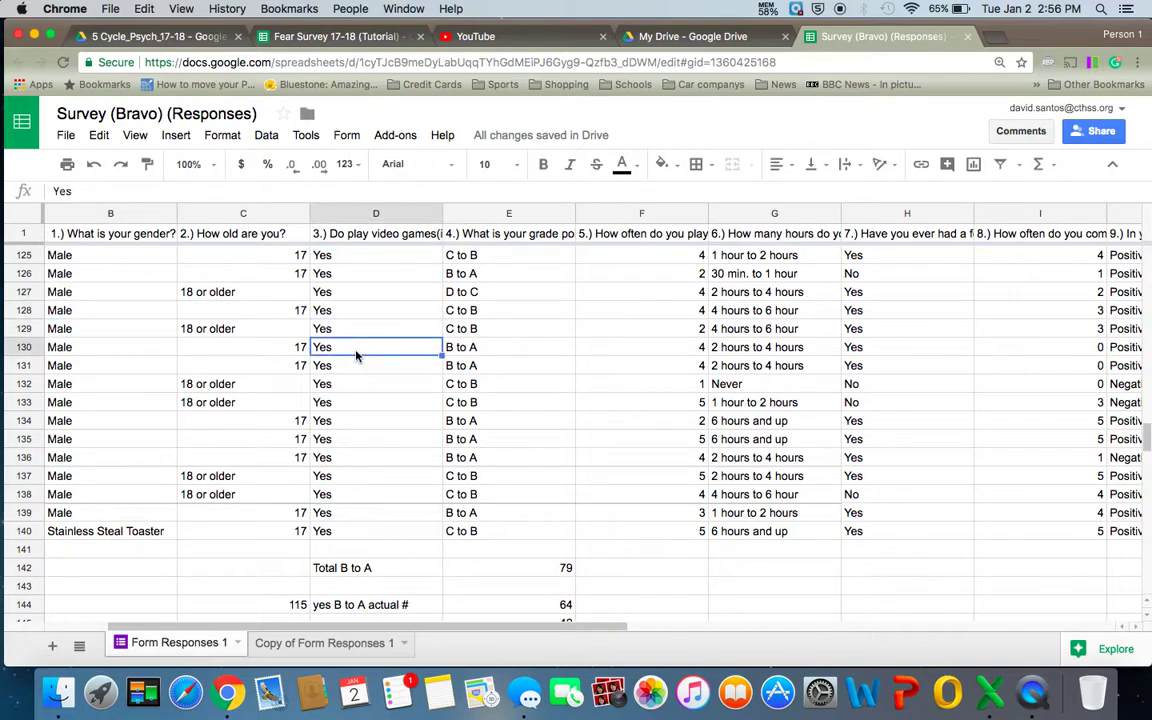
pyautogui.click(80, 328)
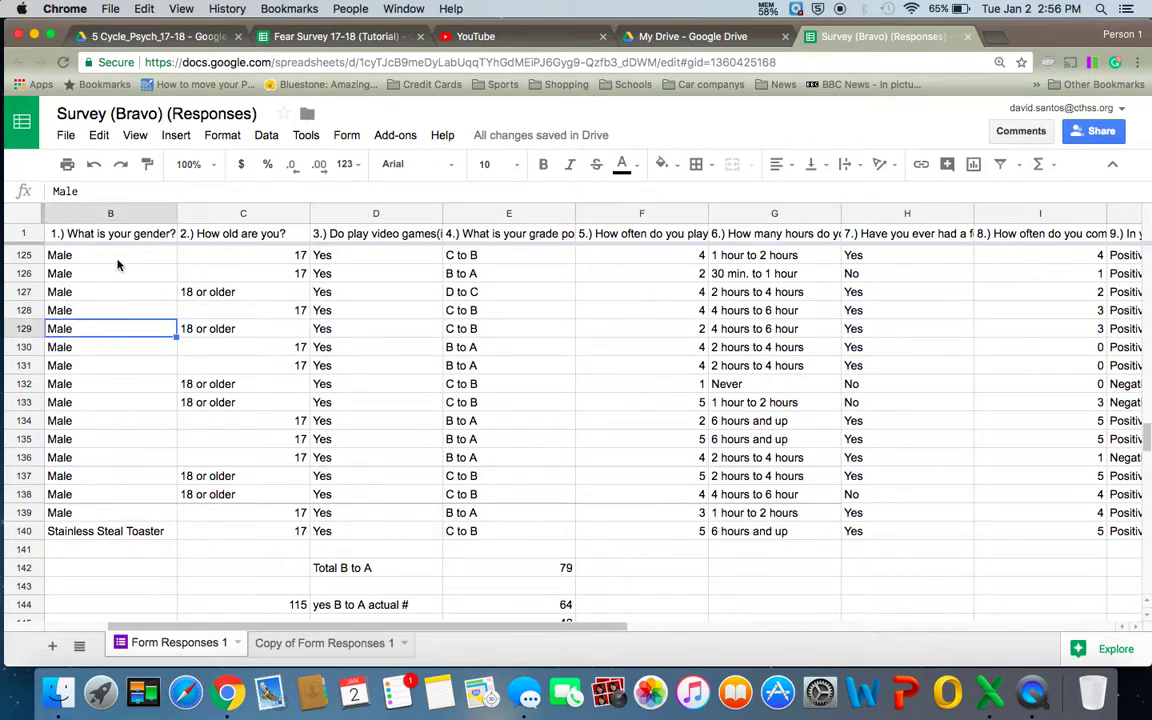
pyautogui.click(384, 276)
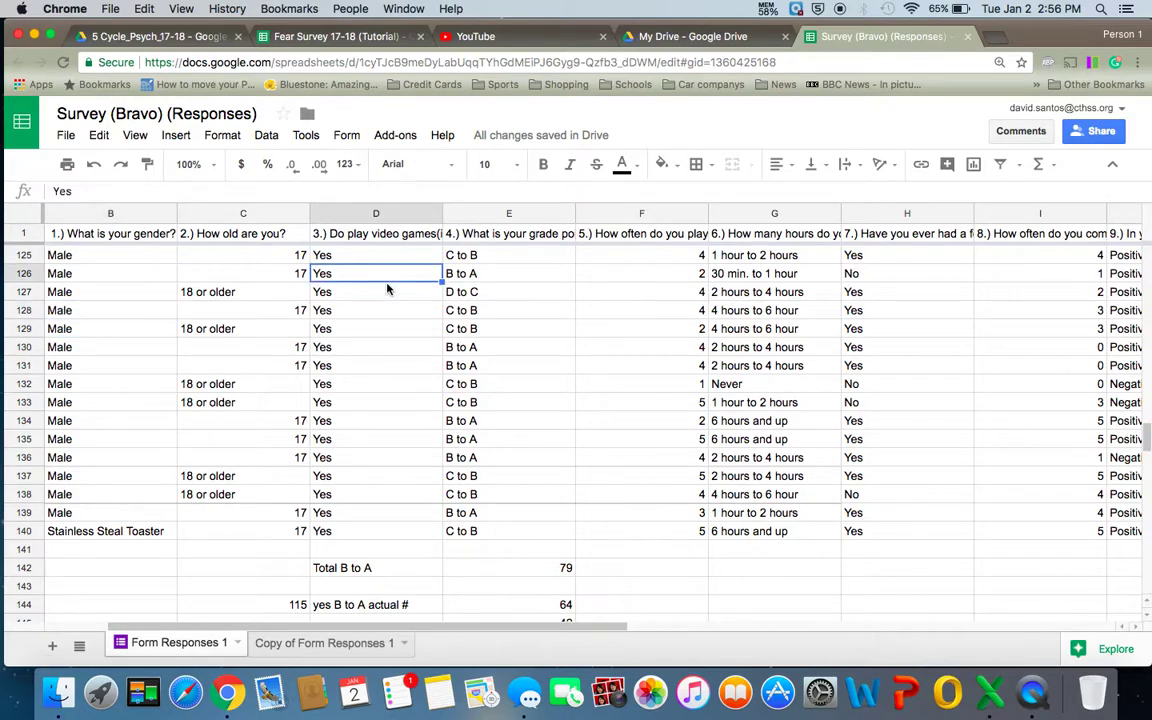
# - Look through all responses from row 2 to row 140, examining how they are ordered by gender and video game answer
pyautogui.hscroll(8, 753, 327)
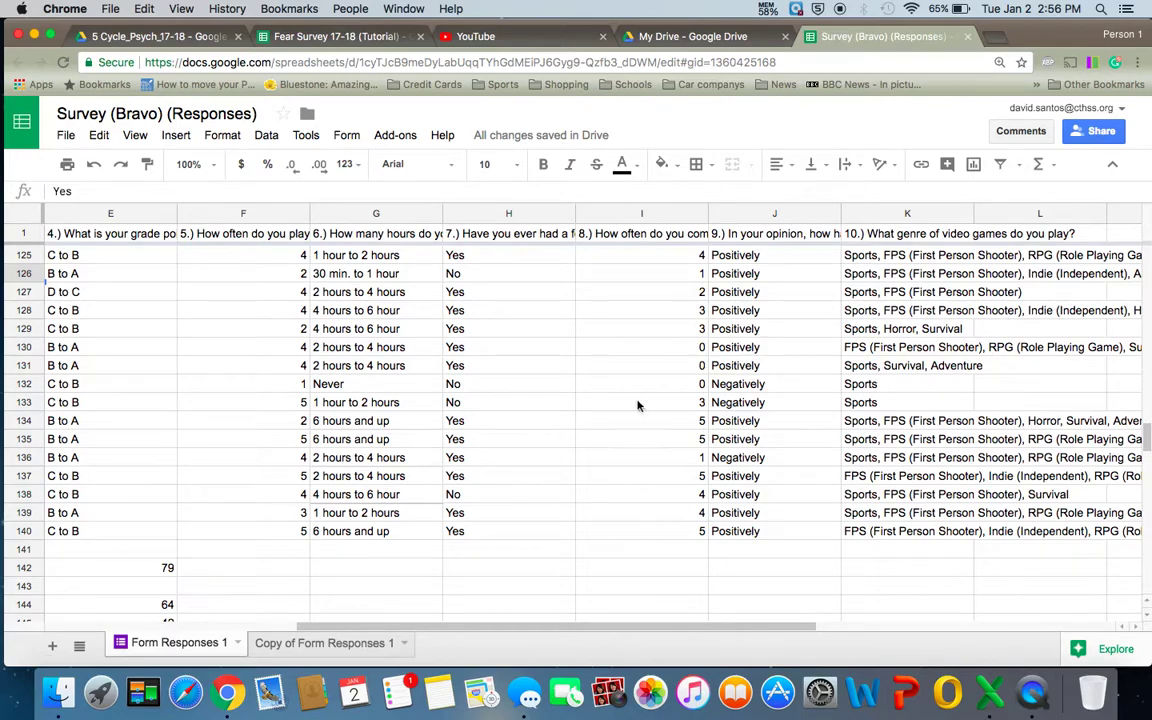
pyautogui.hscroll(-8, 650, 335)
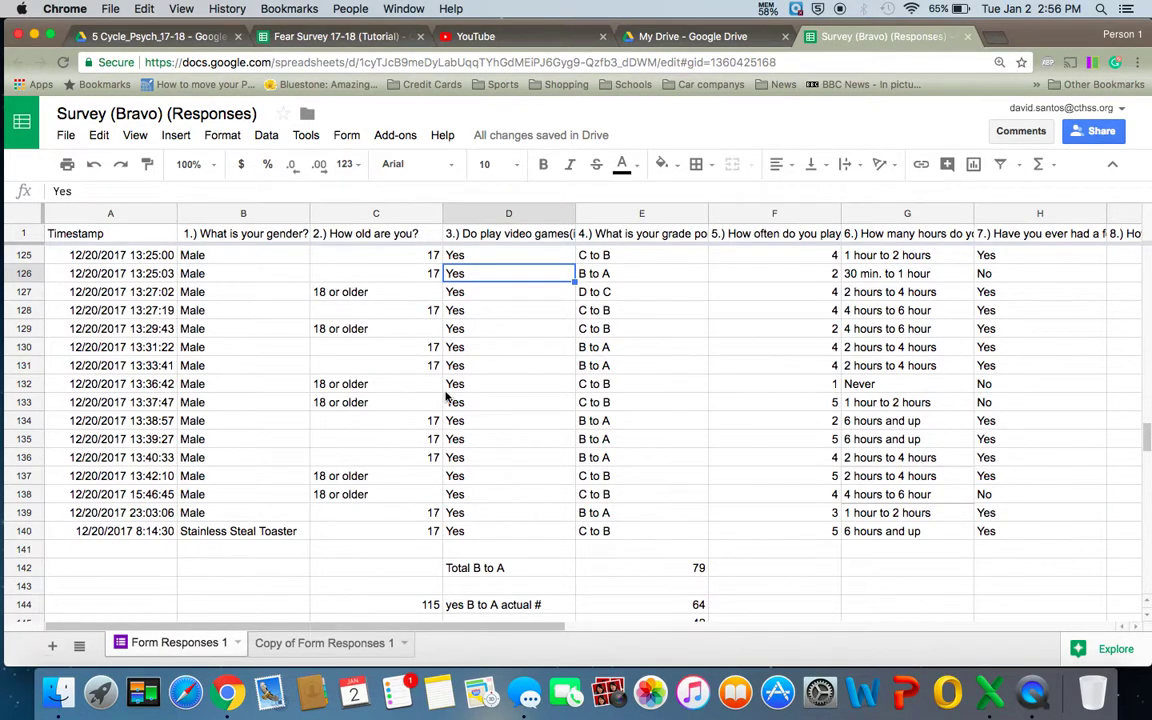
pyautogui.scroll(2, 446, 398)
pyautogui.scroll(12, 446, 398)
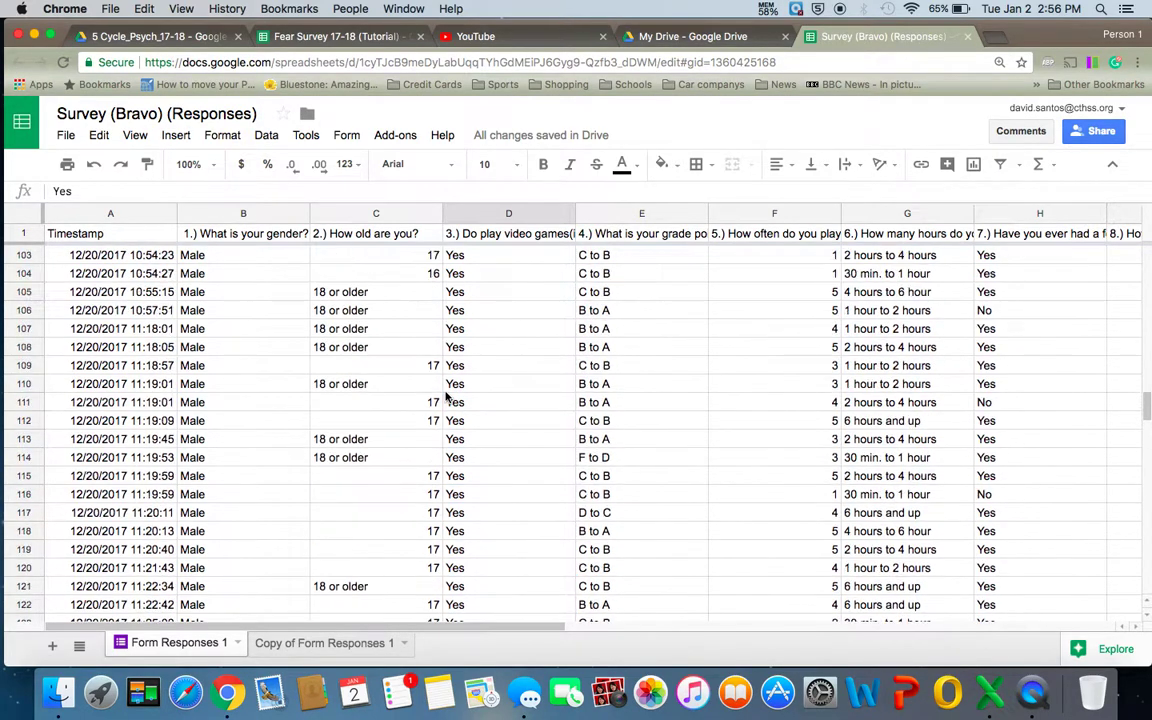
pyautogui.scroll(20, 310, 390)
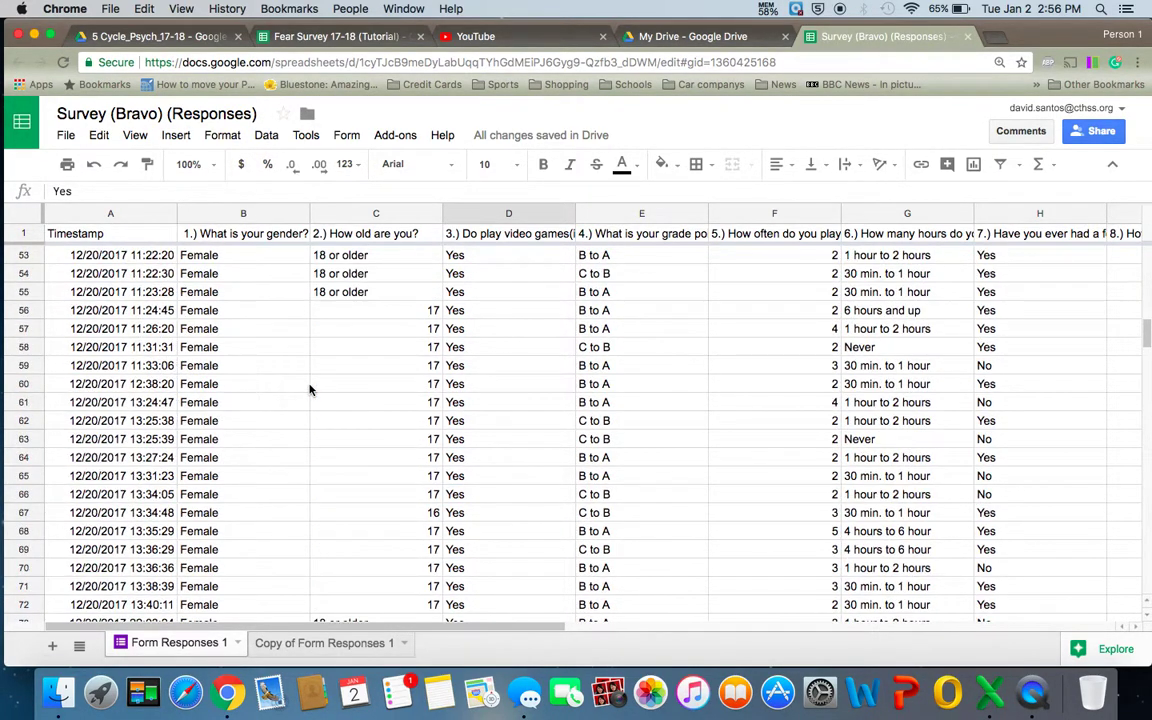
pyautogui.scroll(7, 310, 390)
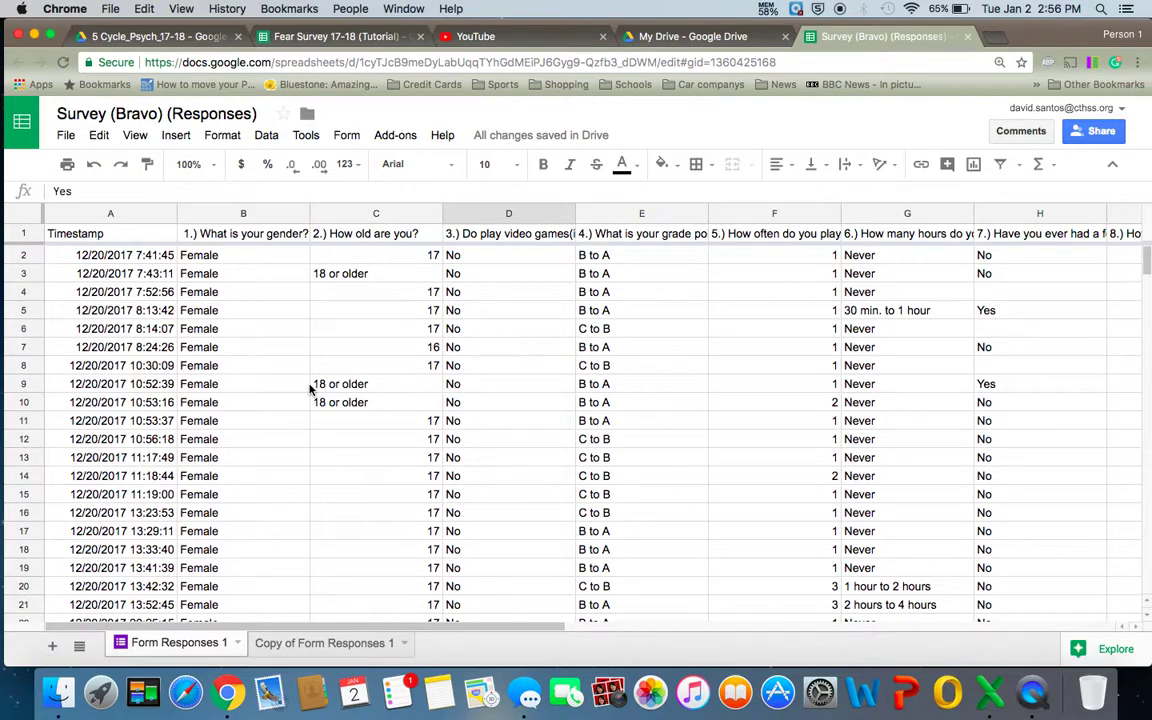
pyautogui.scroll(-18, 310, 390)
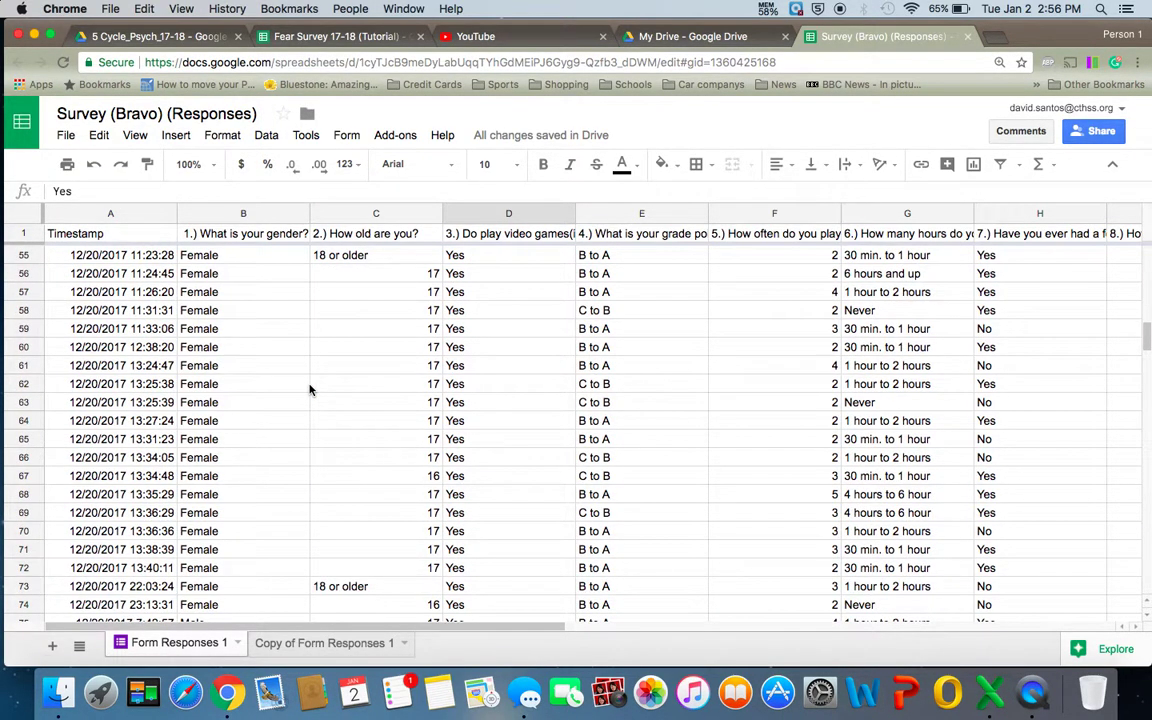
pyautogui.scroll(-1, 310, 390)
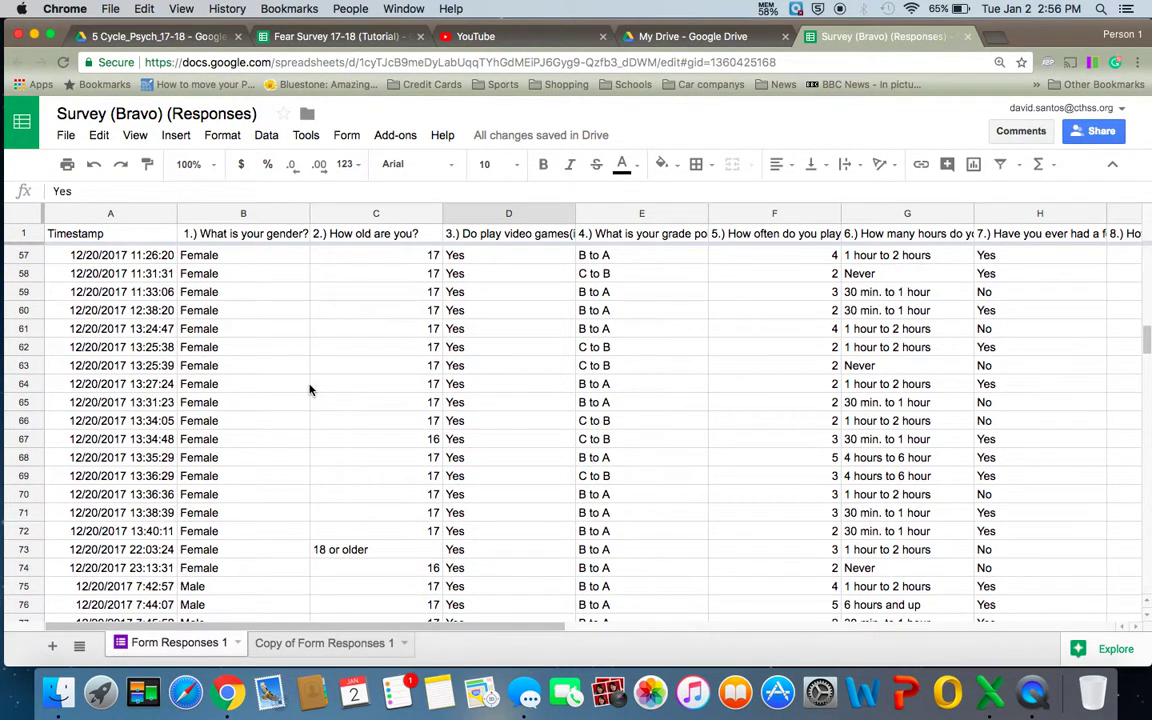
pyautogui.scroll(-20, 310, 390)
pyautogui.scroll(5, 310, 390)
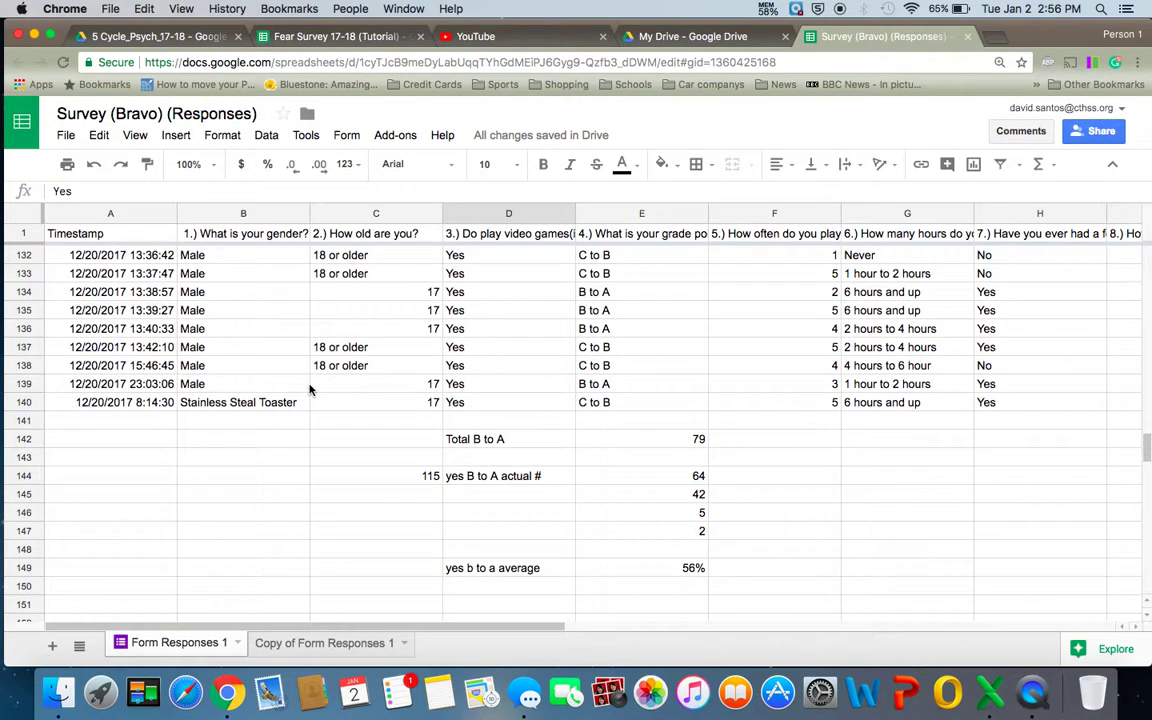
# - Examine the answers to questions 6 to 10 in the last response rows and the grade summary in rows 142 to 149
pyautogui.hscroll(5, 548, 309)
pyautogui.hscroll(-4, 548, 309)
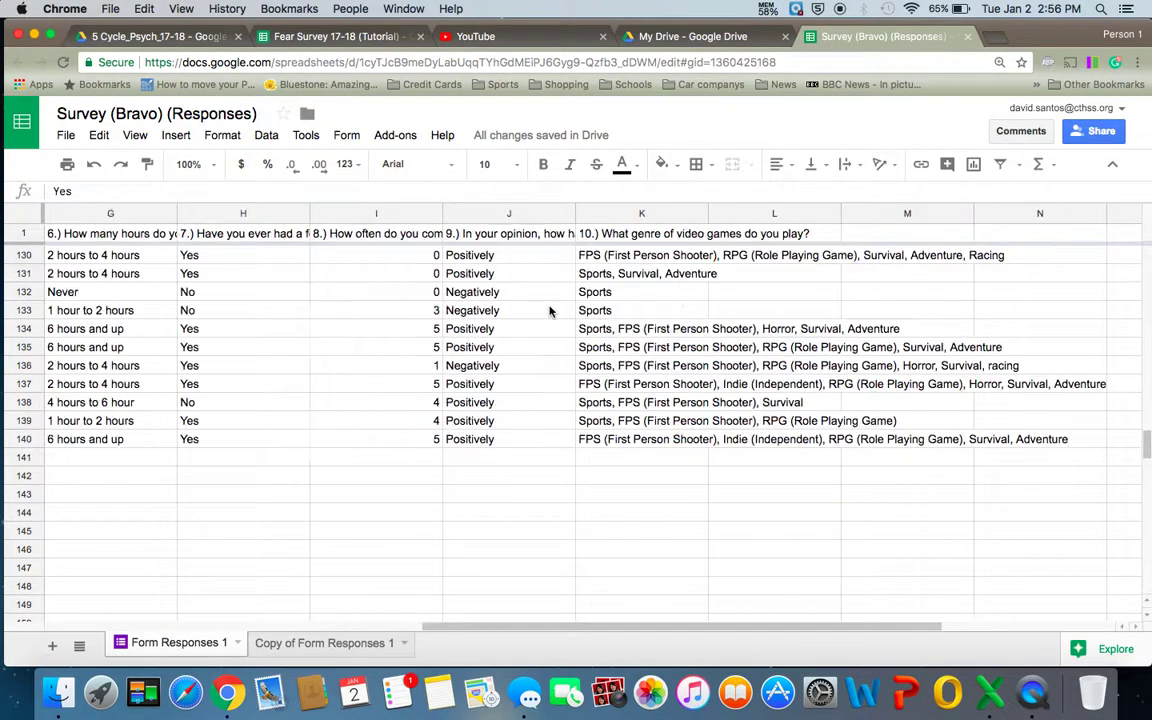
pyautogui.scroll(3, 548, 309)
pyautogui.scroll(2, 548, 311)
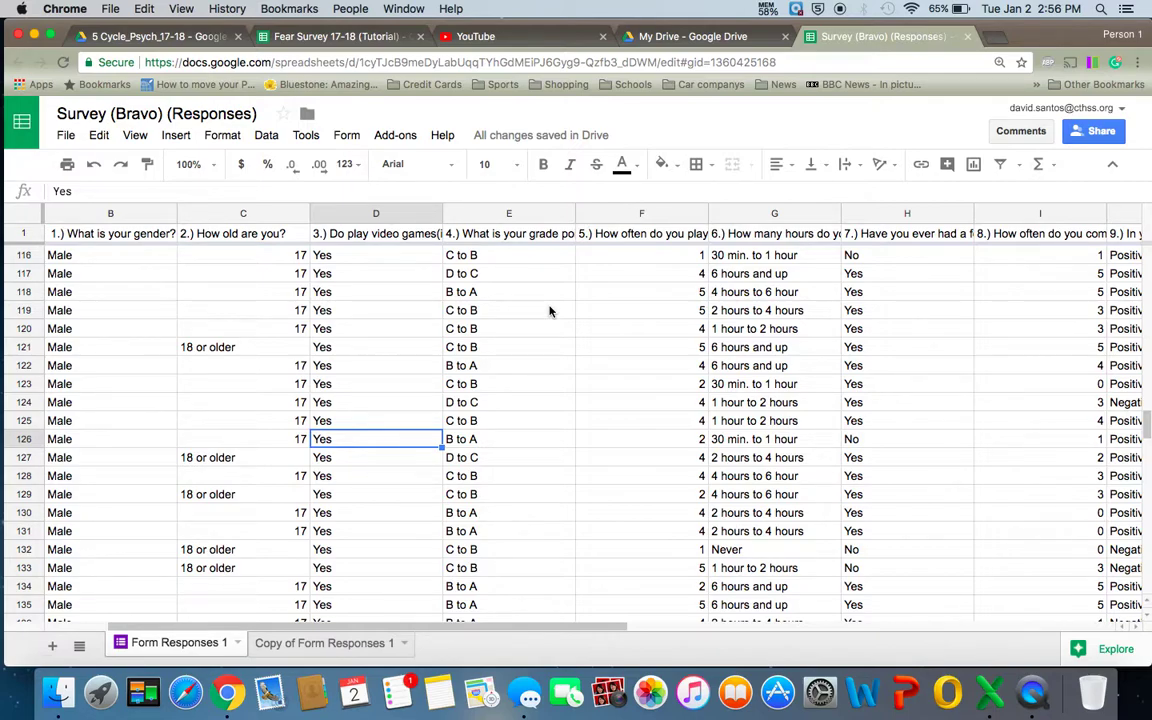
pyautogui.scroll(-2, 549, 311)
pyautogui.scroll(-3, 549, 311)
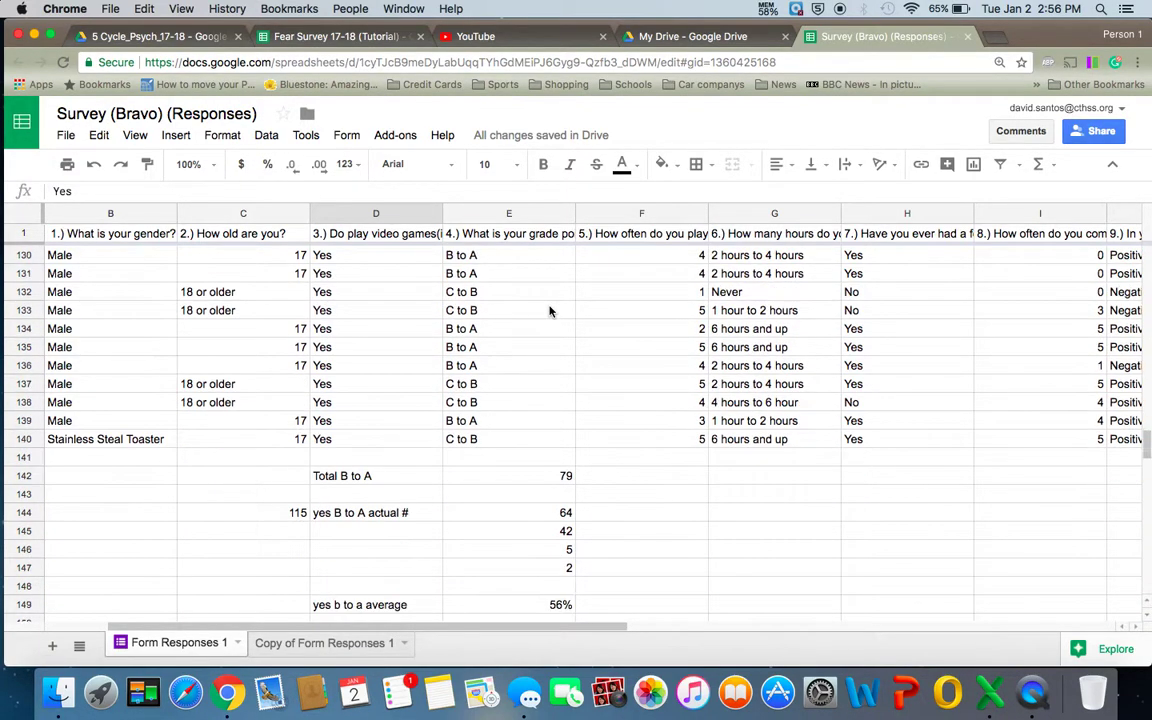
pyautogui.scroll(-2, 549, 311)
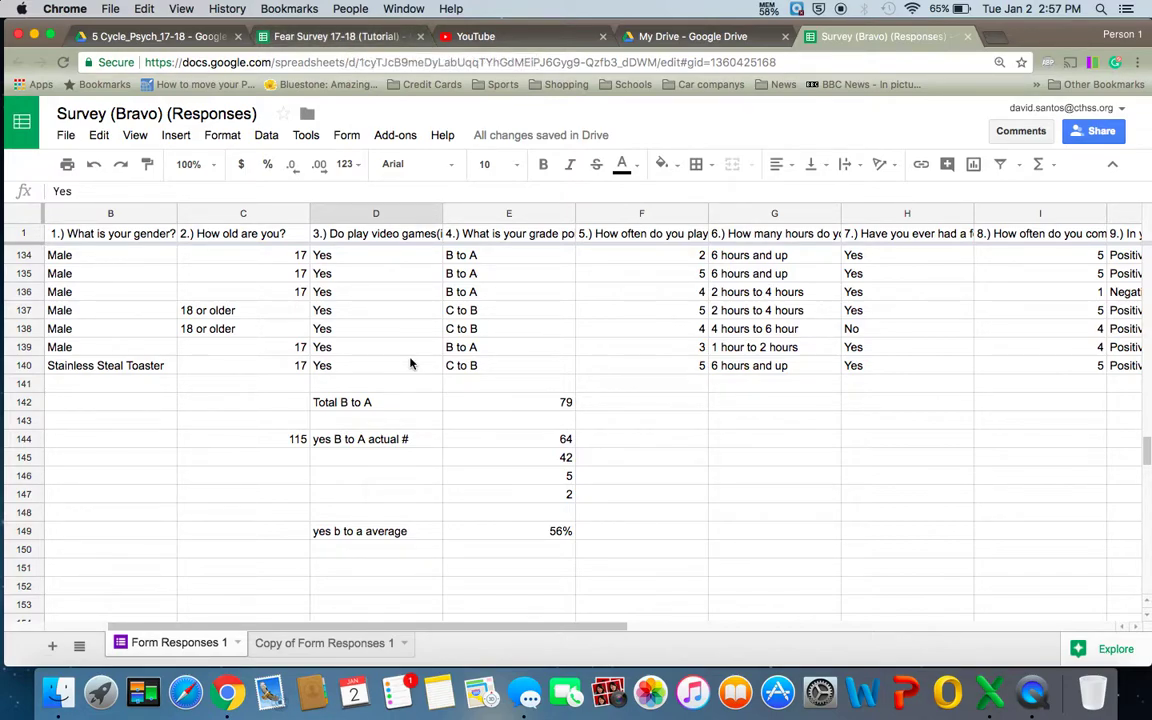
pyautogui.scroll(15, 410, 364)
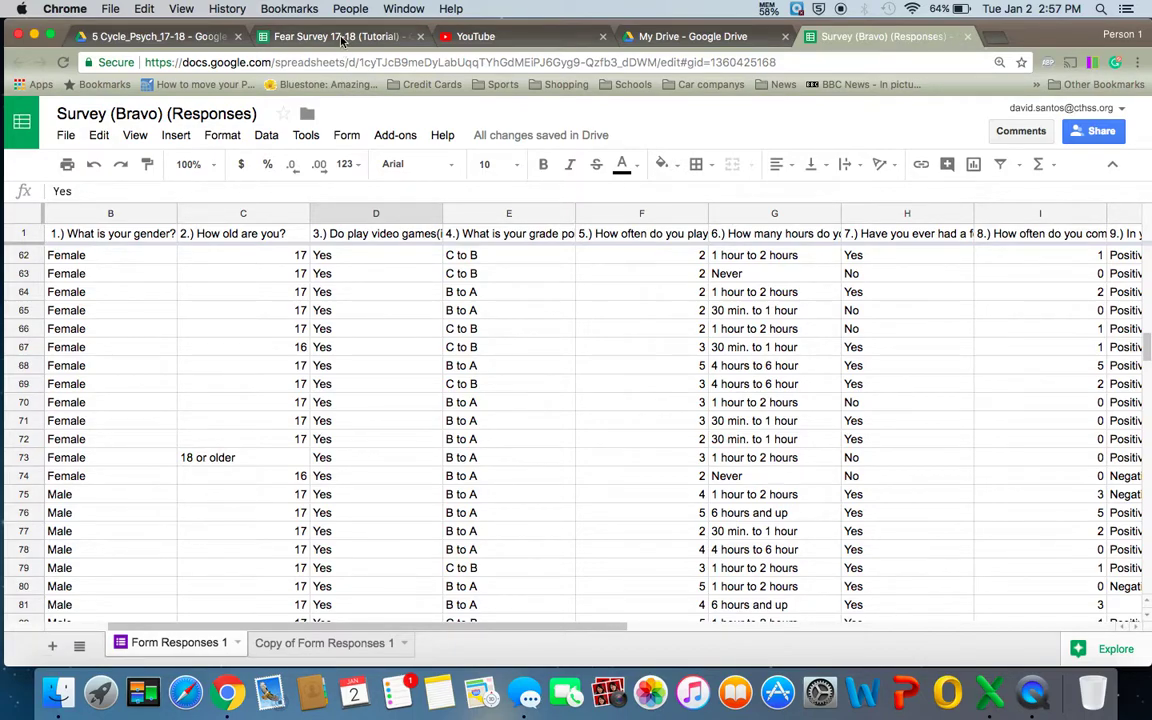
# - Check the gender-sorted rows above the summary in Fear Survey 17-18 (Tutorial) and return to Survey (Bravo)
pyautogui.click(306, 37)
pyautogui.scroll(5, 432, 338)
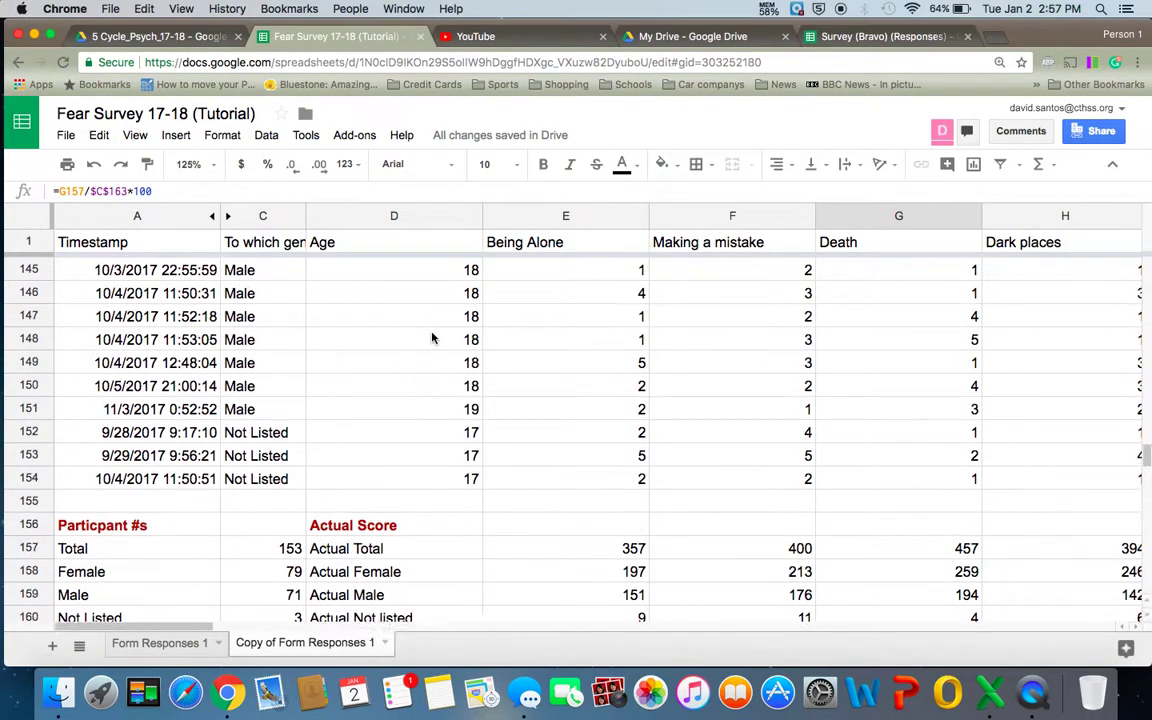
pyautogui.click(736, 320)
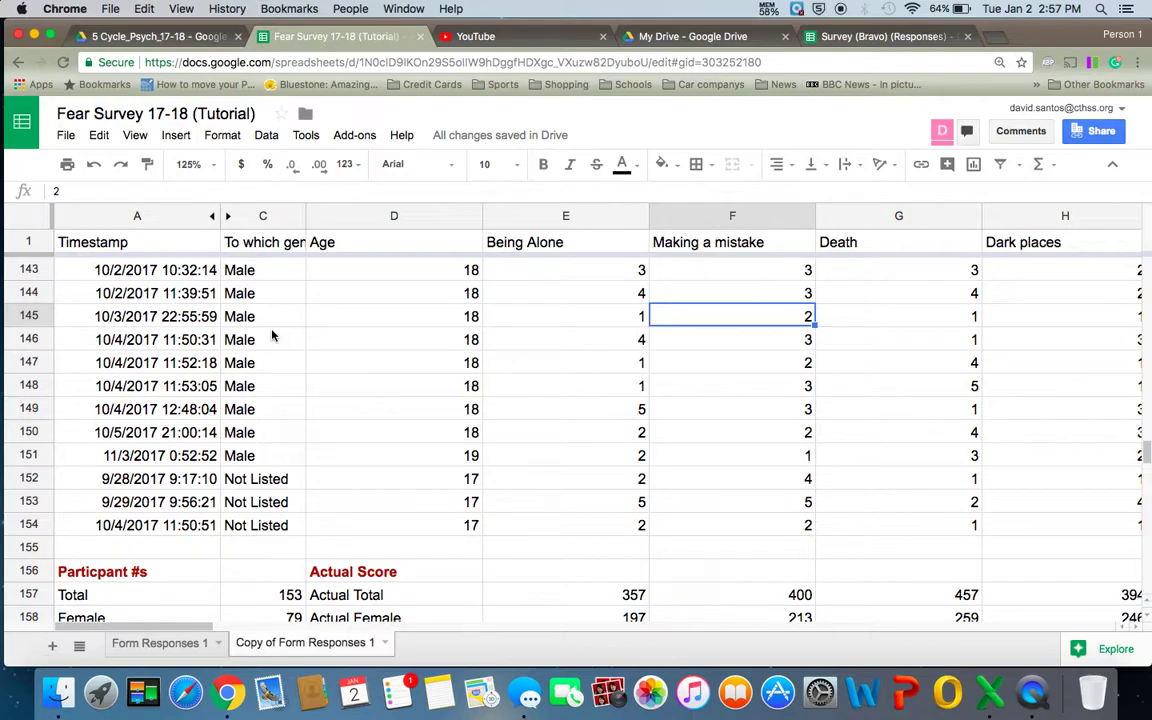
pyautogui.click(830, 40)
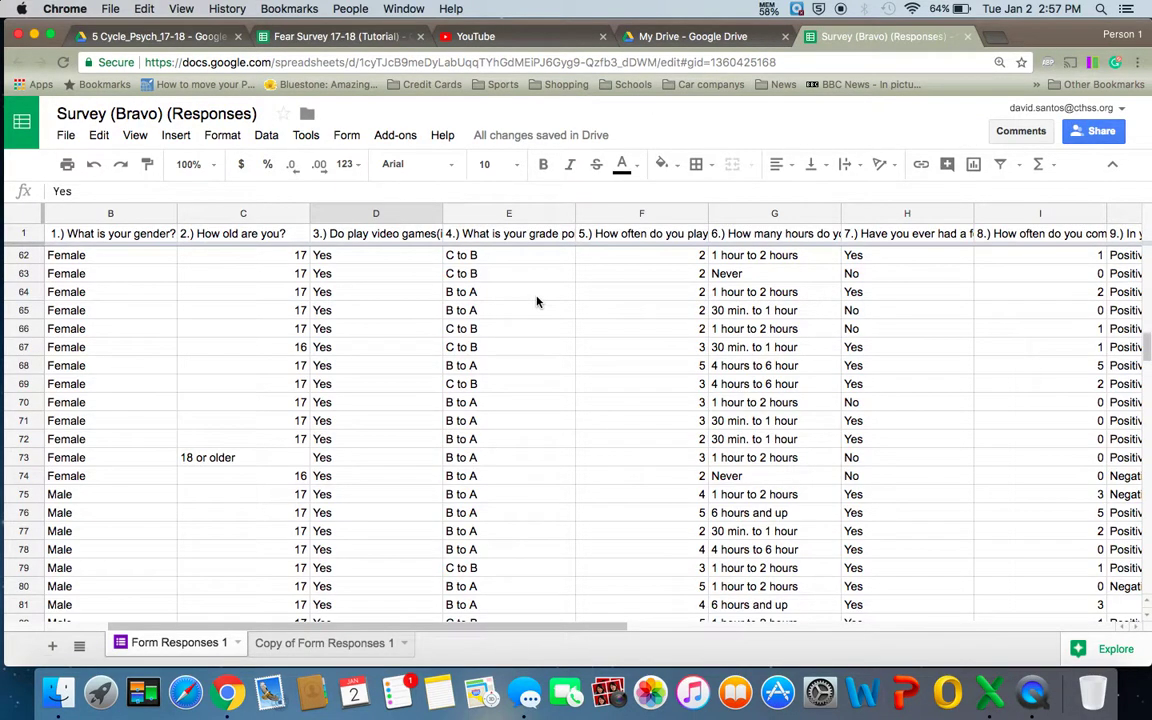